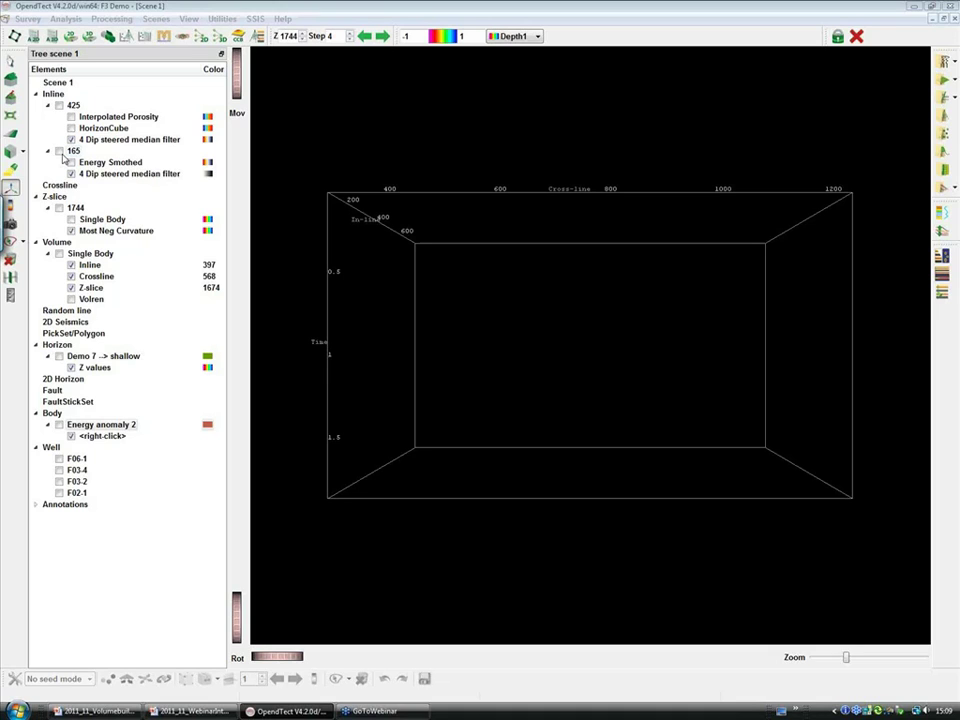
# - Display inline 165 in the scene and add a Velocity gridder step to a new Volume Builder setup
pyautogui.click(60, 151)
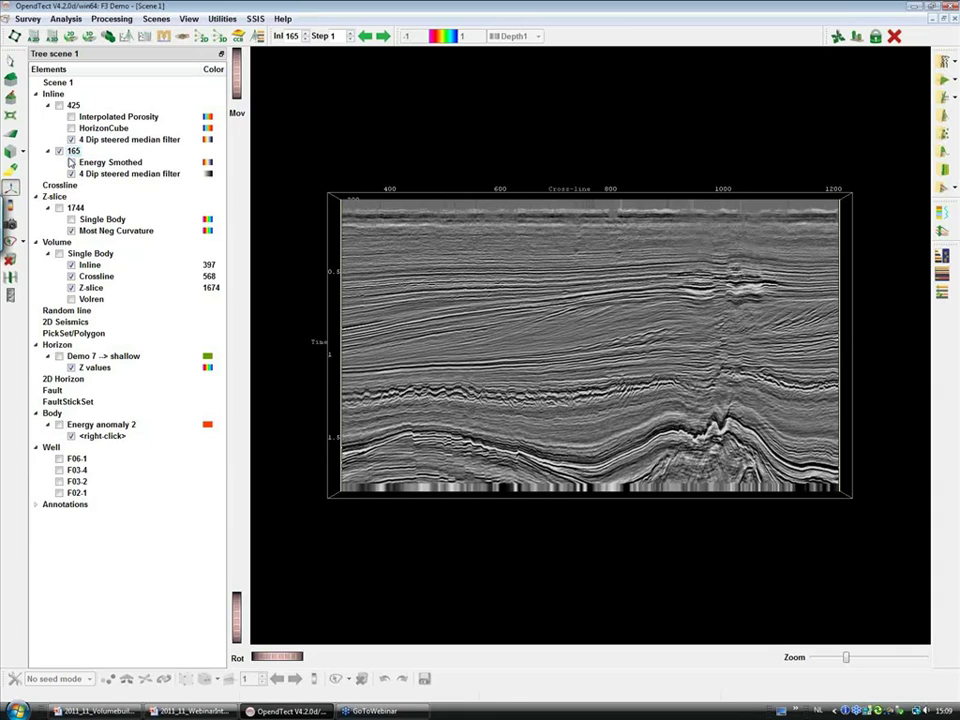
pyautogui.scroll(2, 449, 326)
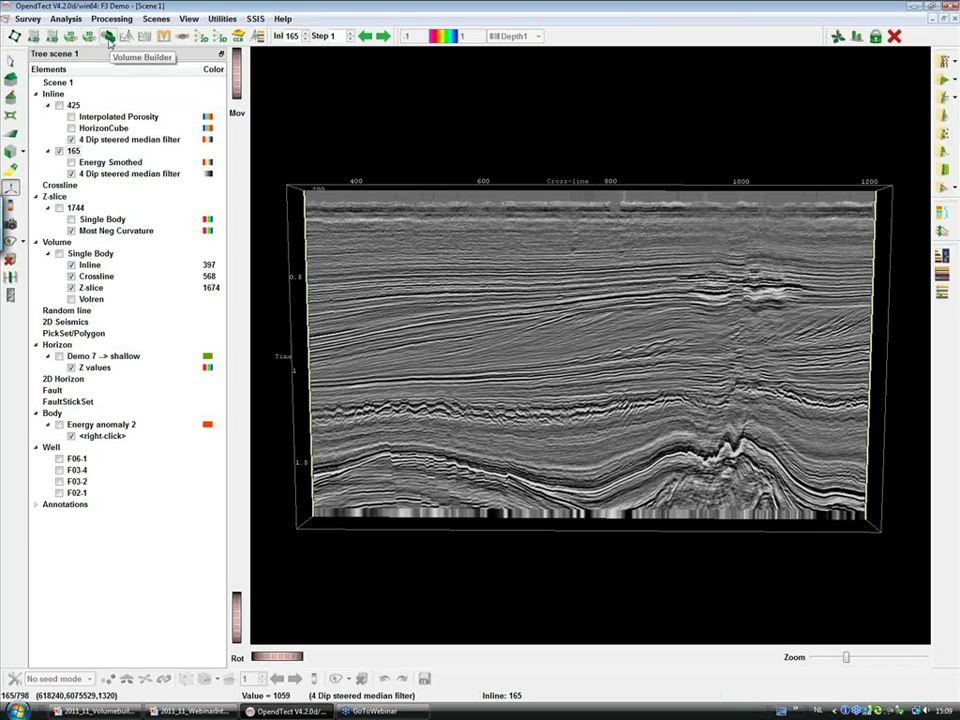
pyautogui.click(109, 38)
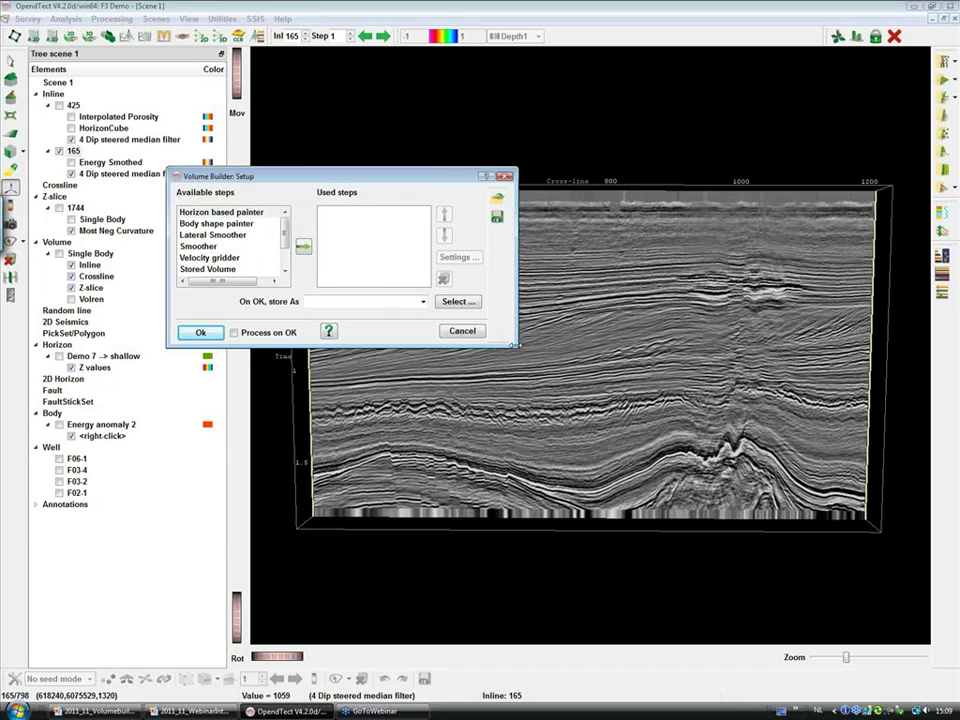
pyautogui.moveTo(486, 342); pyautogui.dragTo(586, 438)
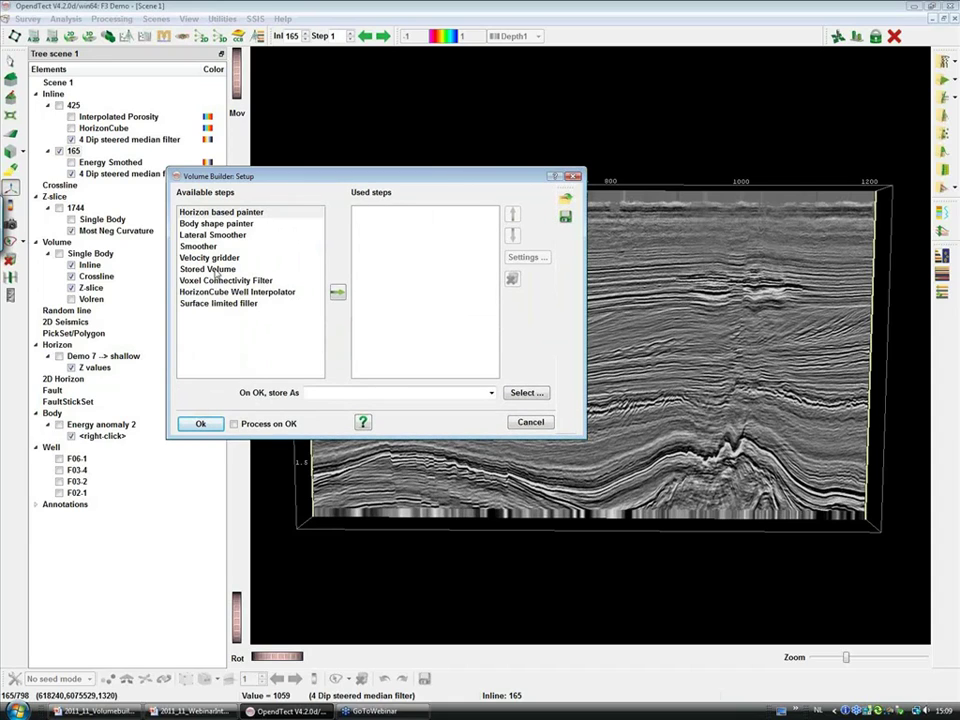
pyautogui.click(212, 258)
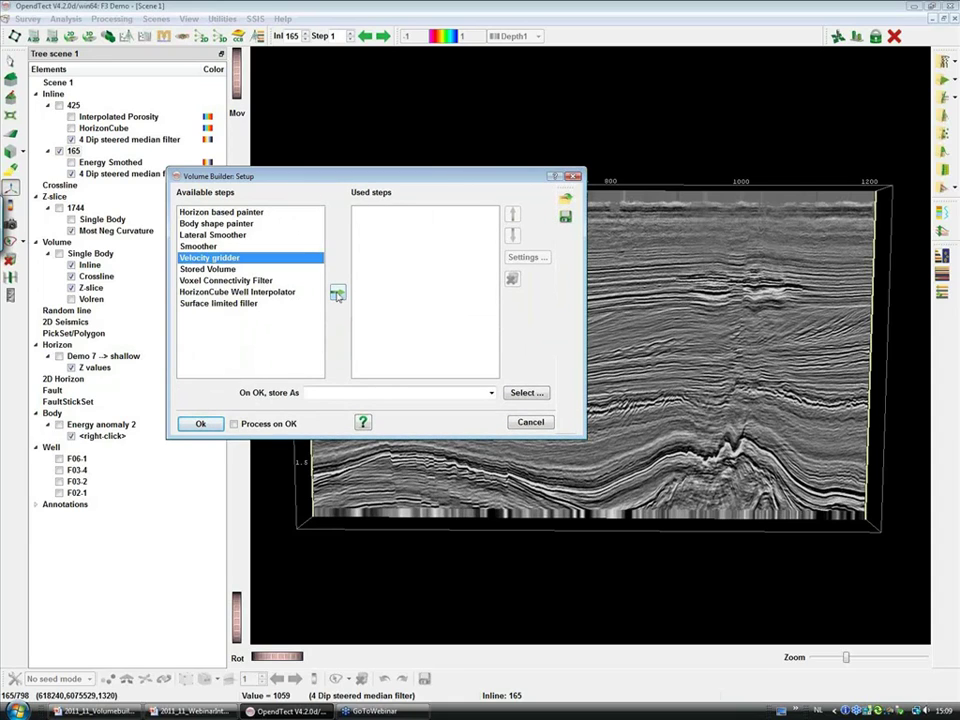
pyautogui.click(338, 294)
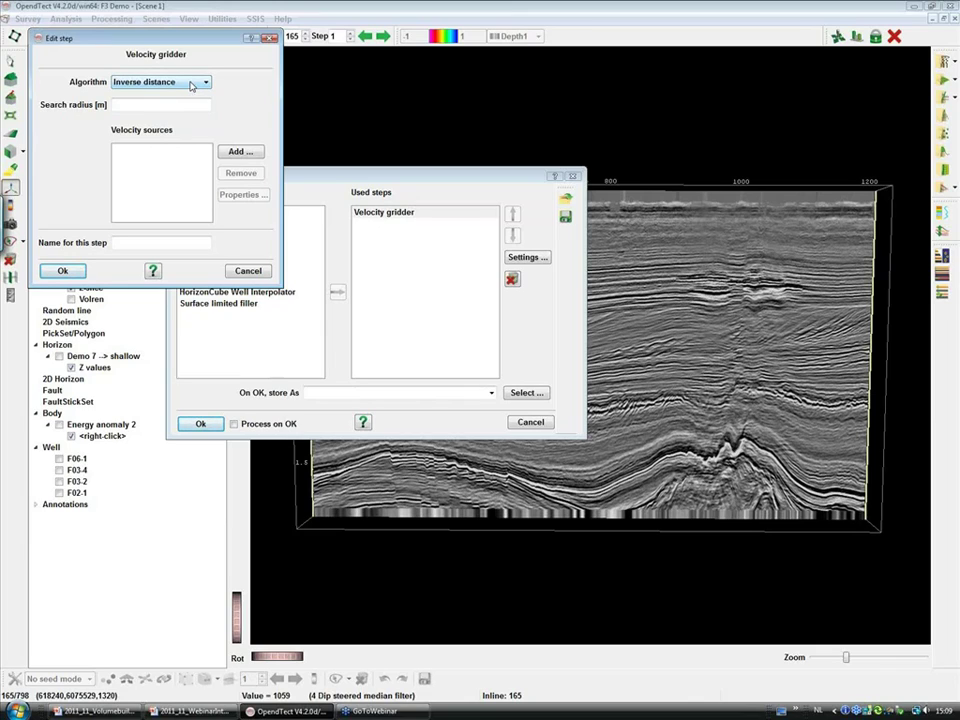
# - Keep the Inverse distance algorithm and add the Sparse Vint volume as the gridder's velocity source
pyautogui.click(191, 86)
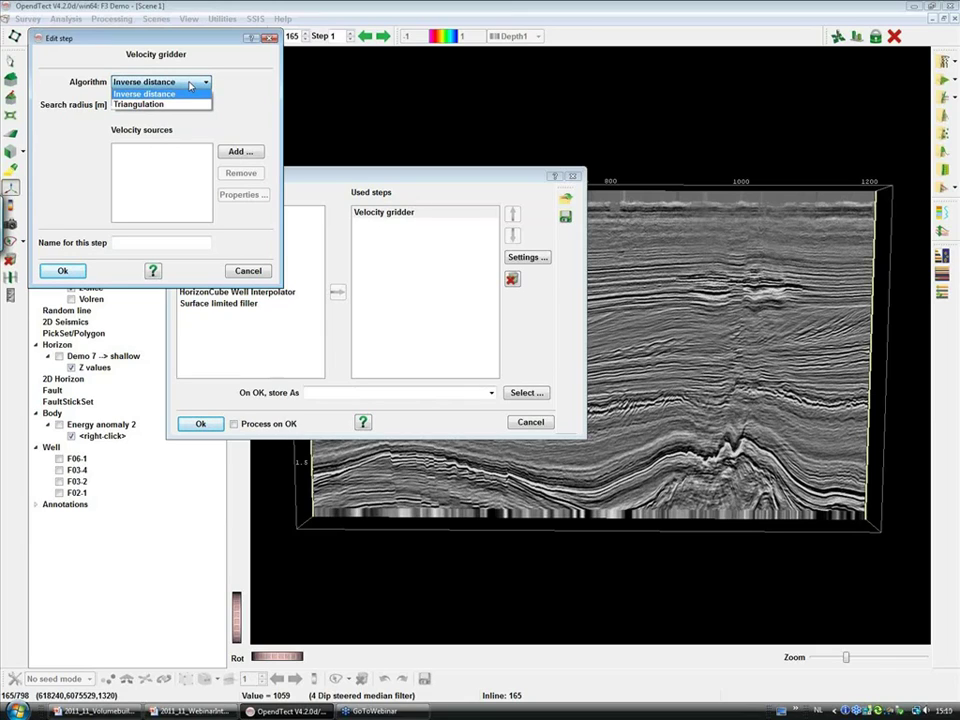
pyautogui.click(249, 115)
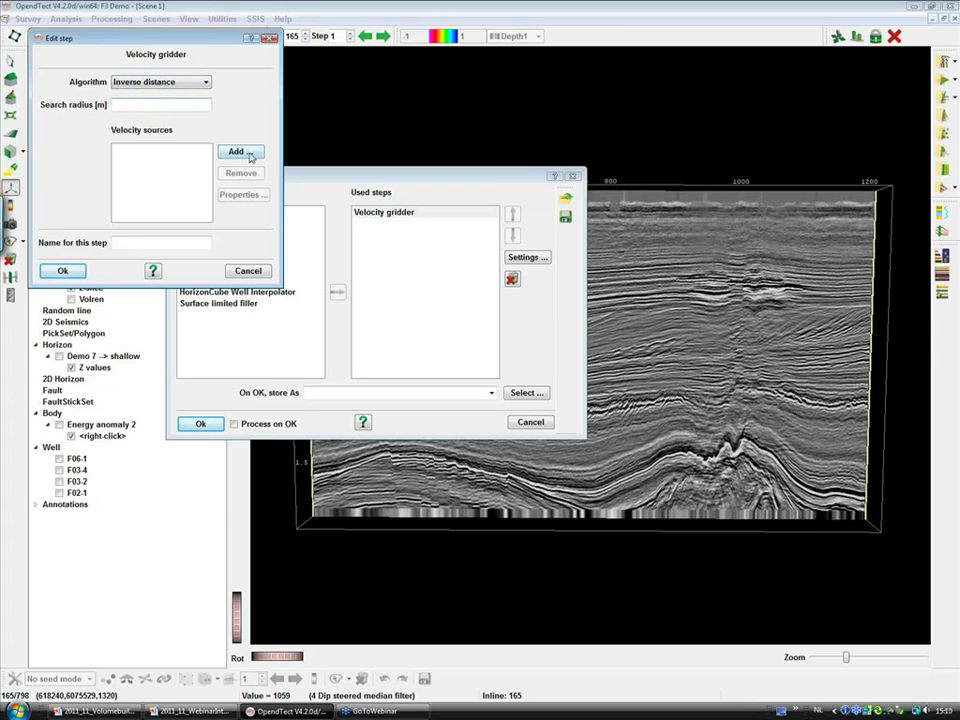
pyautogui.click(250, 154)
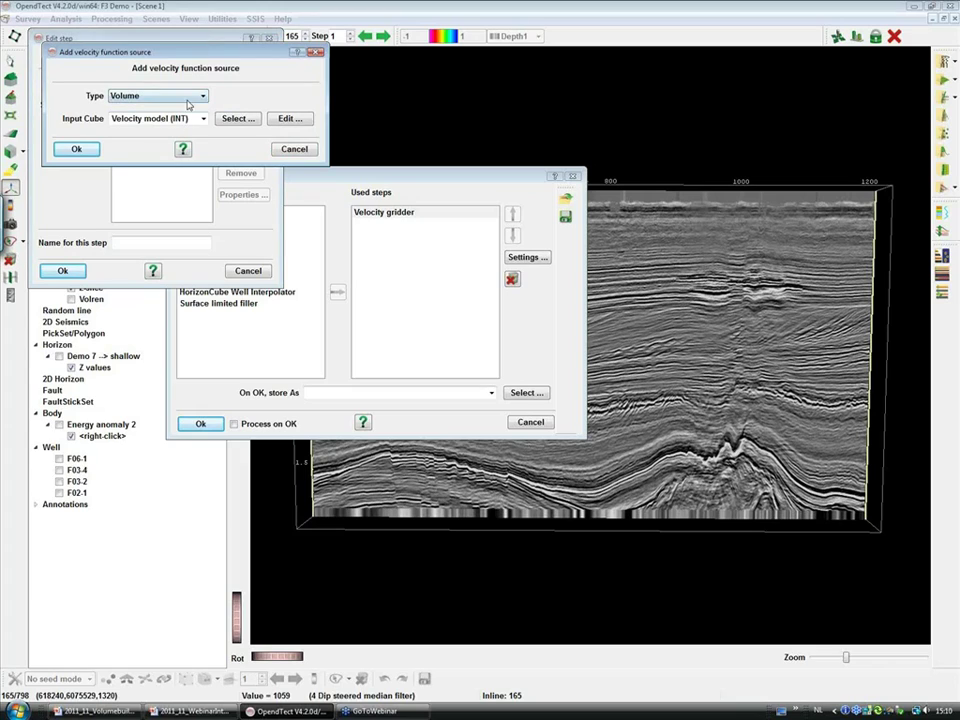
pyautogui.click(236, 119)
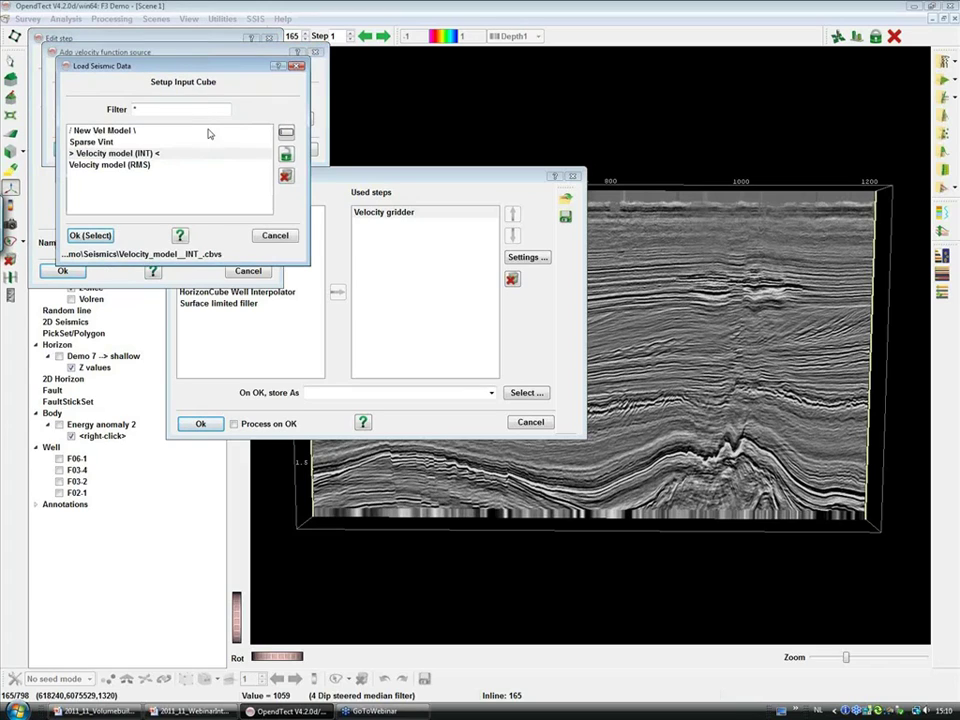
pyautogui.click(95, 142)
pyautogui.click(90, 235)
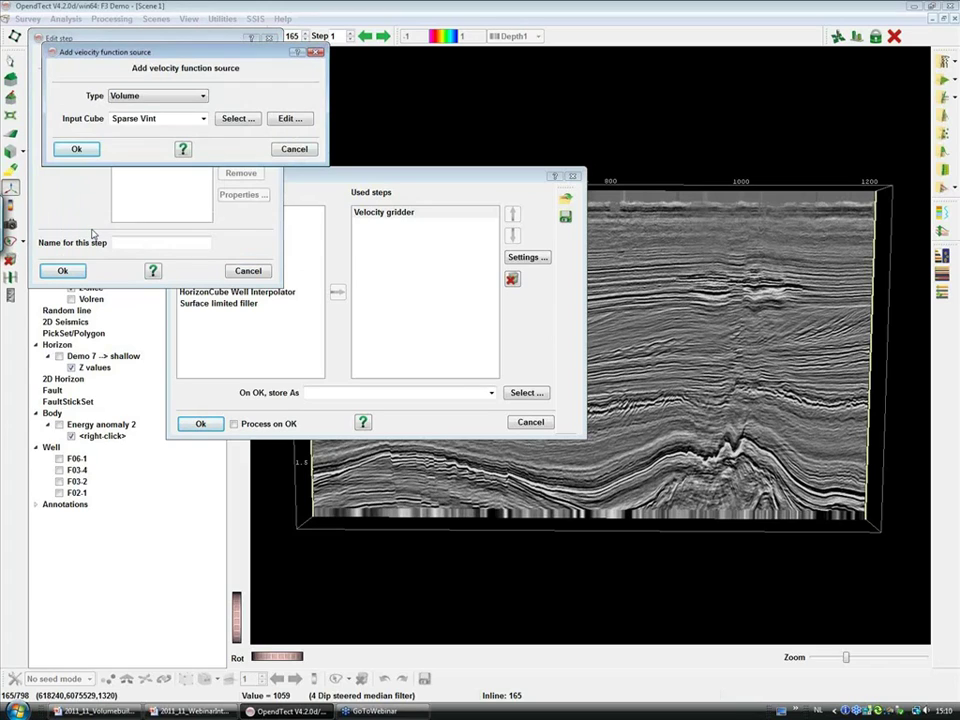
pyautogui.click(84, 150)
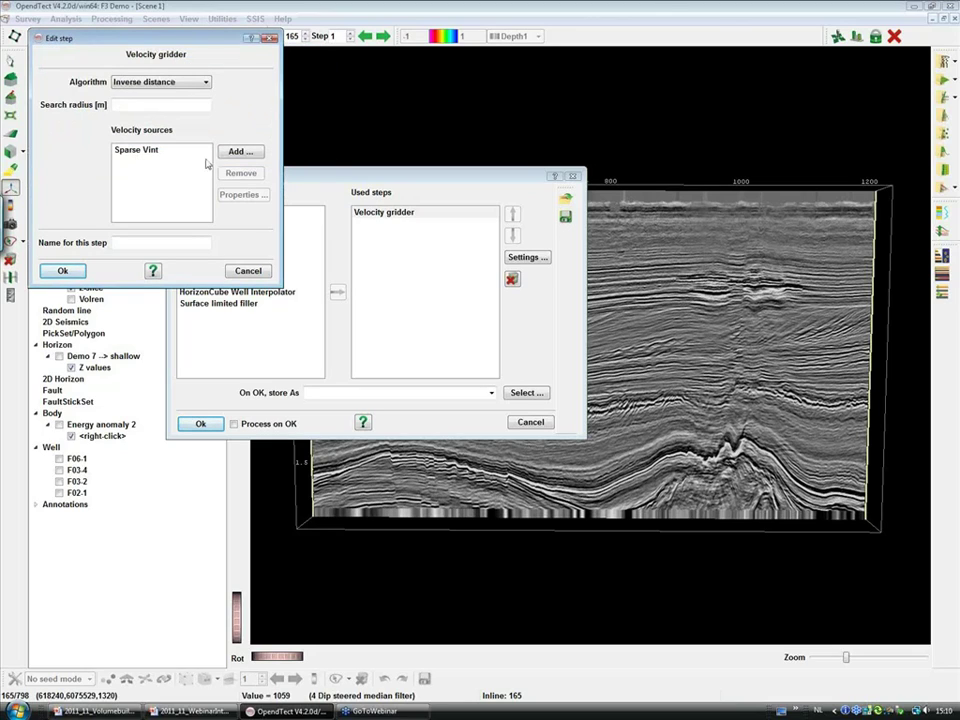
# - Name the velocity gridder step "Gridded Vint" and accept its settings
pyautogui.click(64, 271)
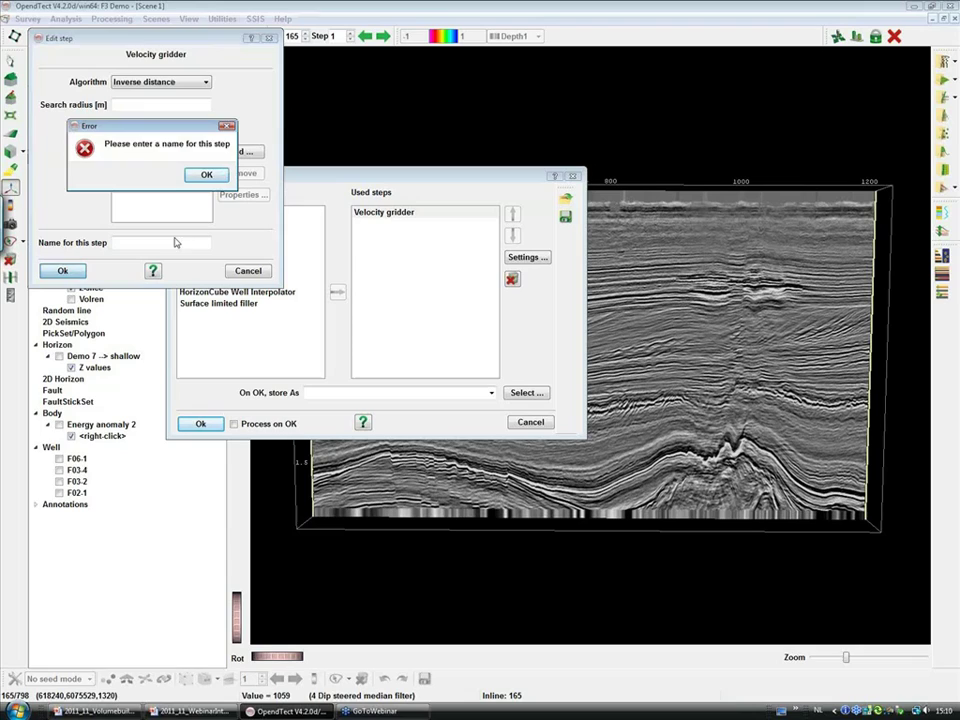
pyautogui.click(203, 173)
pyautogui.write('Gr')
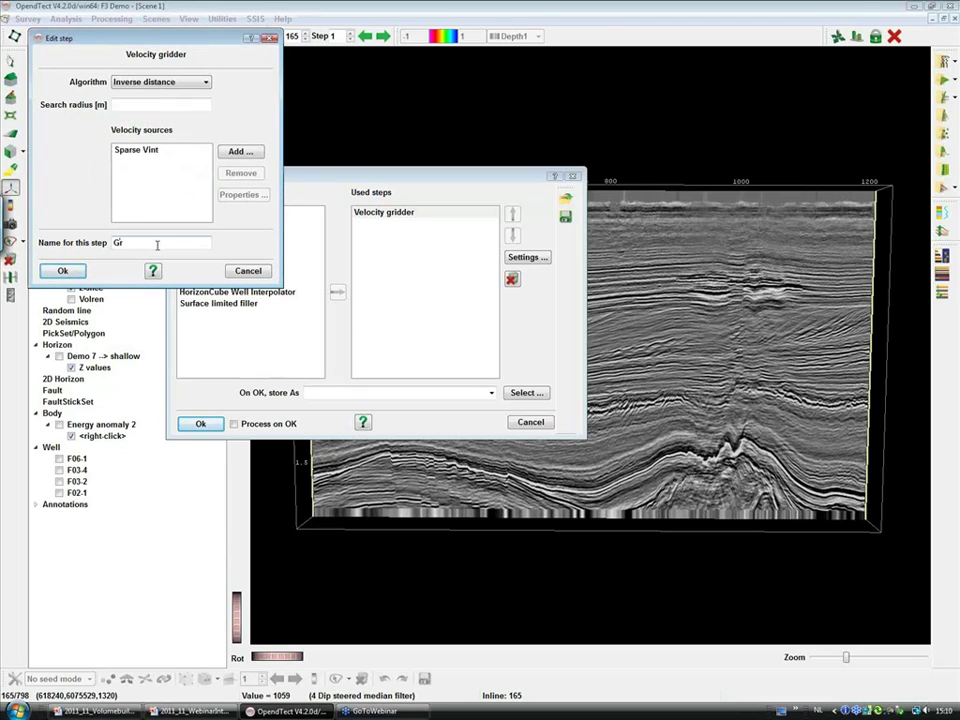
pyautogui.write('idded Vint')
pyautogui.click(63, 272)
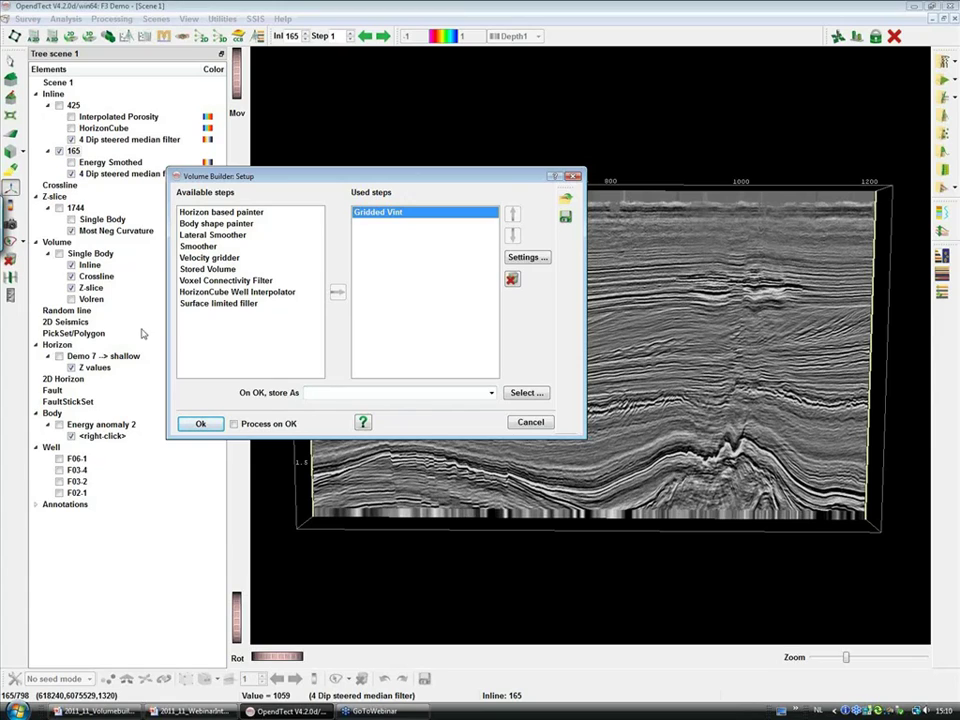
# - Store the Volume Builder setup as "Demo" with Process on OK enabled
pyautogui.click(233, 425)
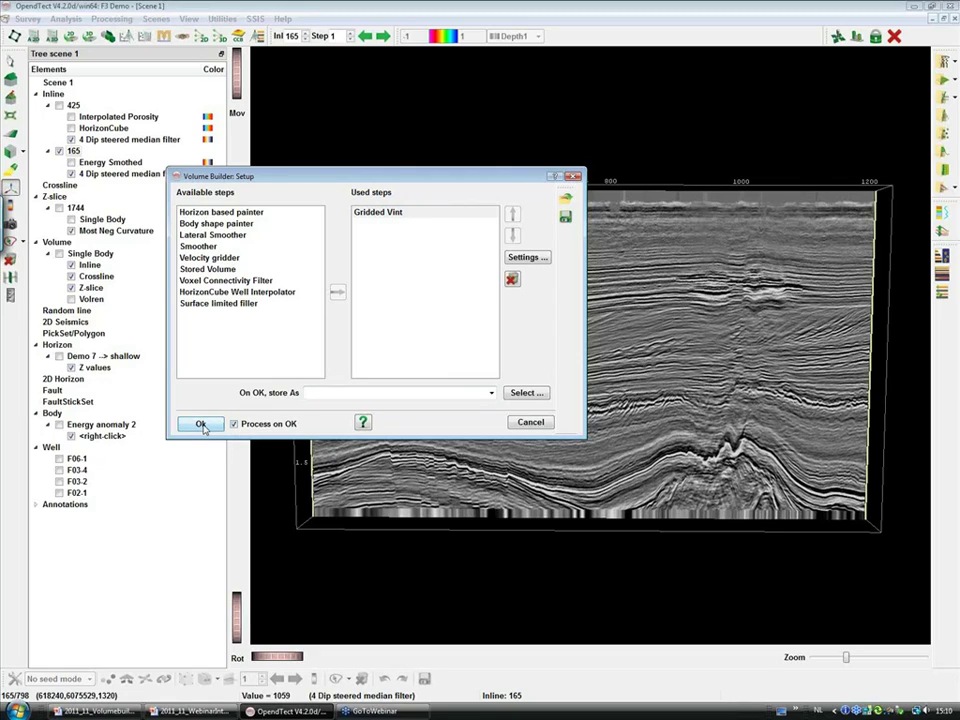
pyautogui.click(200, 424)
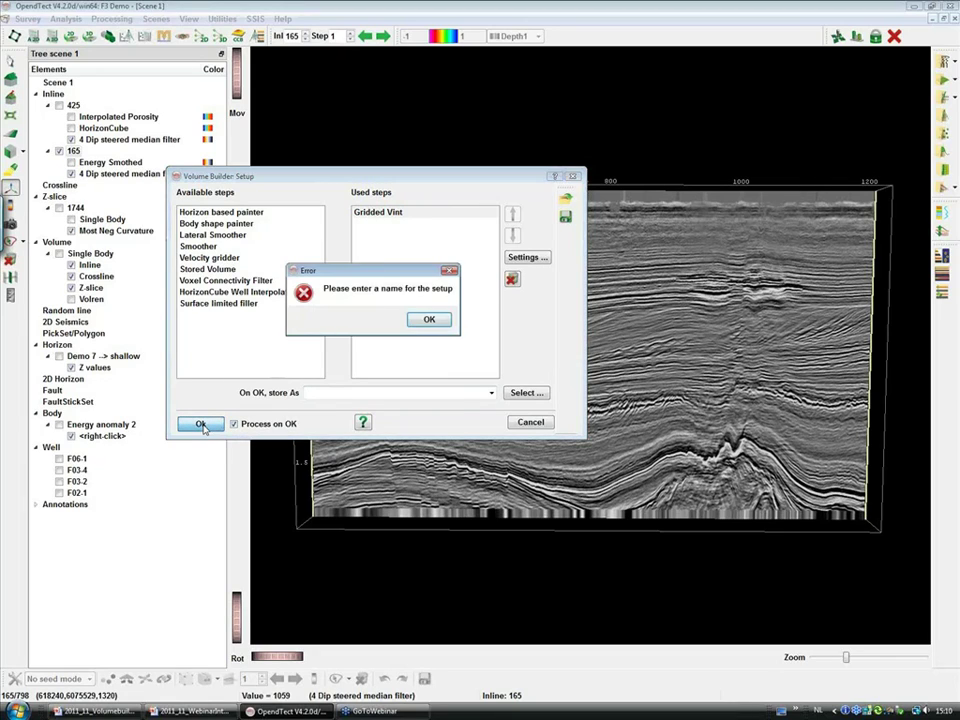
pyautogui.click(429, 319)
pyautogui.click(403, 392)
pyautogui.write('Demo')
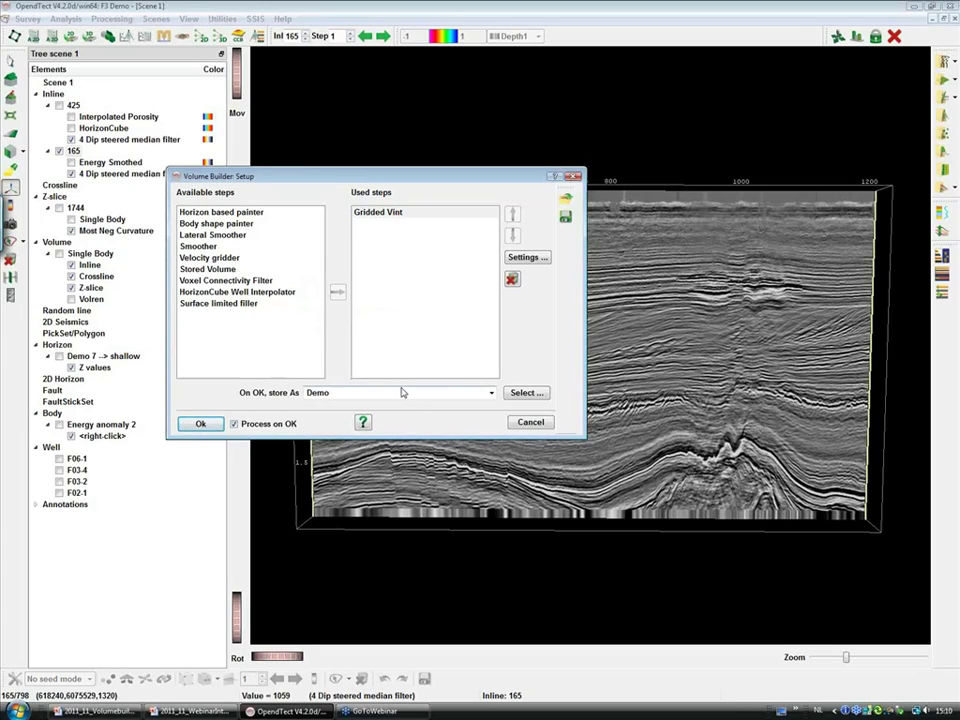
pyautogui.click(200, 424)
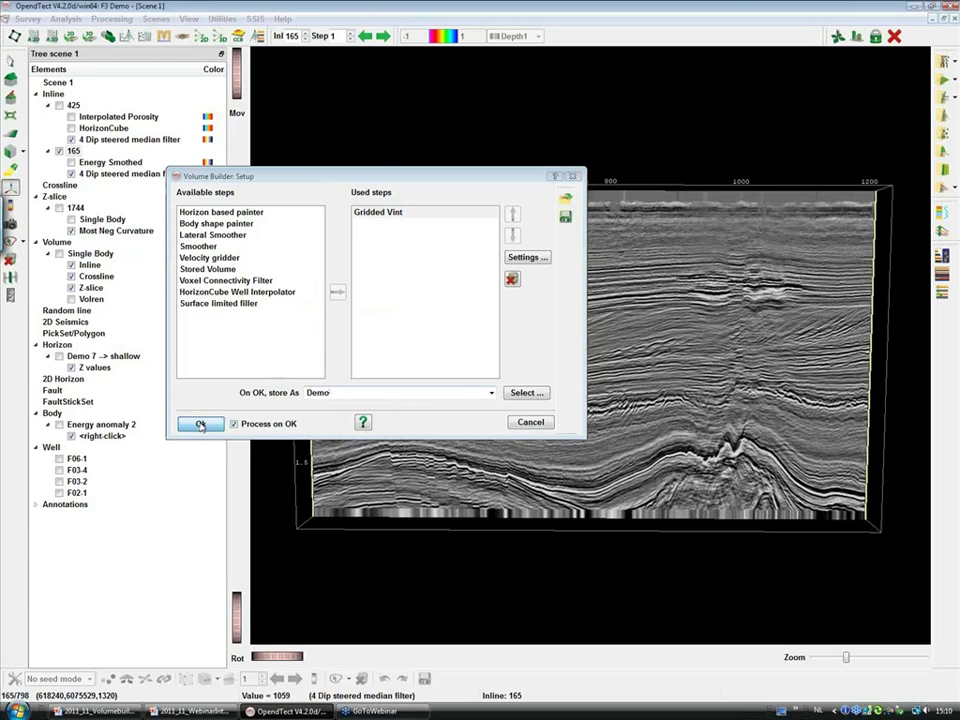
# - Choose the existing New Vel Model cube as the output cube for the Demo setup
pyautogui.click(338, 144)
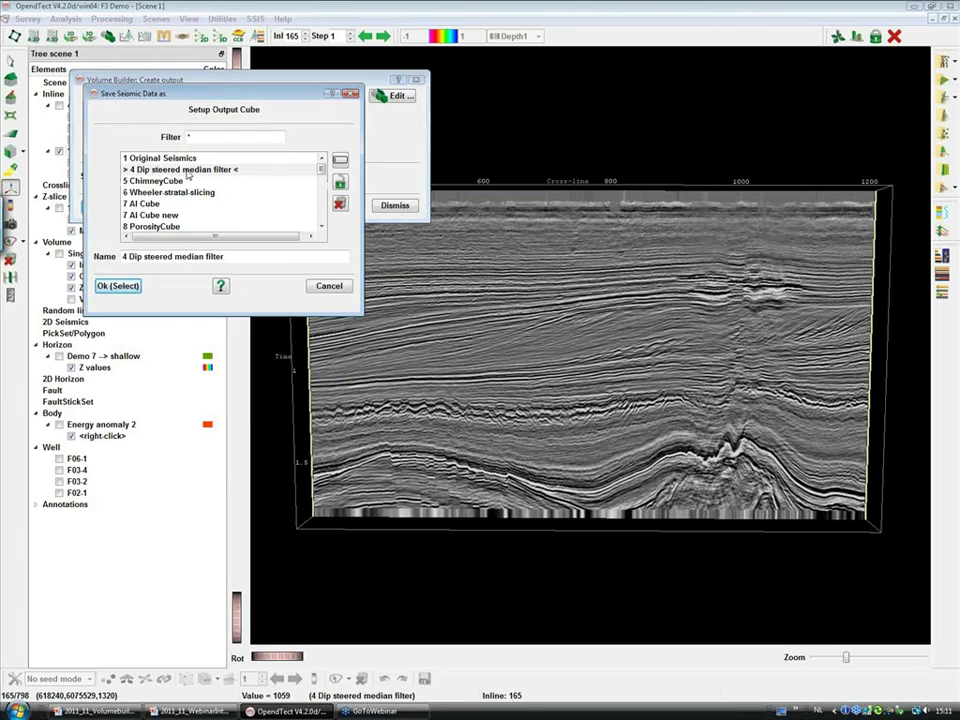
pyautogui.scroll(-5, 242, 200)
pyautogui.scroll(-2, 240, 197)
pyautogui.scroll(1, 240, 197)
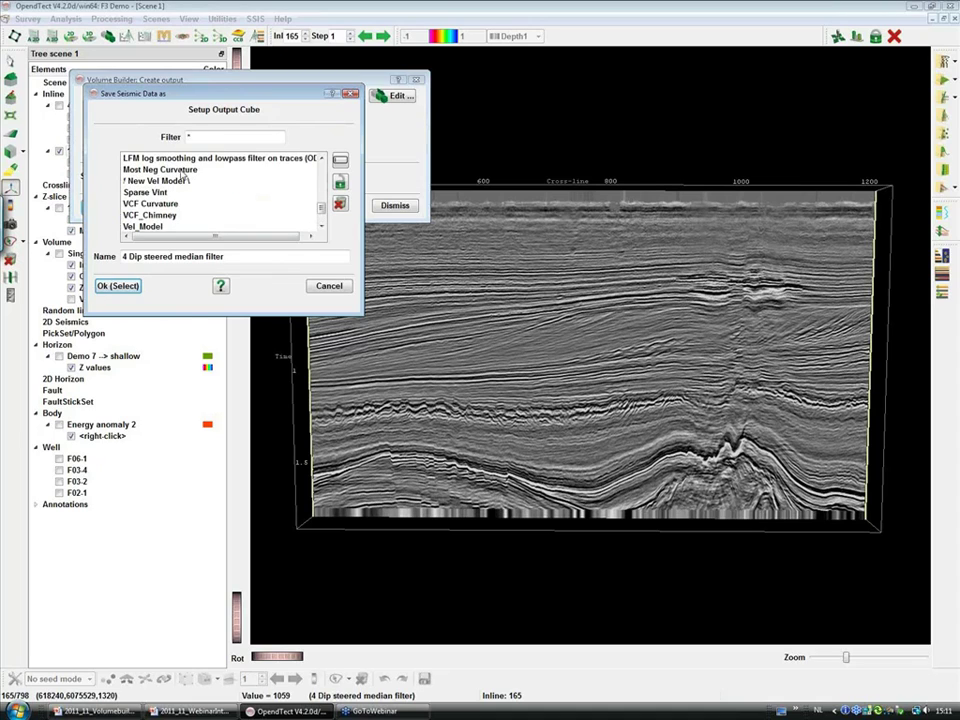
pyautogui.click(177, 170)
pyautogui.click(177, 182)
pyautogui.click(117, 285)
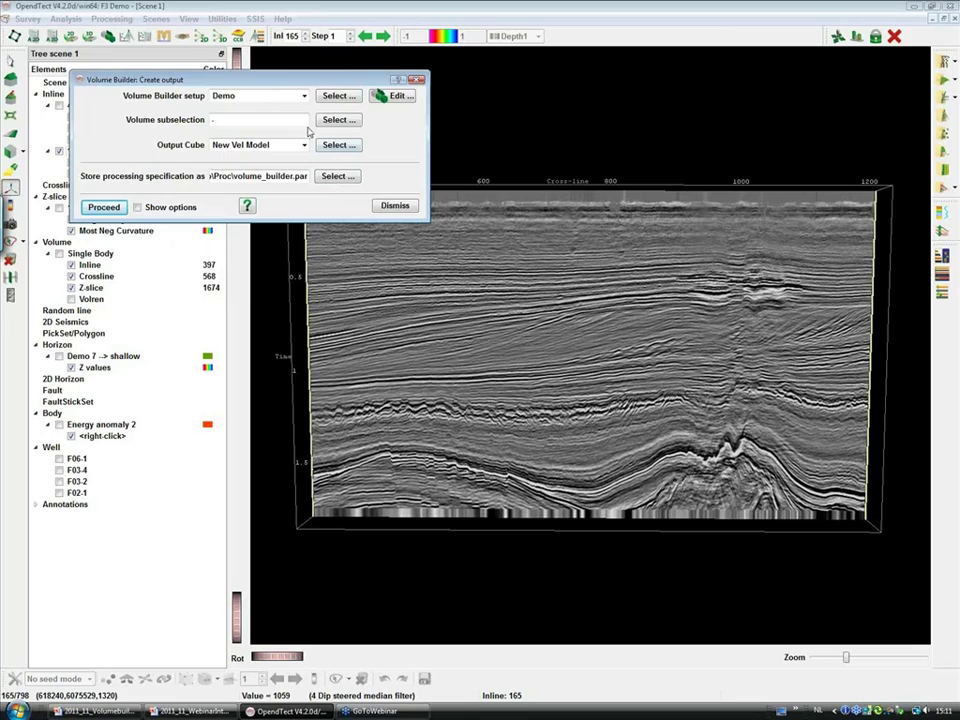
# - Limit the output volume's time range to 200–600 ms
pyautogui.click(337, 120)
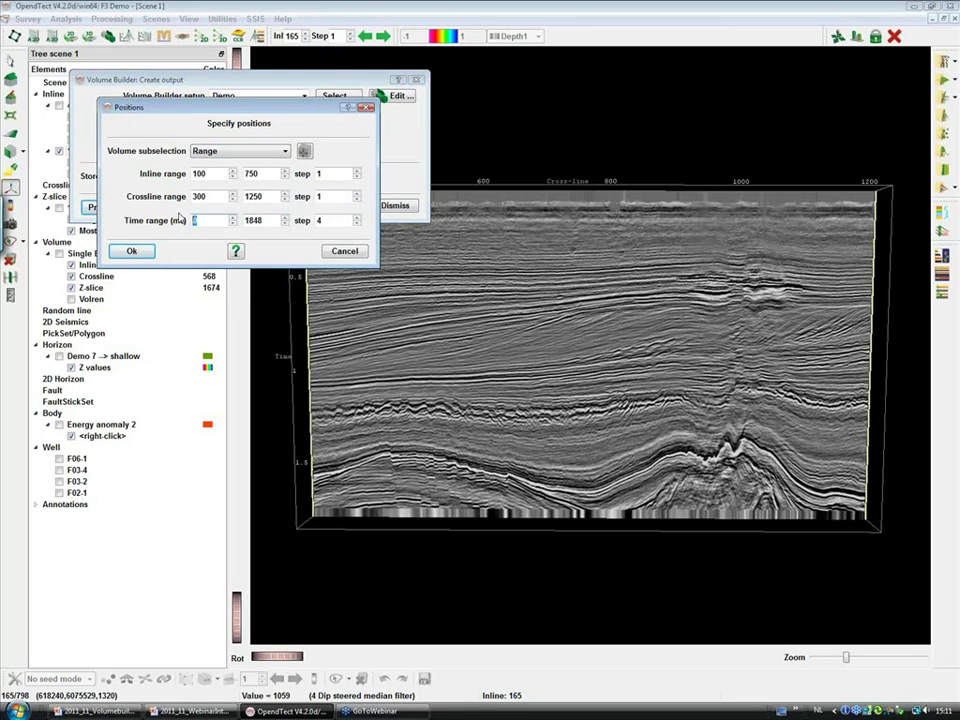
pyautogui.write('500')
pyautogui.press('BackSpace')
pyautogui.press('BackSpace')
pyautogui.press('BackSpace')
pyautogui.write('1848')
pyautogui.press('BackSpace')
pyautogui.press('BackSpace')
pyautogui.press('BackSpace')
pyautogui.press('BackSpace')
pyautogui.write('200')
pyautogui.press('Tab')
pyautogui.write('600')
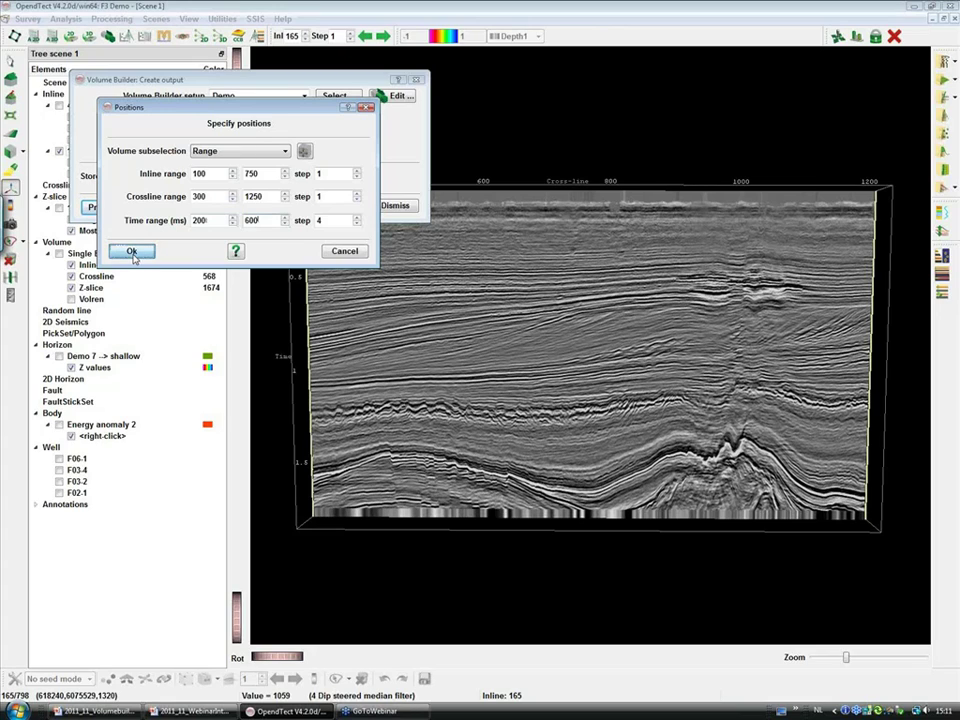
pyautogui.click(134, 256)
# - Start the volume processing, overwriting New Vel Model, widen the progress window, and return to the scene
pyautogui.click(118, 209)
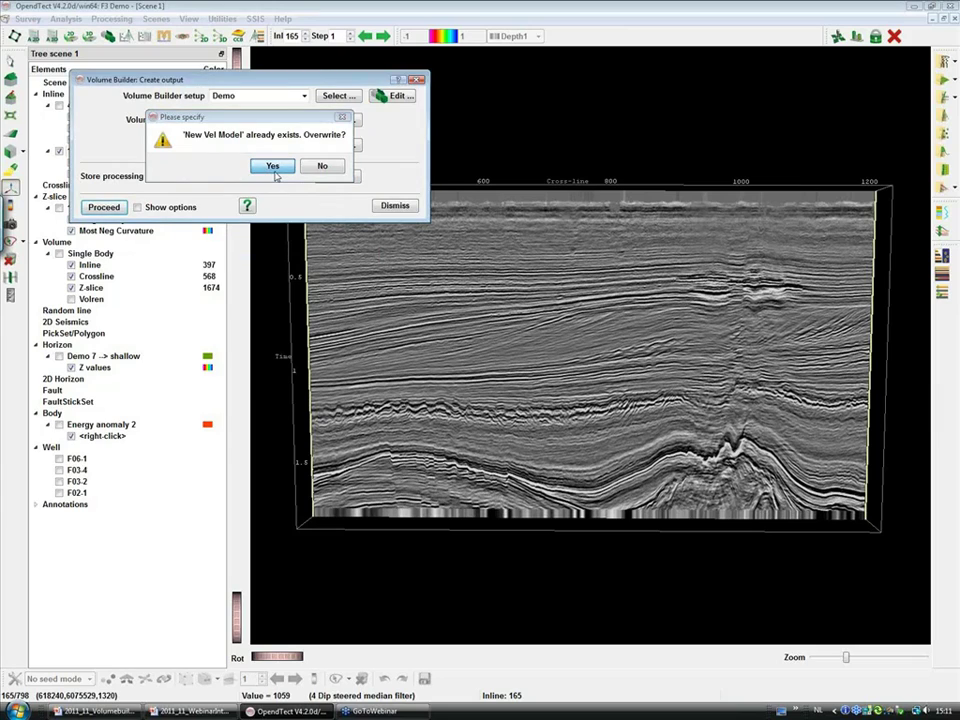
pyautogui.click(273, 167)
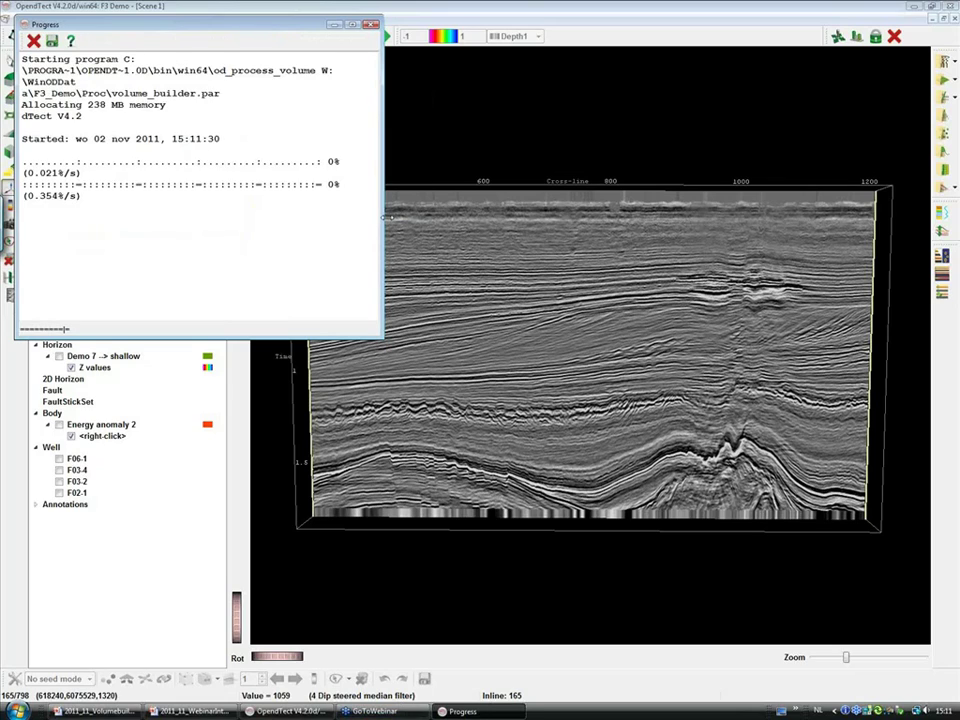
pyautogui.moveTo(385, 217); pyautogui.dragTo(825, 235)
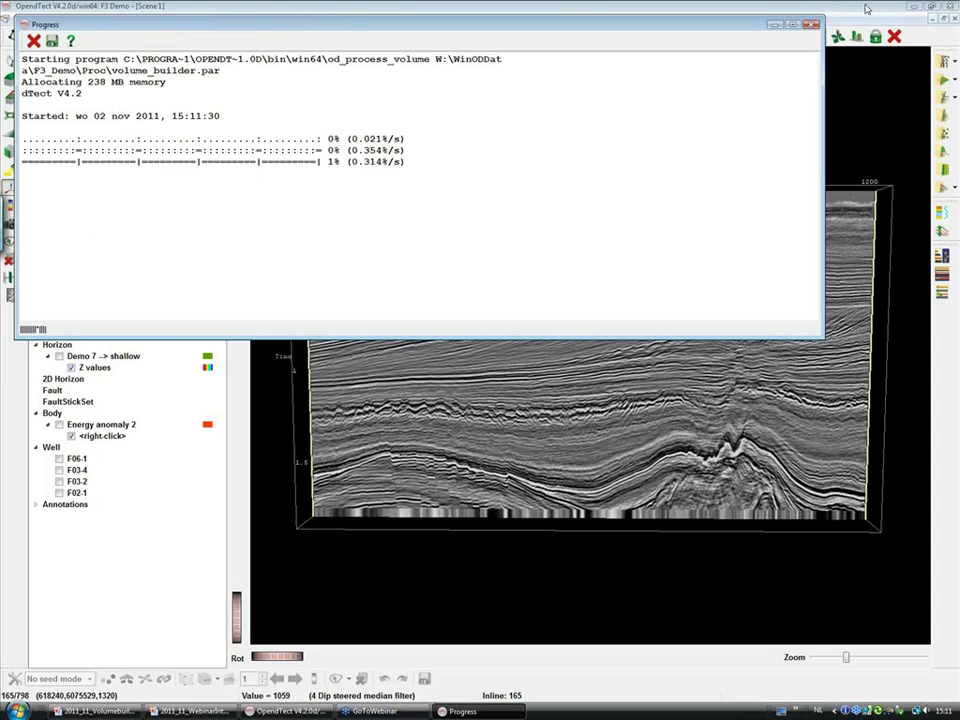
pyautogui.click(867, 9)
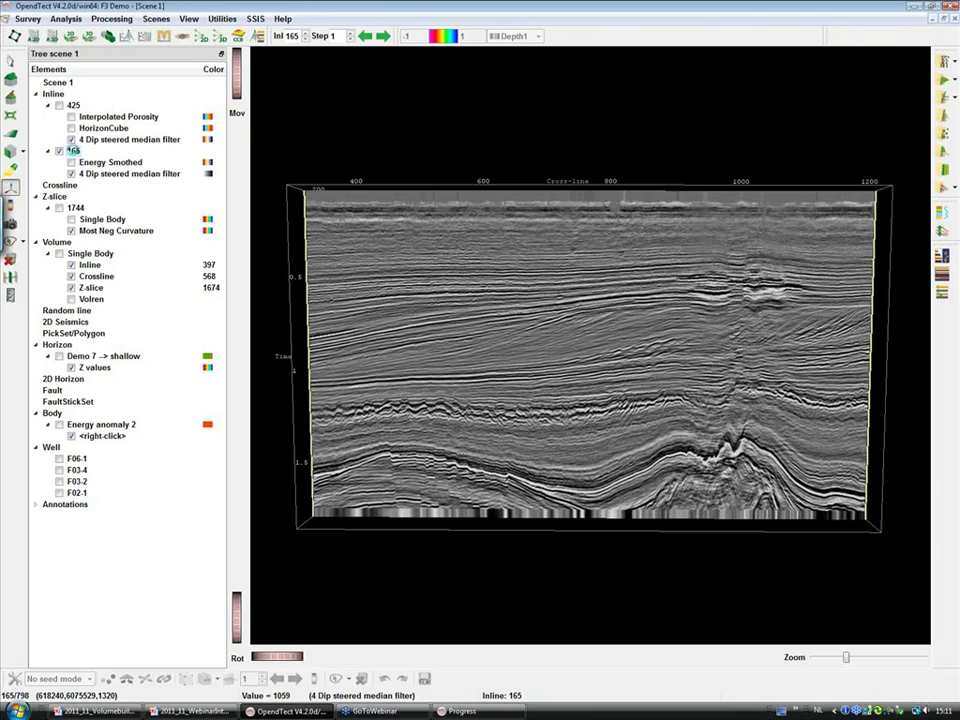
# - Add a Volume Processing attribute to inline 165 using the Demo setup and view the gridded velocities
pyautogui.rightClick(74, 154)
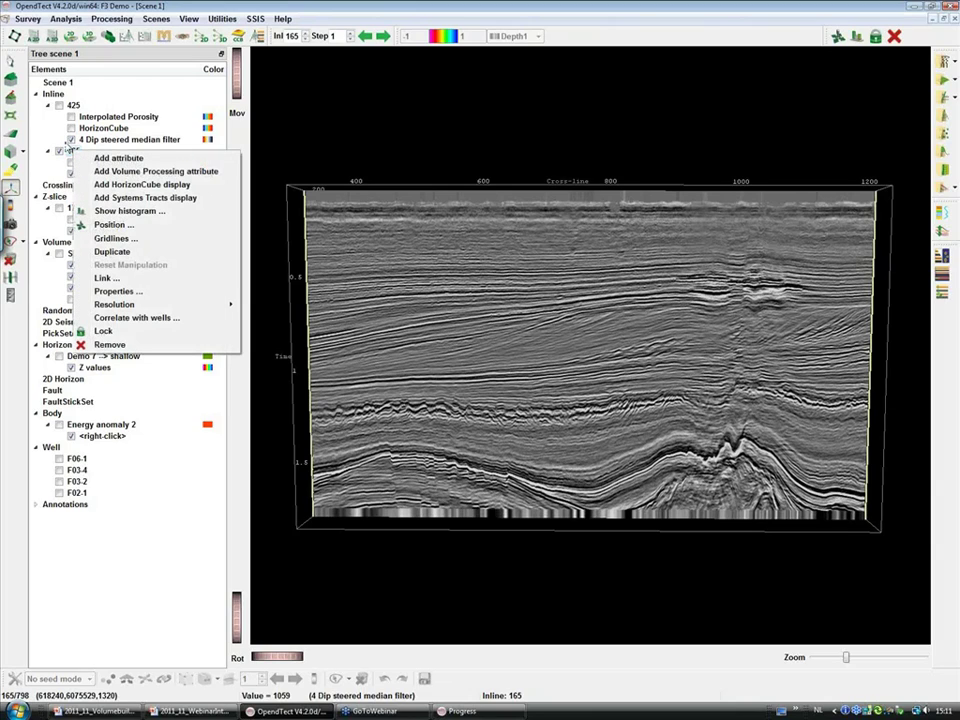
pyautogui.click(150, 172)
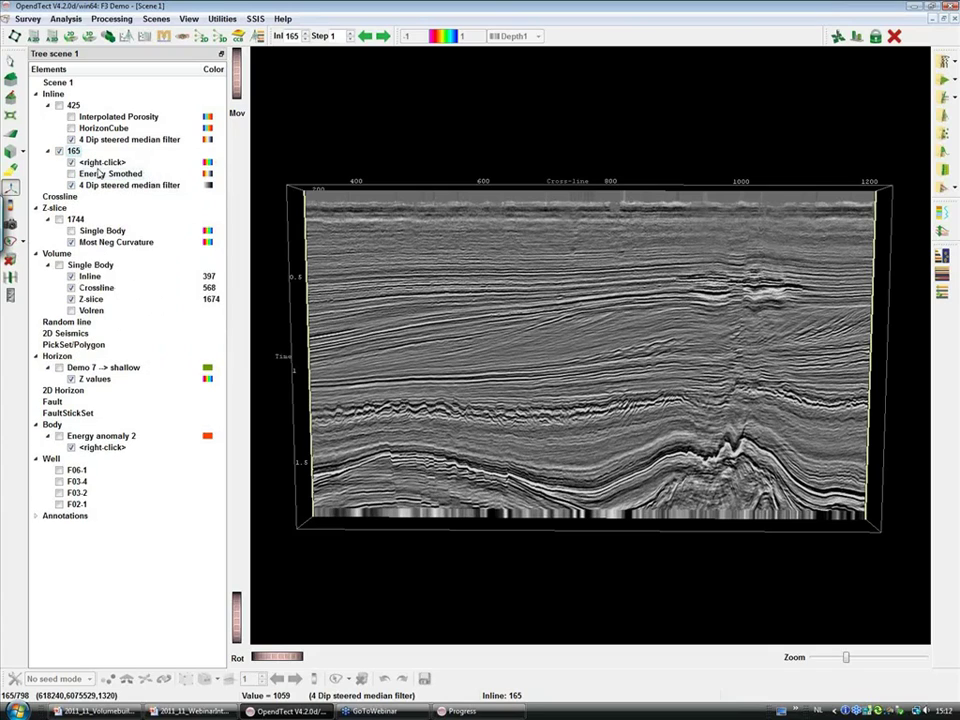
pyautogui.rightClick(99, 167)
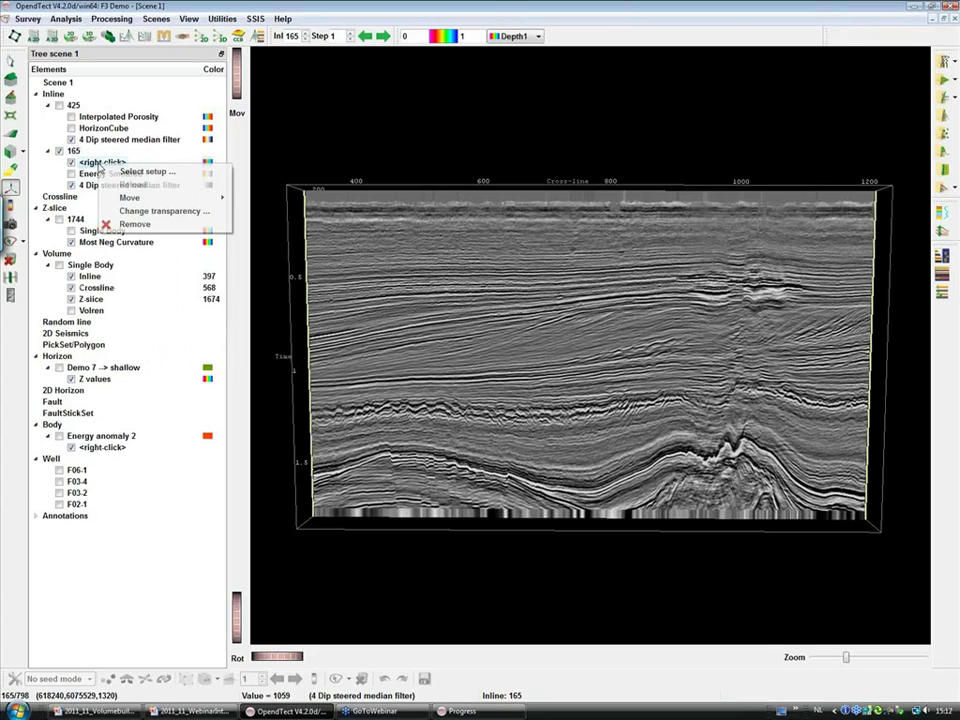
pyautogui.click(131, 172)
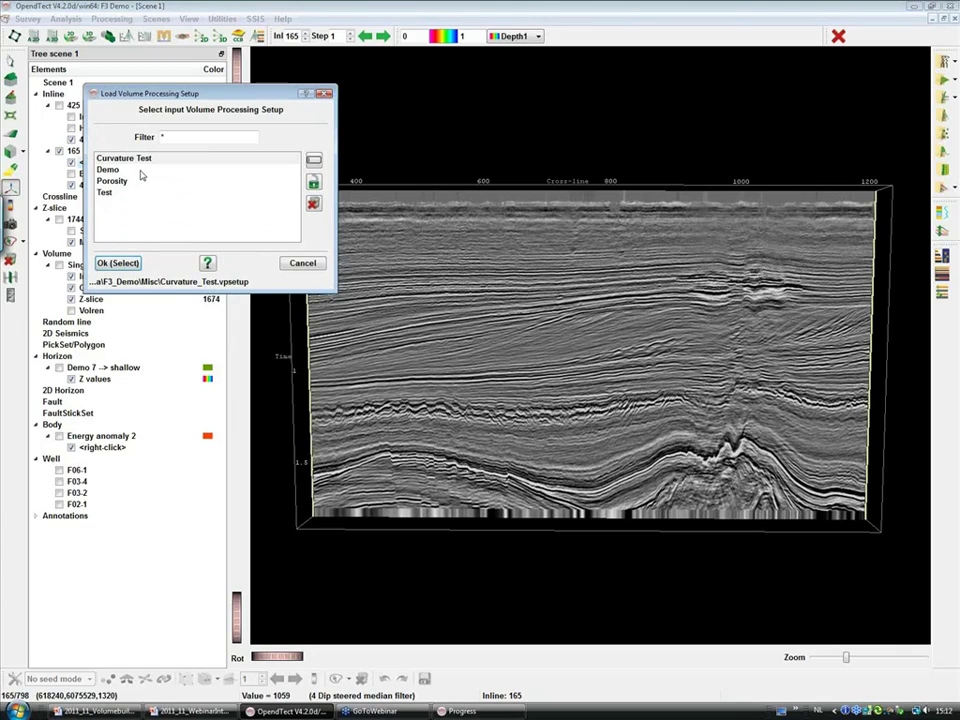
pyautogui.click(141, 170)
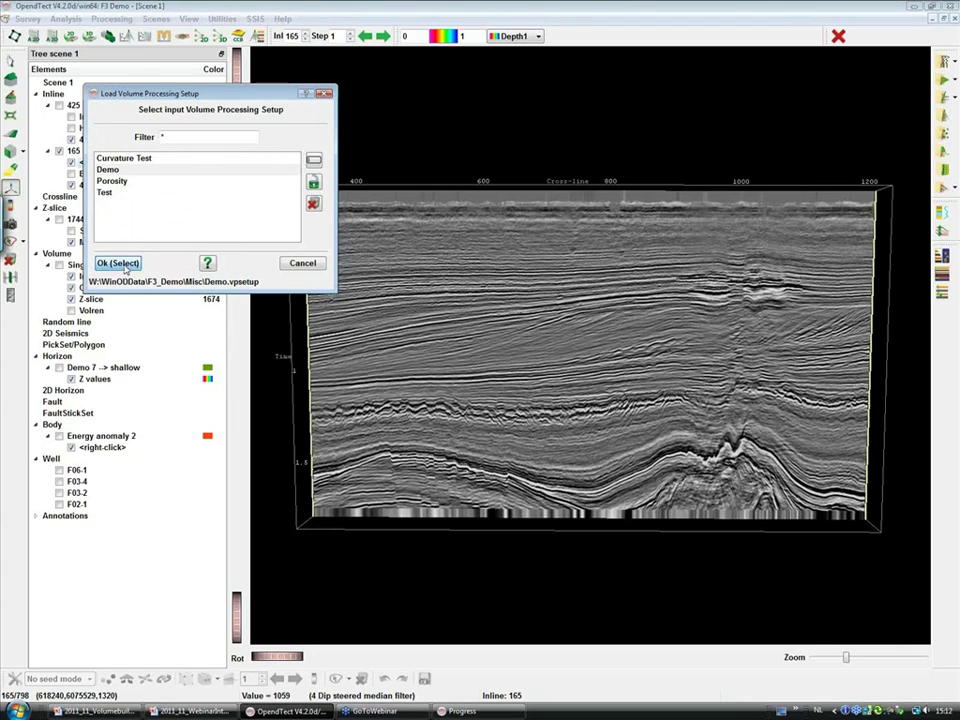
pyautogui.click(118, 263)
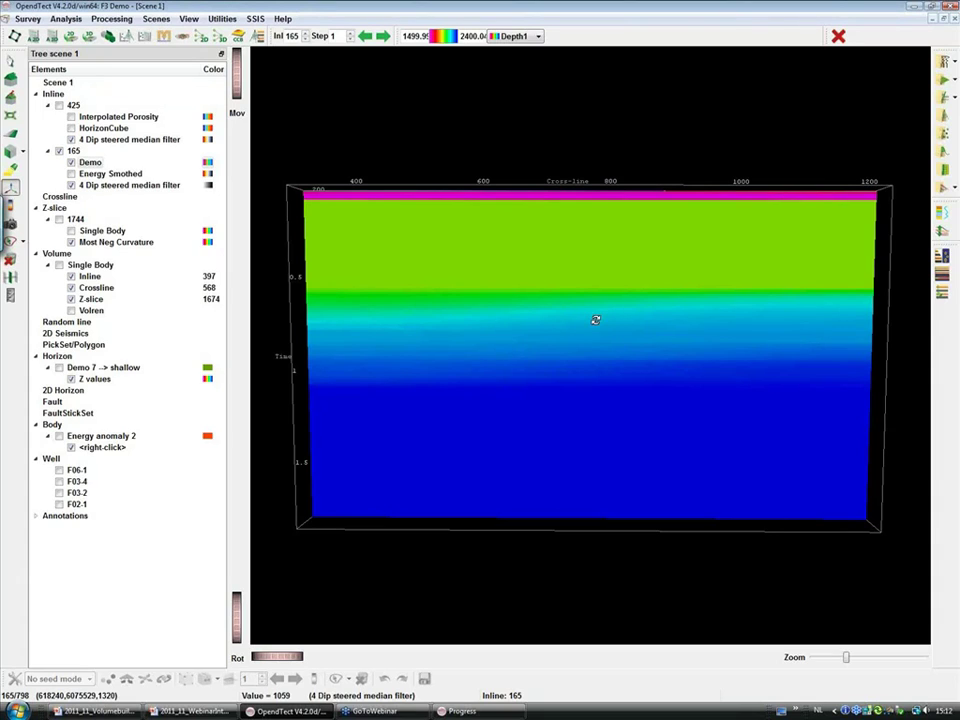
pyautogui.moveTo(593, 324); pyautogui.dragTo(598, 378)
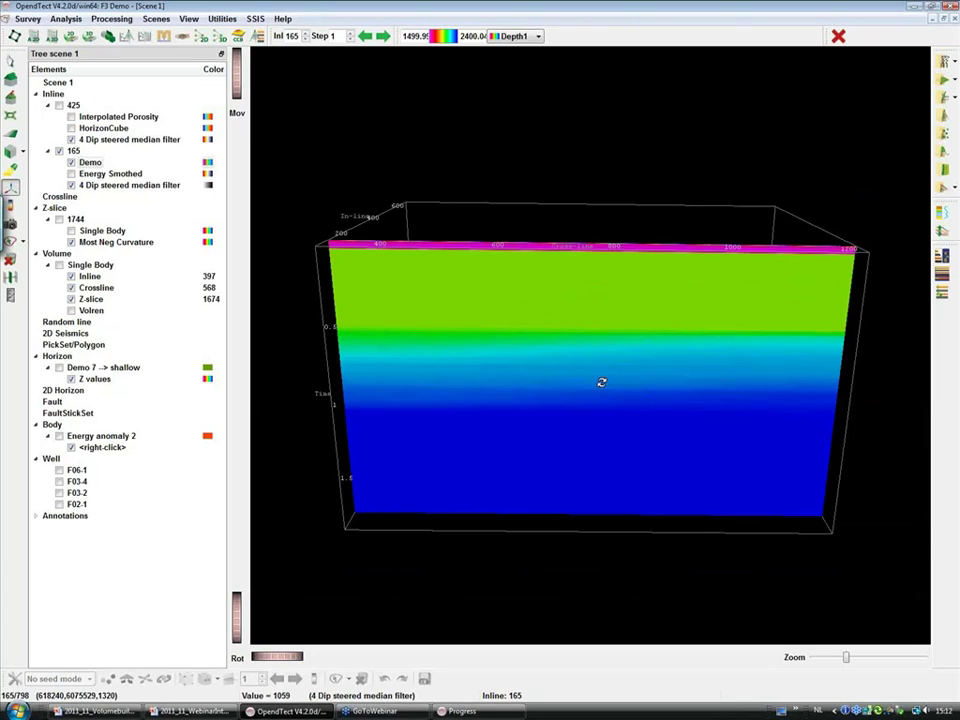
# - Make the Demo attribute on inline 165 partly transparent so the seismic underneath shows through
pyautogui.moveTo(658, 437); pyautogui.dragTo(651, 392)
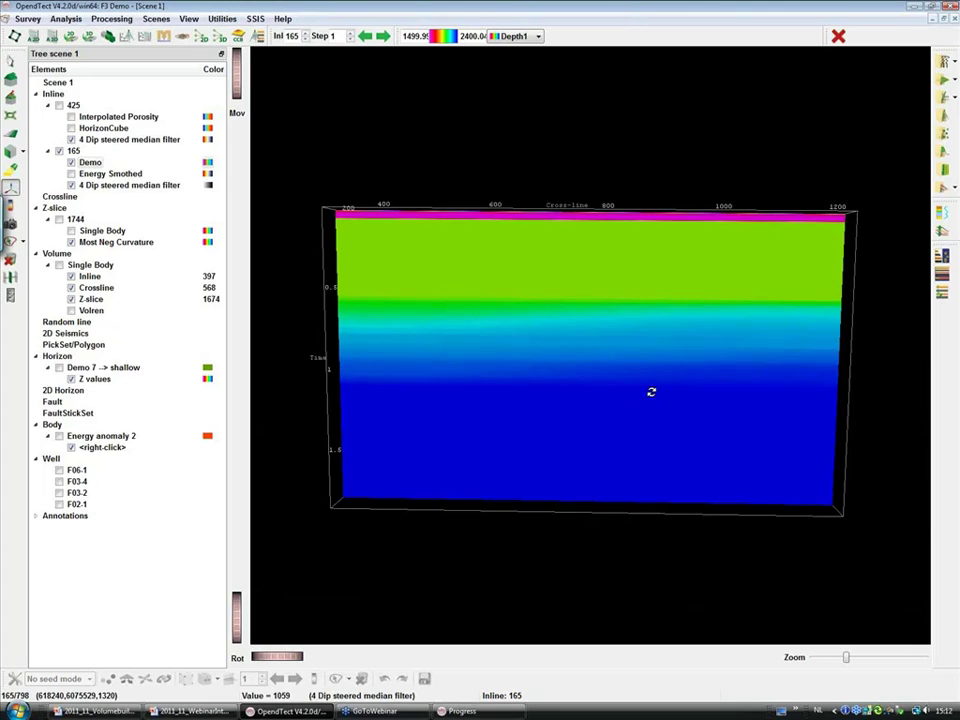
pyautogui.rightClick(95, 165)
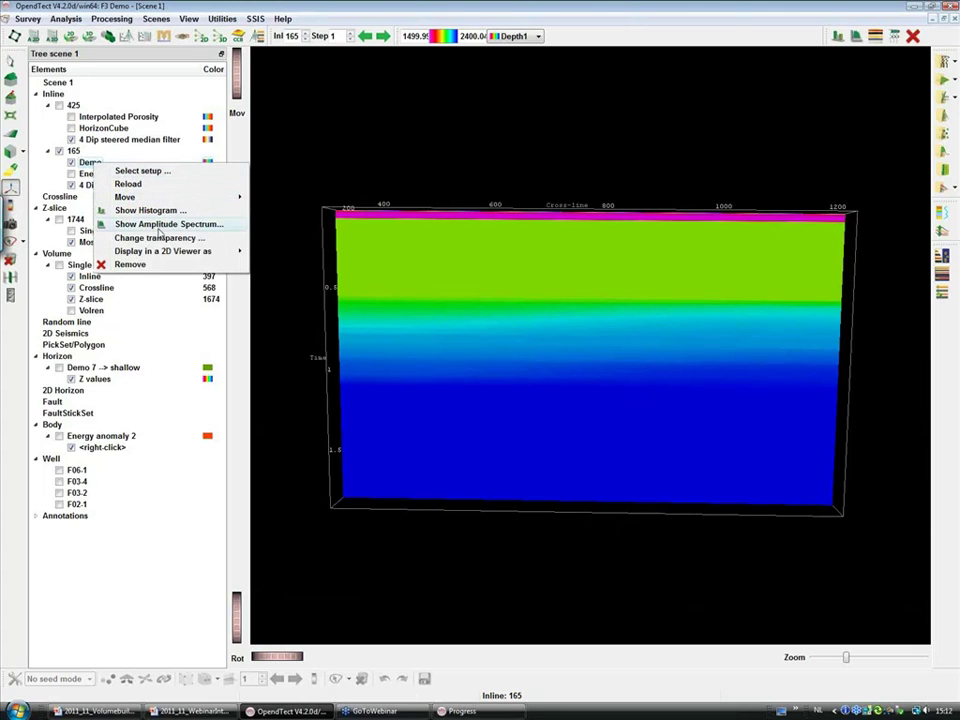
pyautogui.click(160, 238)
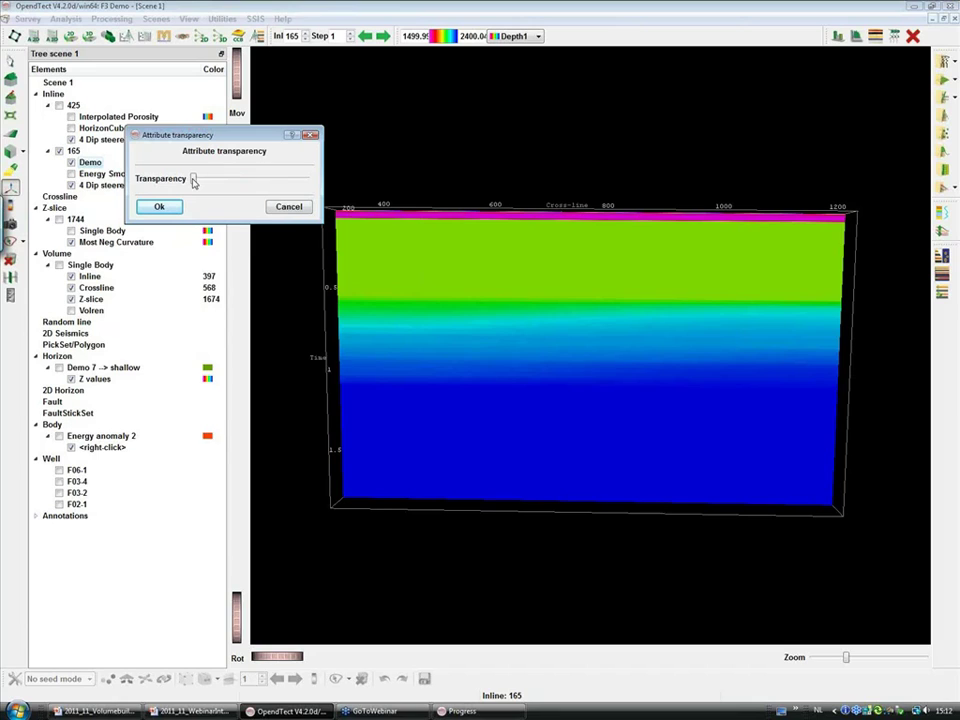
pyautogui.moveTo(194, 181); pyautogui.dragTo(237, 180)
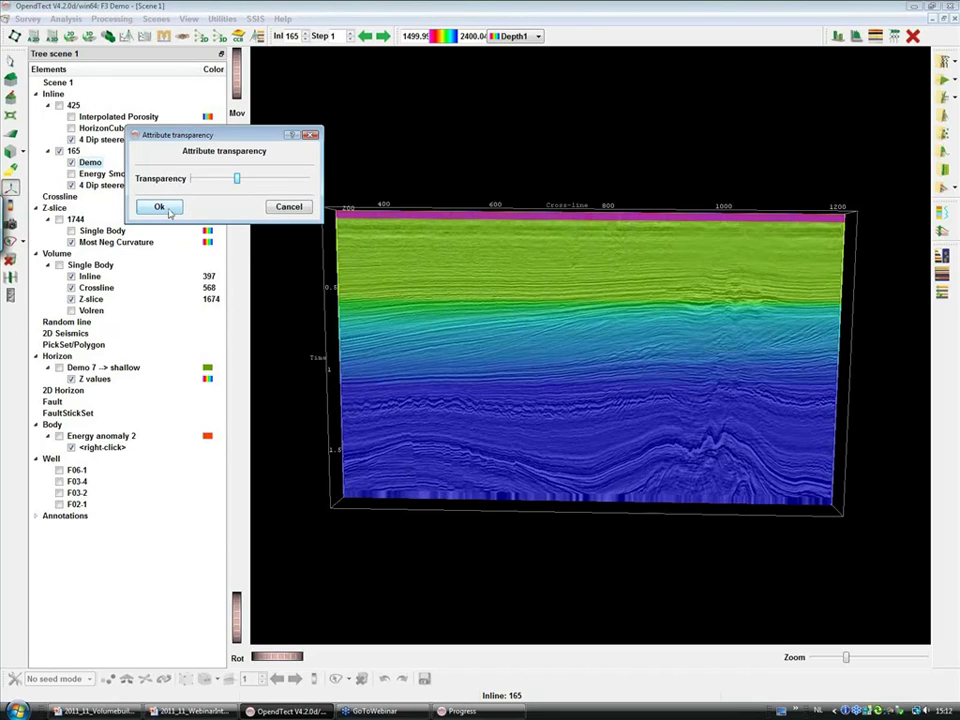
pyautogui.click(160, 207)
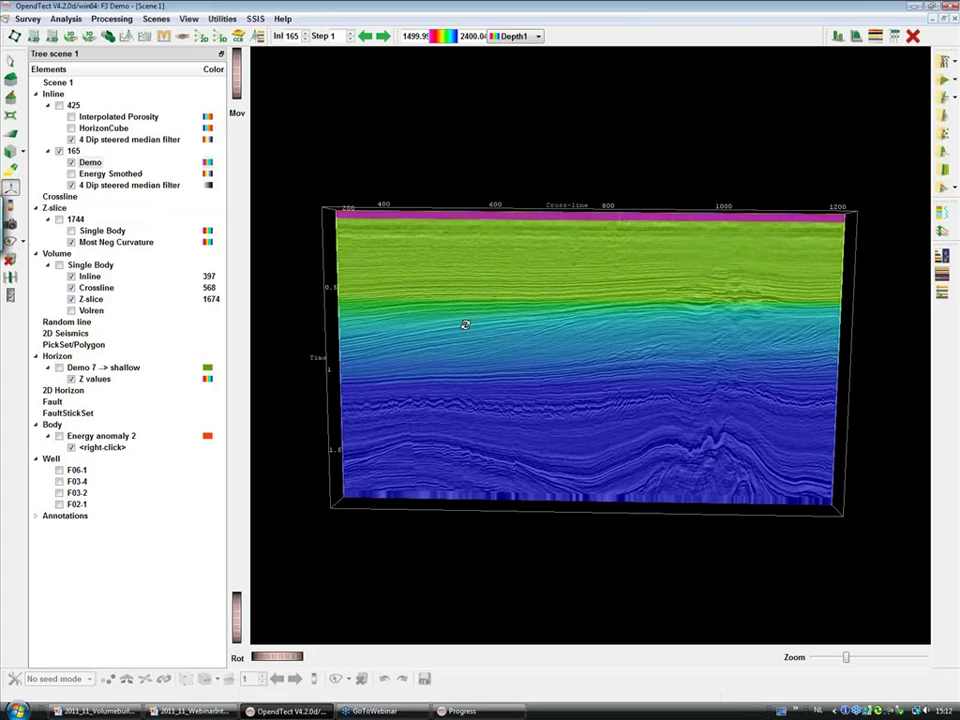
# - Display the Demo 7 --> shallow horizon in the scene together with inline 165
pyautogui.scroll(2, 465, 325)
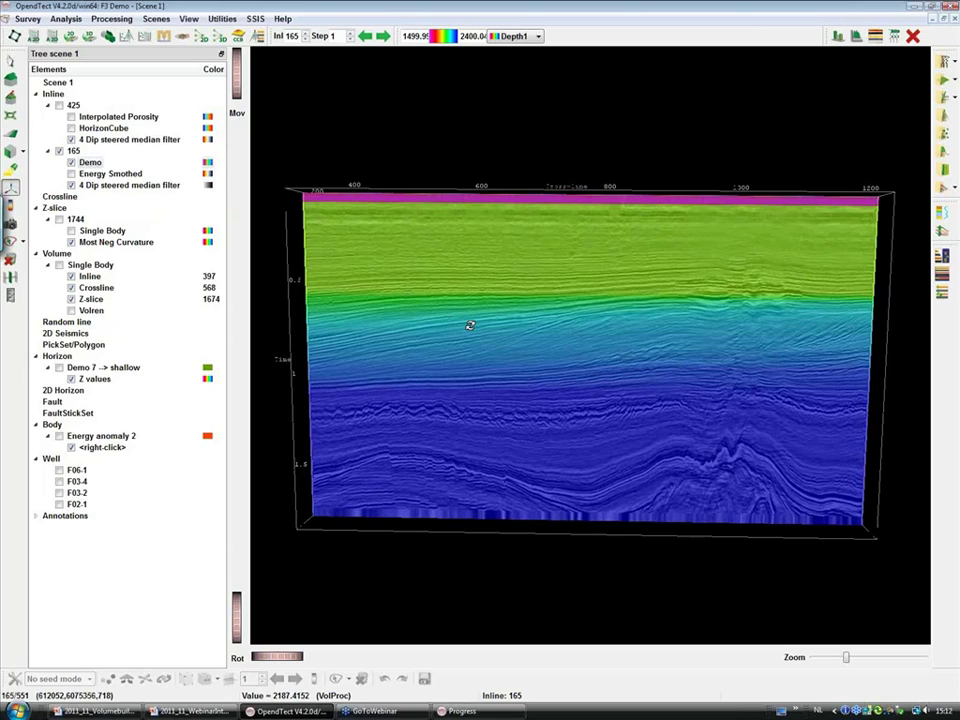
pyautogui.scroll(2, 470, 325)
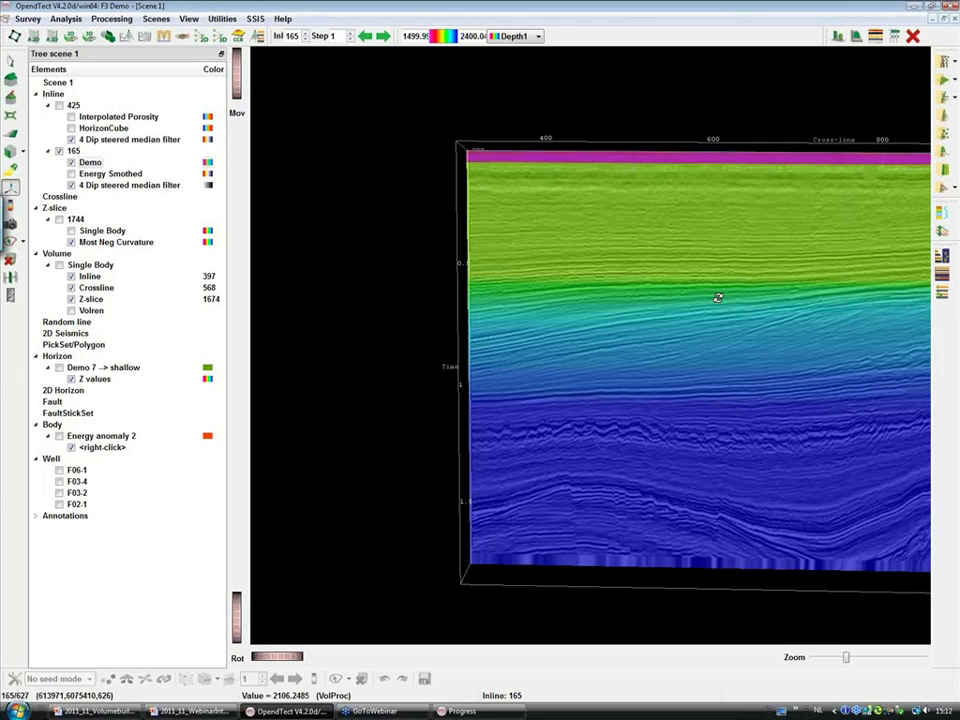
pyautogui.scroll(-1, 718, 298)
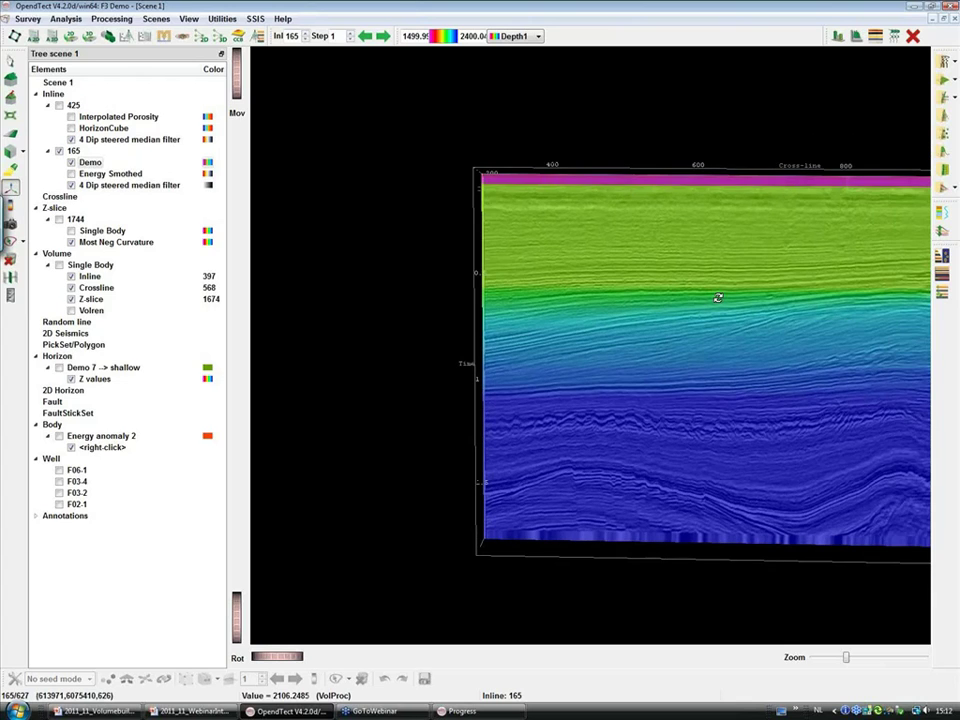
pyautogui.scroll(-2, 710, 295)
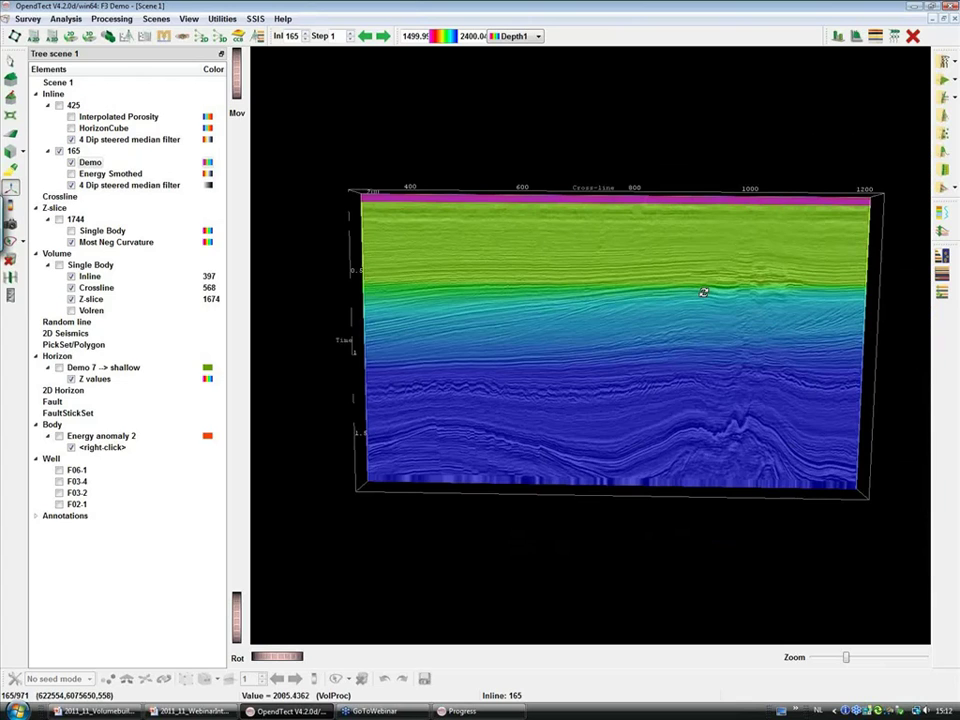
pyautogui.scroll(1, 697, 318)
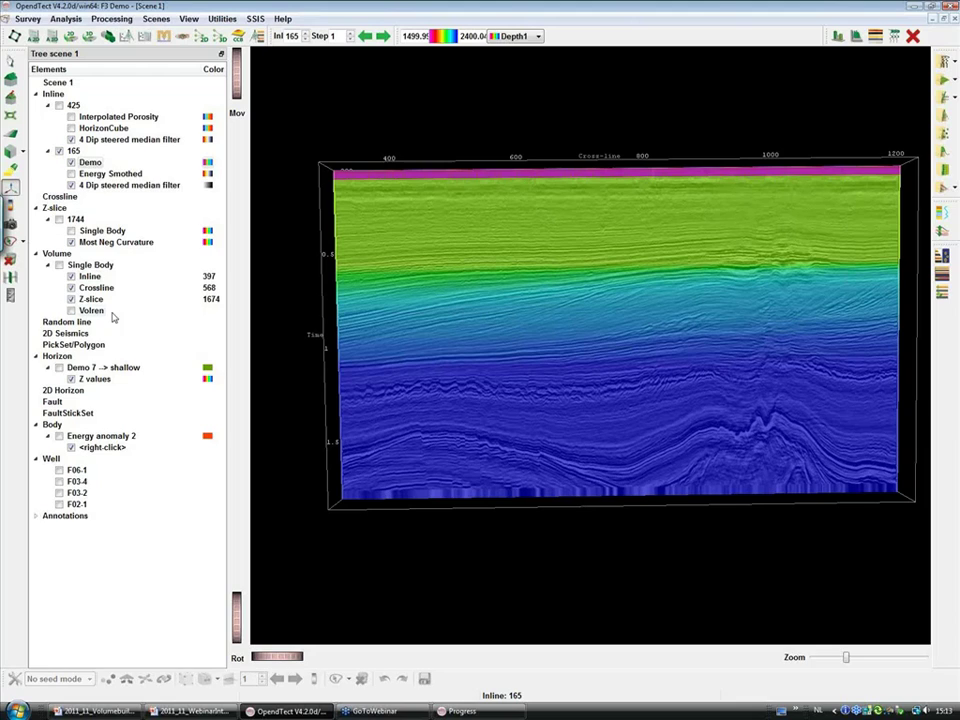
pyautogui.click(58, 369)
pyautogui.click(58, 369)
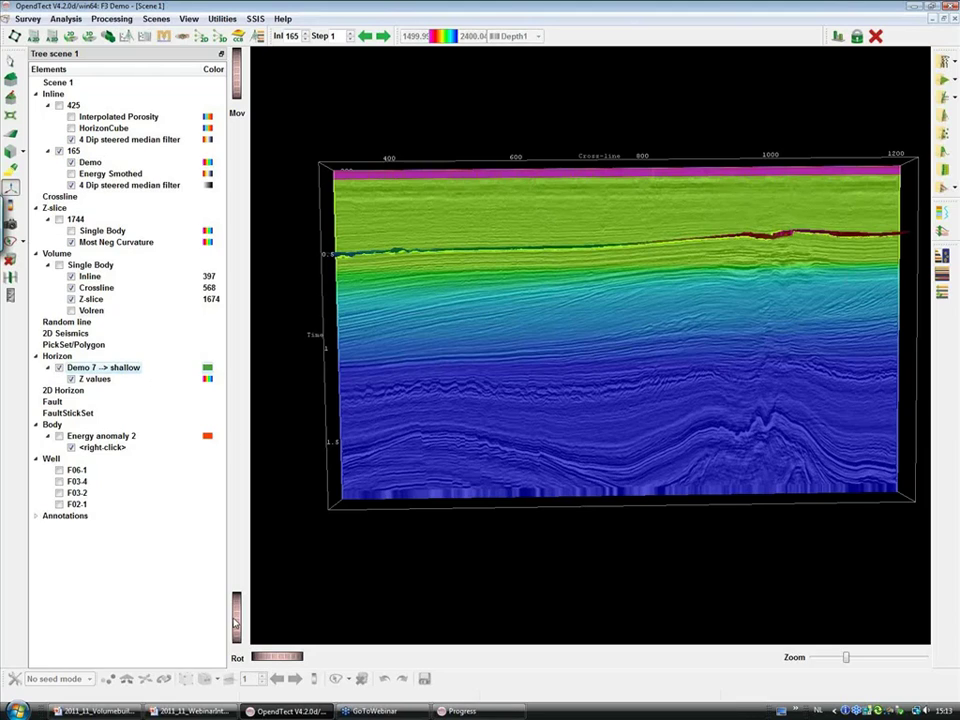
pyautogui.moveTo(237, 616)
pyautogui.mouseDown()
pyautogui.moveTo(237, 637)
pyautogui.moveTo(237, 608)
pyautogui.mouseUp()
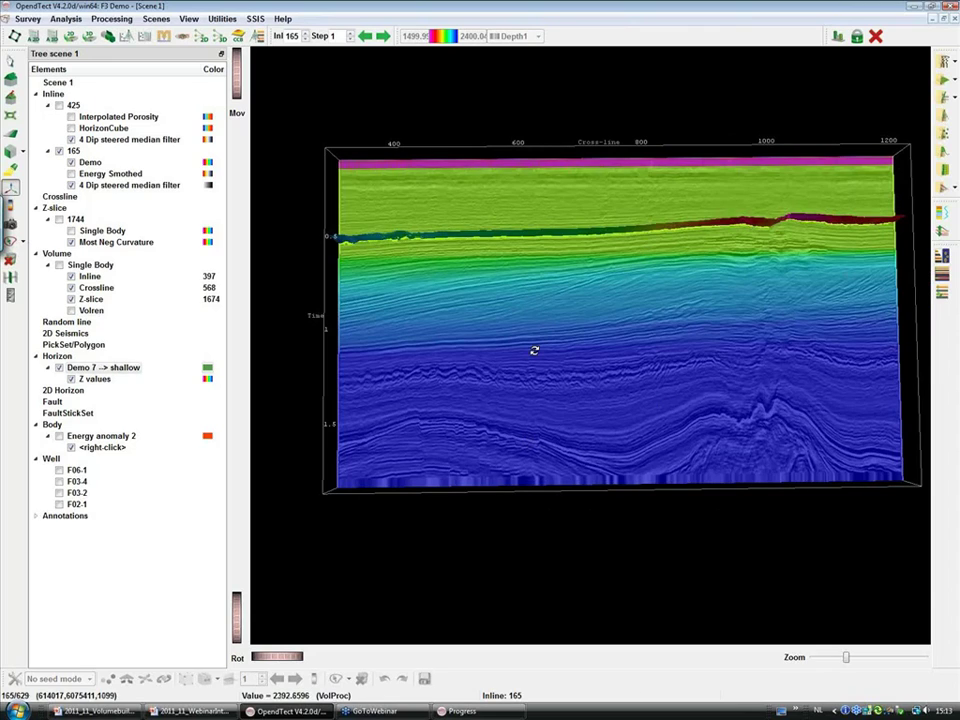
# - Reopen the Volume Builder setup and add a Surface limited filler step after Gridded Vint
pyautogui.click(110, 38)
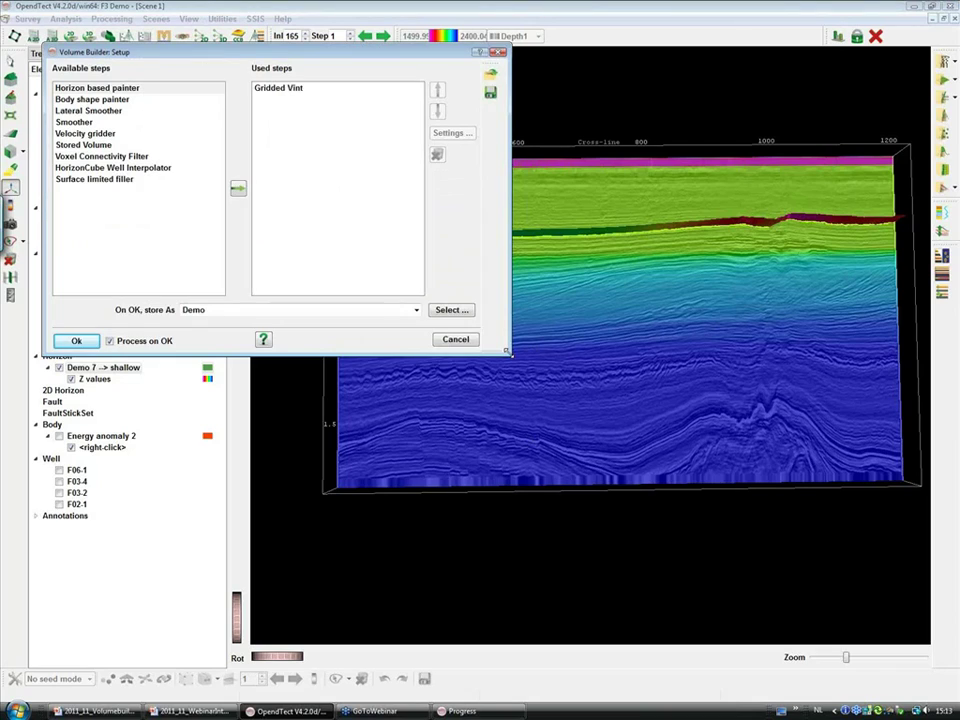
pyautogui.click(111, 90)
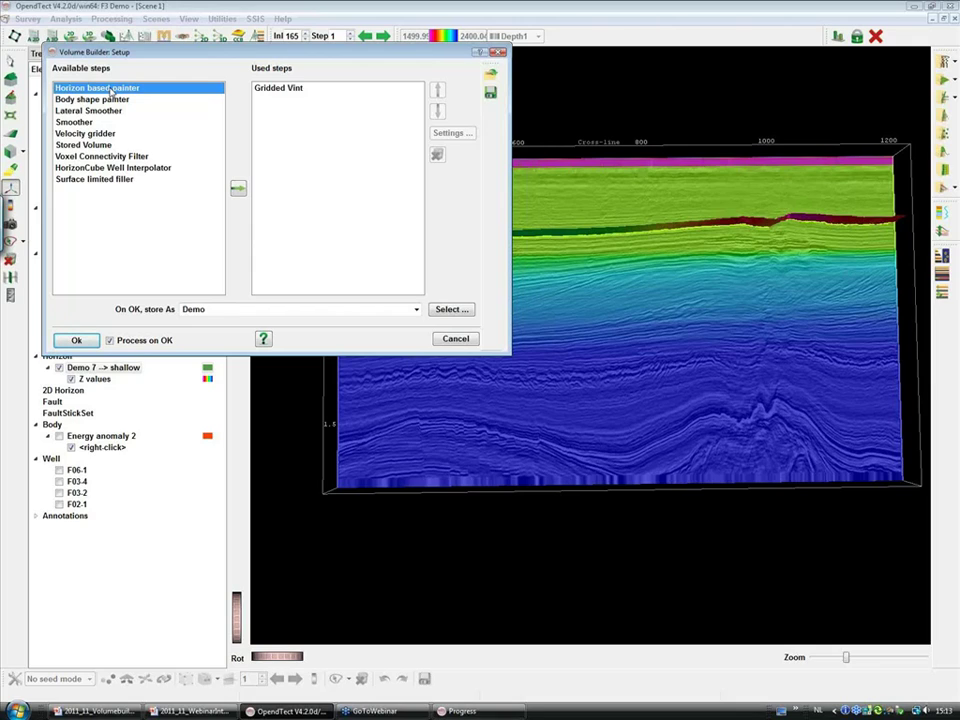
pyautogui.click(98, 180)
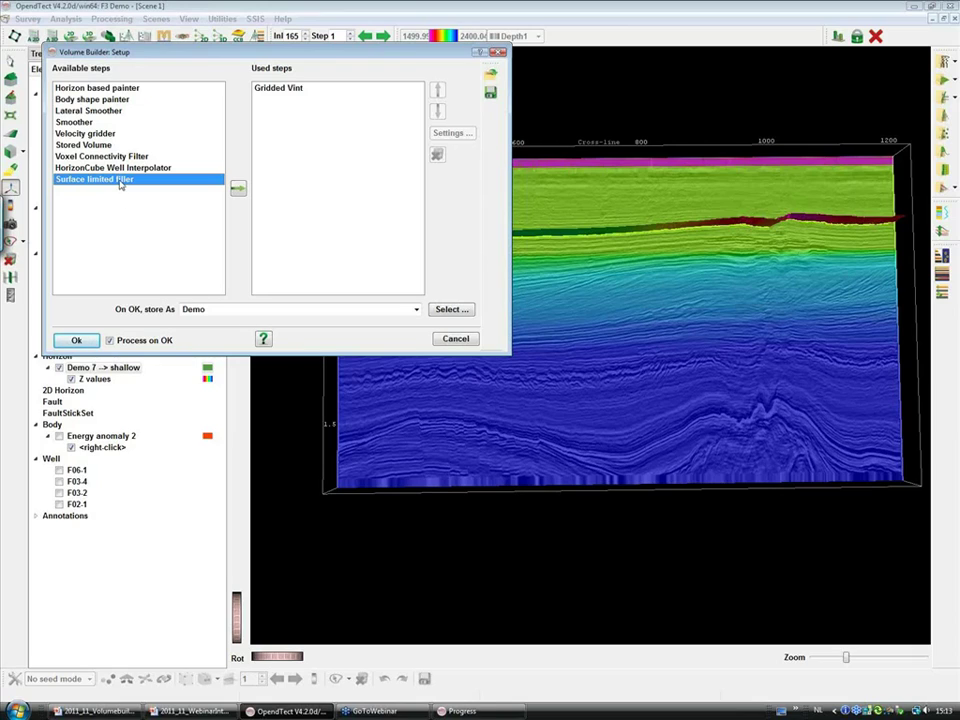
pyautogui.click(239, 191)
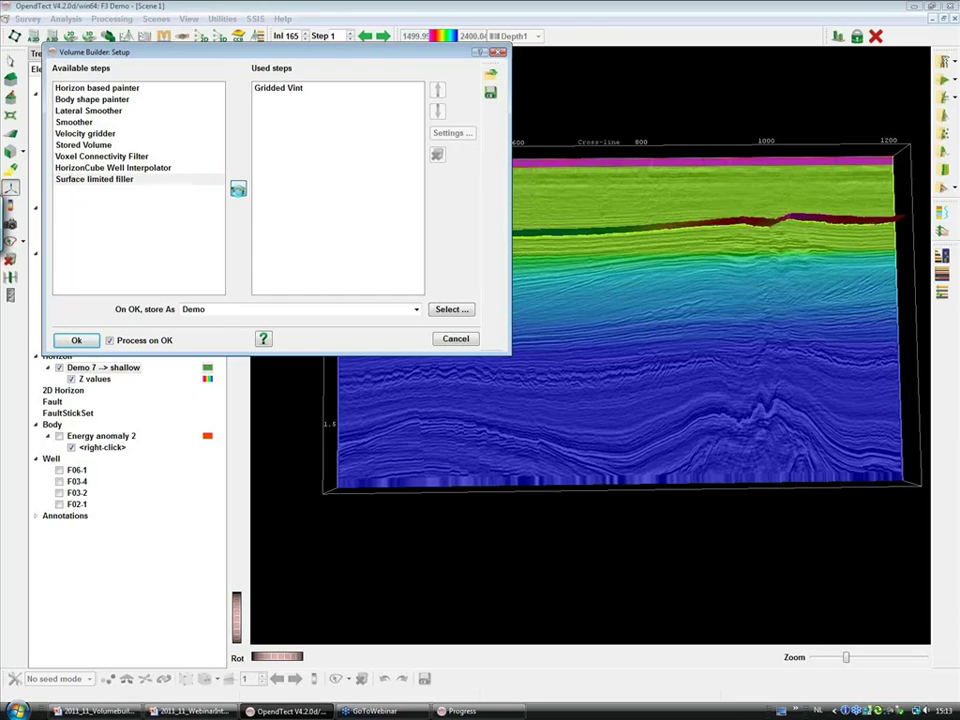
pyautogui.click(239, 192)
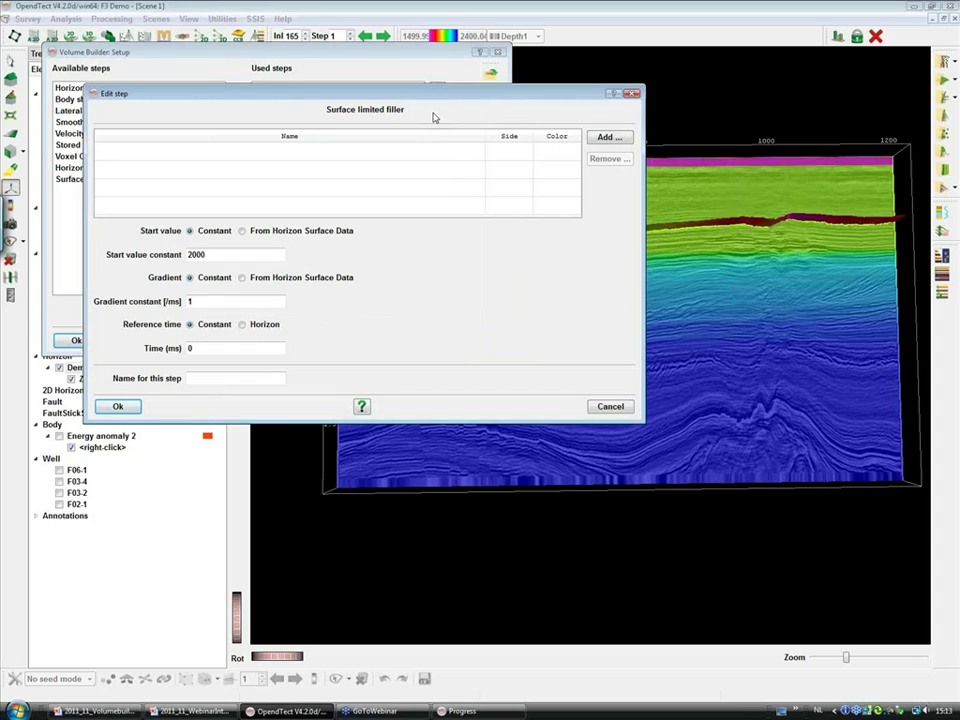
# - Add the Demo 7 --> shallow horizon as the filler's boundary, with the side set to Below
pyautogui.click(622, 137)
pyautogui.scroll(-2, 240, 262)
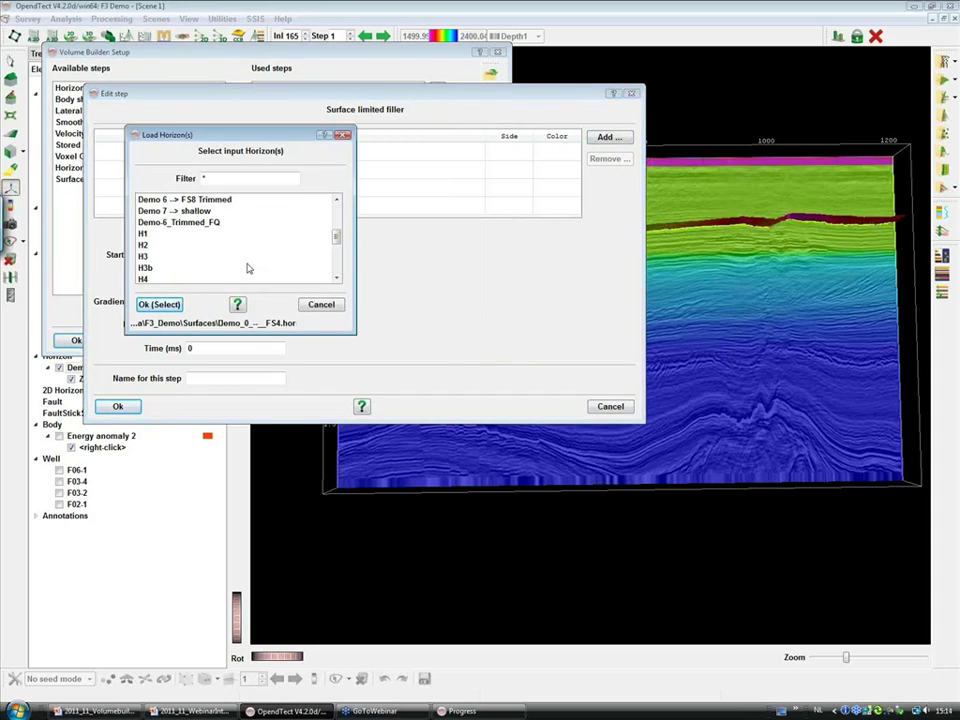
pyautogui.click(202, 212)
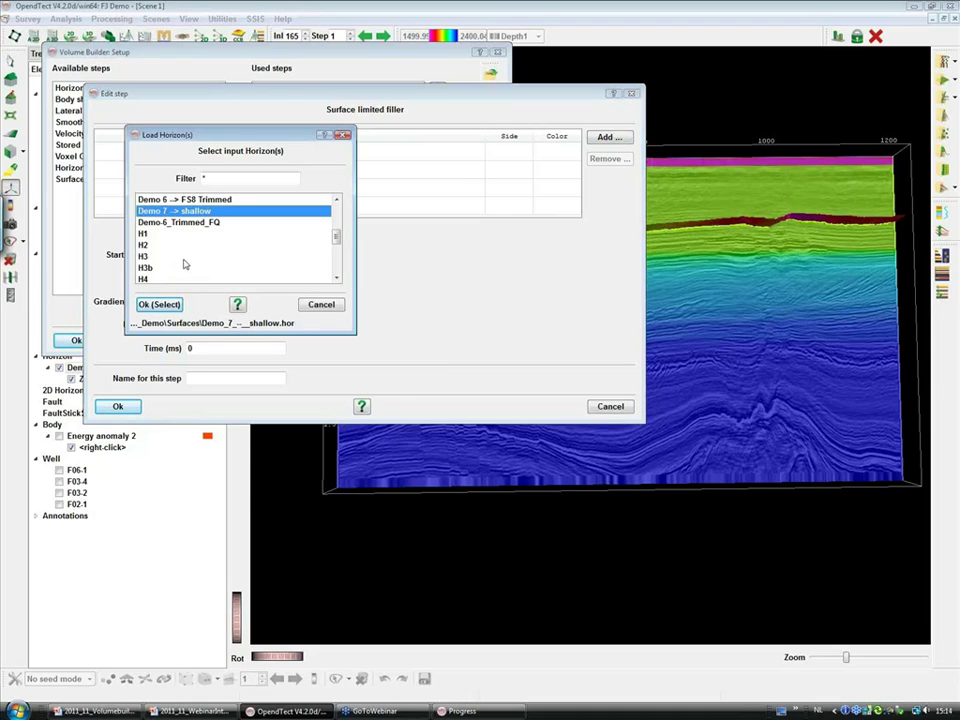
pyautogui.click(159, 304)
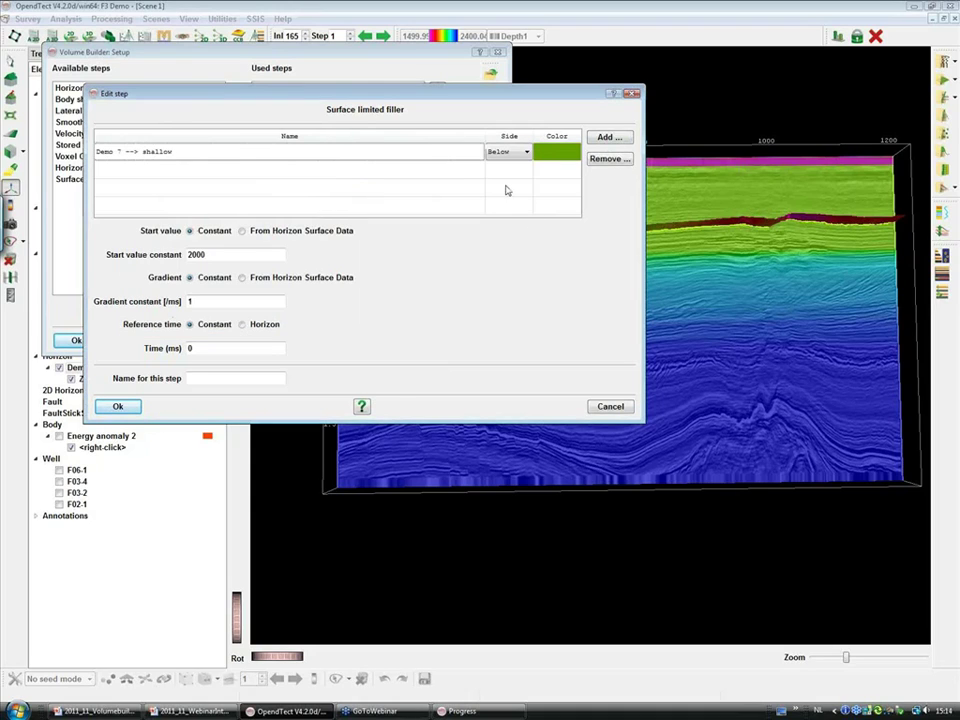
pyautogui.click(510, 151)
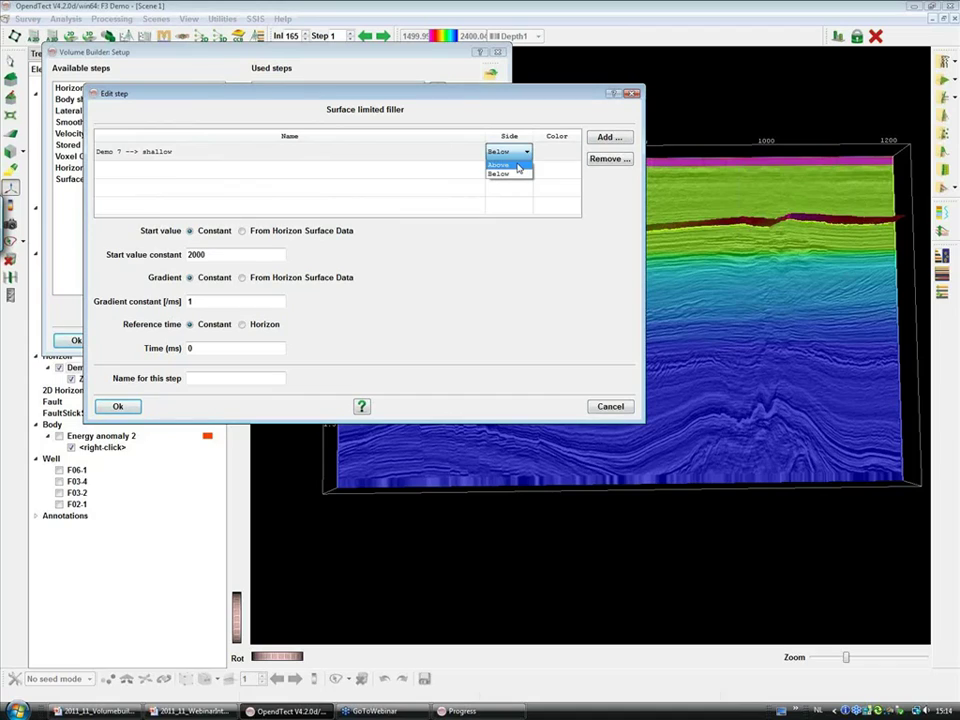
pyautogui.click(518, 175)
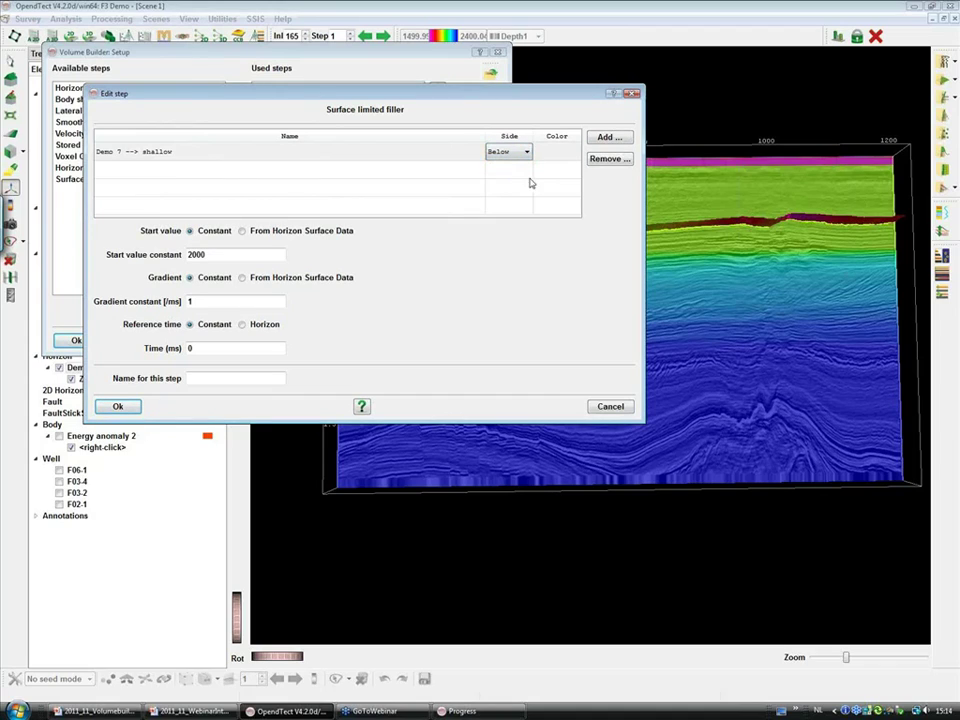
# - Add the Demo 6 --> FS8 Trimmed horizon as a second filler boundary, with the side set to Above
pyautogui.click(607, 139)
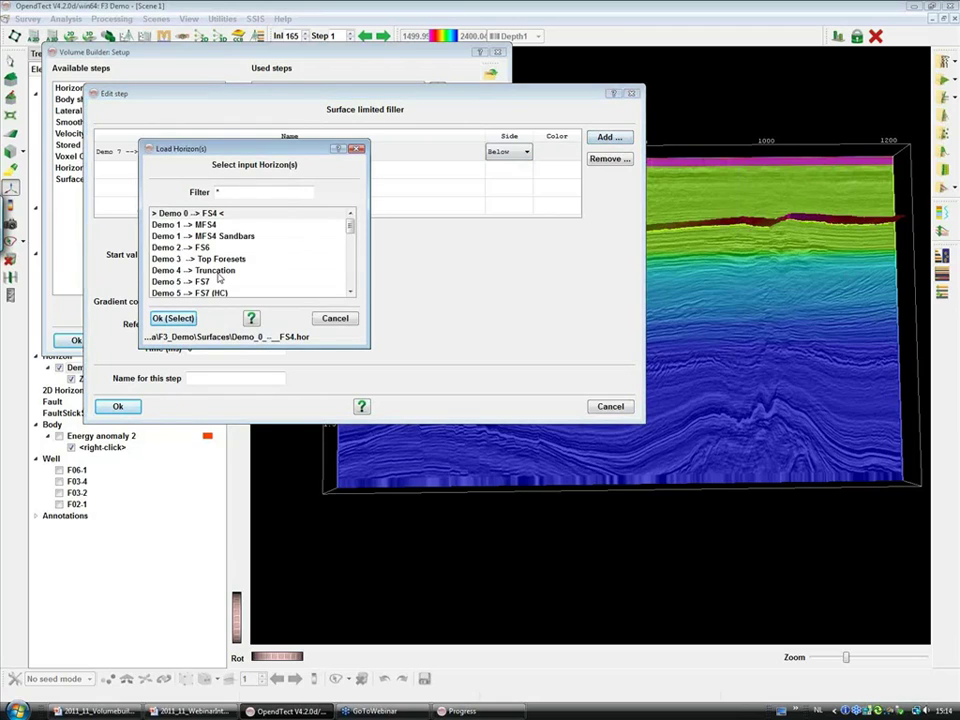
pyautogui.scroll(-2, 219, 278)
pyautogui.click(198, 247)
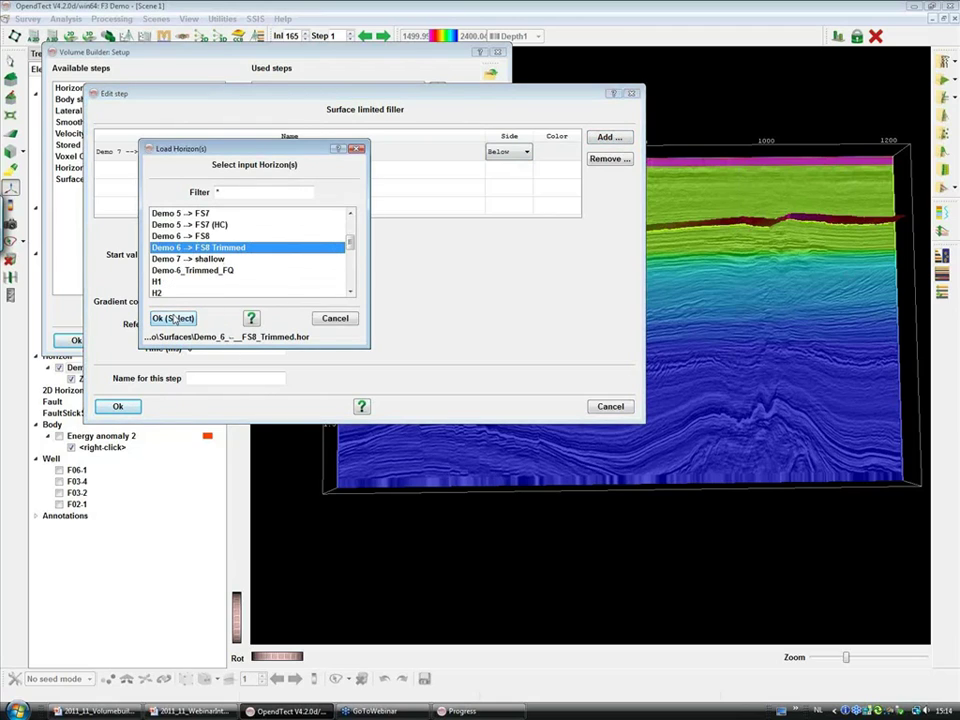
pyautogui.click(174, 319)
pyautogui.click(505, 176)
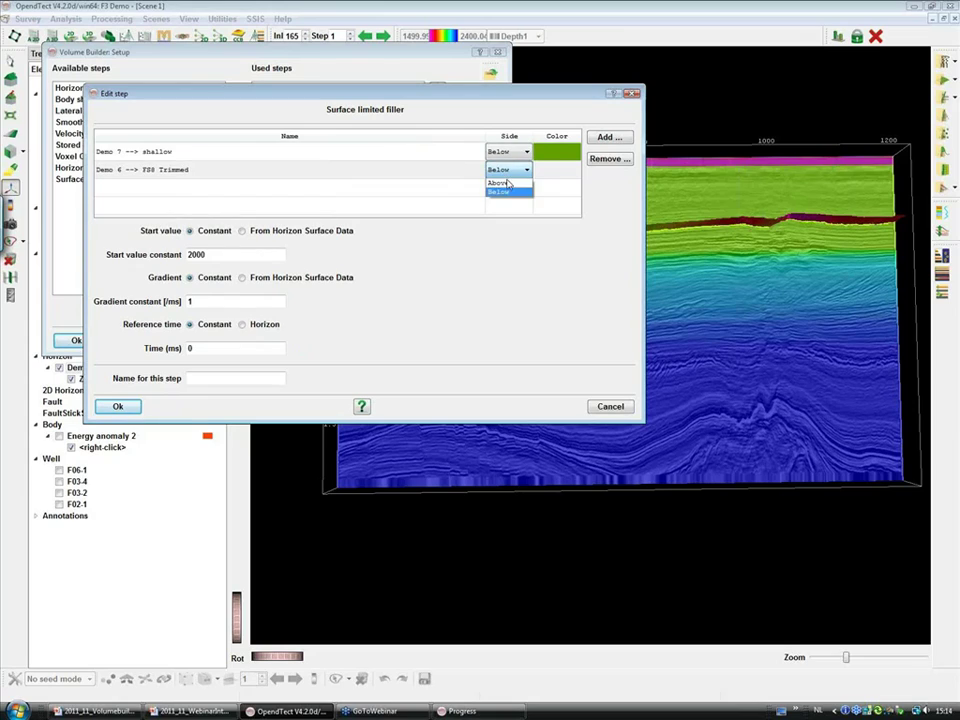
pyautogui.click(507, 184)
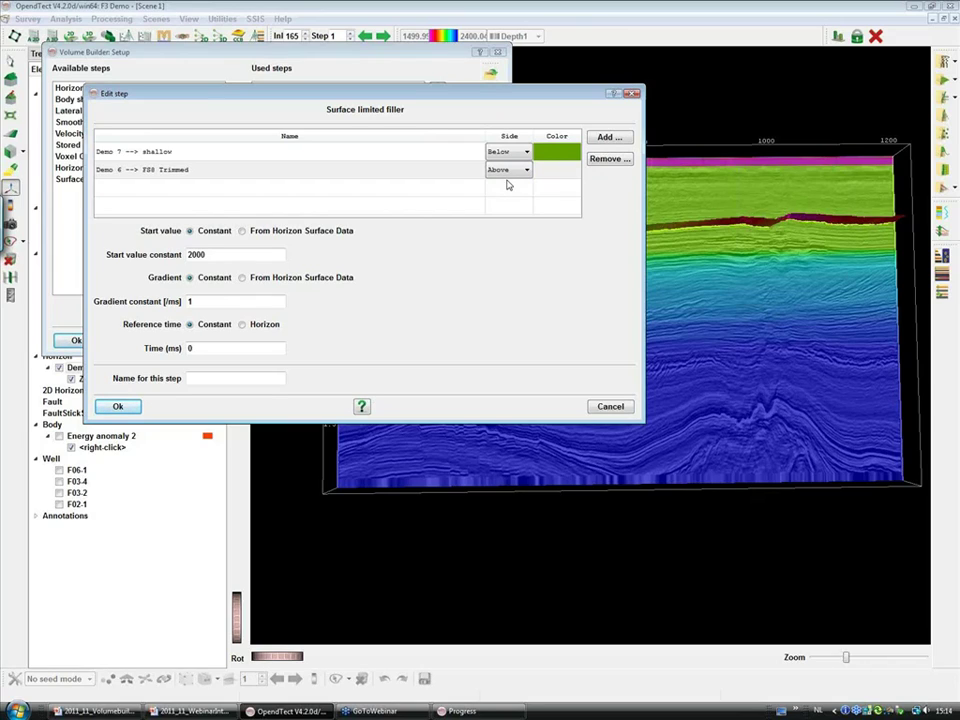
# - Remove the Demo 6 --> FS8 Trimmed horizon from the filler's boundary list
pyautogui.click(163, 153)
pyautogui.click(373, 172)
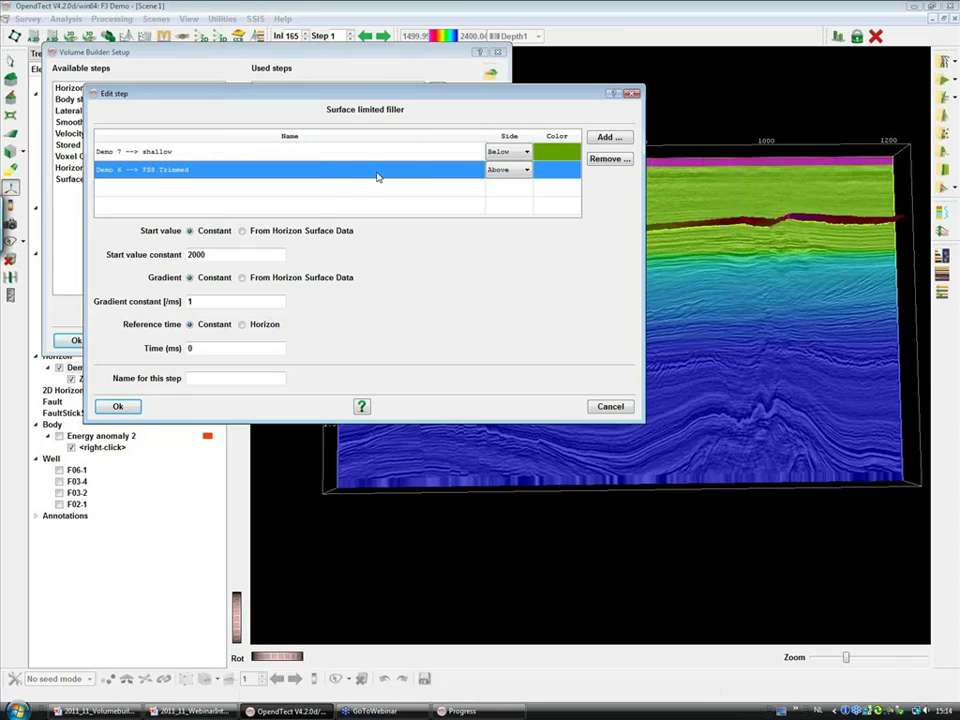
pyautogui.click(549, 177)
pyautogui.click(567, 172)
pyautogui.click(607, 159)
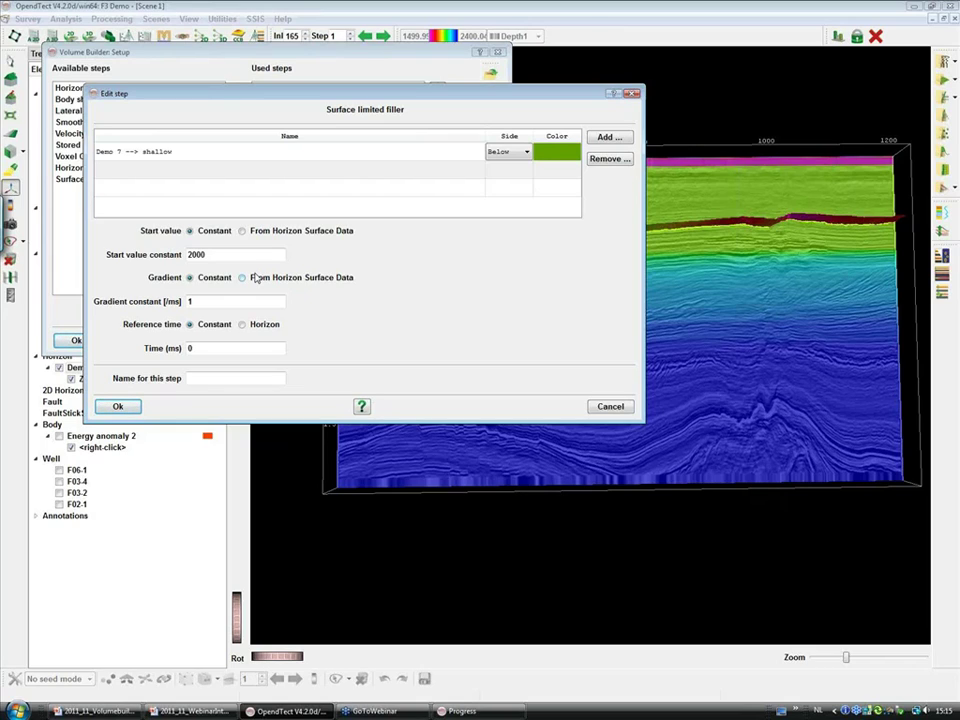
# - Set the filler's start value constant to 1800 and take its reference time from the Demo 7 --> shallow horizon
pyautogui.moveTo(223, 255); pyautogui.dragTo(103, 253)
pyautogui.write('1800')
pyautogui.click(241, 325)
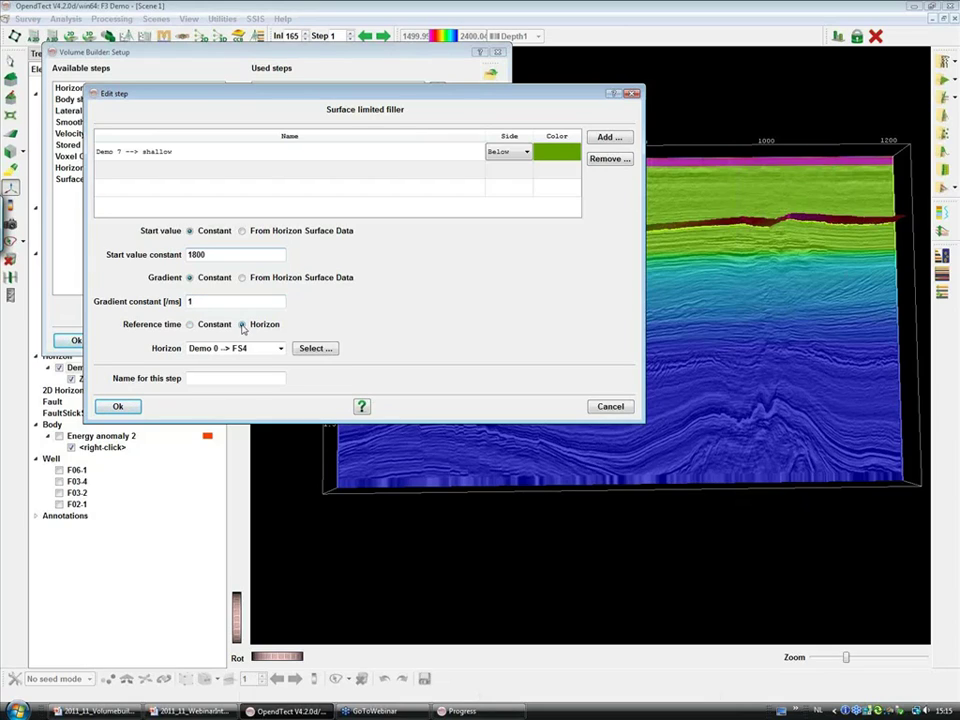
pyautogui.click(316, 348)
pyautogui.scroll(-2, 264, 290)
pyautogui.click(250, 273)
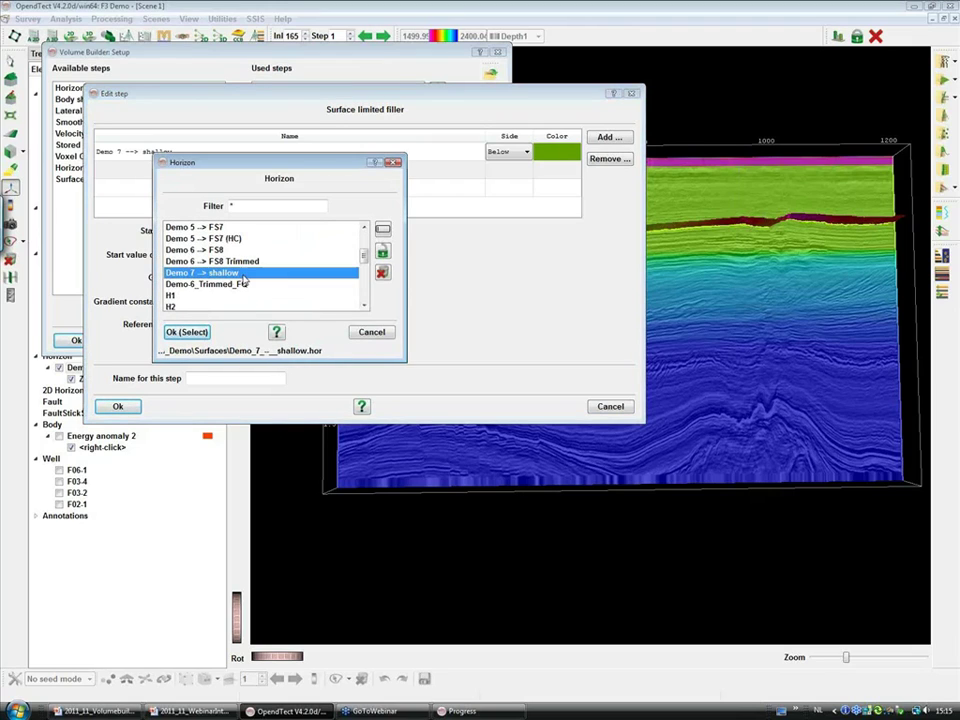
pyautogui.click(188, 333)
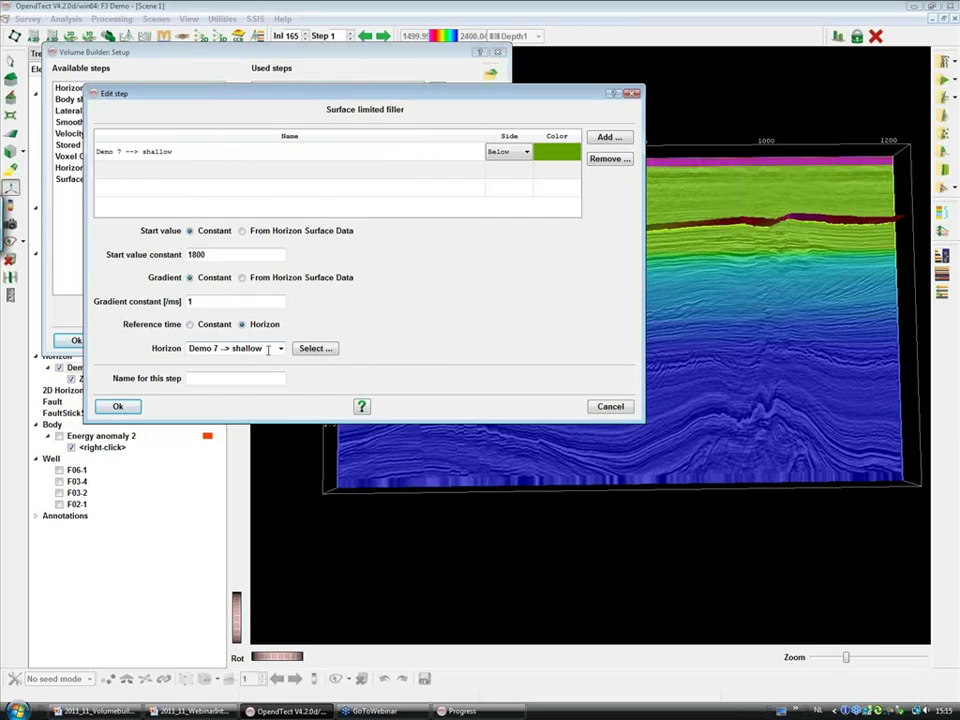
# - Name the filler step Velocity Gradient and accept its settings
pyautogui.click(253, 378)
pyautogui.write('Velolity G')
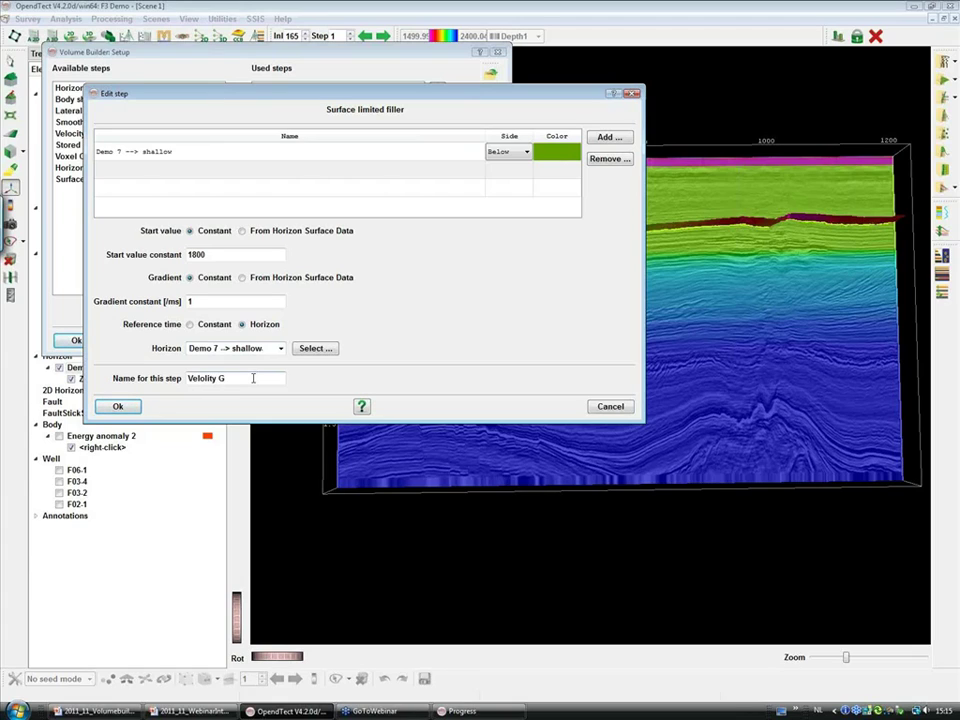
pyautogui.write('ra')
pyautogui.press('BackSpace')
pyautogui.press('BackSpace')
pyautogui.press('BackSpace')
pyautogui.press('BackSpace')
pyautogui.press('BackSpace')
pyautogui.press('BackSpace')
pyautogui.press('BackSpace')
pyautogui.write('city Gradient')
pyautogui.click(117, 407)
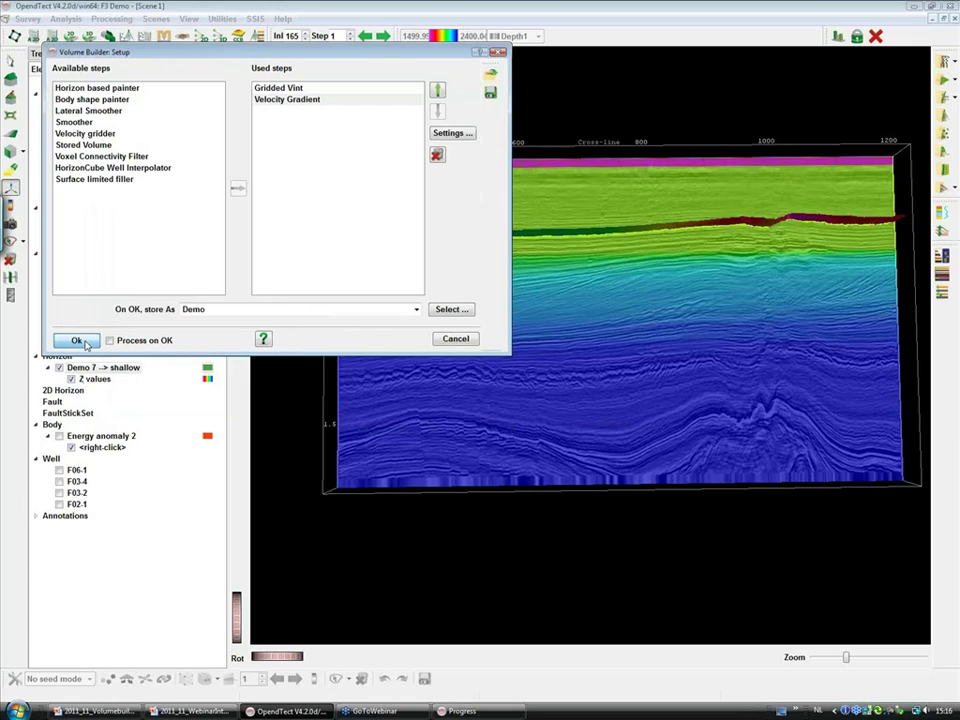
# - Store the Demo setup without processing it and reload the Demo attribute on inline 165
pyautogui.click(78, 341)
pyautogui.rightClick(94, 164)
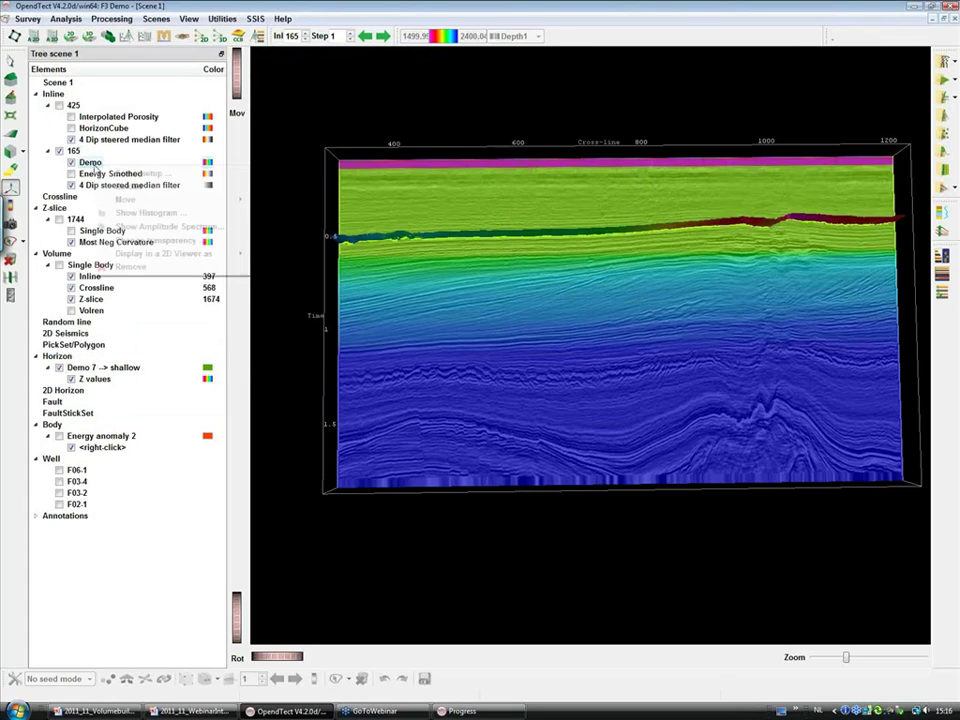
pyautogui.click(150, 187)
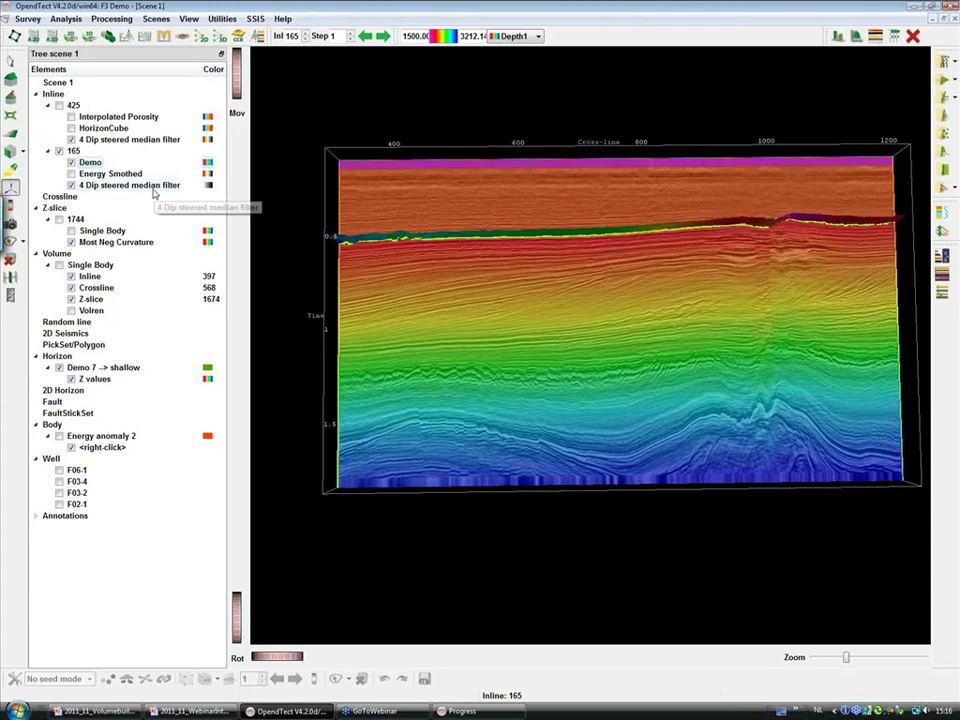
# - Hide the Demo 7 --> shallow horizon and inspect the velocity boundary on inline 165 up close
pyautogui.click(59, 367)
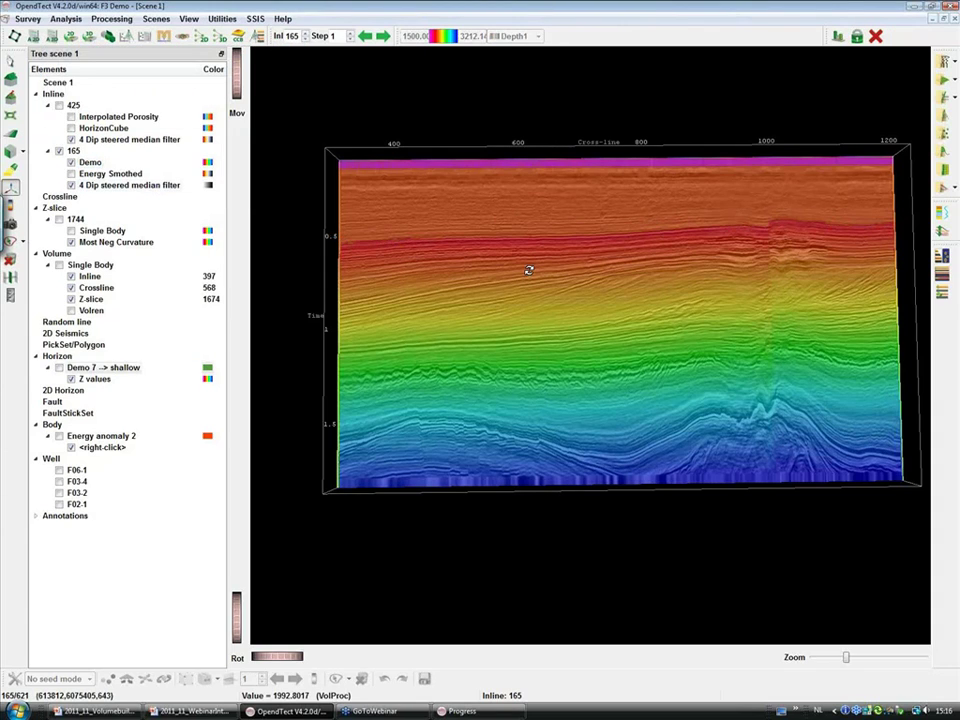
pyautogui.scroll(3, 528, 270)
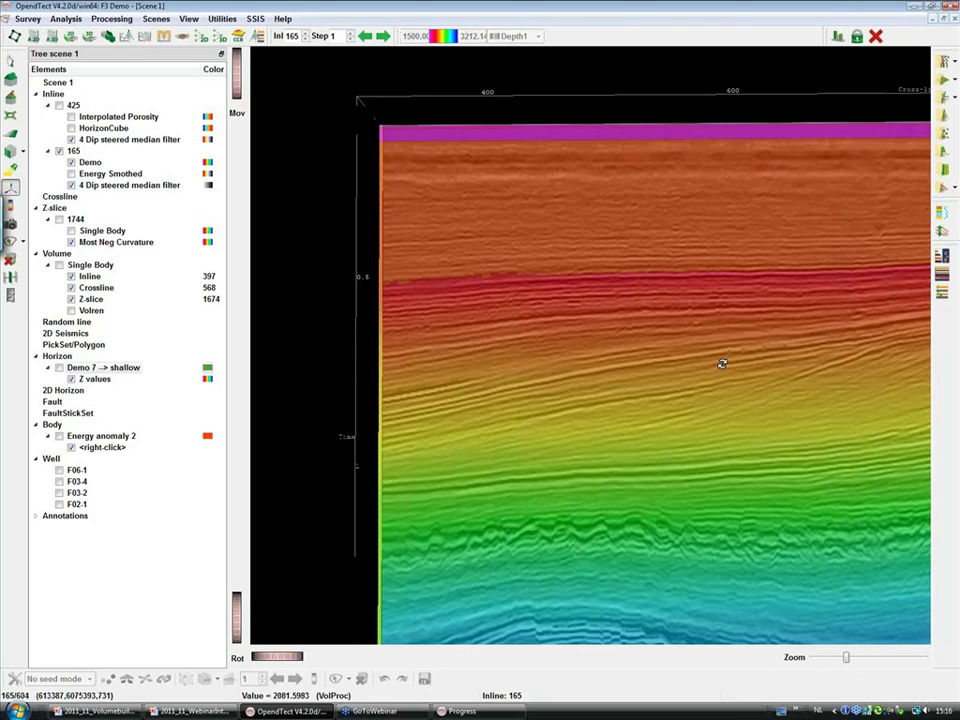
pyautogui.scroll(3, 722, 363)
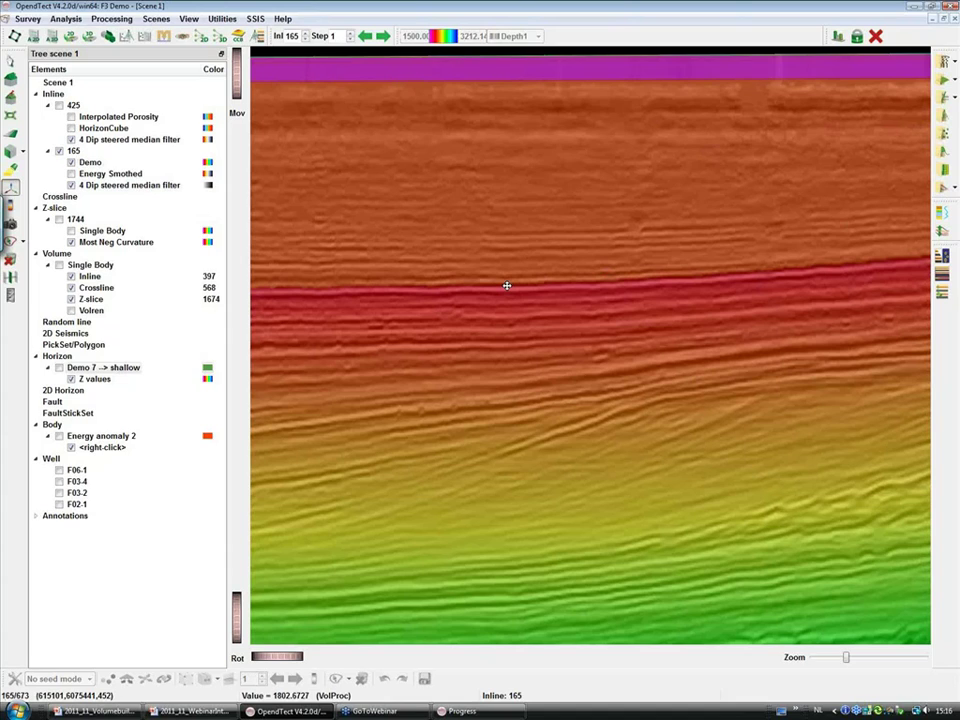
pyautogui.moveTo(507, 286); pyautogui.dragTo(520, 286, button='middle')
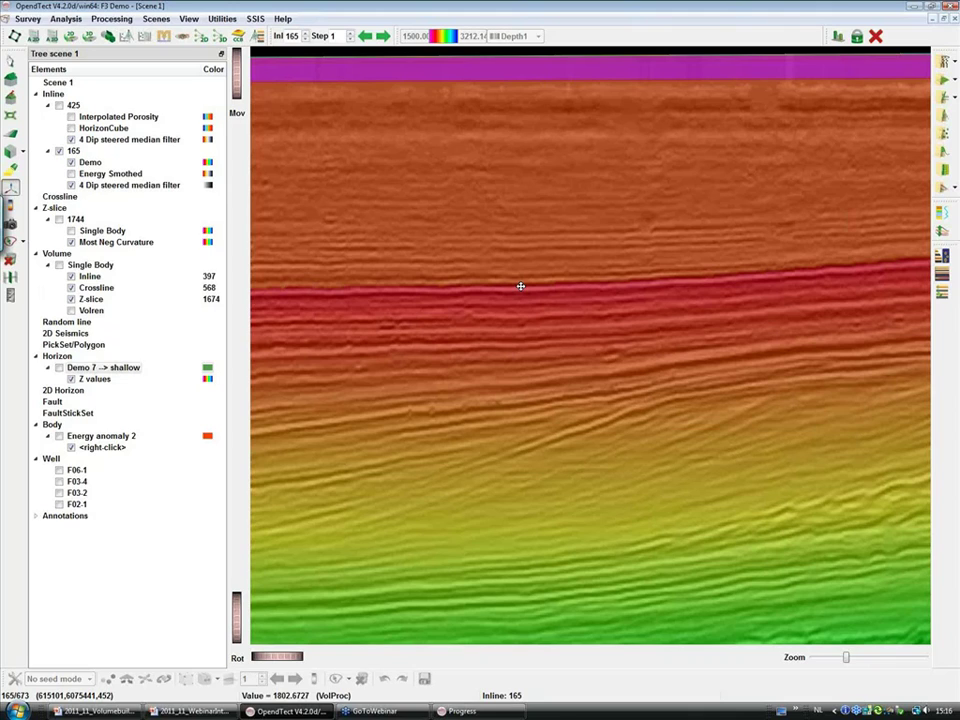
pyautogui.click(59, 437)
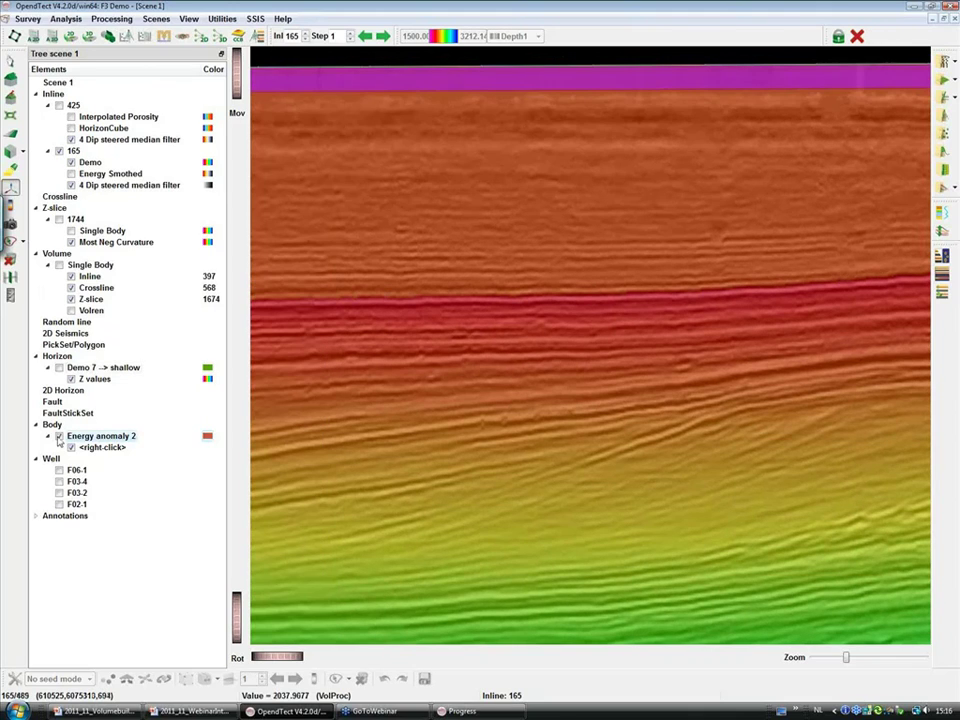
pyautogui.click(58, 438)
pyautogui.click(59, 369)
pyautogui.click(59, 369)
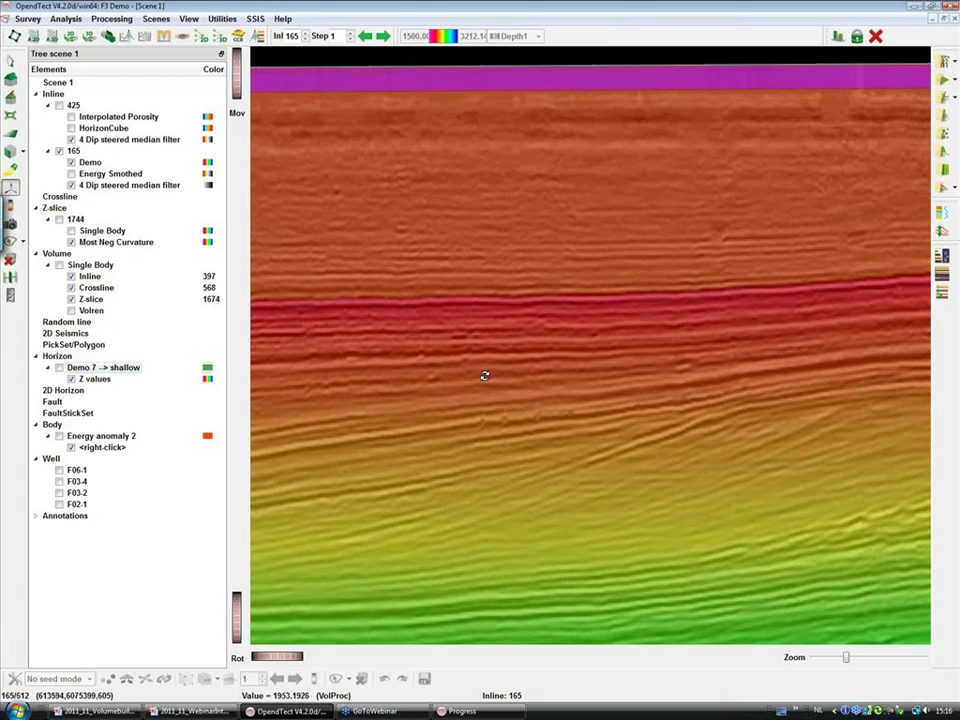
pyautogui.scroll(-2, 484, 375)
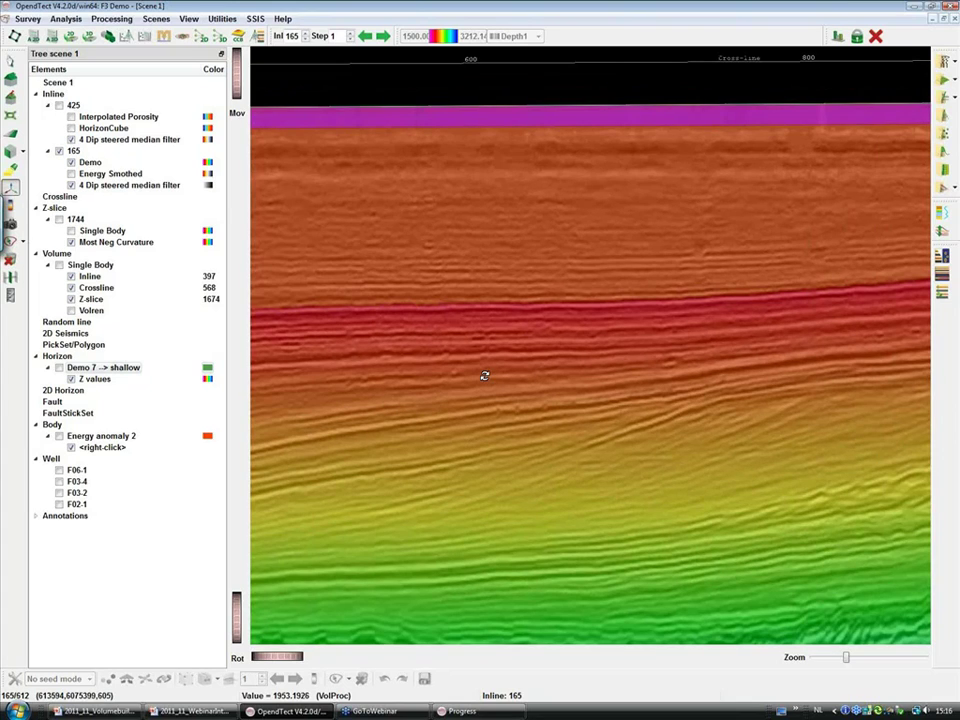
pyautogui.scroll(2, 484, 375)
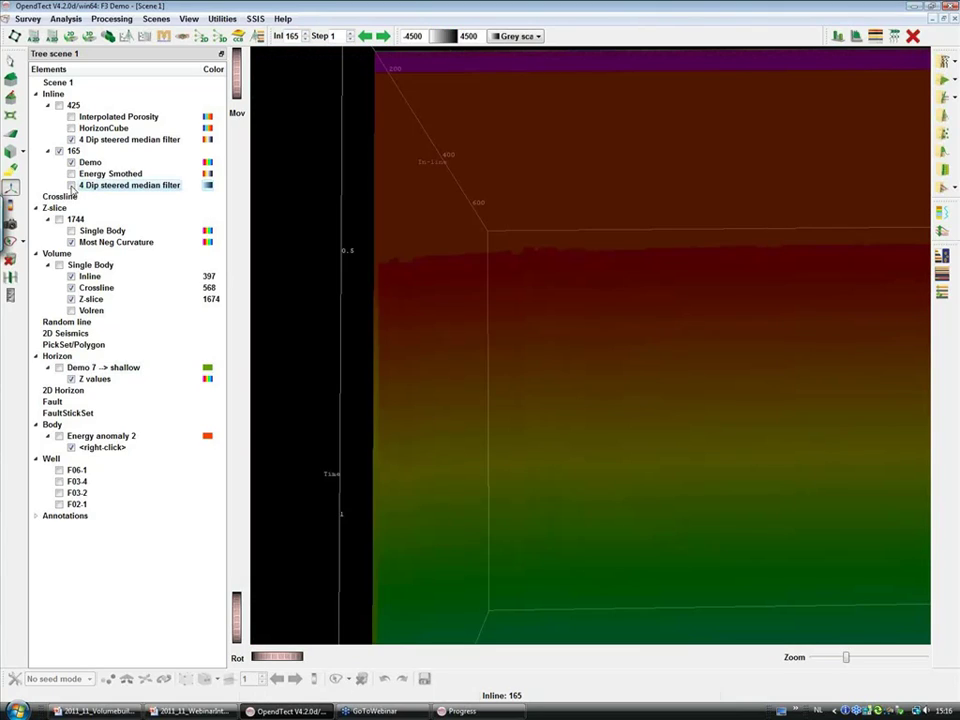
# - Remove the transparency of the Demo attribute on inline 165 so the velocities cover the seismic completely
pyautogui.rightClick(83, 163)
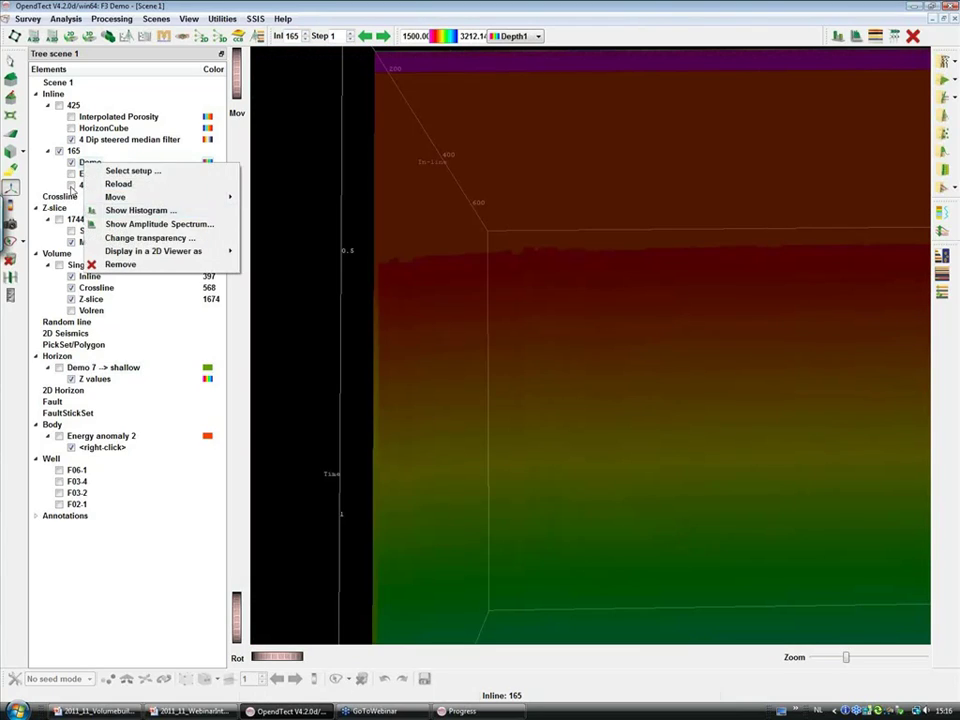
pyautogui.click(72, 187)
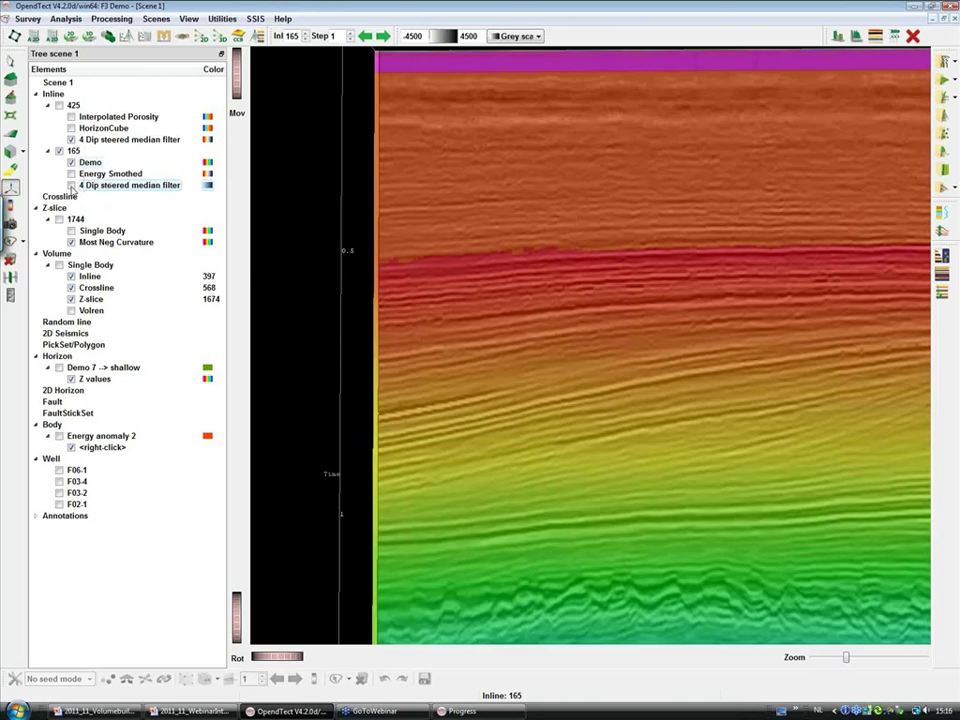
pyautogui.rightClick(88, 162)
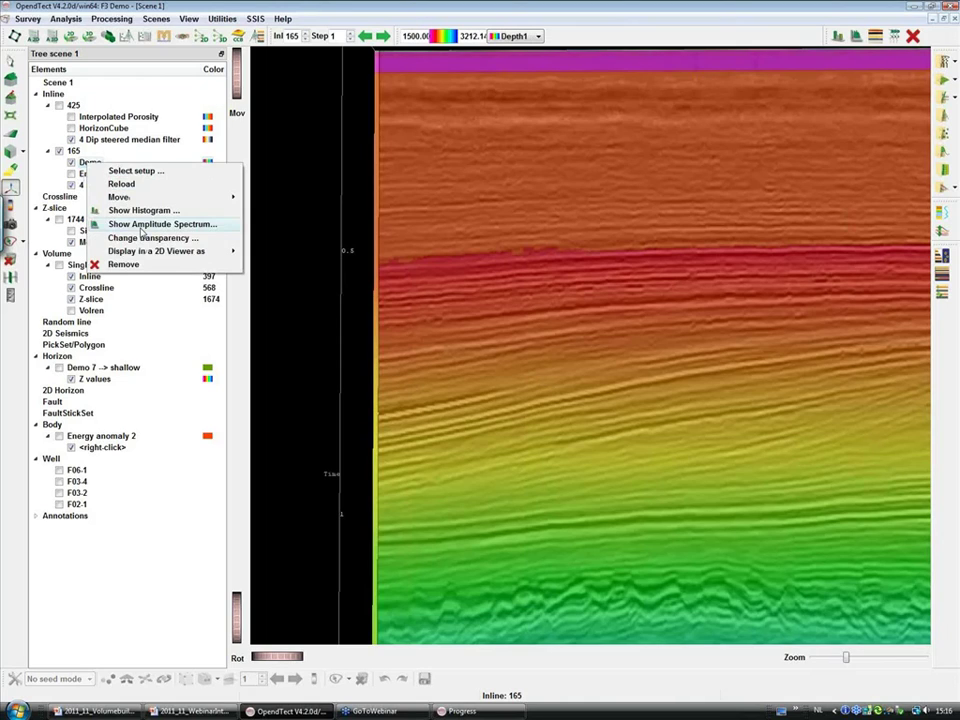
pyautogui.click(146, 237)
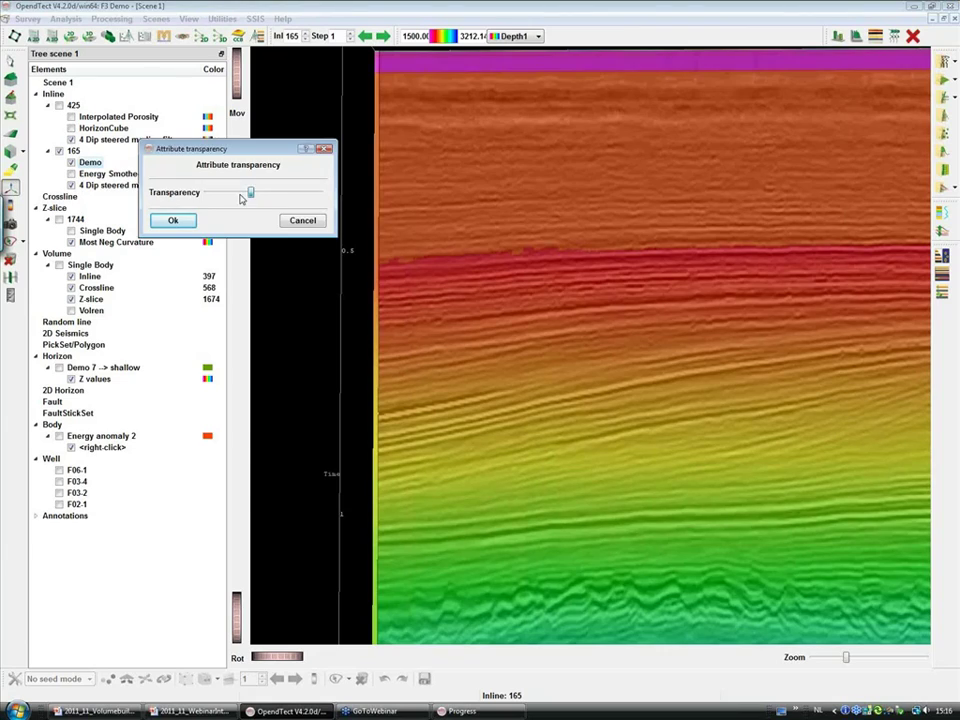
pyautogui.click(173, 220)
pyautogui.scroll(-3, 650, 380)
pyautogui.scroll(-1, 650, 400)
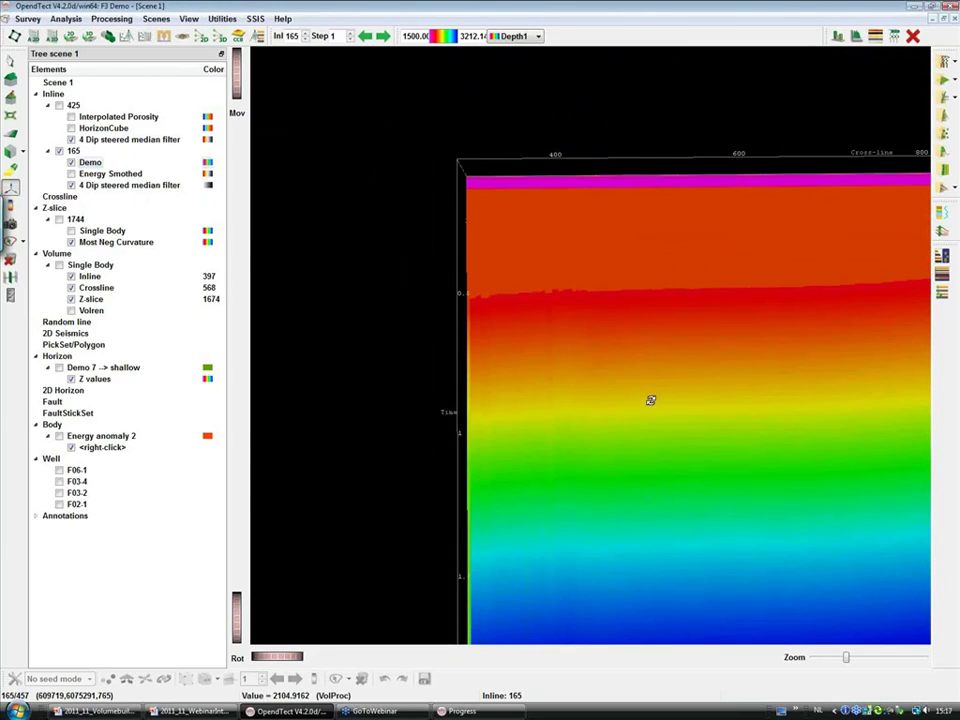
# - Display the Demo 7 --> shallow horizon again and compare its surface with the velocities beneath it on inline 165
pyautogui.moveTo(643, 414); pyautogui.dragTo(570, 414, button='middle')
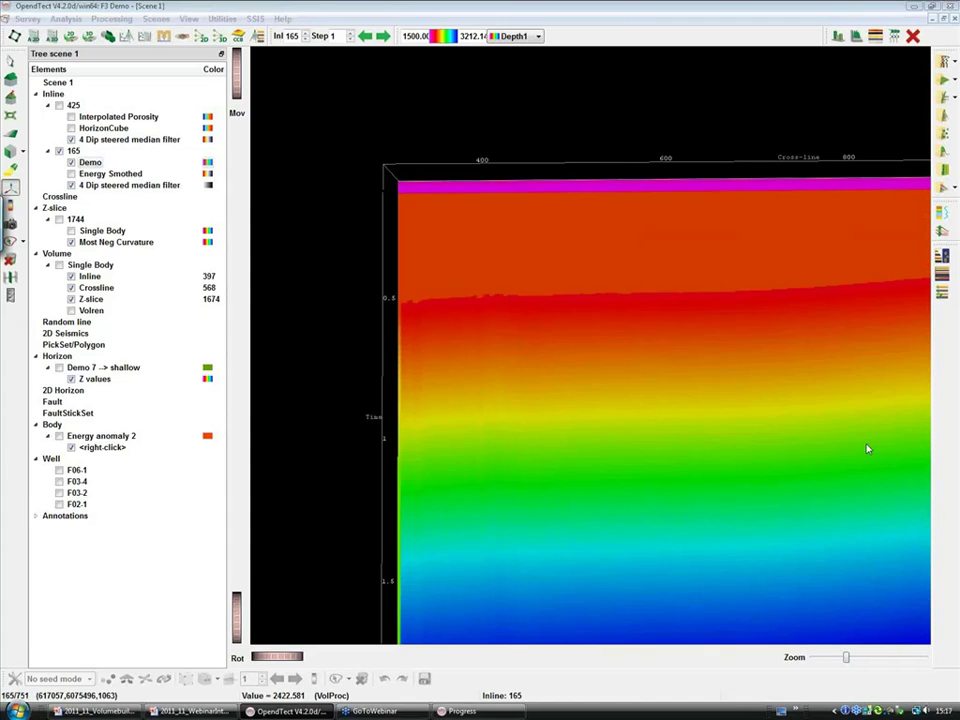
pyautogui.moveTo(466, 322)
pyautogui.mouseDown()
pyautogui.moveTo(474, 496)
pyautogui.moveTo(542, 432)
pyautogui.moveTo(535, 330)
pyautogui.moveTo(493, 306)
pyautogui.moveTo(465, 318)
pyautogui.mouseUp()
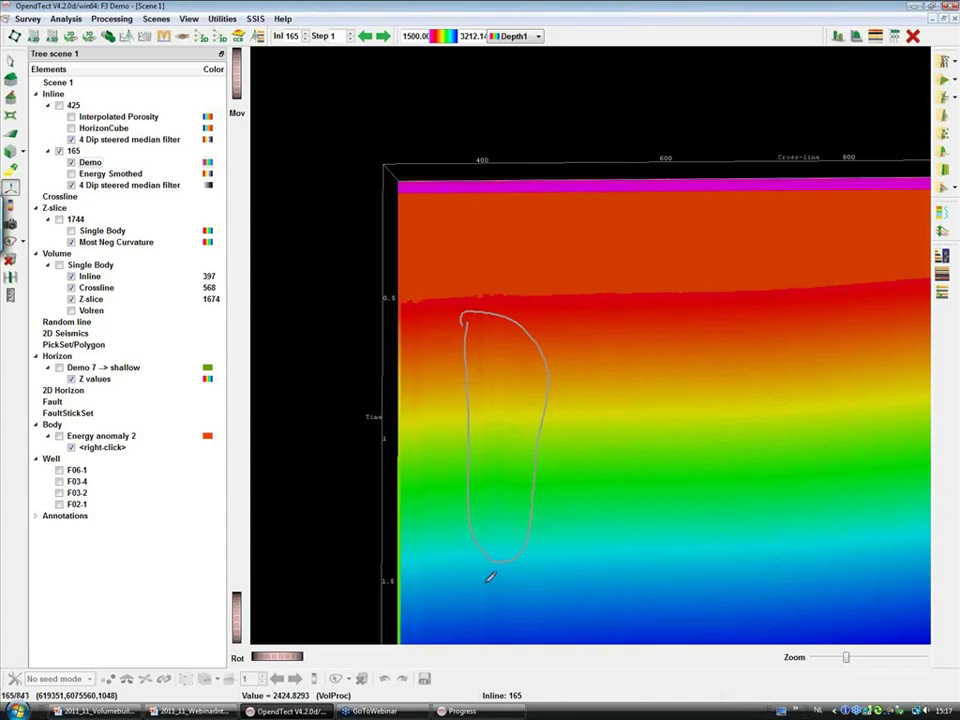
pyautogui.moveTo(495, 553)
pyautogui.mouseDown()
pyautogui.moveTo(461, 600)
pyautogui.moveTo(560, 605)
pyautogui.moveTo(489, 553)
pyautogui.mouseUp()
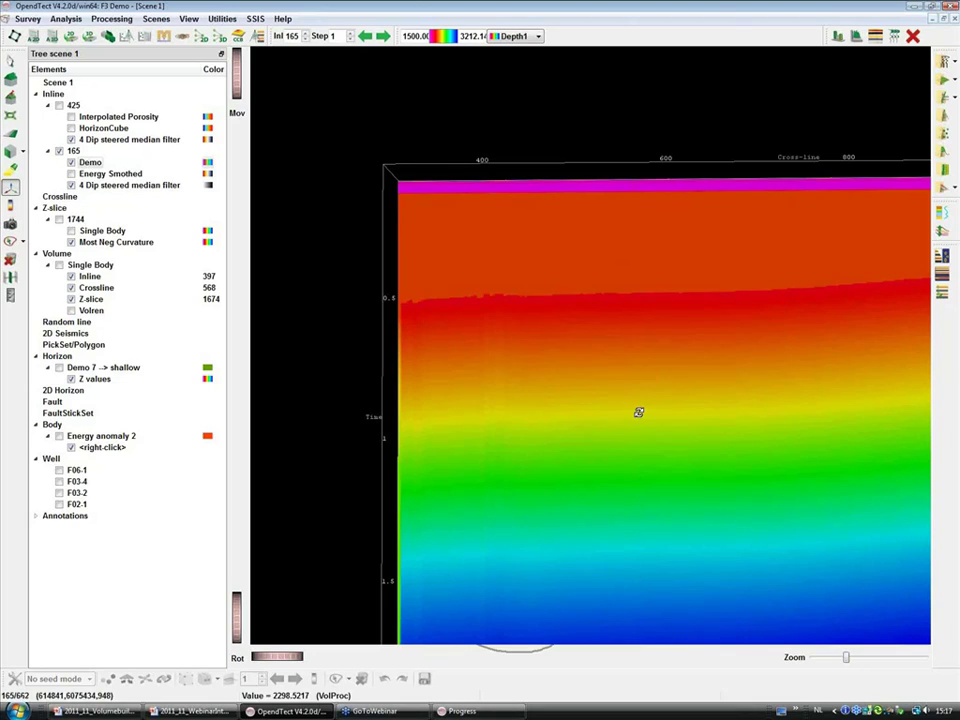
pyautogui.click(59, 368)
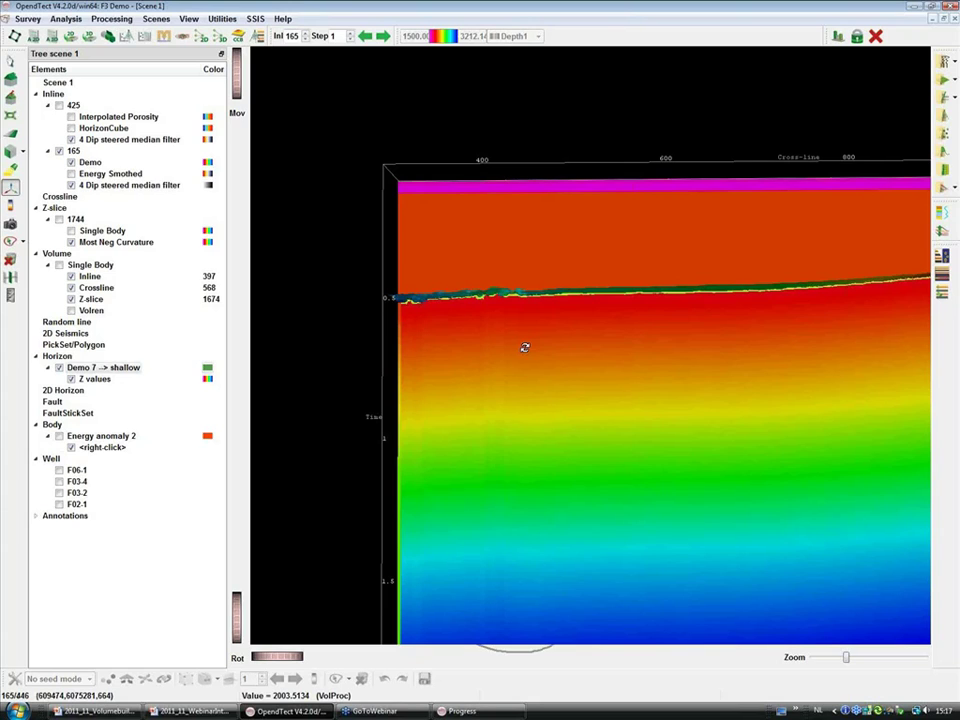
pyautogui.scroll(3, 494, 329)
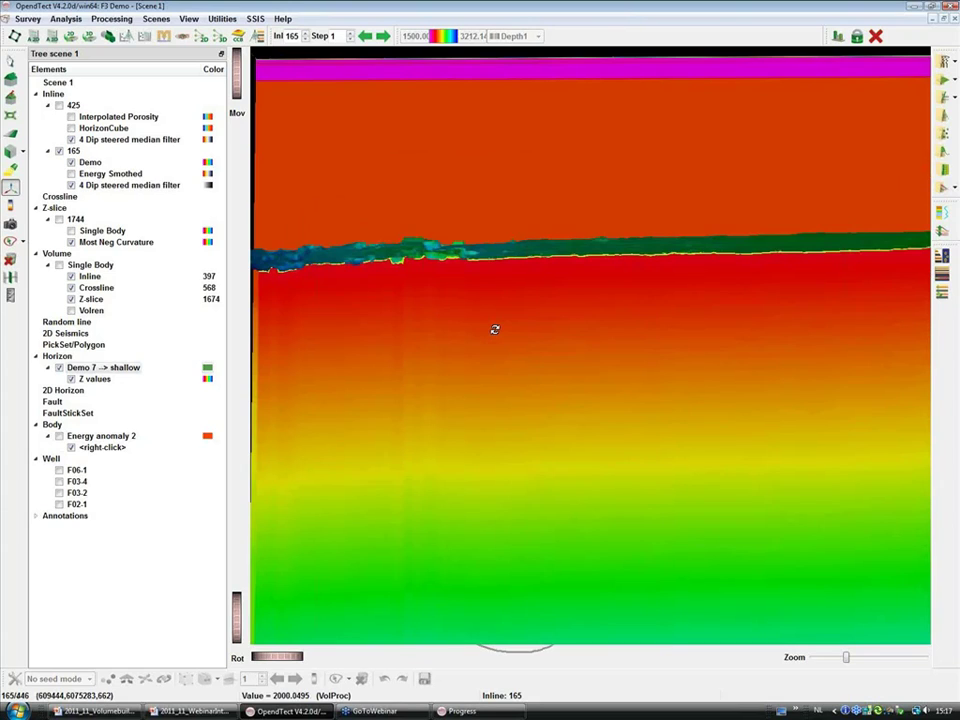
pyautogui.moveTo(494, 329); pyautogui.dragTo(548, 303)
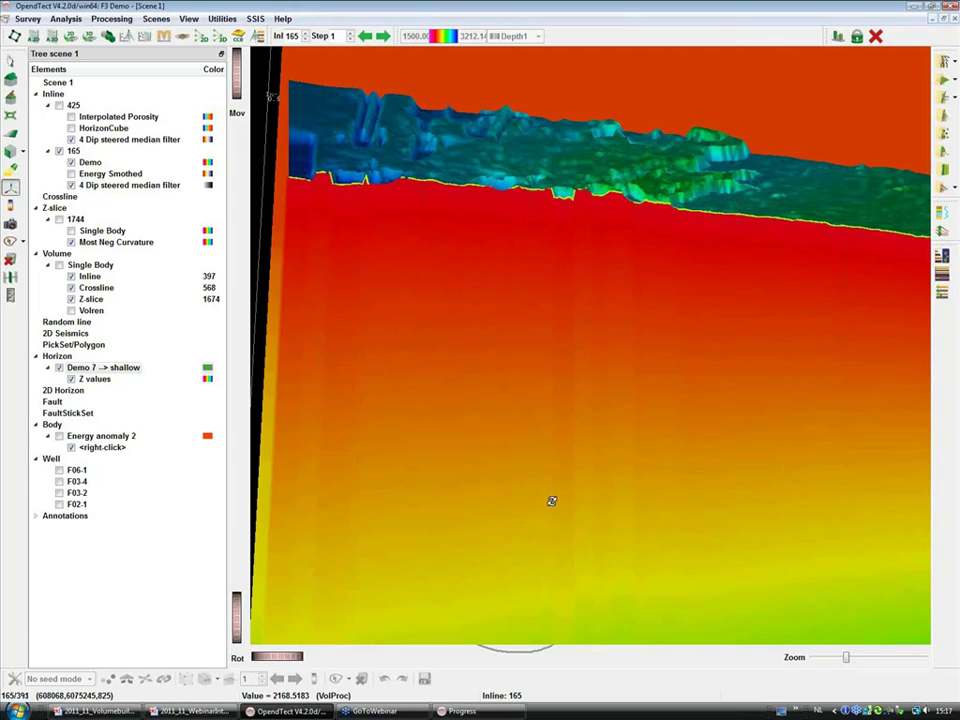
# - Set up a median filter for the Demo 7 --> shallow horizon with inline and crossline stepouts of 10, saved as a new horizon
pyautogui.rightClick(117, 367)
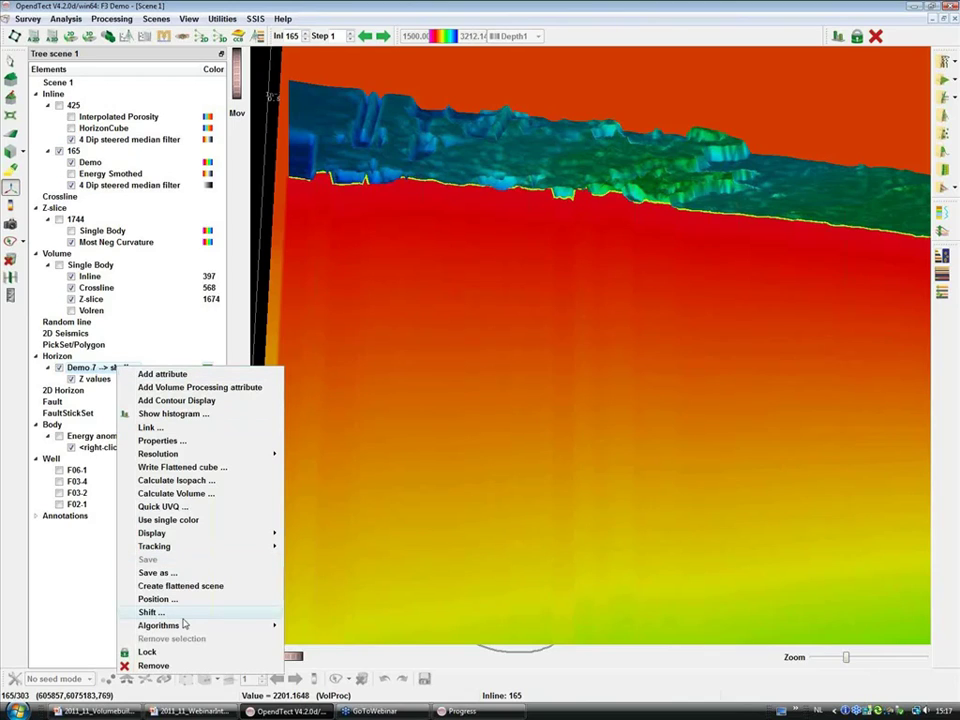
pyautogui.moveTo(184, 625)
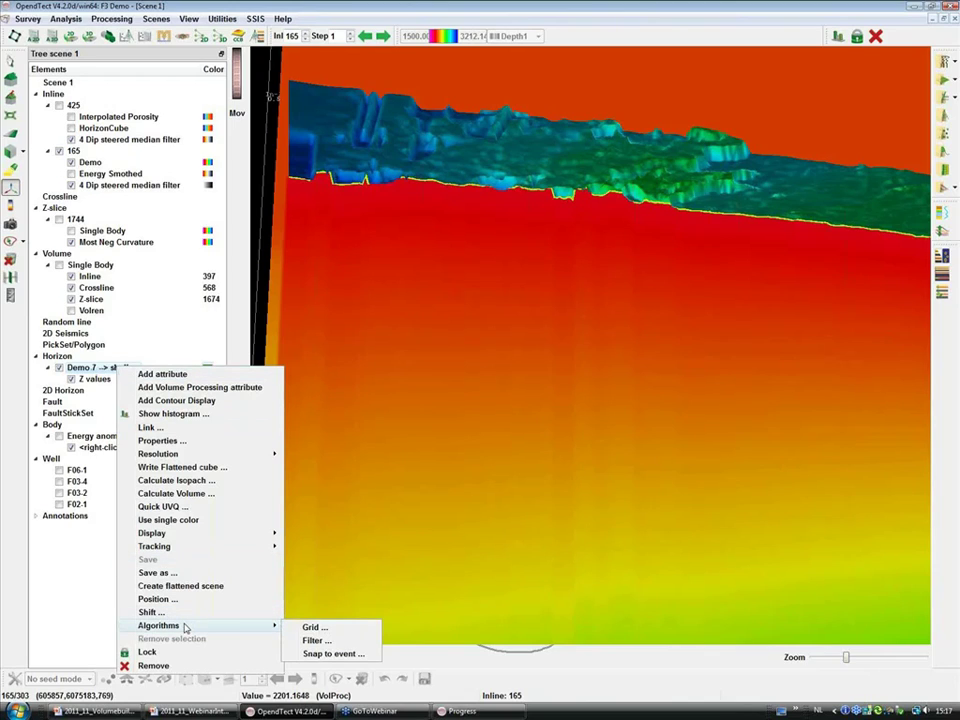
pyautogui.click(320, 645)
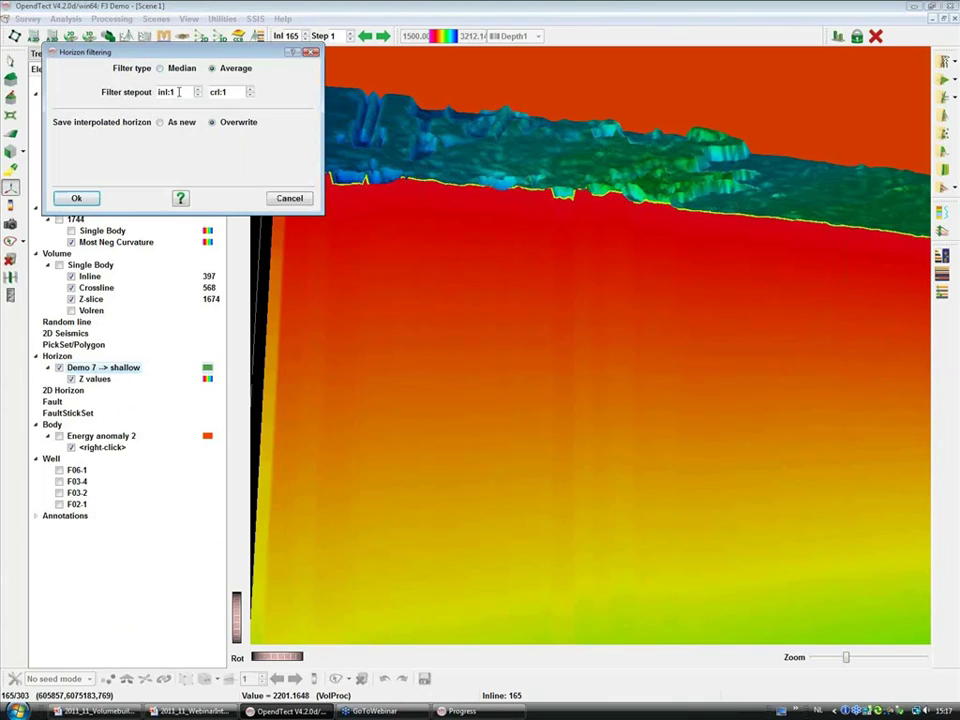
pyautogui.click(180, 92)
pyautogui.write('0')
pyautogui.click(229, 91)
pyautogui.write('0')
pyautogui.click(160, 123)
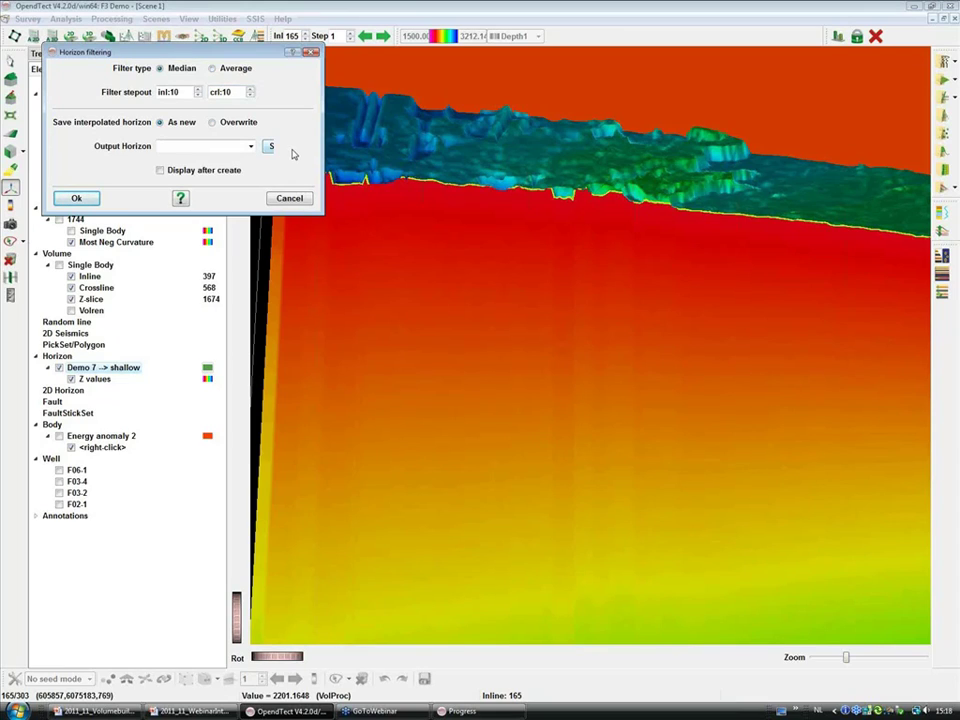
# - Choose Shallow_Smooth as the output horizon, enable display after creation, and run the filter, overwriting the existing horizon
pyautogui.click(288, 148)
pyautogui.scroll(-5, 190, 165)
pyautogui.click(127, 176)
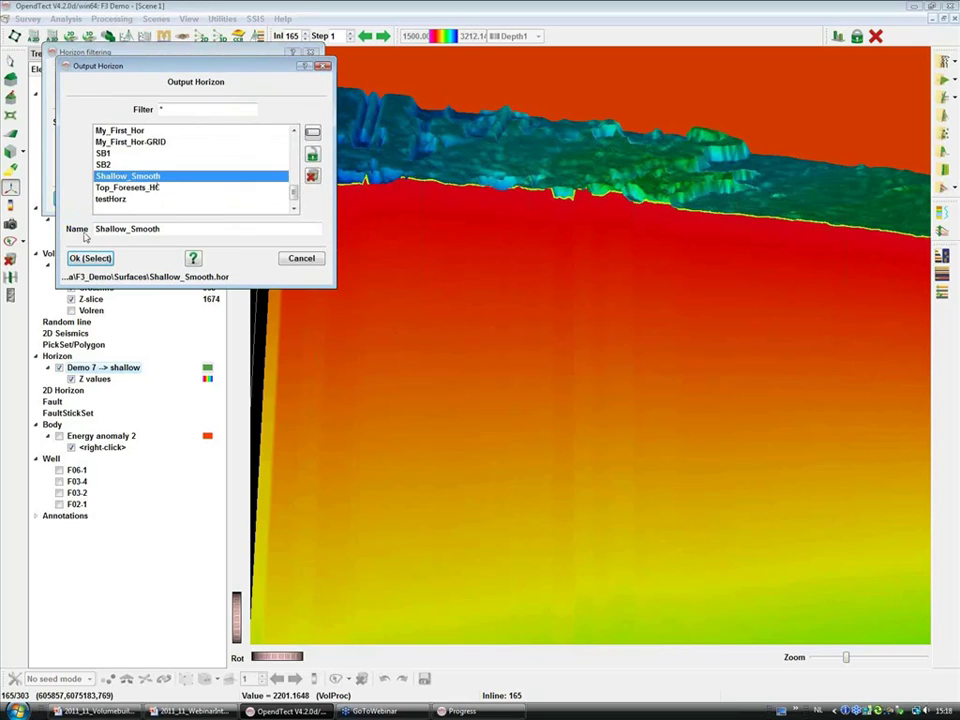
pyautogui.click(88, 258)
pyautogui.click(76, 198)
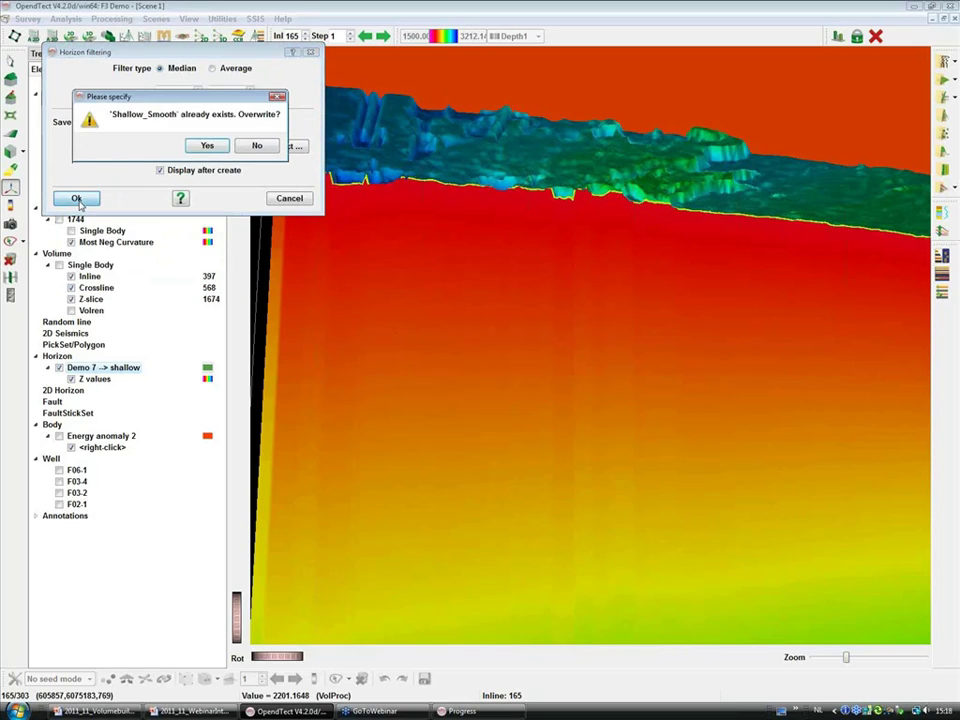
pyautogui.click(205, 147)
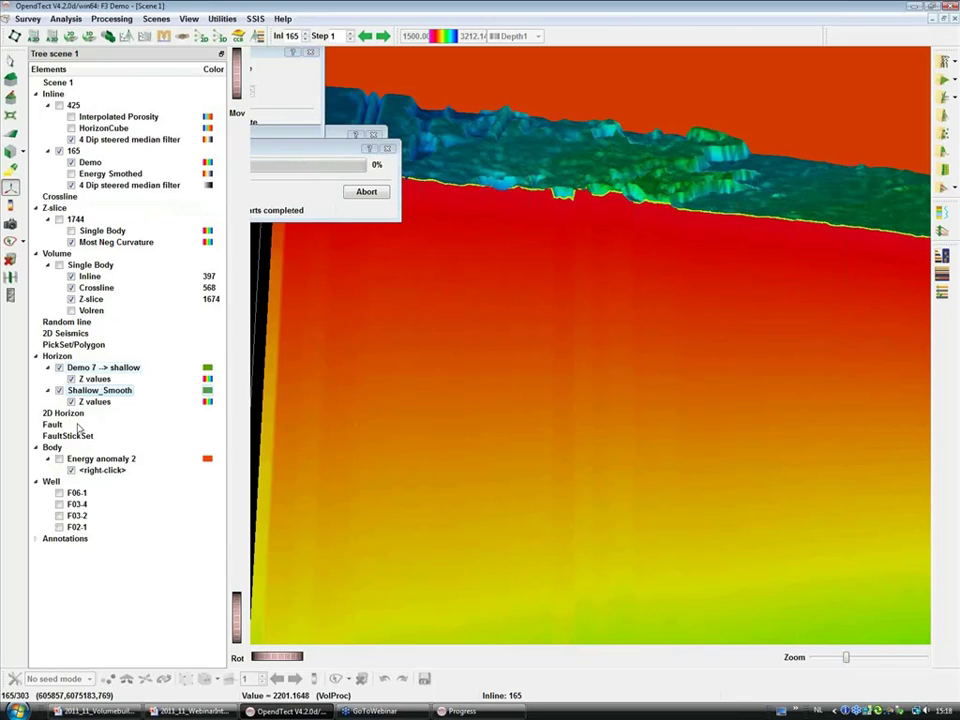
# - Hide the Demo 7 --> shallow horizon and examine the Shallow_Smooth horizon against the velocities on inline 165
pyautogui.moveTo(100, 367); pyautogui.dragTo(58, 393)
pyautogui.click(59, 391)
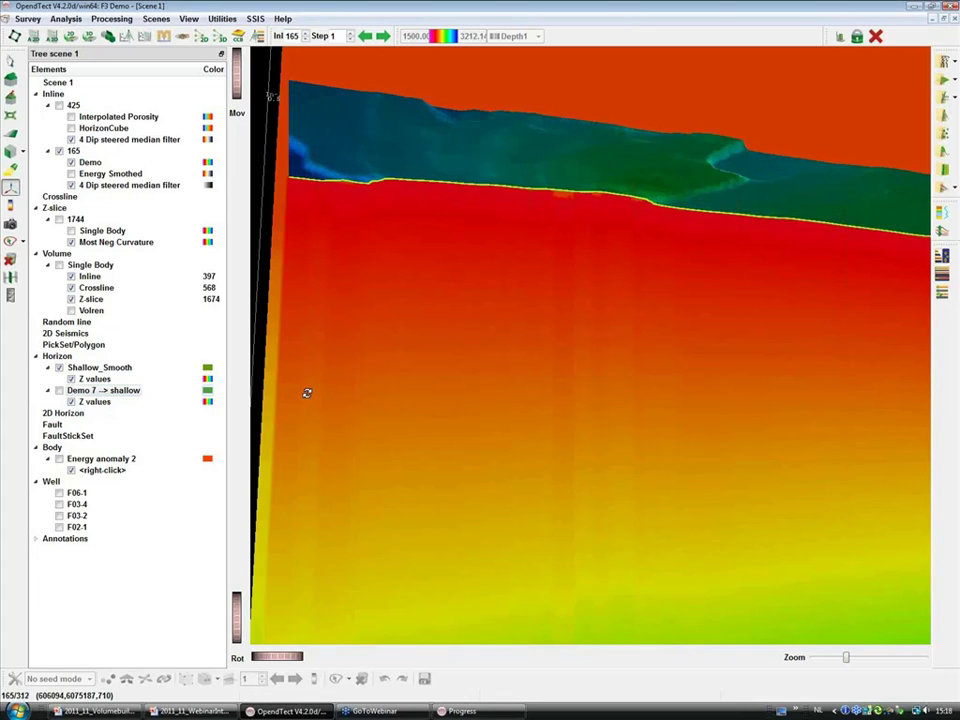
pyautogui.scroll(-4, 307, 393)
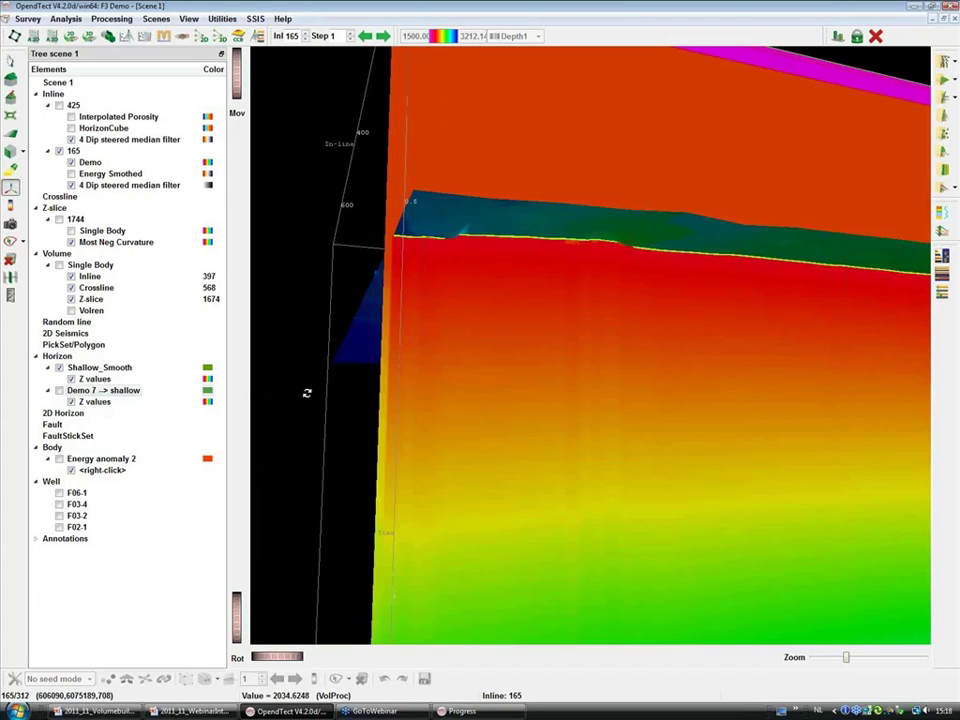
pyautogui.moveTo(307, 393); pyautogui.dragTo(645, 452)
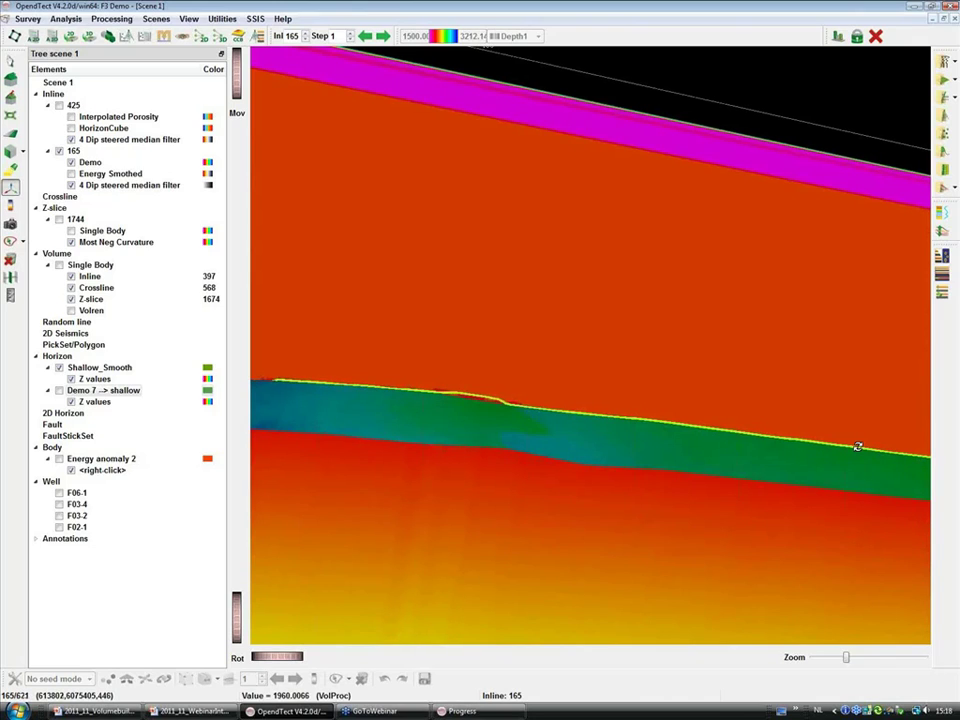
pyautogui.moveTo(857, 446)
pyautogui.mouseDown()
pyautogui.moveTo(683, 403)
pyautogui.moveTo(833, 438)
pyautogui.moveTo(803, 419)
pyautogui.moveTo(590, 412)
pyautogui.moveTo(771, 415)
pyautogui.moveTo(768, 449)
pyautogui.moveTo(851, 429)
pyautogui.mouseUp()
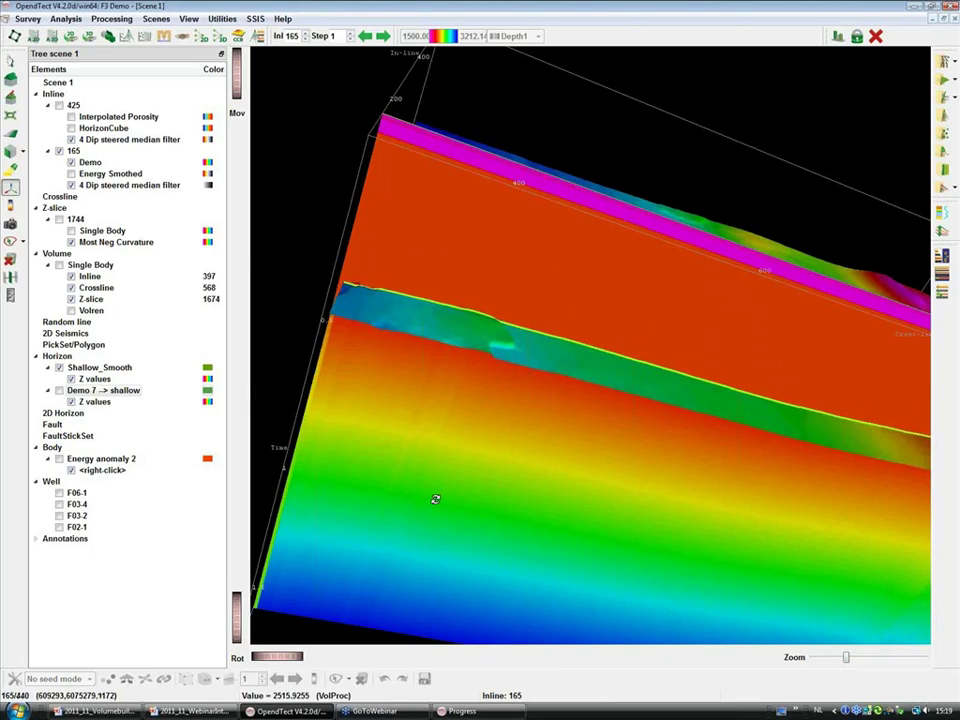
# - Hide the Shallow_Smooth horizon and inspect the velocity boundary along the length of inline 165
pyautogui.click(58, 368)
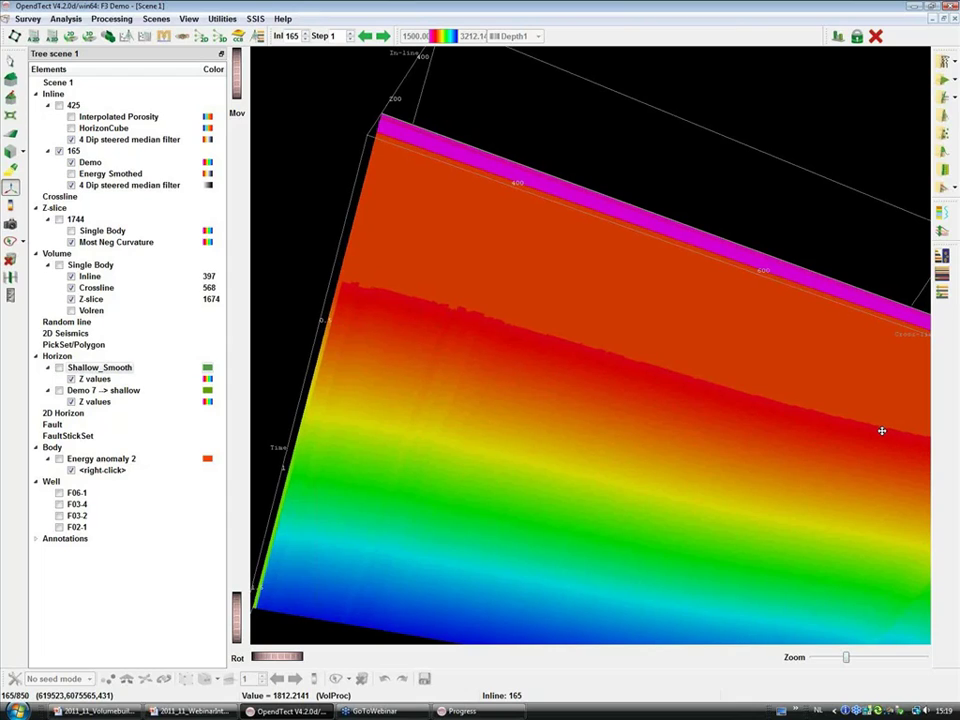
pyautogui.moveTo(881, 430); pyautogui.dragTo(766, 399, button='middle')
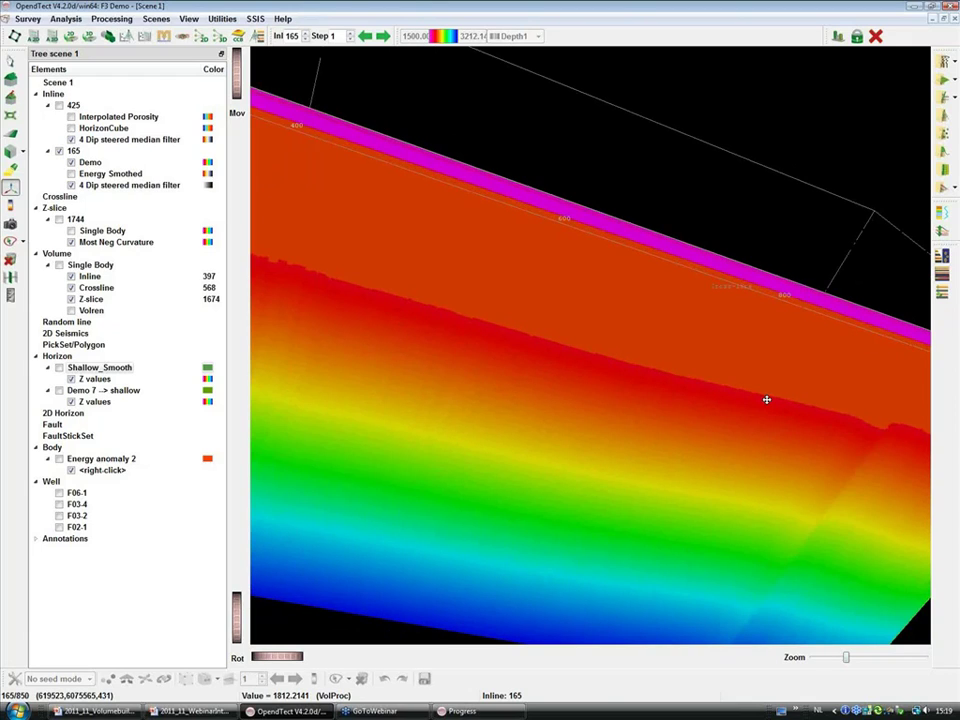
pyautogui.moveTo(766, 399); pyautogui.dragTo(768, 312)
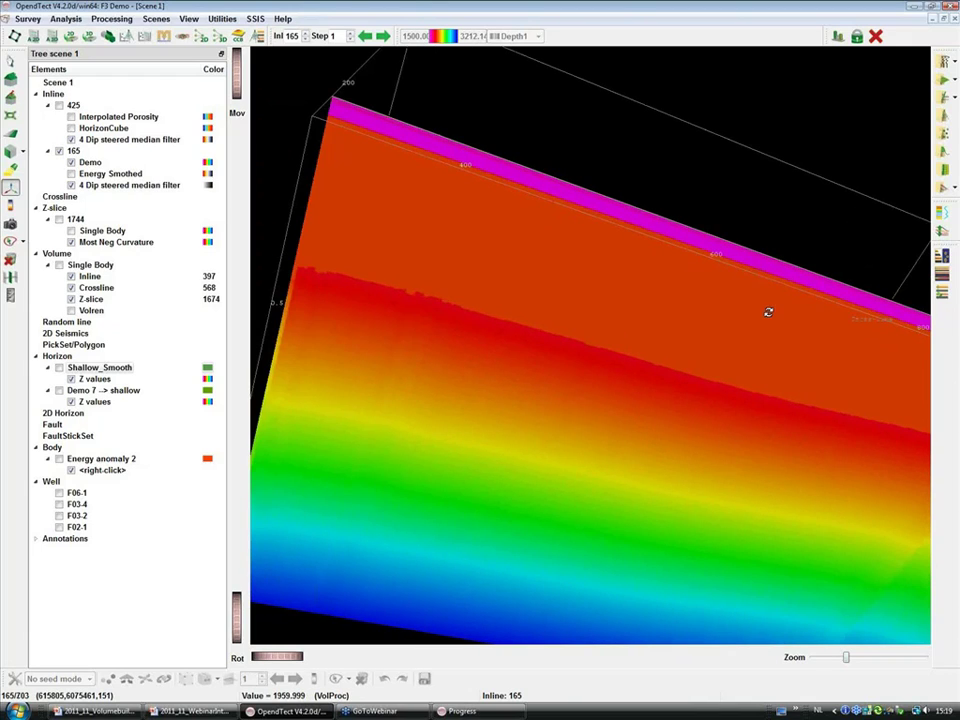
pyautogui.moveTo(768, 312); pyautogui.dragTo(726, 316, button='middle')
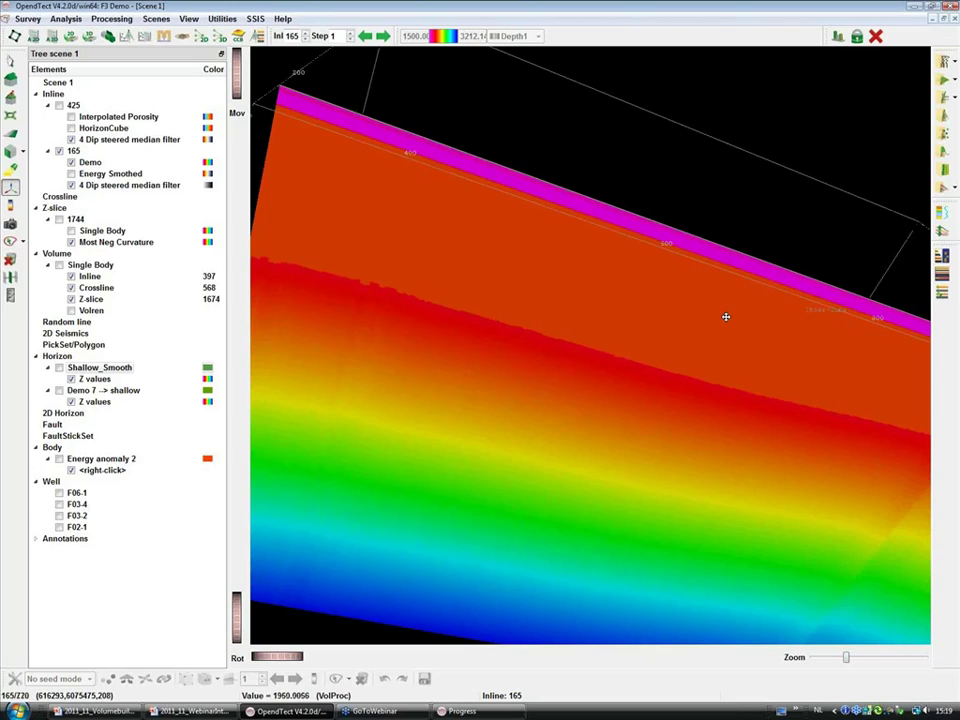
pyautogui.moveTo(726, 316); pyautogui.dragTo(510, 348)
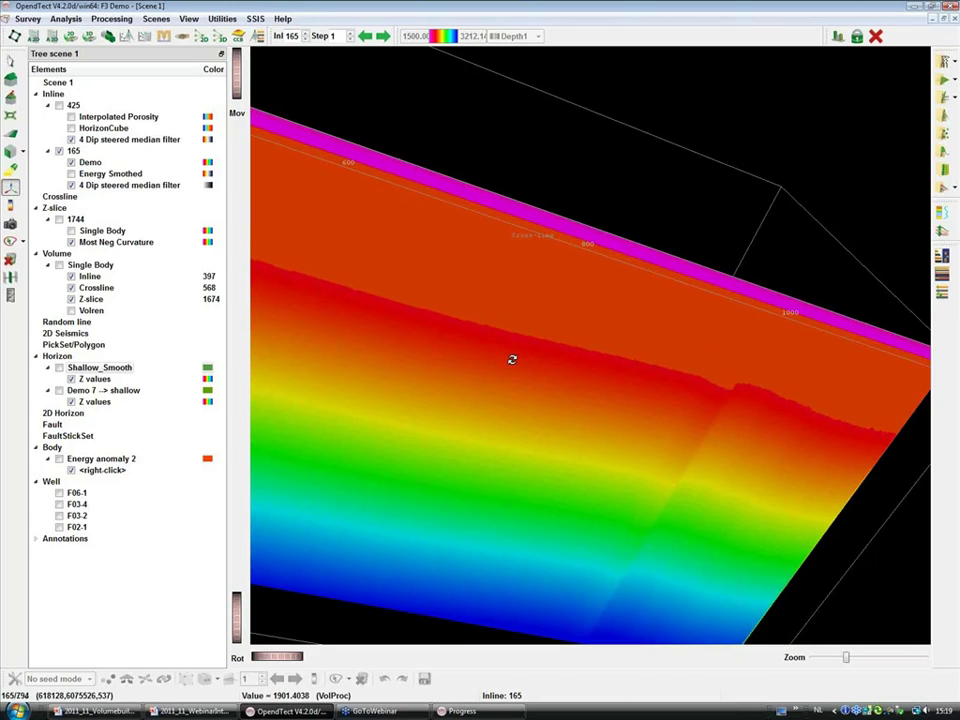
# - Review the volume writer's batch processing log and close its Progress window
pyautogui.click(462, 711)
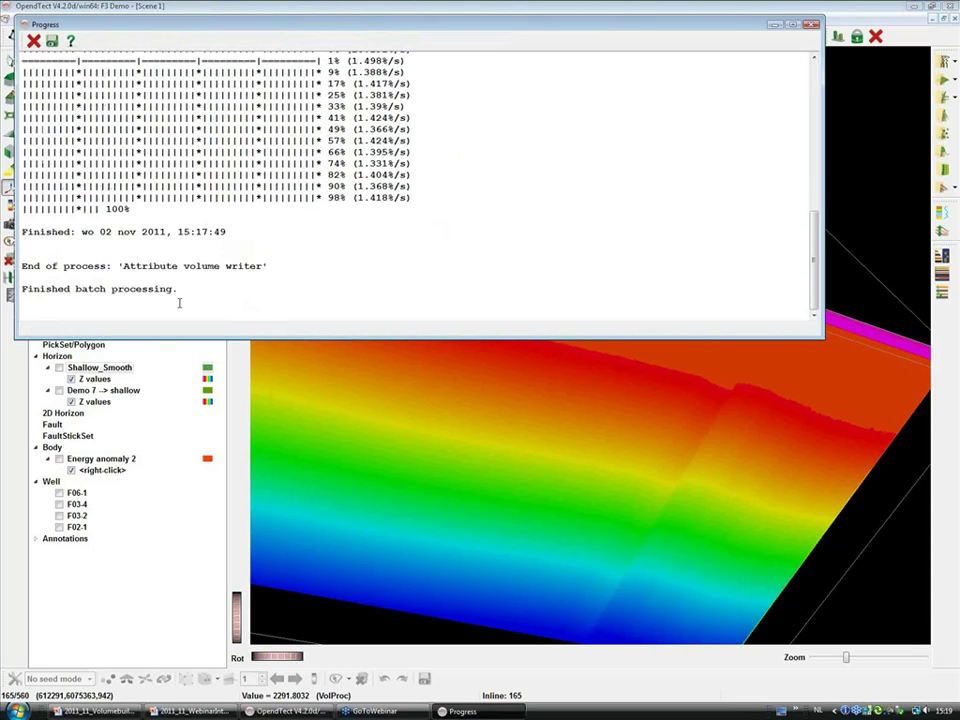
pyautogui.scroll(1, 326, 285)
pyautogui.scroll(-1, 326, 285)
pyautogui.click(813, 24)
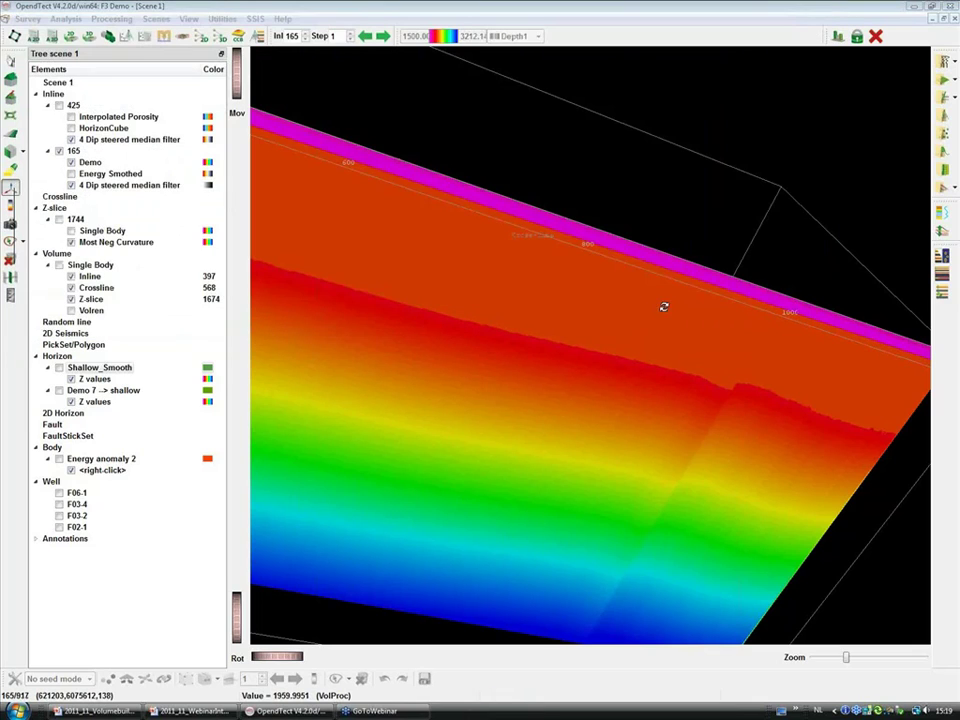
# - Display the New Vel Model stored cube as the attribute on the Shallow_Smooth horizon in place of its Z values
pyautogui.moveTo(615, 357); pyautogui.dragTo(694, 434, button='middle')
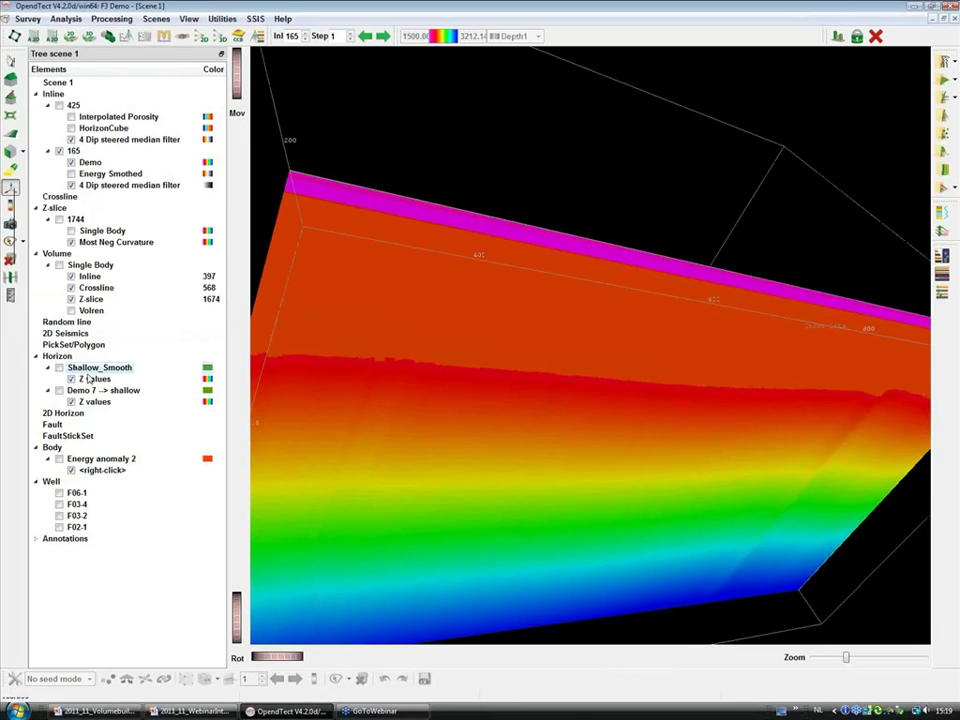
pyautogui.rightClick(89, 380)
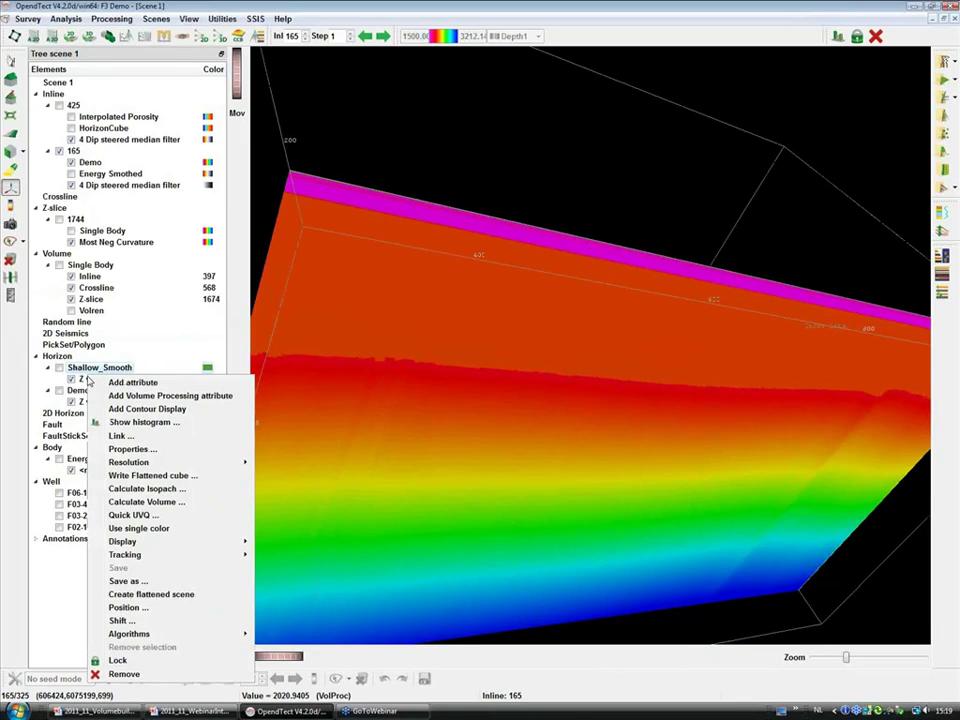
pyautogui.click(88, 382)
pyautogui.rightClick(105, 384)
pyautogui.moveTo(160, 391)
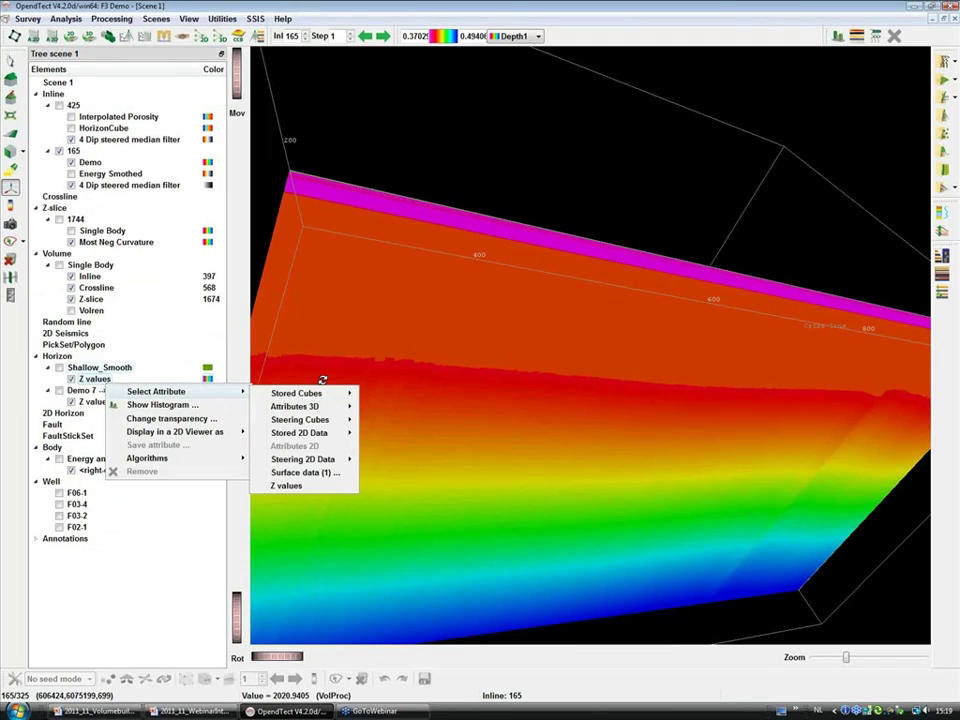
pyautogui.moveTo(326, 397)
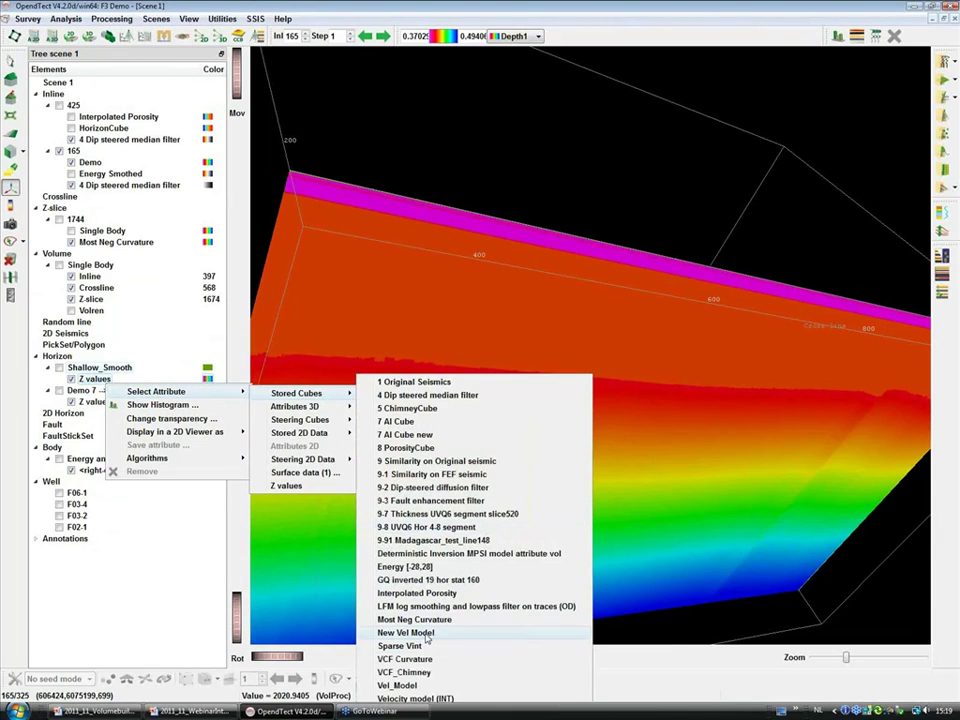
pyautogui.click(427, 633)
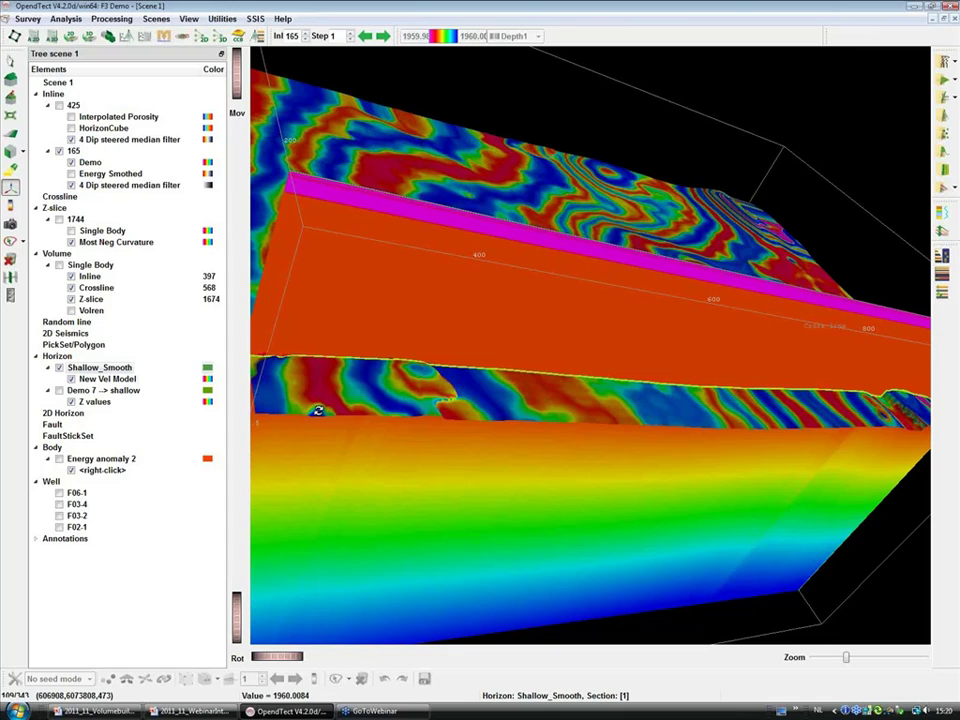
# - Examine the New Vel Model velocities across the Shallow_Smooth horizon from above and alongside inline 165
pyautogui.moveTo(317, 410); pyautogui.dragTo(704, 369)
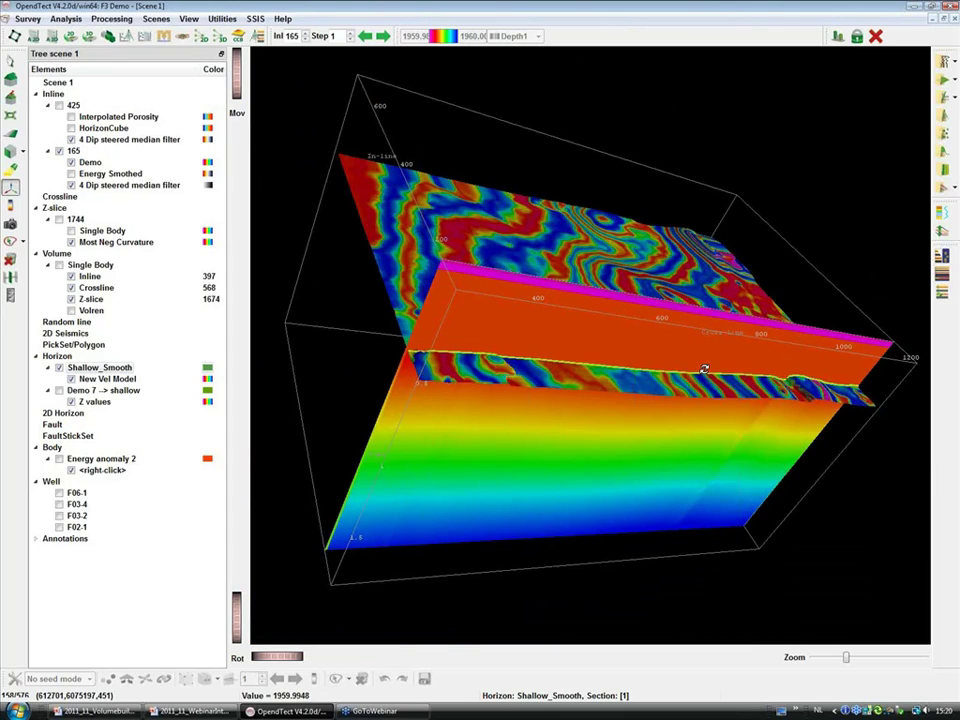
pyautogui.moveTo(704, 369); pyautogui.dragTo(559, 541)
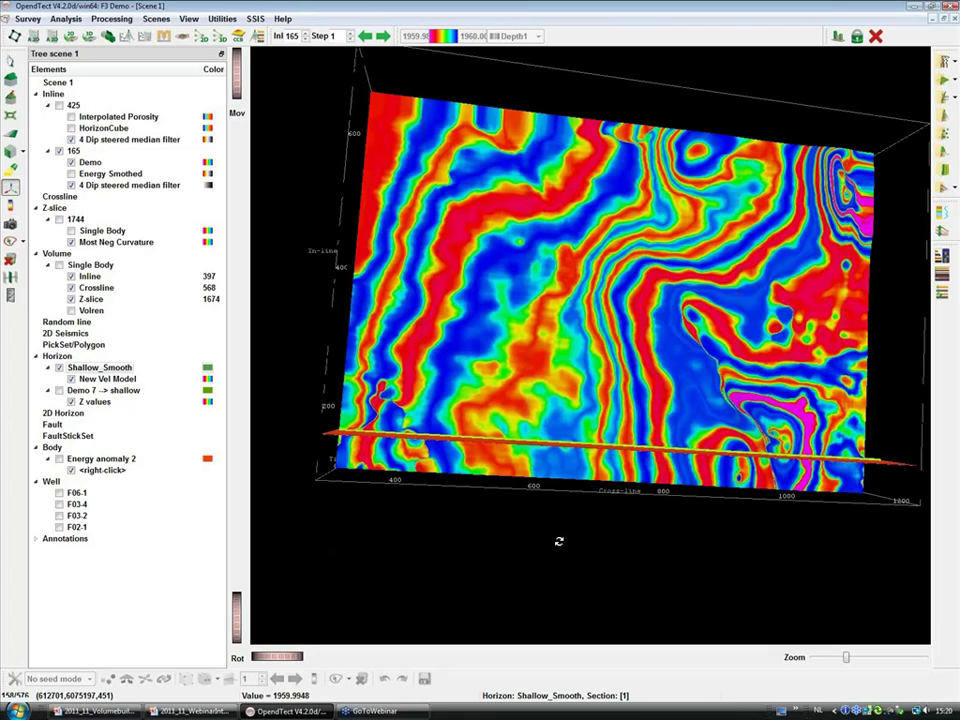
pyautogui.moveTo(559, 541); pyautogui.dragTo(520, 500)
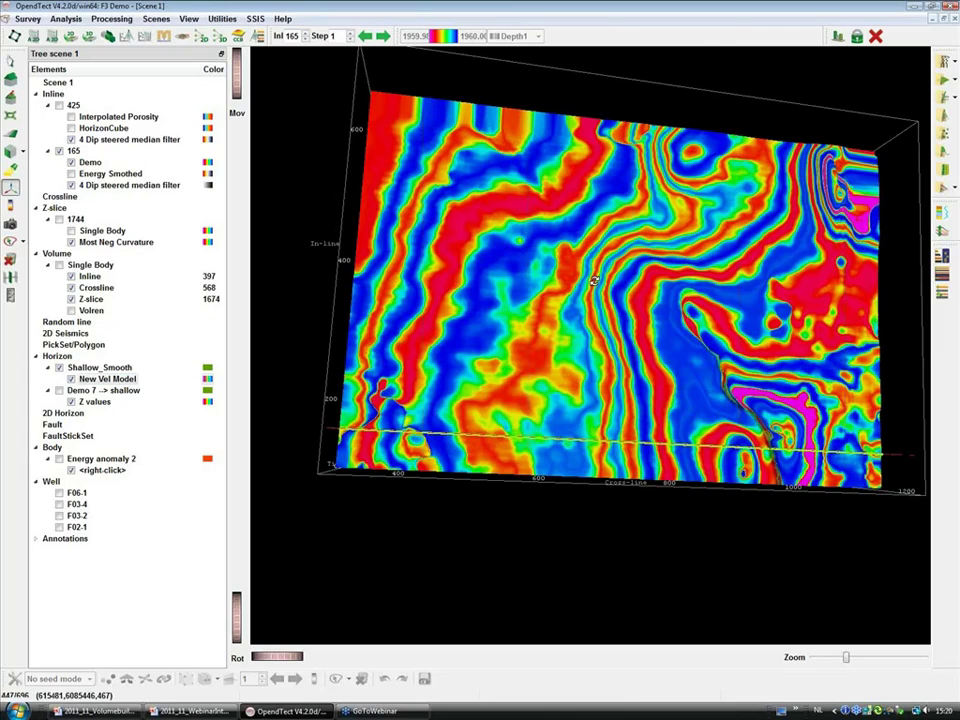
pyautogui.click(751, 373)
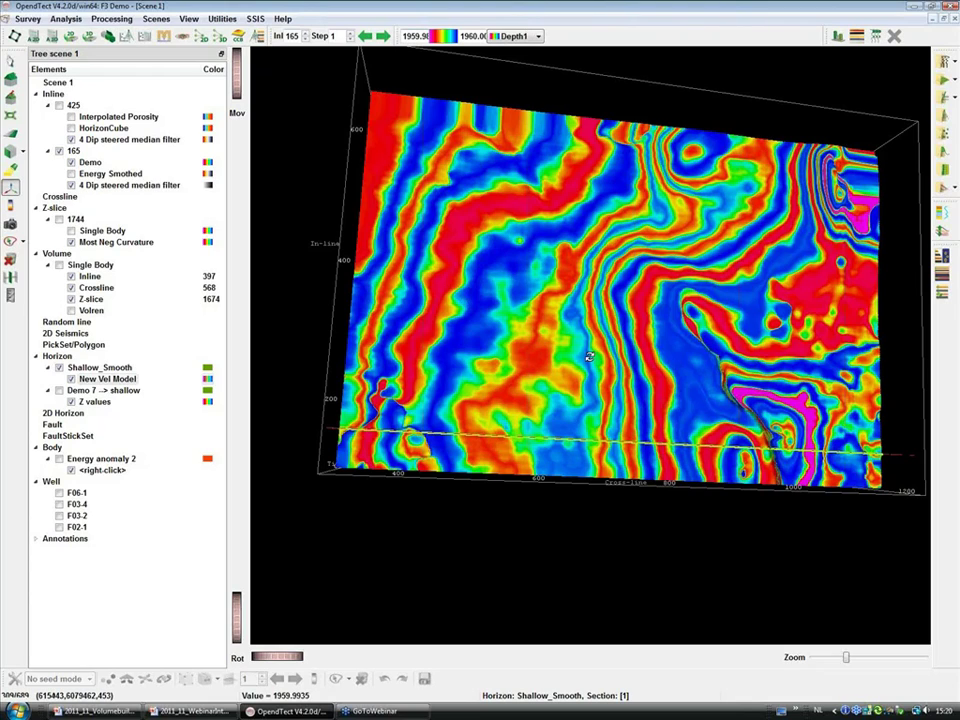
pyautogui.moveTo(589, 357); pyautogui.dragTo(640, 420)
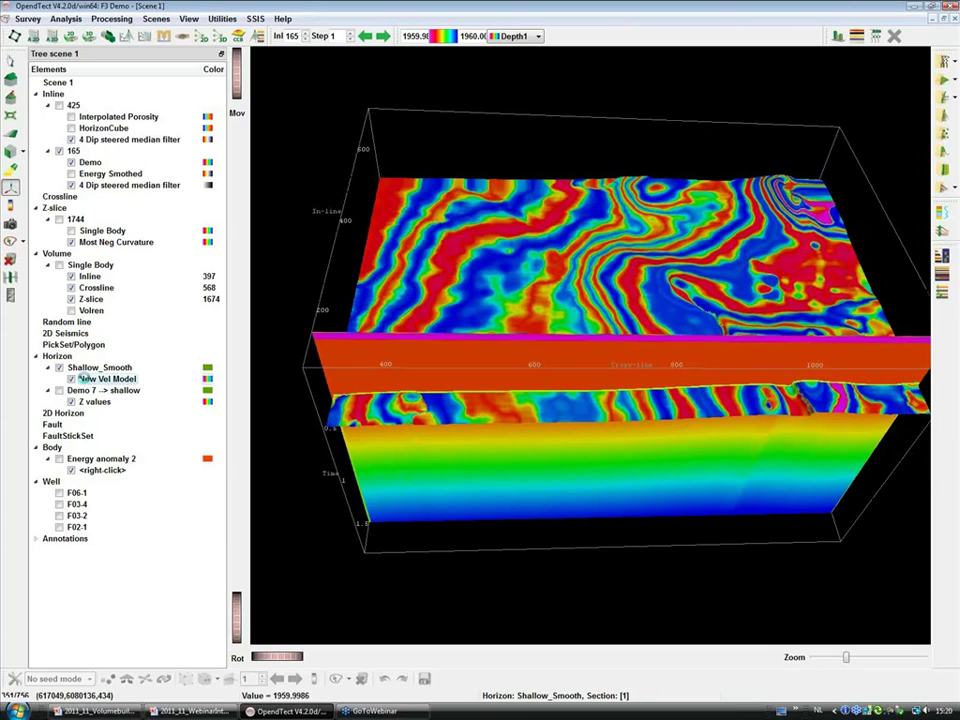
# - Save the displayed velocity attribute to the Shallow_Smooth horizon as New Vel Model, overwriting the existing surface data
pyautogui.rightClick(84, 379)
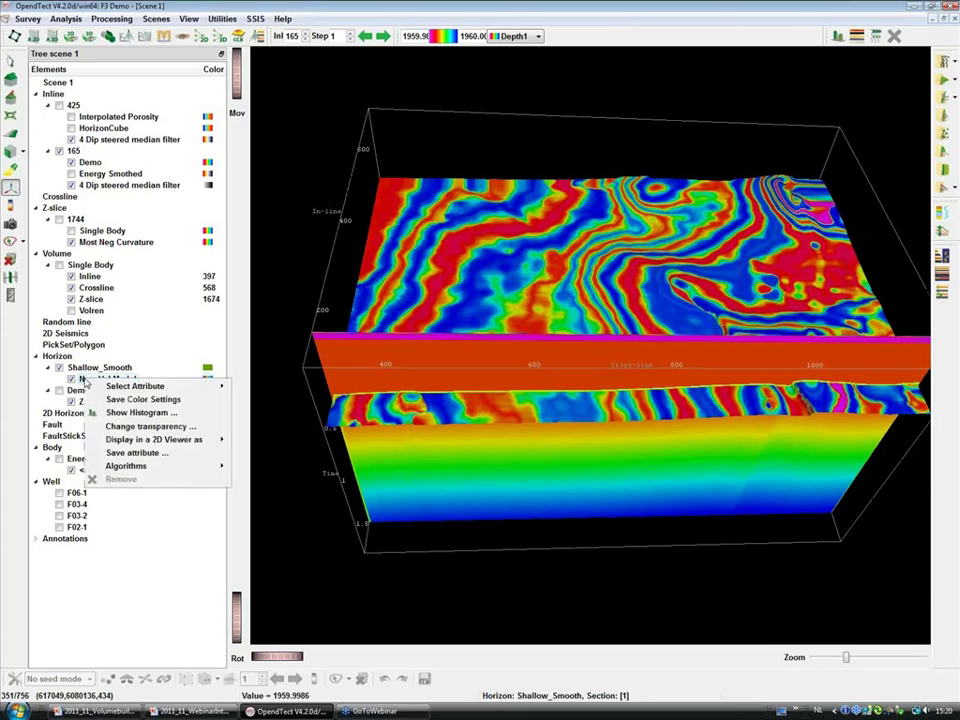
pyautogui.click(150, 453)
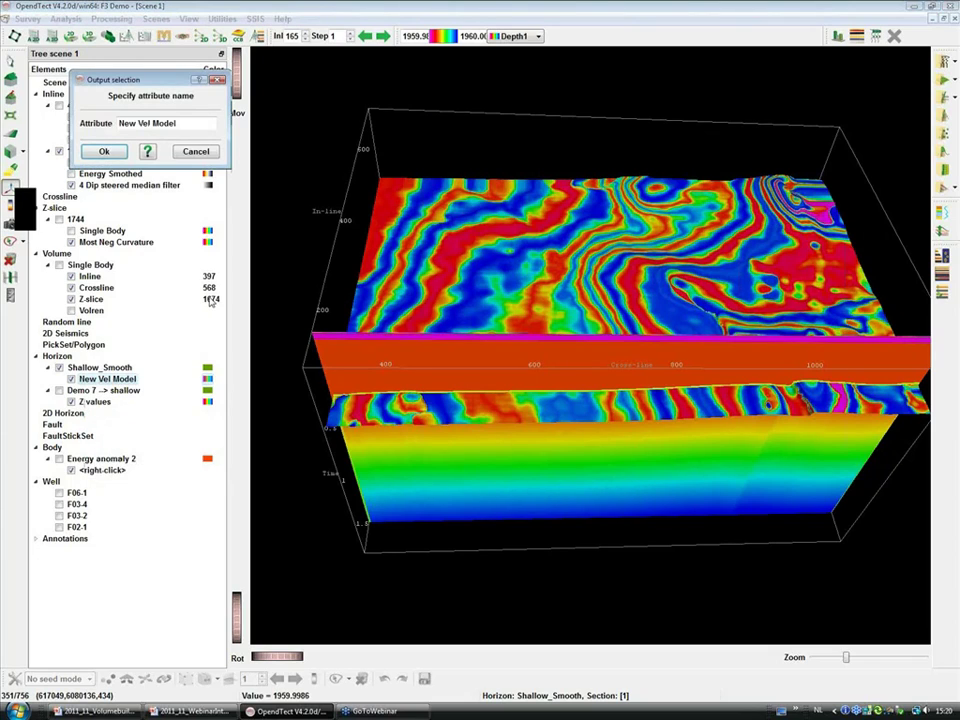
pyautogui.click(104, 151)
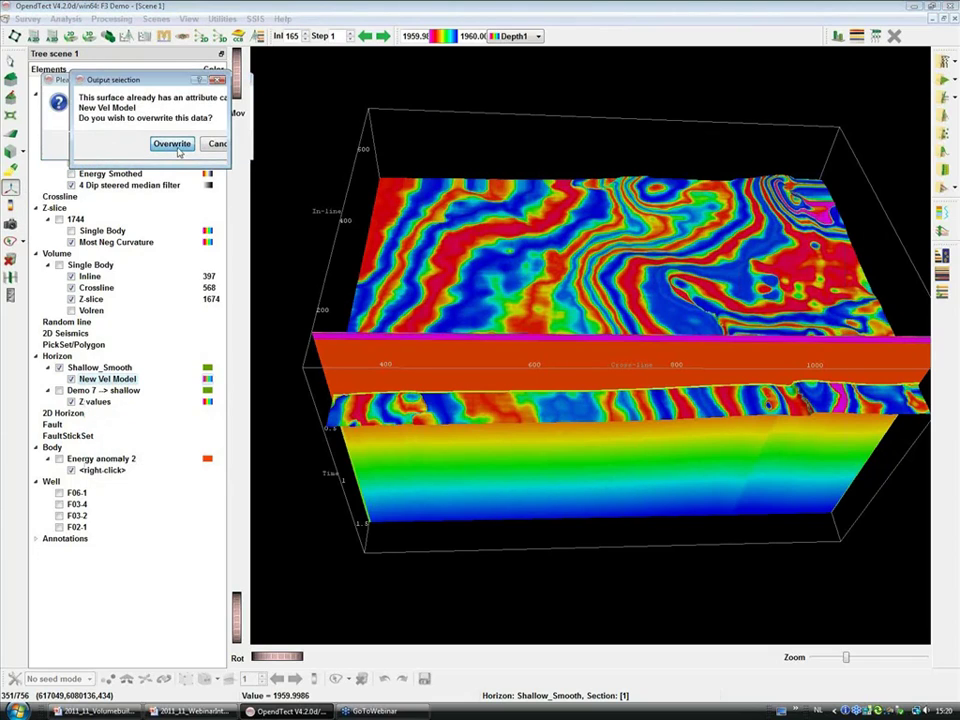
pyautogui.click(171, 144)
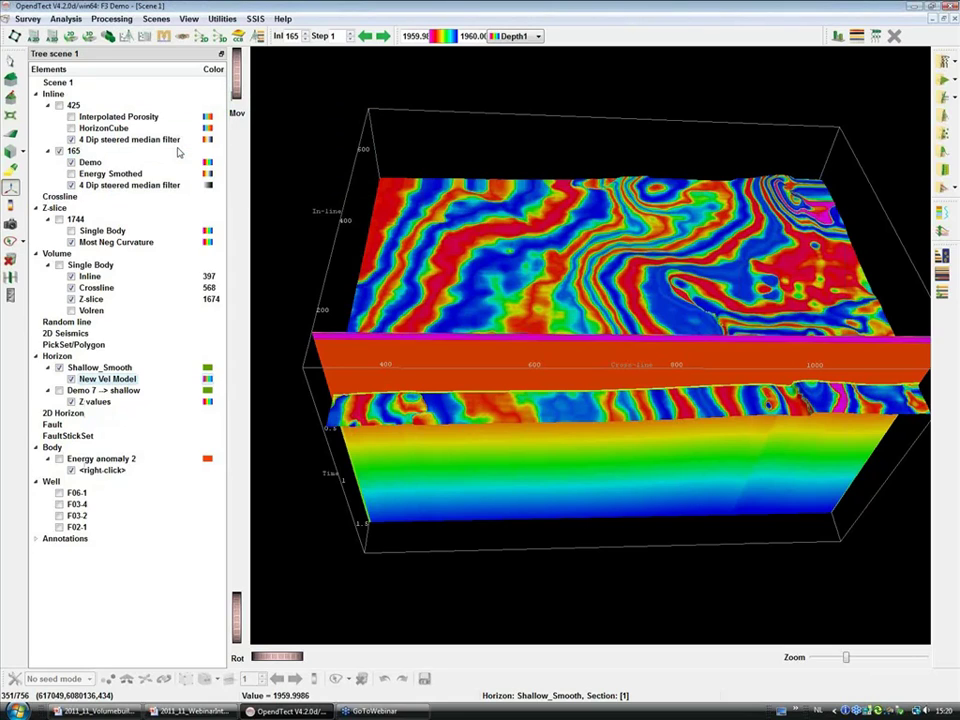
pyautogui.click(114, 369)
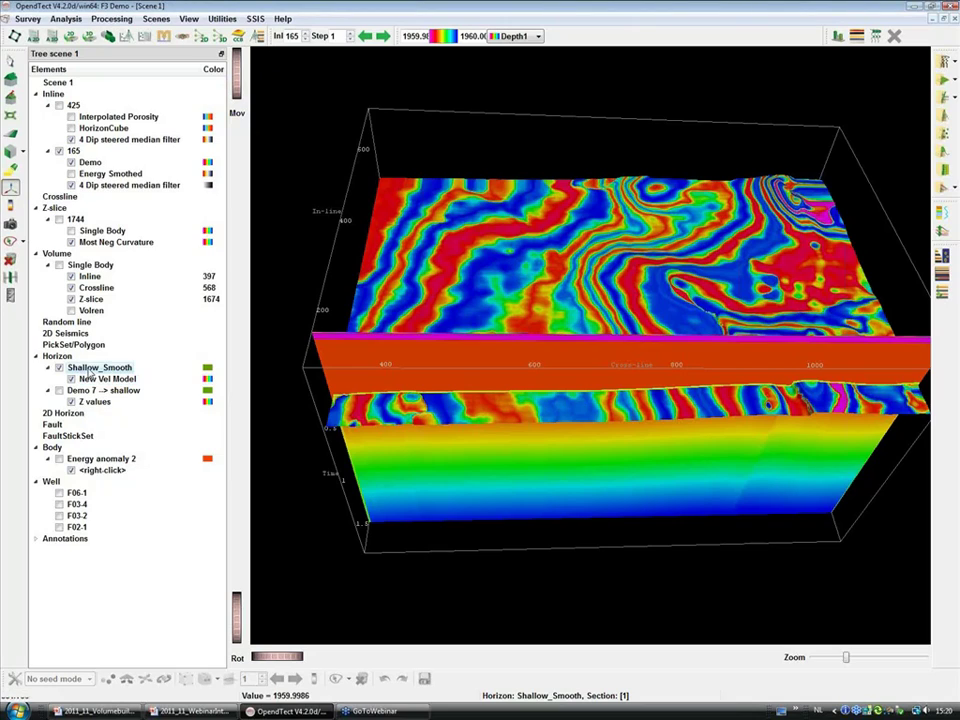
# - Edit the Velocity Gradient step of the volume builder setup to take its start value from Shallow_Smooth's New Vel Model surface data
pyautogui.click(107, 37)
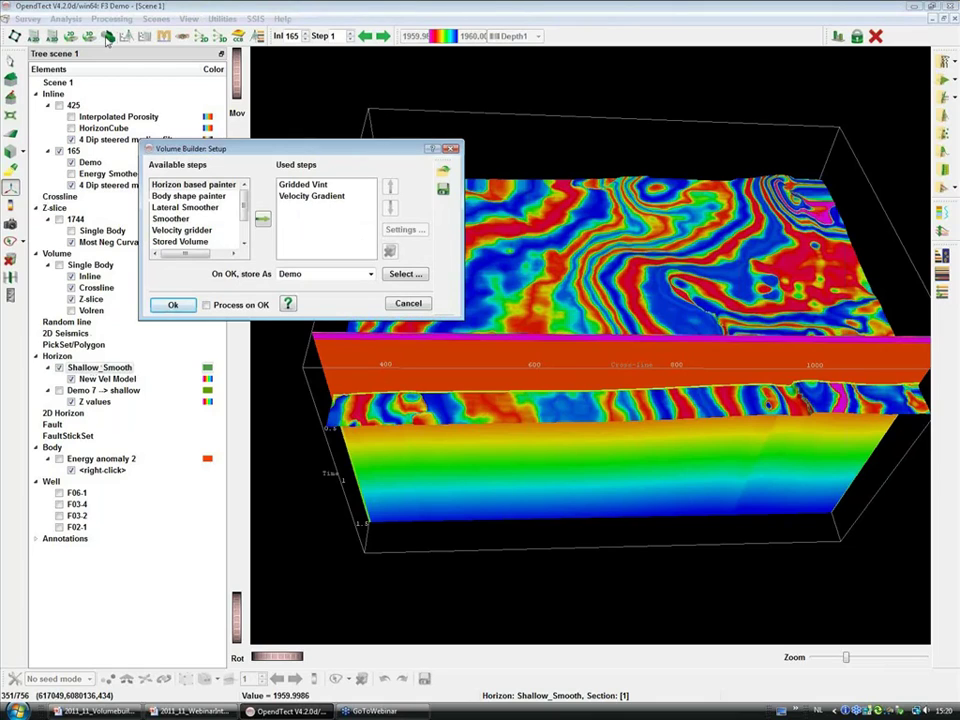
pyautogui.click(311, 195)
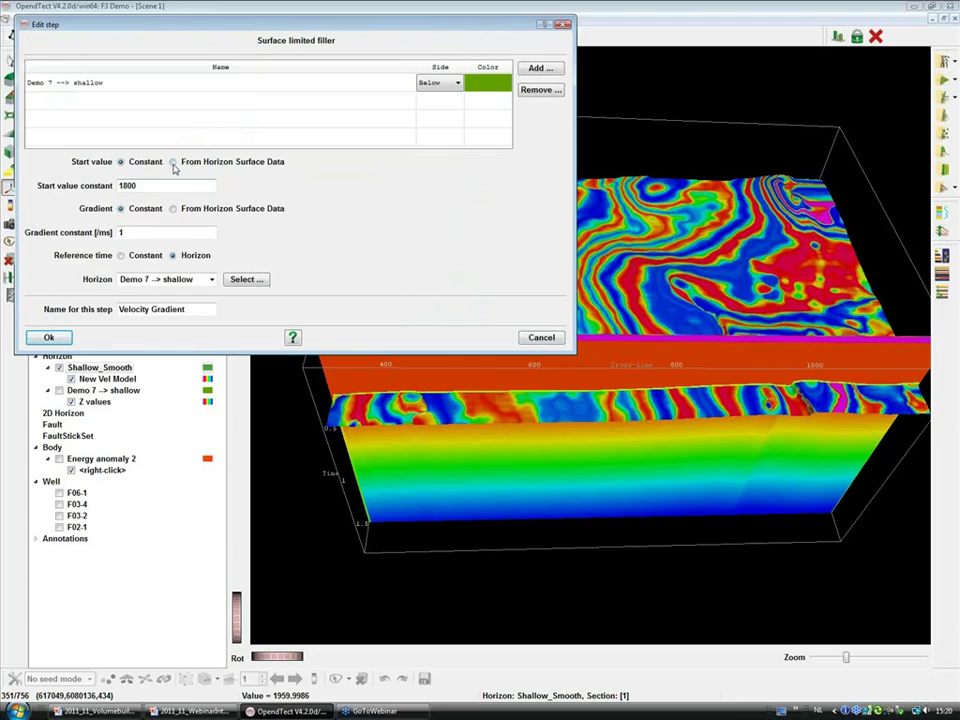
pyautogui.click(174, 164)
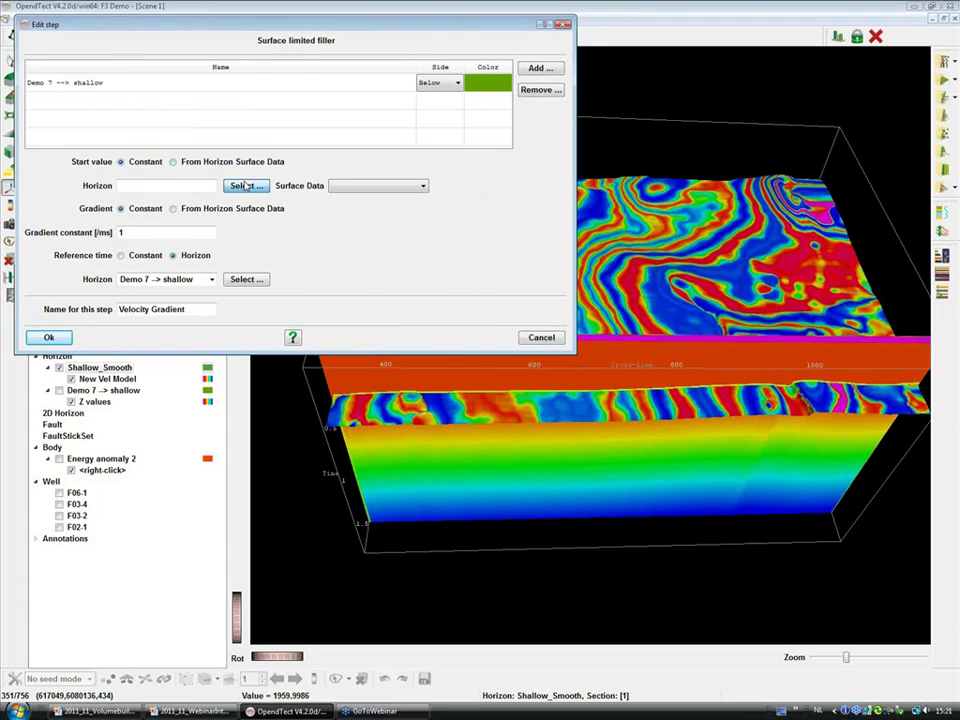
pyautogui.click(246, 187)
pyautogui.click(94, 129)
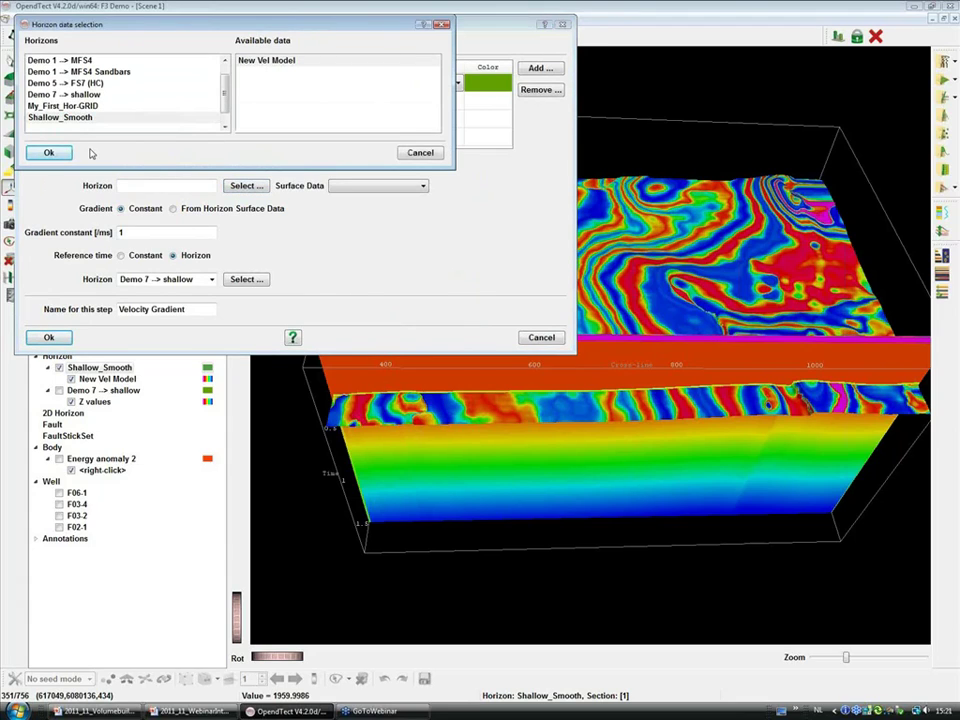
pyautogui.click(76, 118)
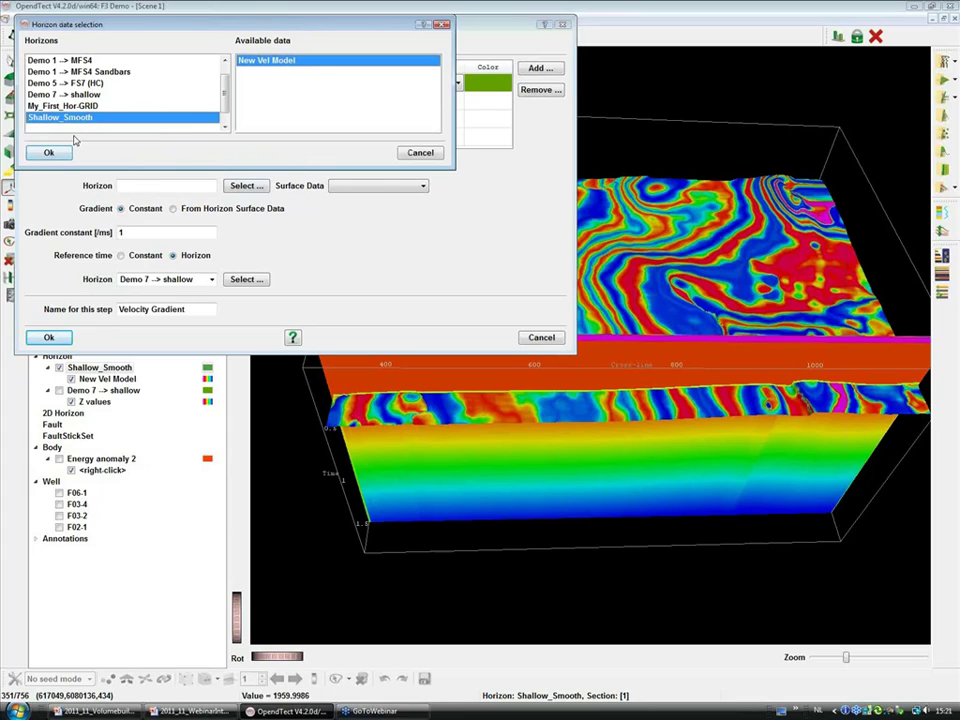
pyautogui.click(48, 152)
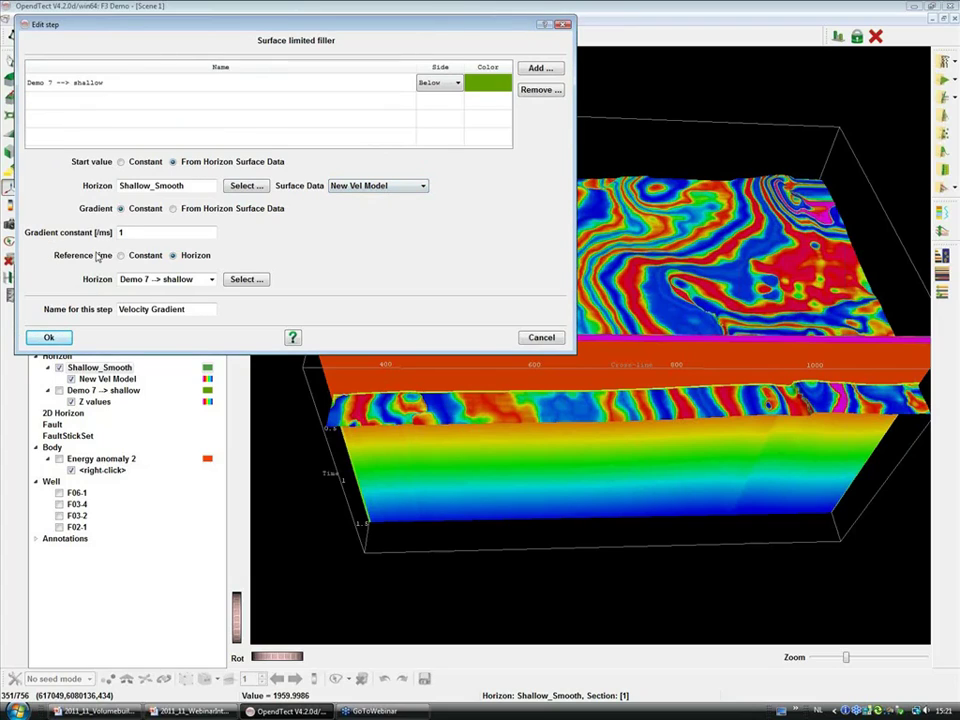
# - Set the Velocity Gradient step's reference time horizon to Shallow_Smooth and store the volume builder setup as Demo
pyautogui.click(240, 280)
pyautogui.scroll(-3, 174, 174)
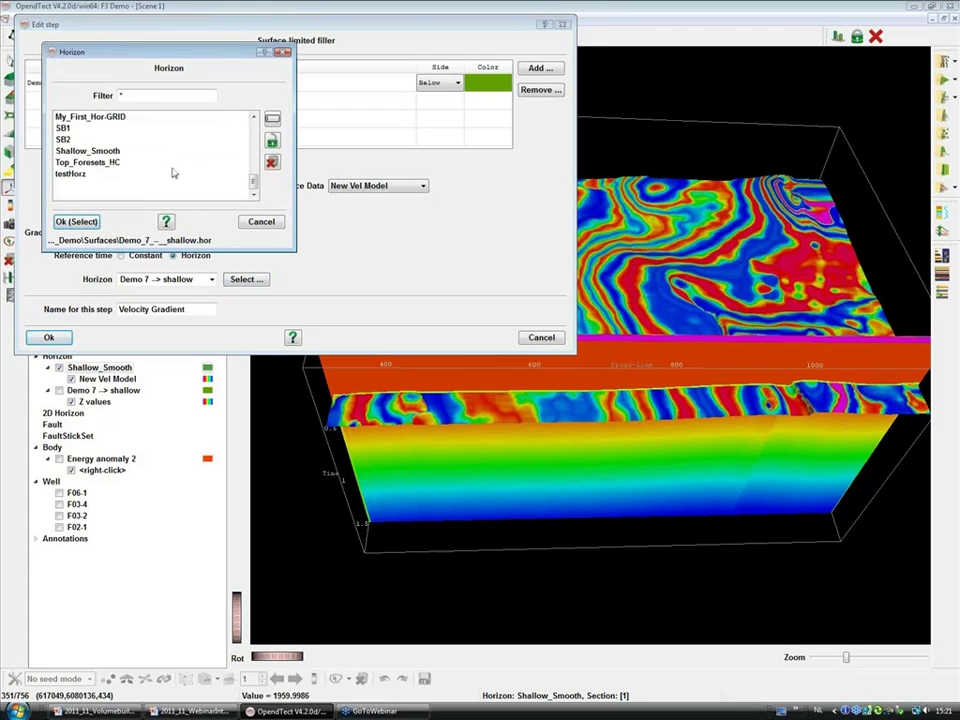
pyautogui.click(120, 152)
pyautogui.click(76, 221)
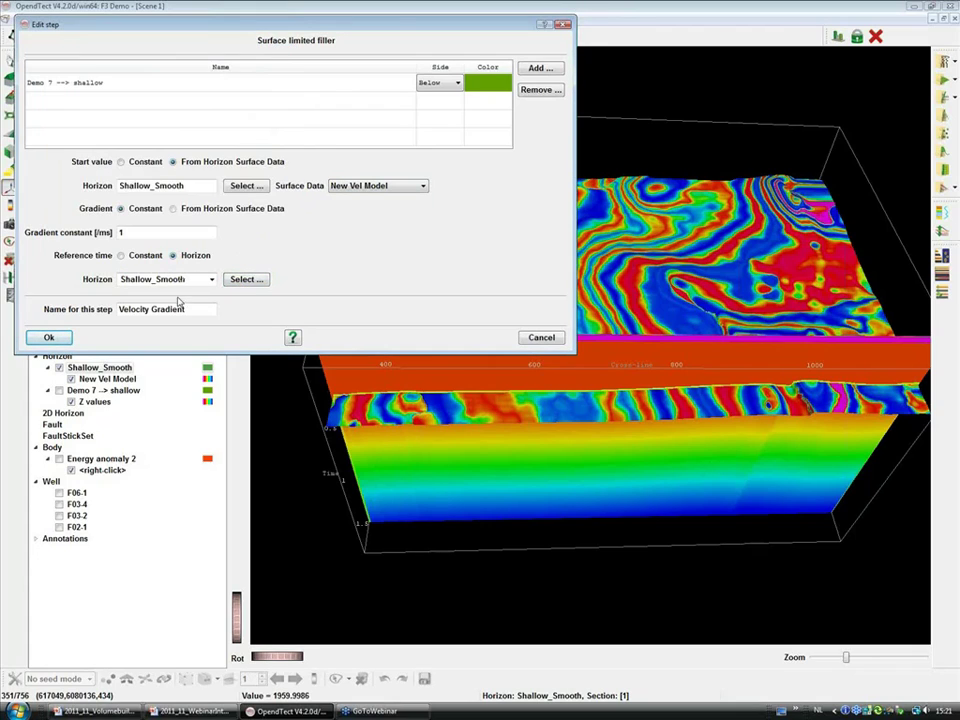
pyautogui.click(44, 337)
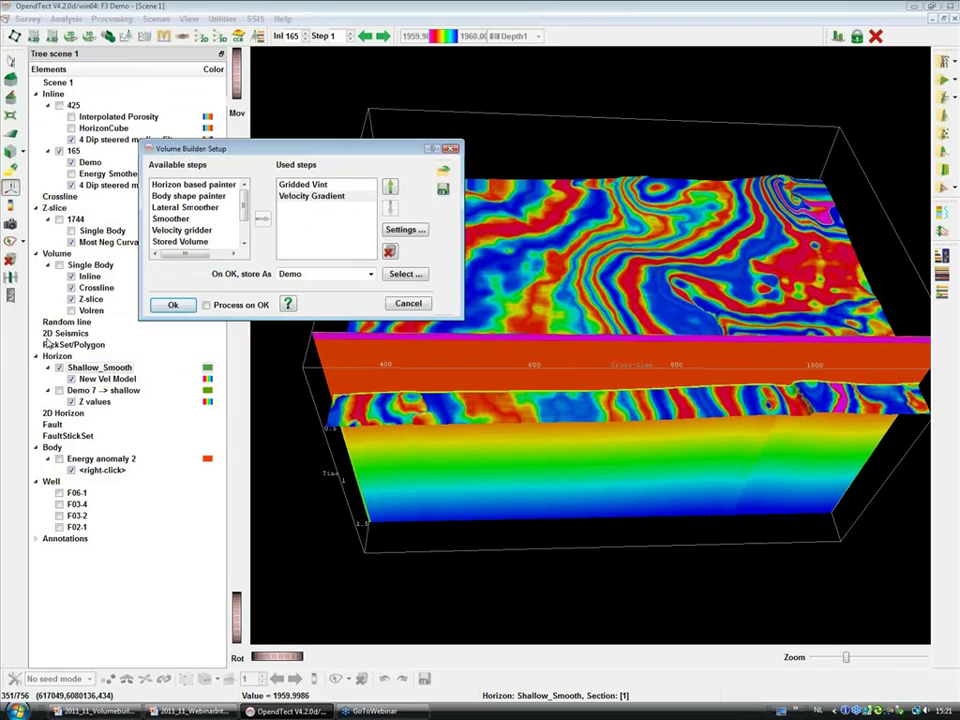
pyautogui.click(173, 306)
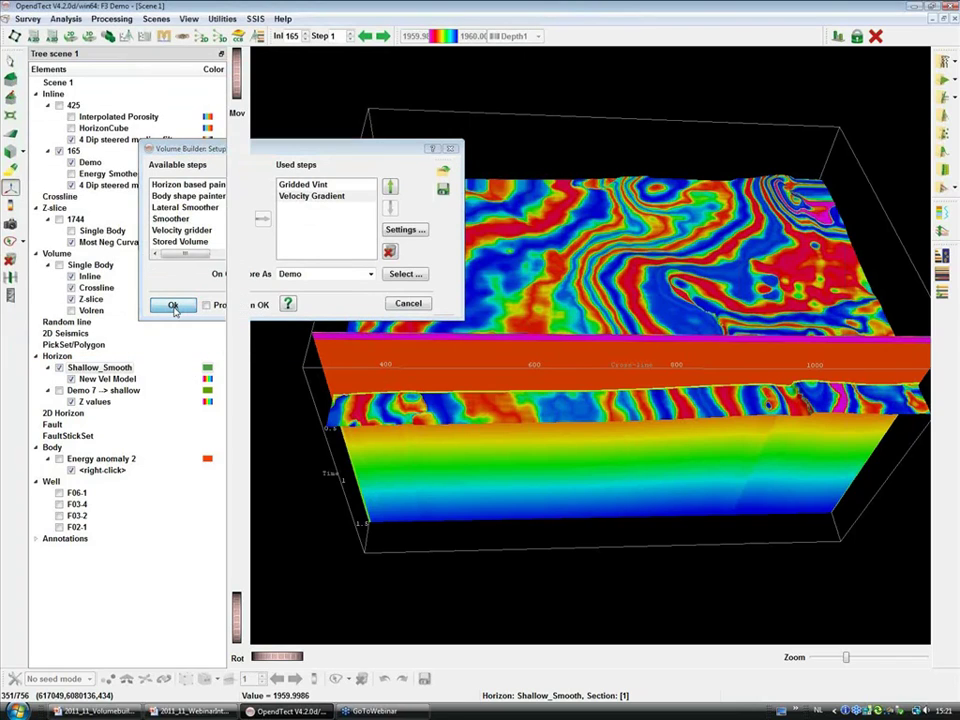
# - Reload the Demo velocities on inline 165 and hide the Shallow_Smooth horizon
pyautogui.rightClick(90, 163)
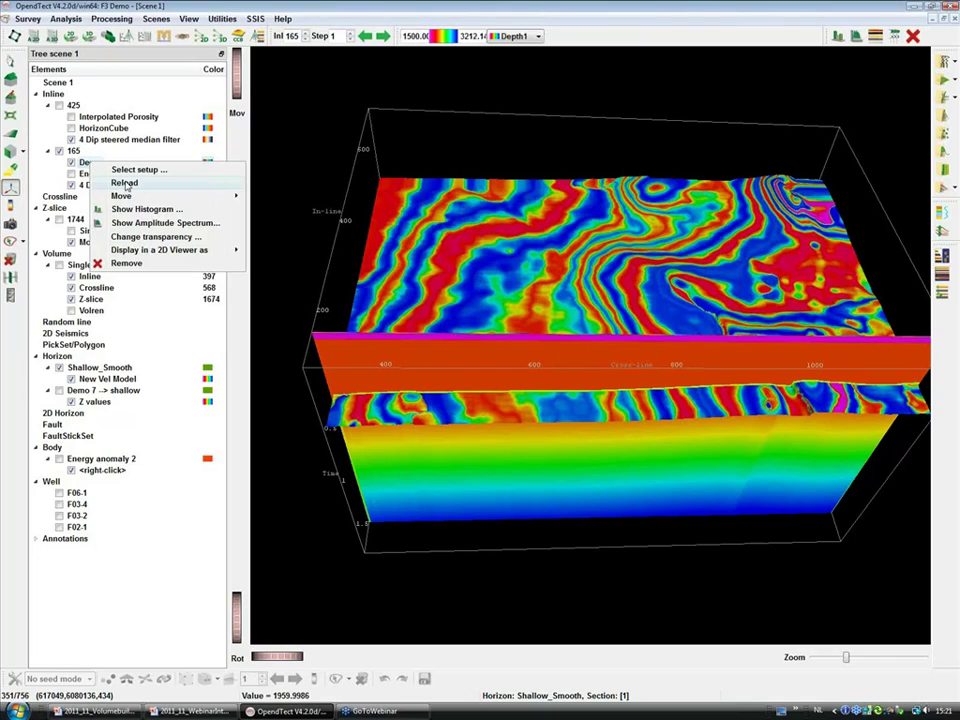
pyautogui.click(125, 183)
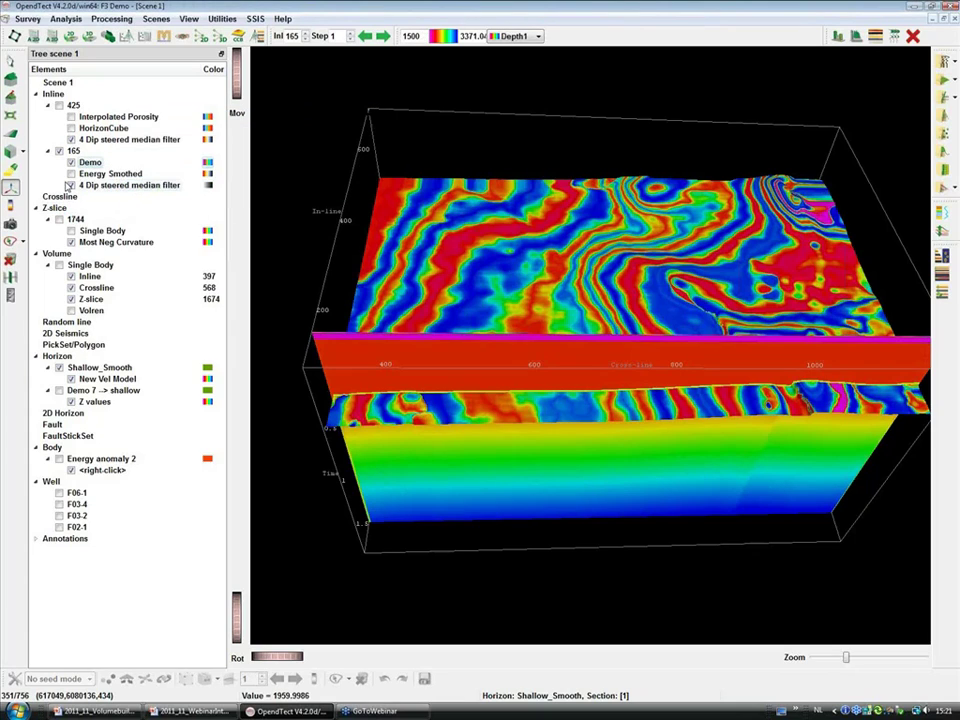
pyautogui.click(59, 367)
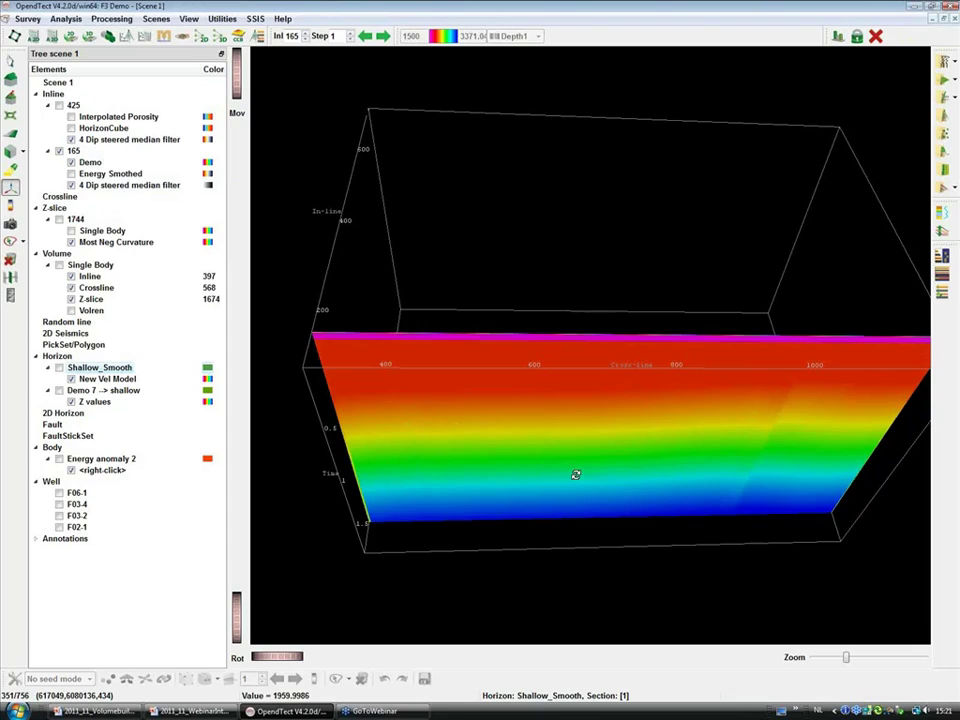
# - Inspect the reloaded velocities on inline 165 around the transition from the gridded velocities to the gradient
pyautogui.moveTo(575, 474); pyautogui.dragTo(659, 436, button='middle')
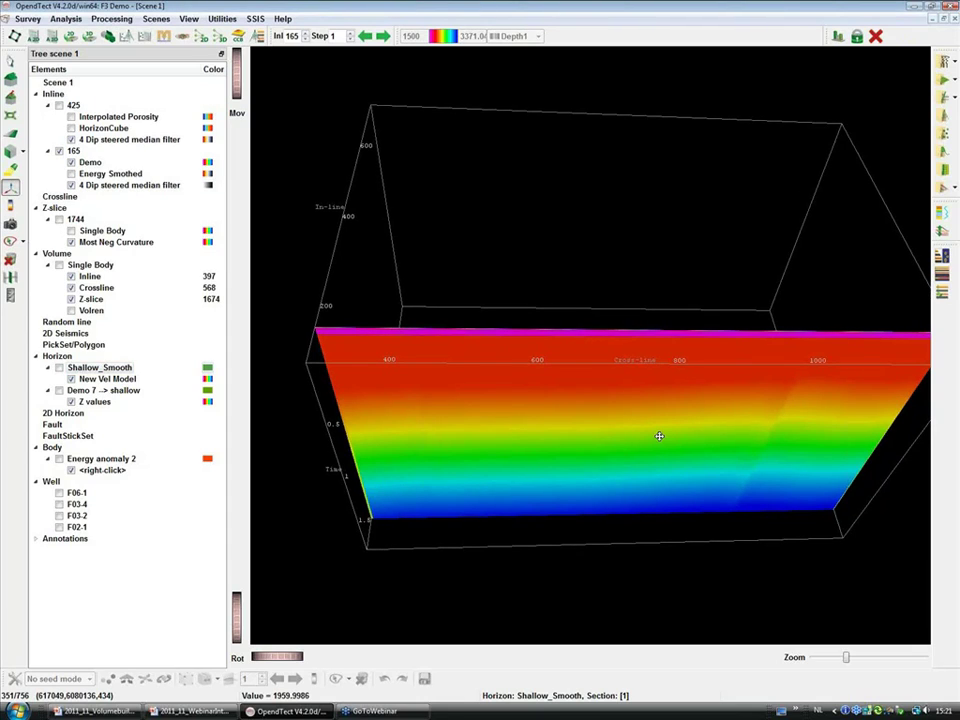
pyautogui.moveTo(659, 436); pyautogui.dragTo(640, 277)
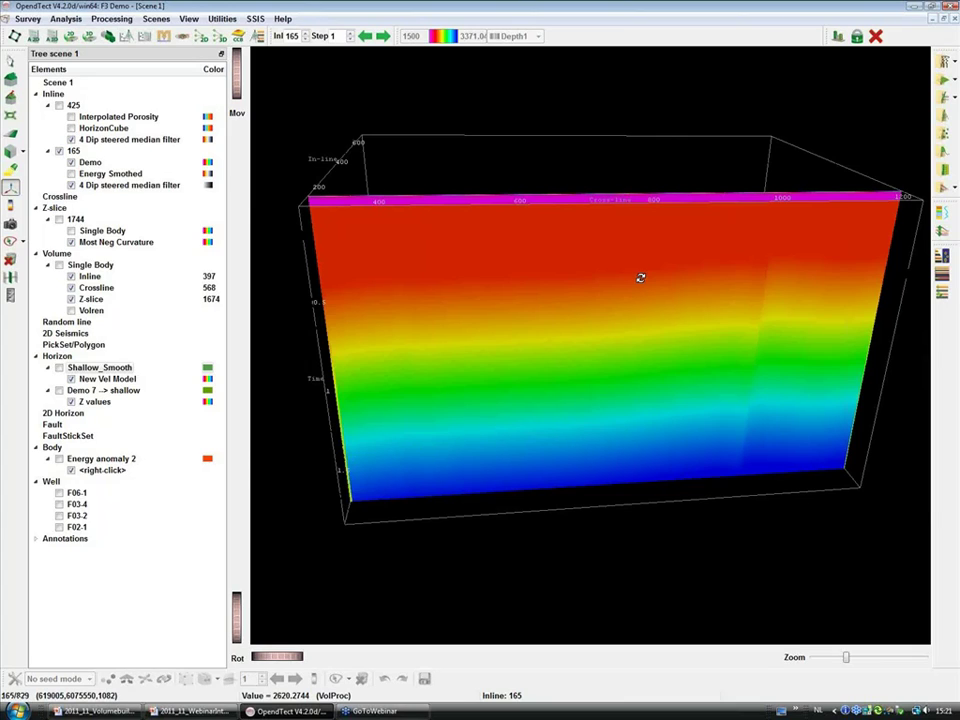
pyautogui.scroll(5, 640, 277)
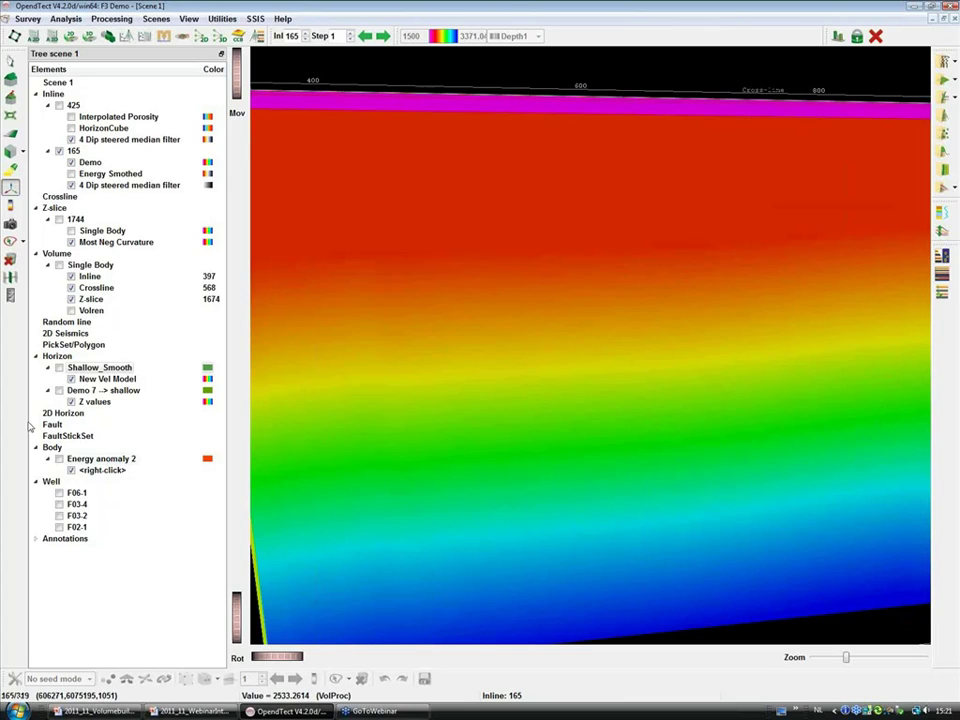
pyautogui.scroll(-2, 431, 304)
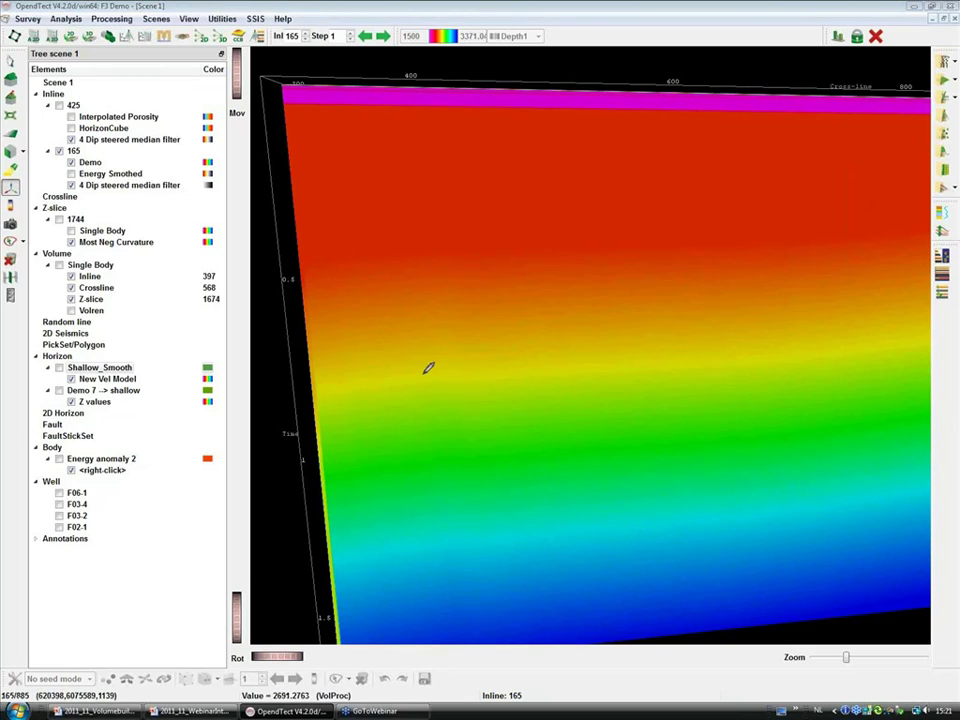
pyautogui.moveTo(421, 376)
pyautogui.mouseDown()
pyautogui.moveTo(388, 501)
pyautogui.moveTo(444, 615)
pyautogui.moveTo(570, 576)
pyautogui.moveTo(517, 403)
pyautogui.moveTo(461, 372)
pyautogui.mouseUp()
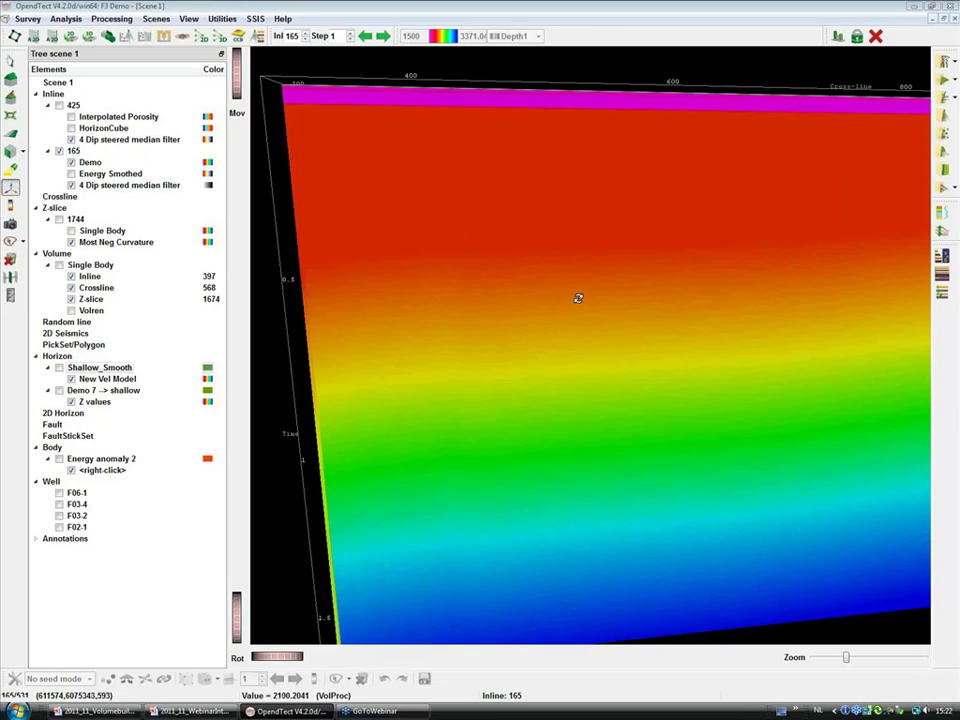
# - Hide the Demo velocities on inline 165 so the 4 Dip steered median filter seismic is displayed
pyautogui.scroll(-3, 585, 297)
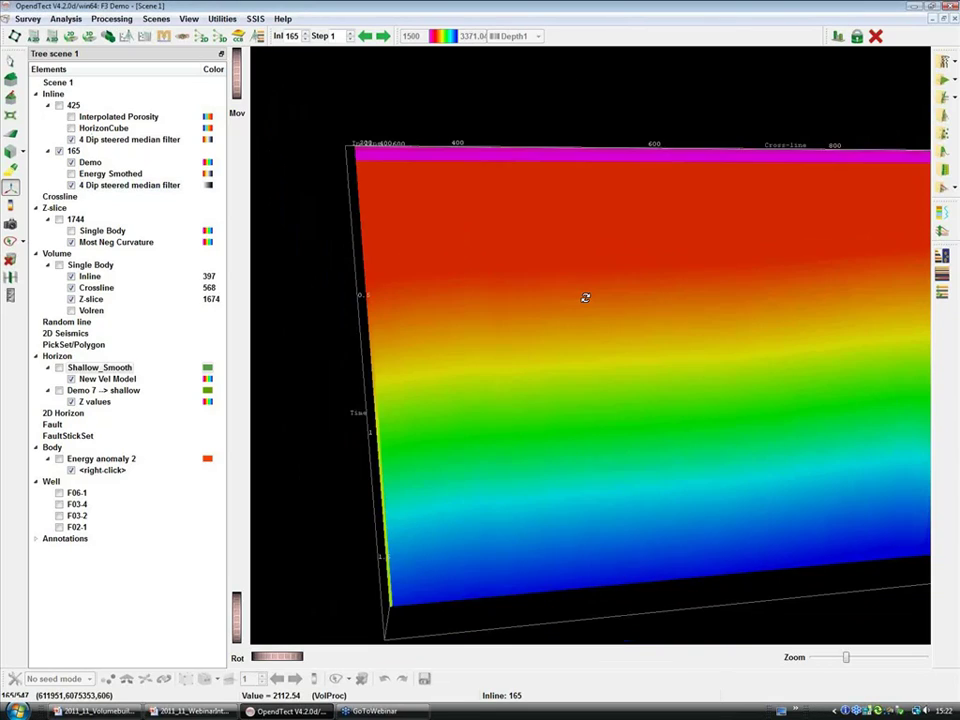
pyautogui.moveTo(585, 296); pyautogui.dragTo(340, 304)
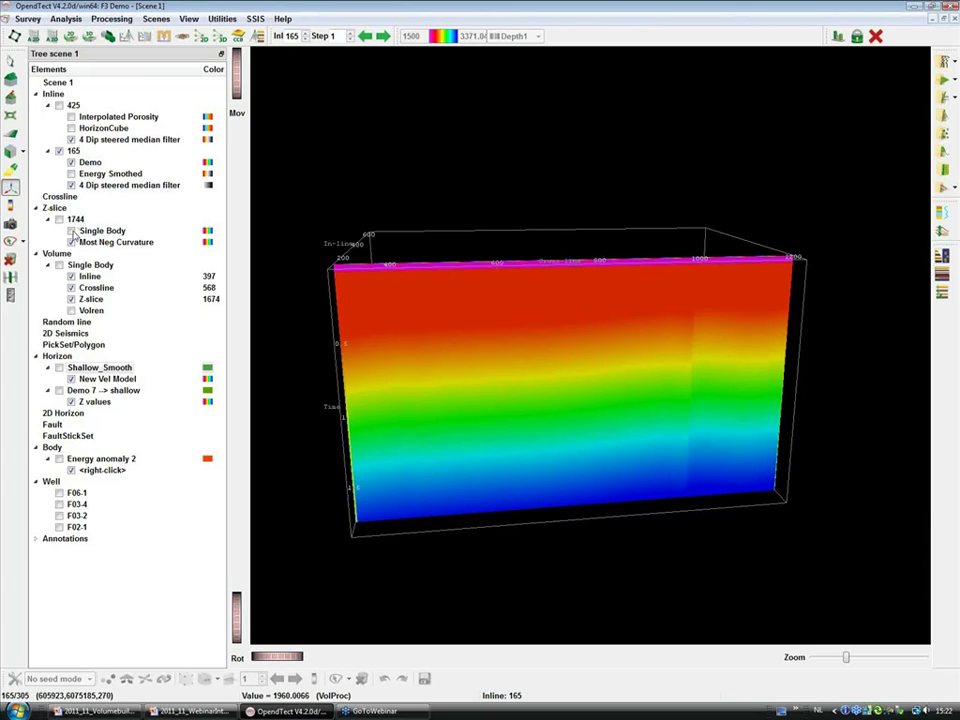
pyautogui.rightClick(89, 164)
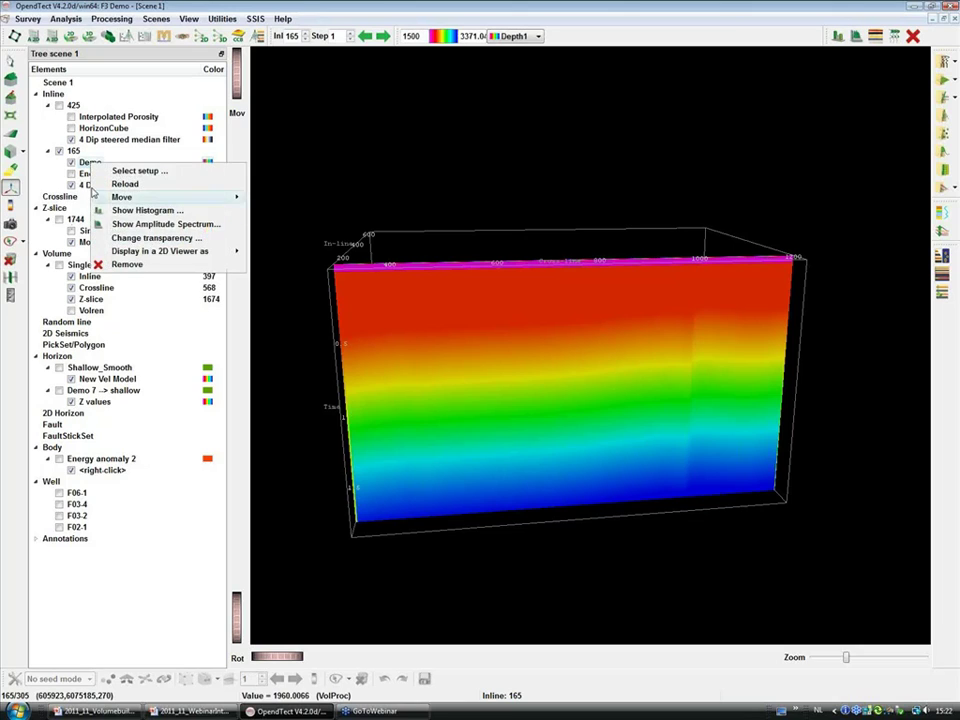
pyautogui.click(72, 164)
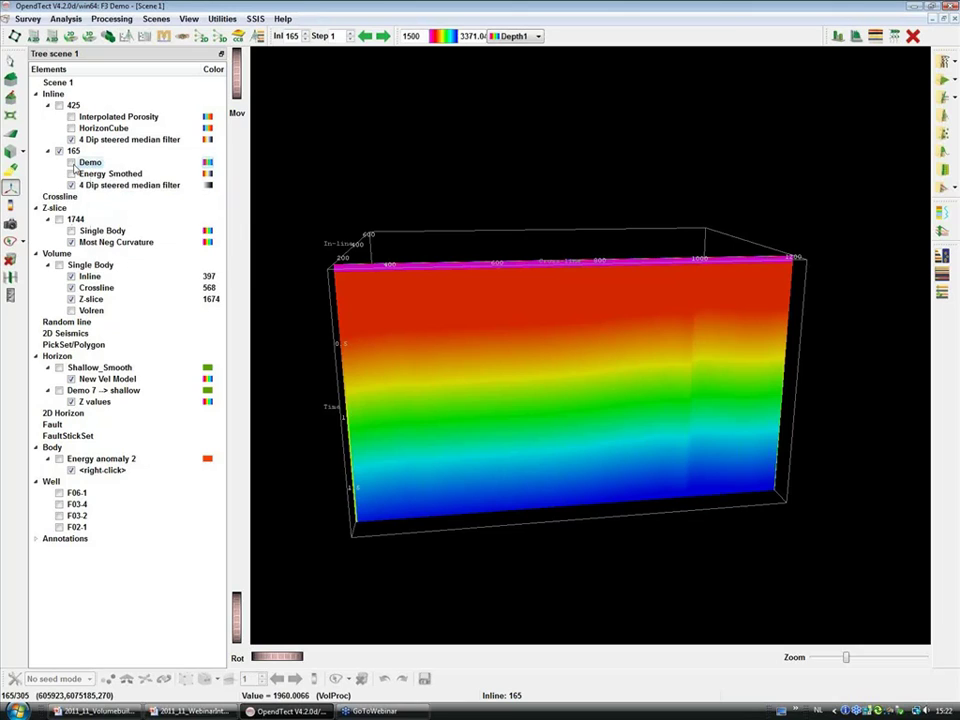
pyautogui.click(72, 172)
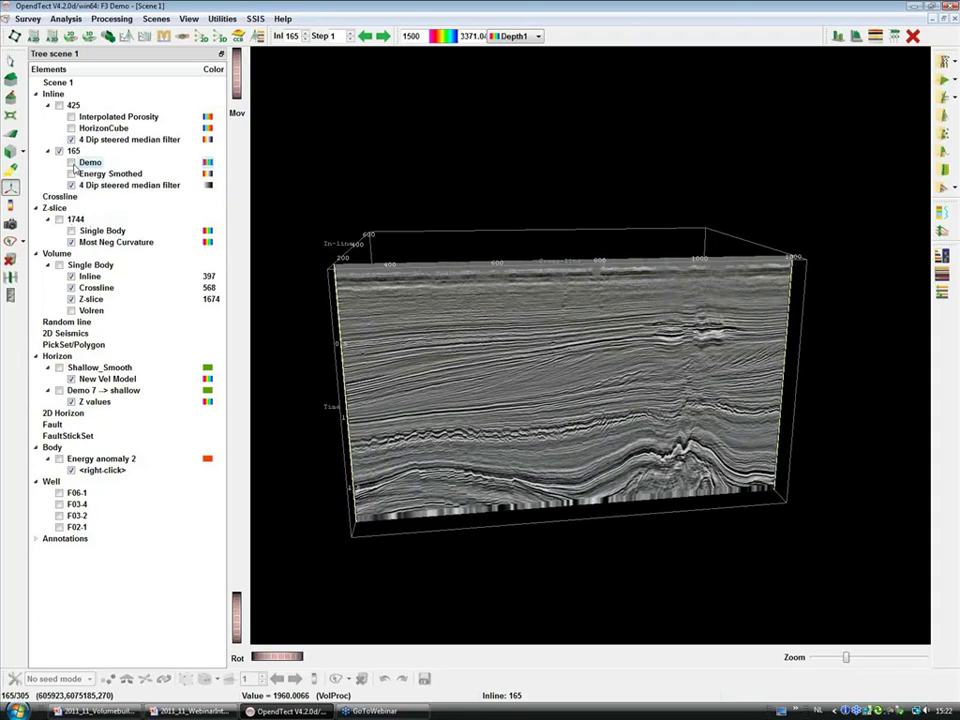
# - Examine the shallow high-amplitude anomaly and the reflectors around it on the inline 165 seismic
pyautogui.scroll(5, 607, 386)
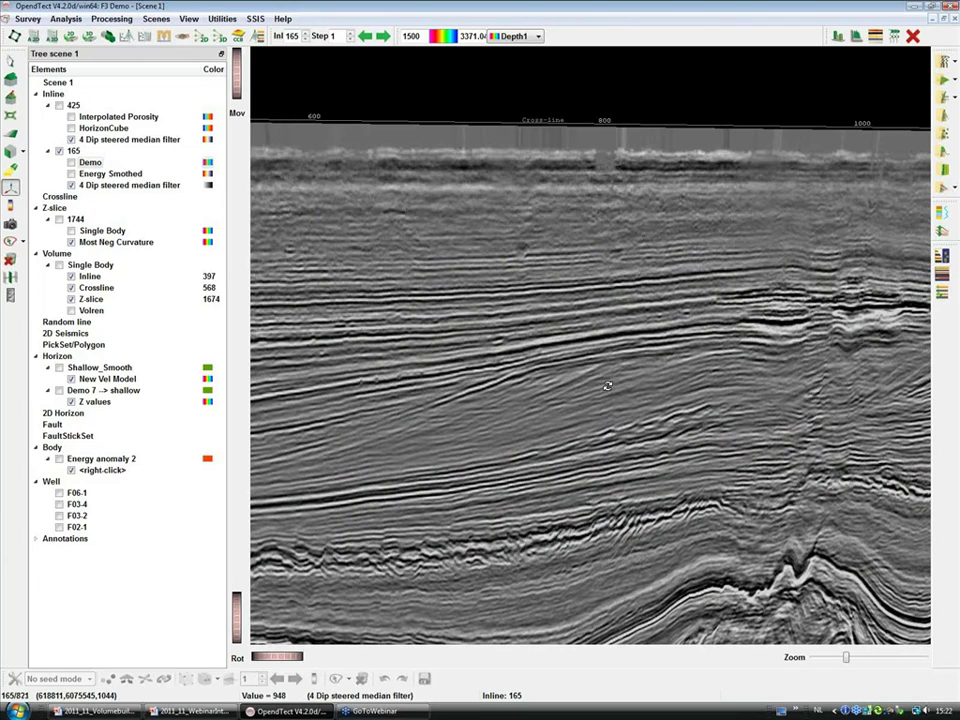
pyautogui.scroll(3, 607, 386)
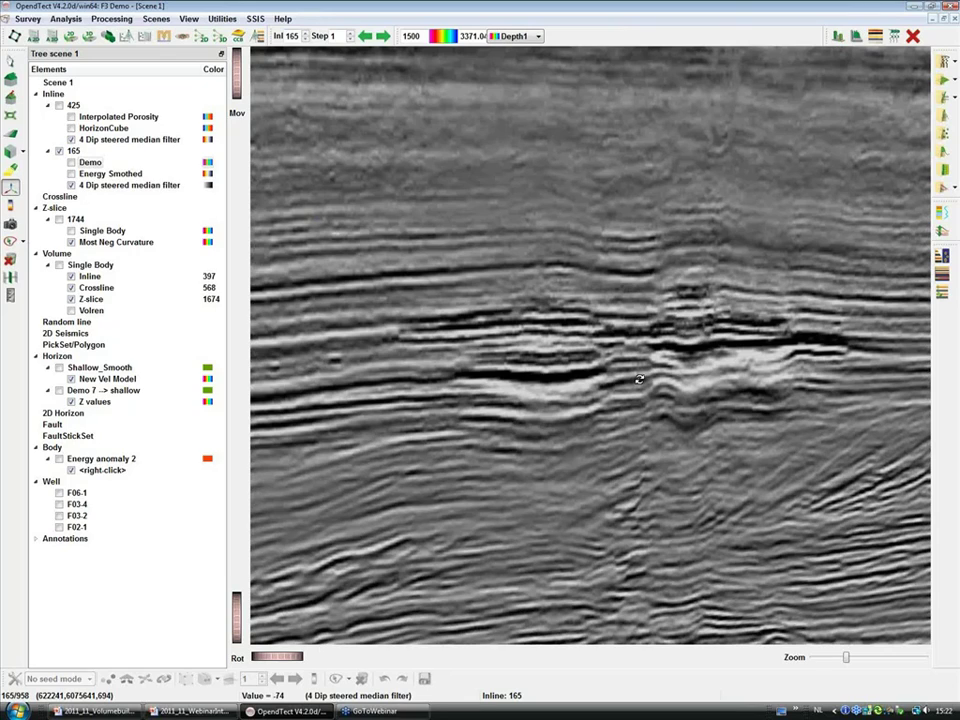
pyautogui.scroll(-2, 640, 379)
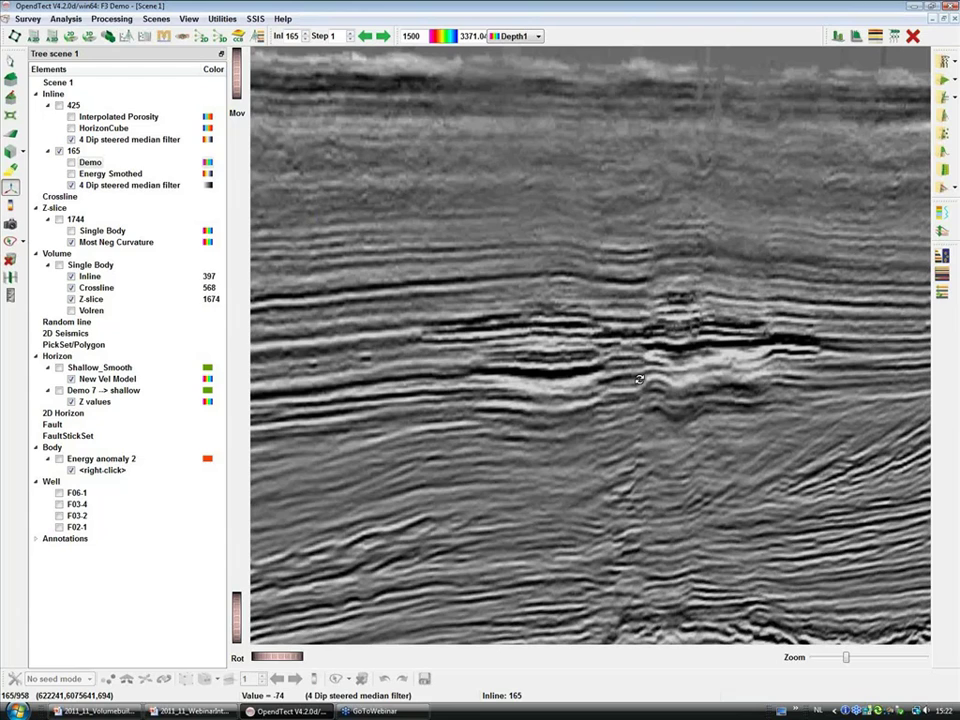
pyautogui.moveTo(640, 379); pyautogui.dragTo(714, 362)
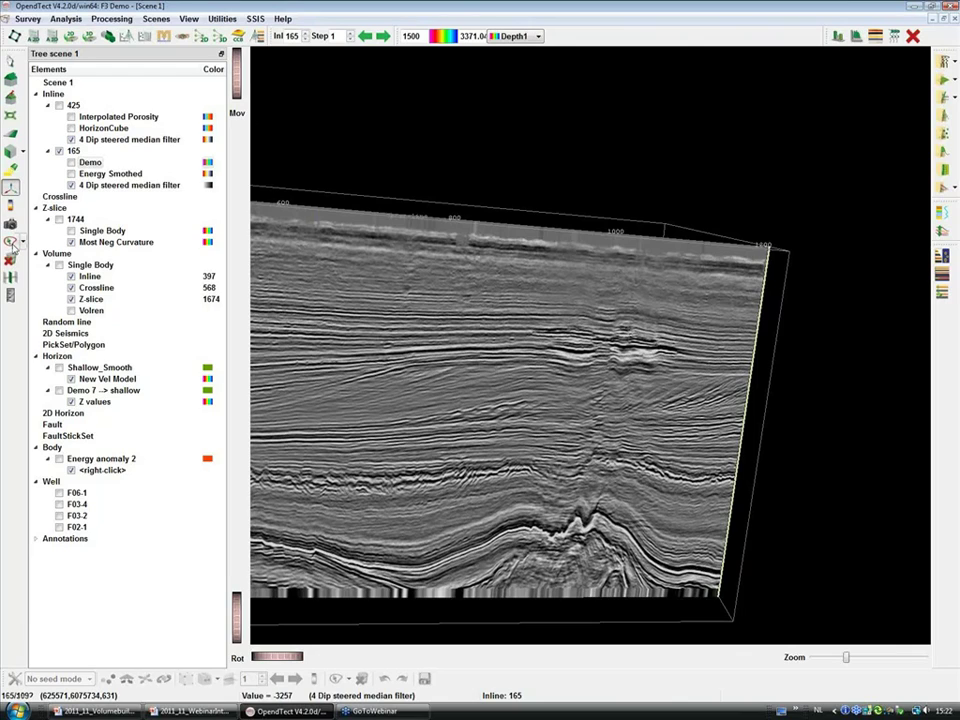
pyautogui.click(10, 242)
pyautogui.scroll(2, 661, 328)
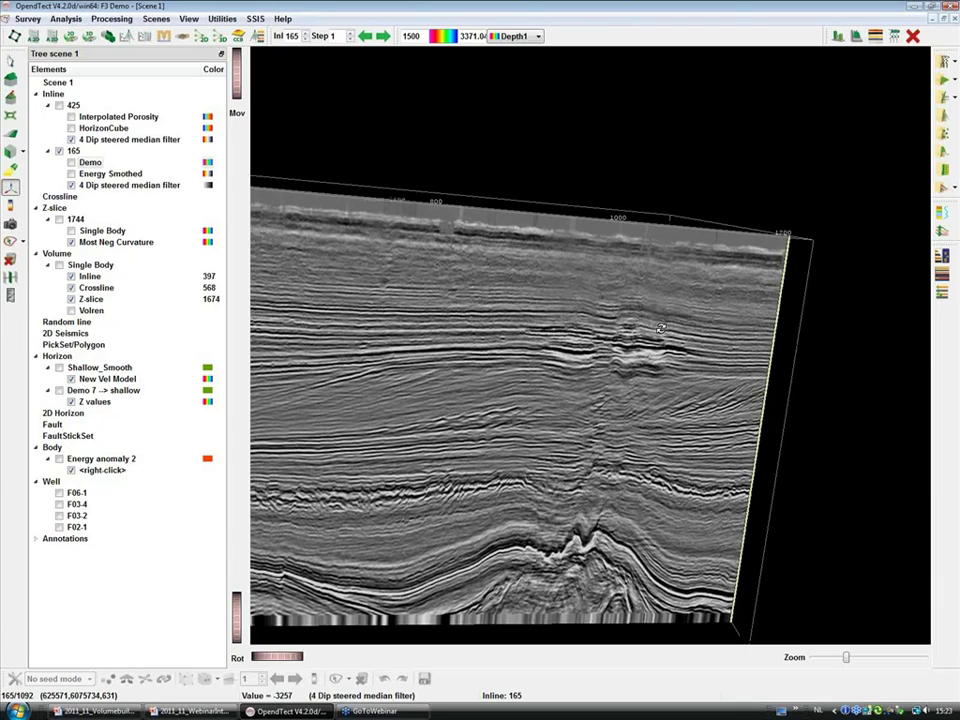
pyautogui.scroll(5, 661, 328)
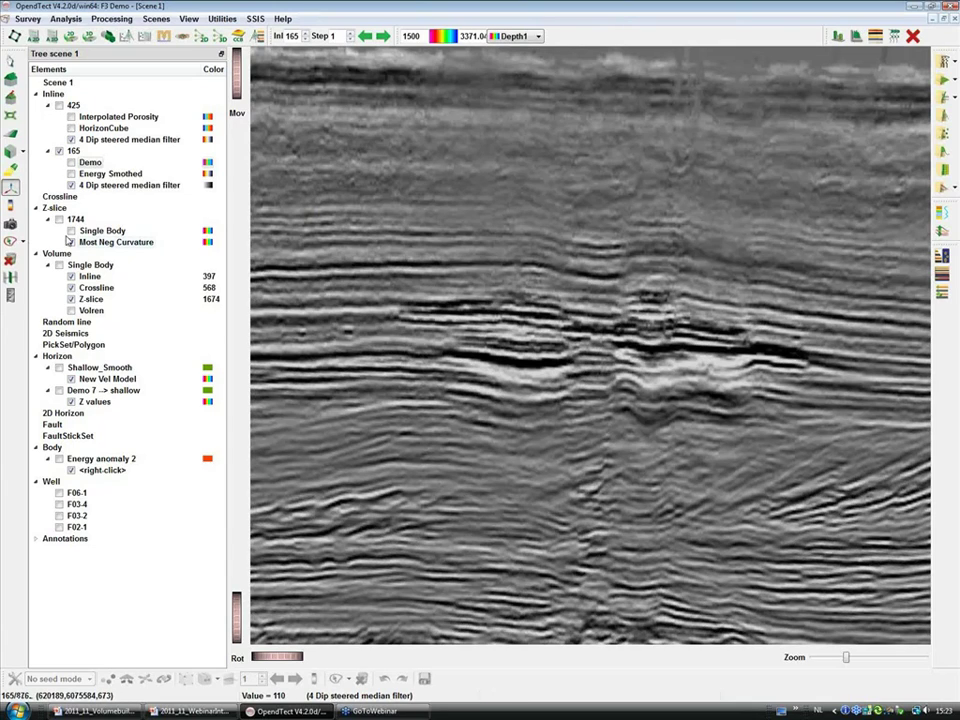
# - Display Energy Smothed on inline 165 and try a partial transparency to compare it with the underlying seismic
pyautogui.click(71, 173)
pyautogui.rightClick(97, 174)
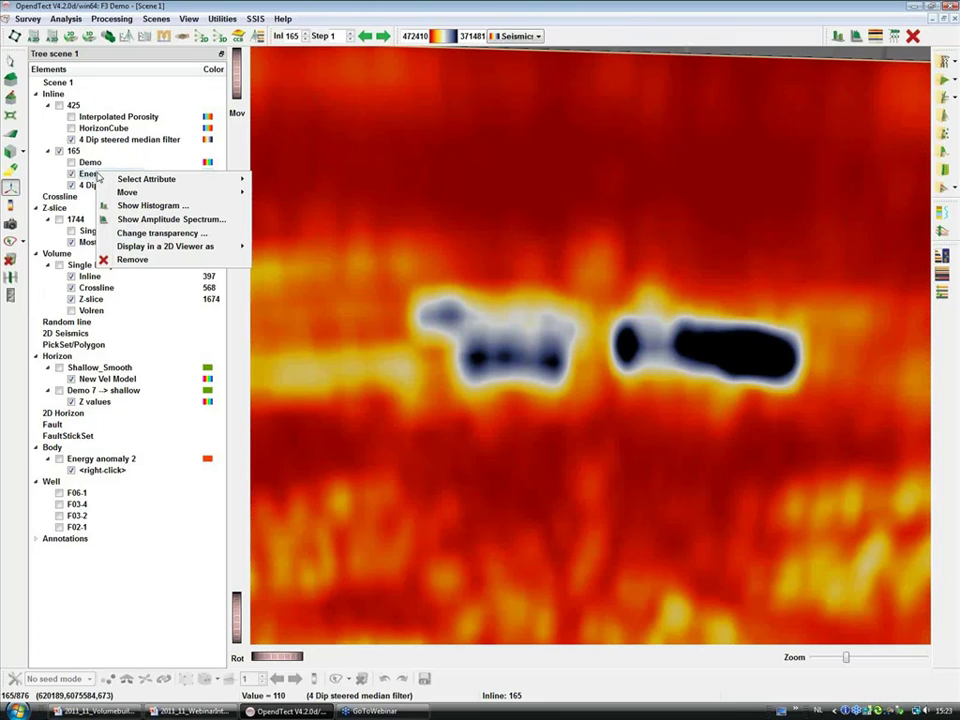
pyautogui.click(160, 232)
pyautogui.moveTo(192, 178); pyautogui.dragTo(239, 181)
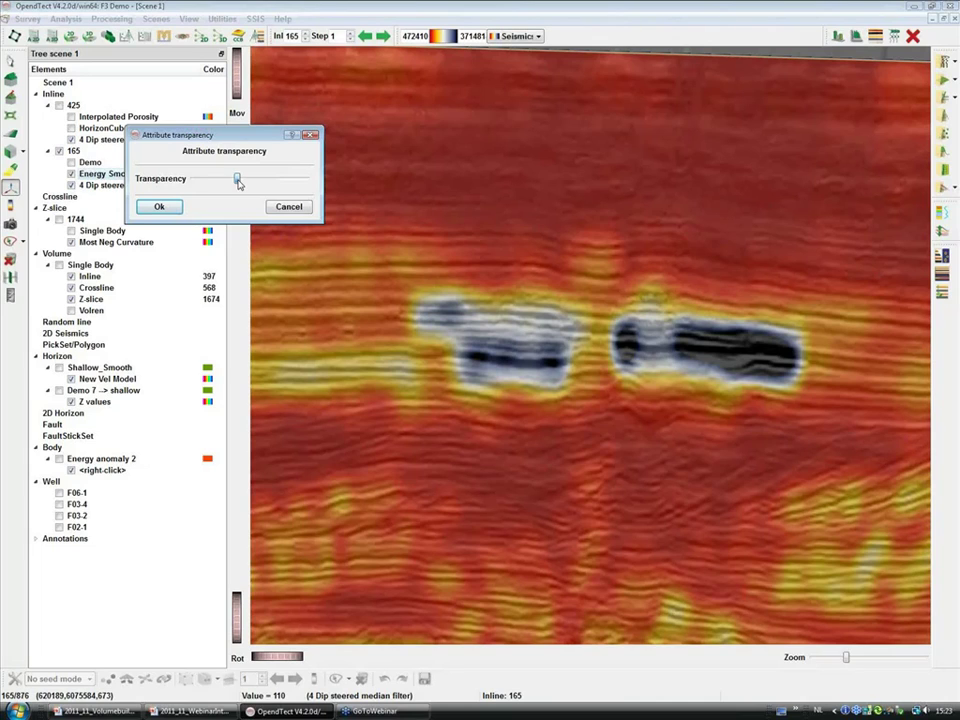
pyautogui.moveTo(239, 181); pyautogui.dragTo(266, 180)
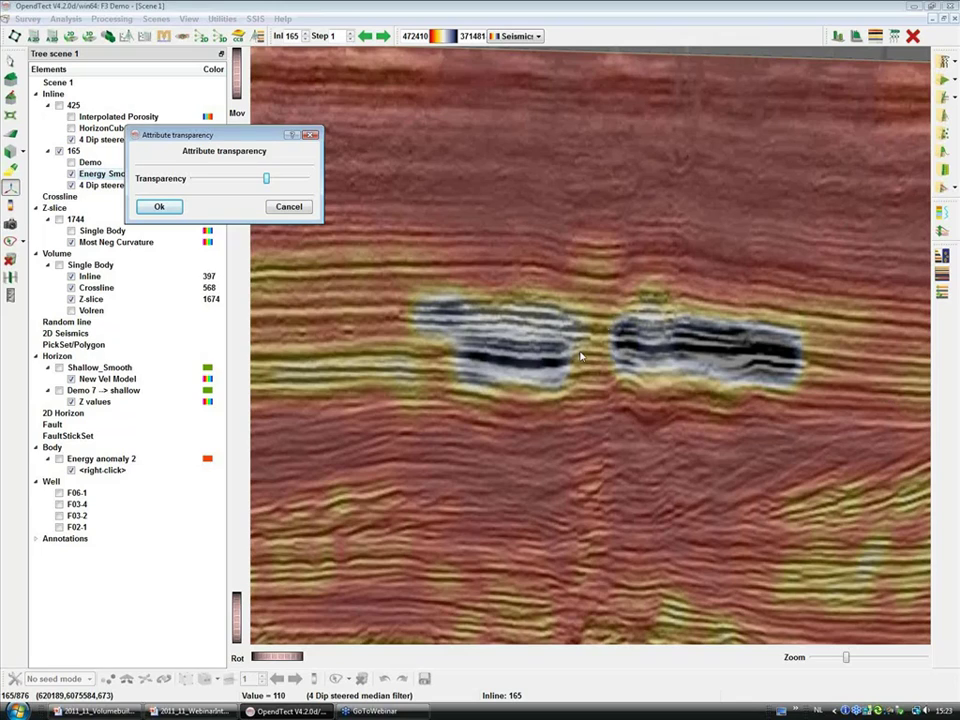
pyautogui.click(289, 207)
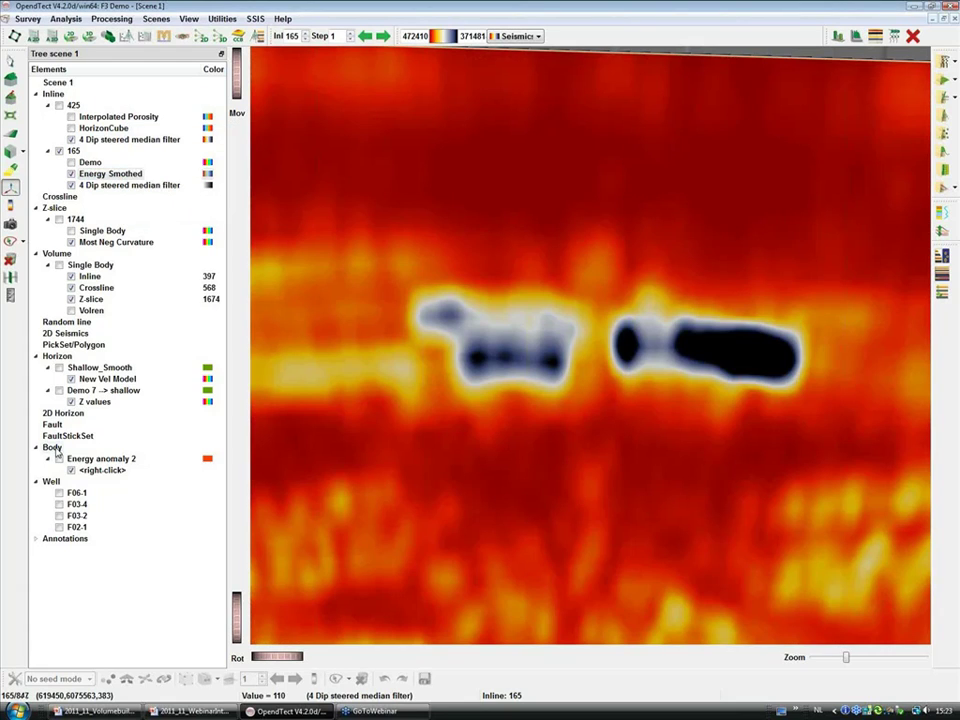
# - Display the Energy anomaly 2 body, hide Energy Smothed, and examine the body's shape against the inline 165 seismic
pyautogui.click(59, 457)
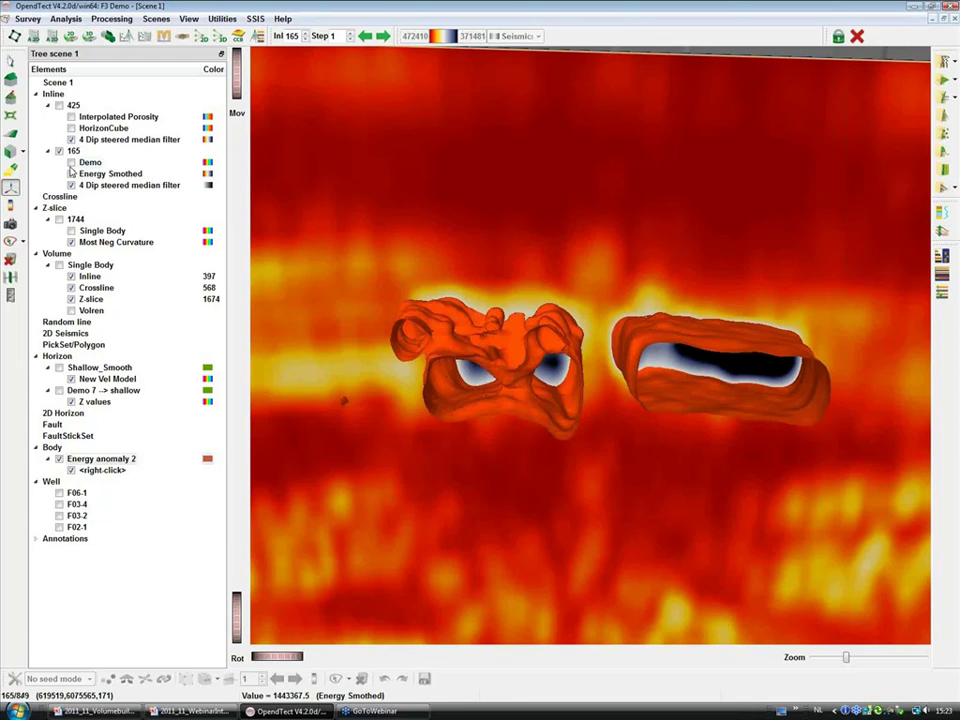
pyautogui.click(71, 173)
pyautogui.scroll(-3, 375, 312)
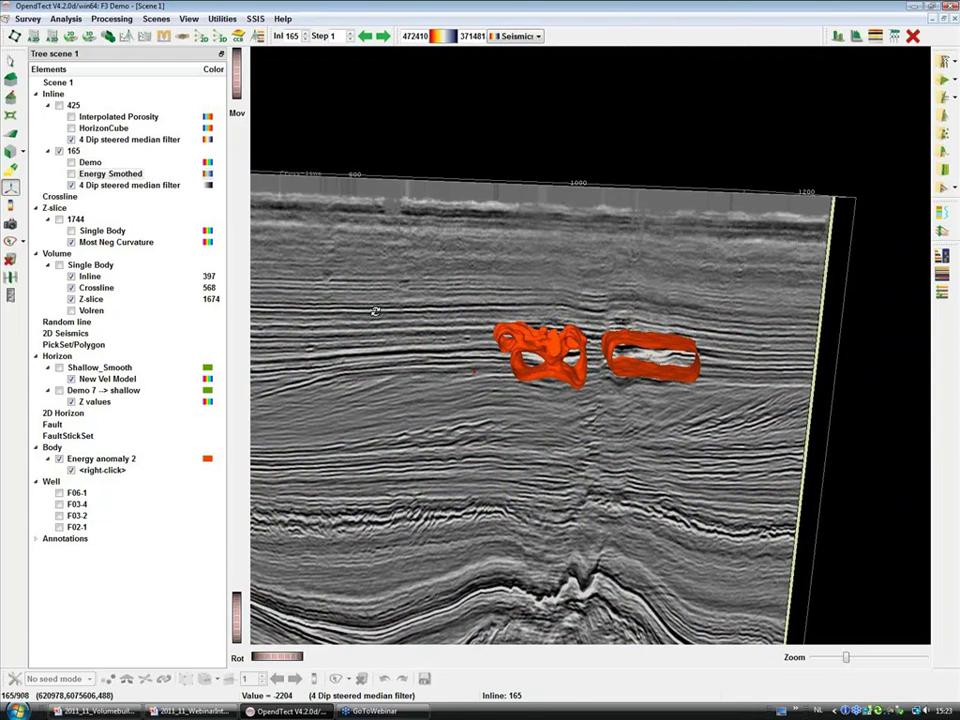
pyautogui.moveTo(375, 312); pyautogui.dragTo(605, 311)
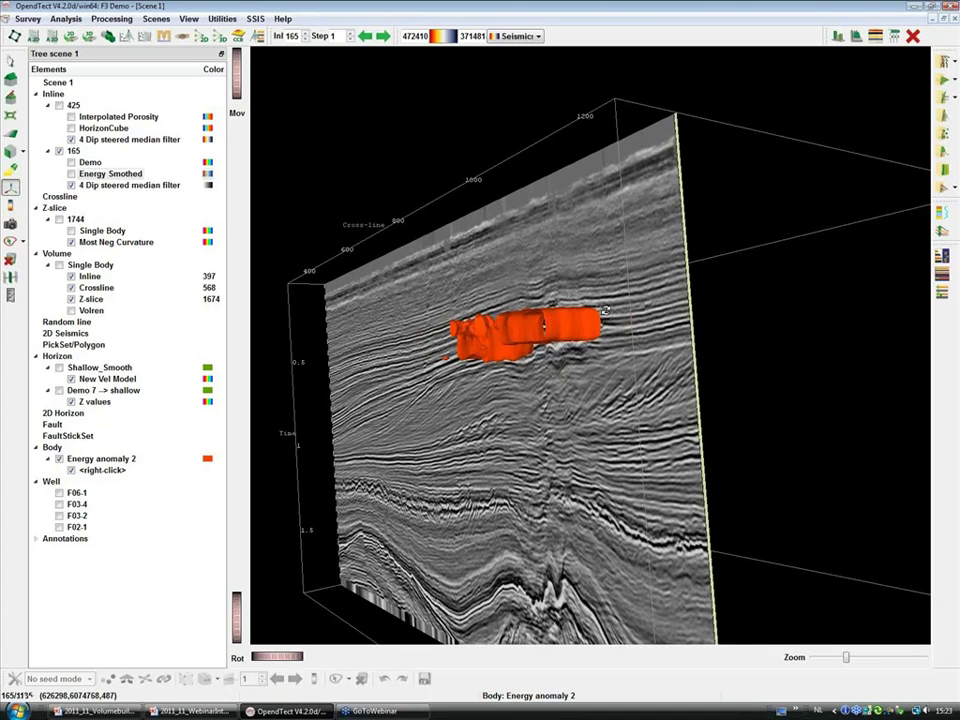
pyautogui.moveTo(605, 311); pyautogui.dragTo(537, 374)
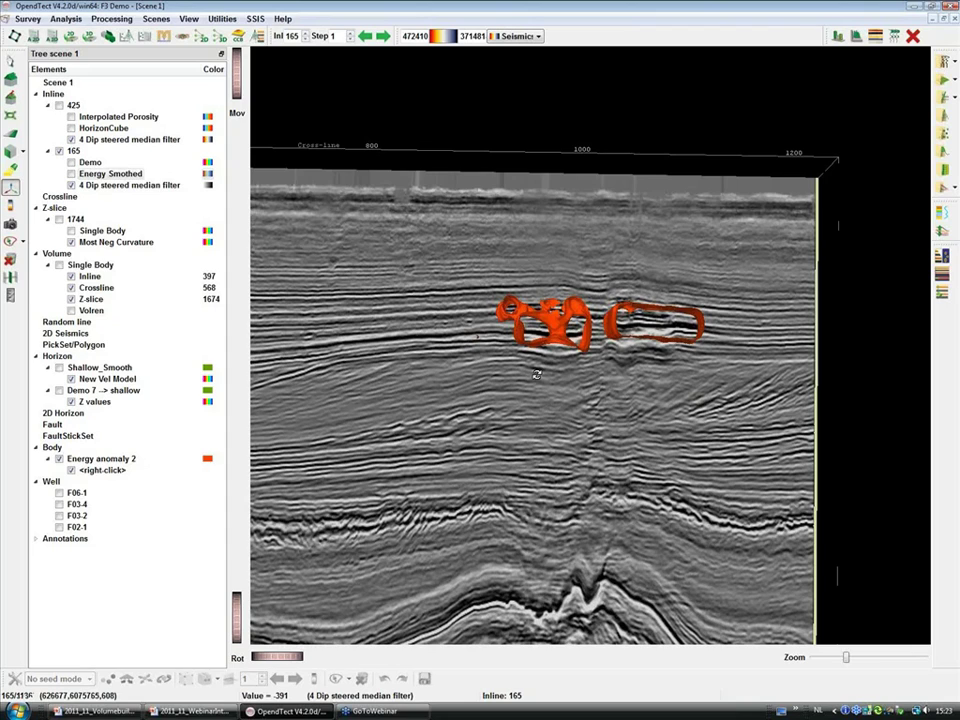
pyautogui.moveTo(537, 374); pyautogui.dragTo(531, 408)
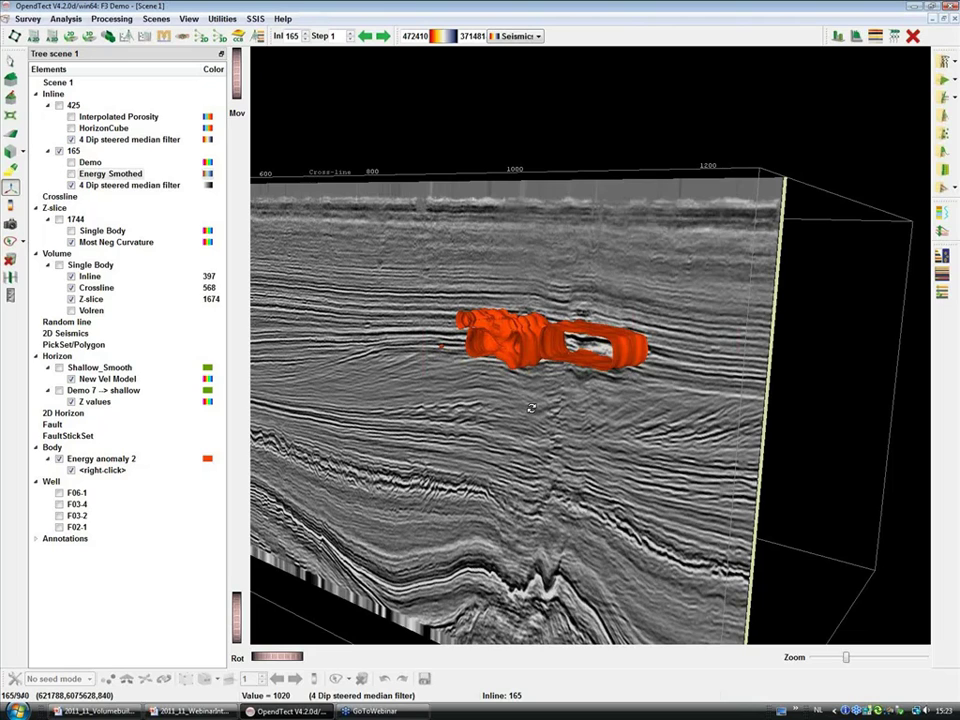
pyautogui.moveTo(532, 408); pyautogui.dragTo(586, 312)
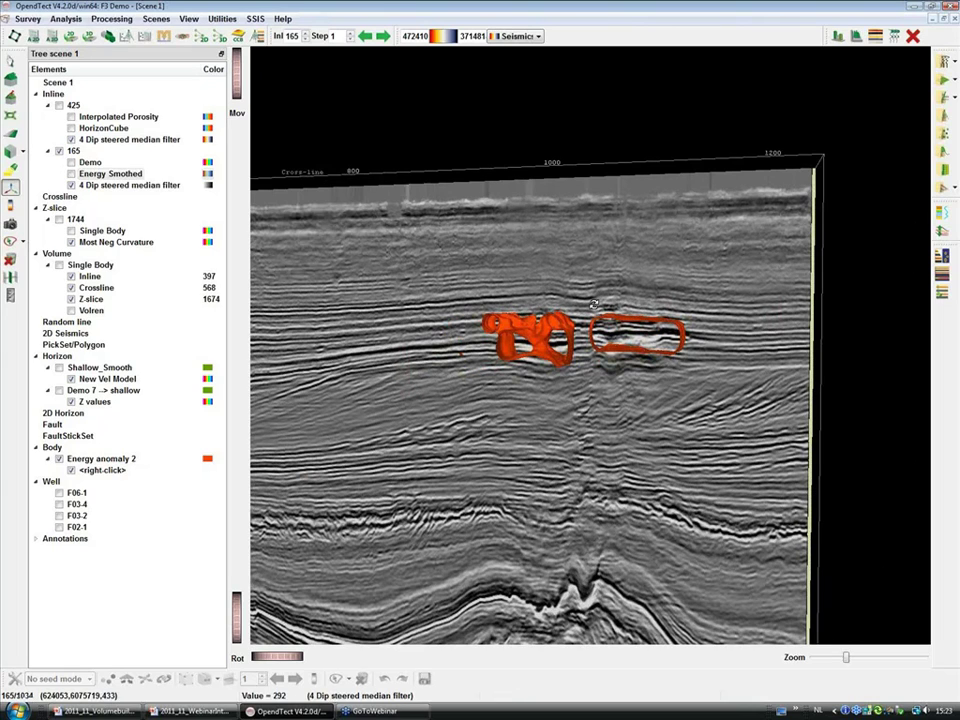
# - Add a Body shape painter step to the volume builder setup with Energy anomaly 2 as its input body
pyautogui.click(107, 36)
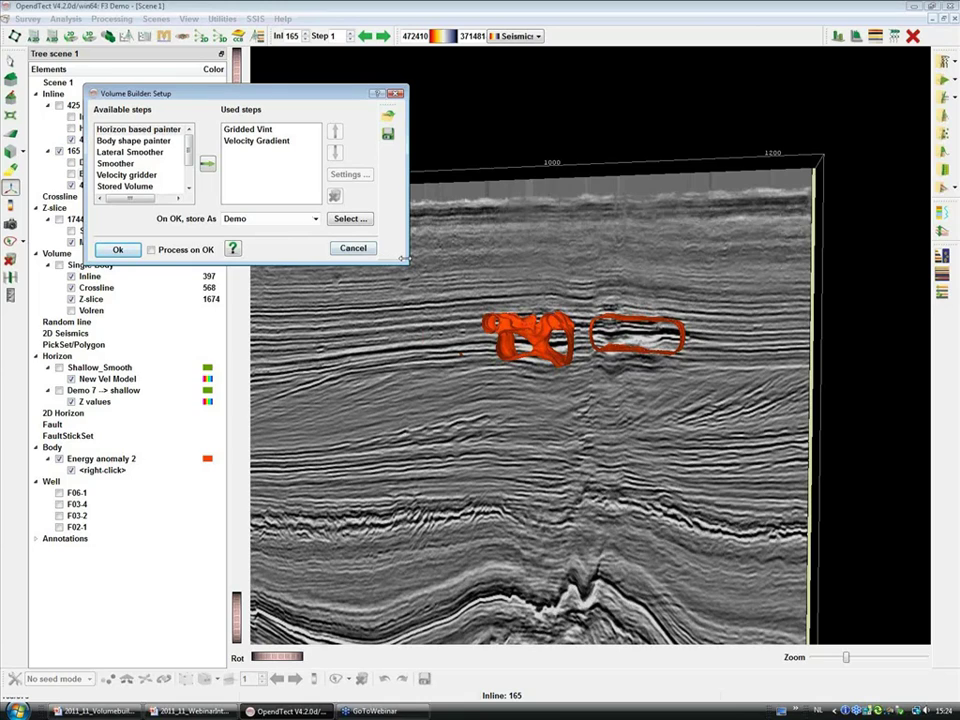
pyautogui.moveTo(407, 265); pyautogui.dragTo(526, 371)
pyautogui.click(164, 140)
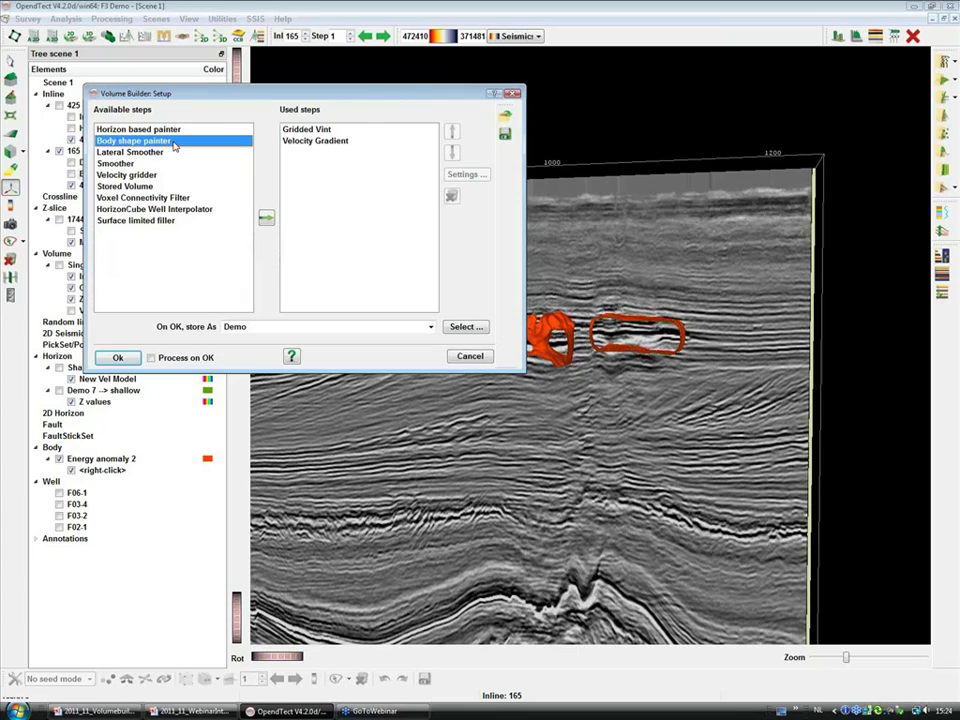
pyautogui.click(266, 219)
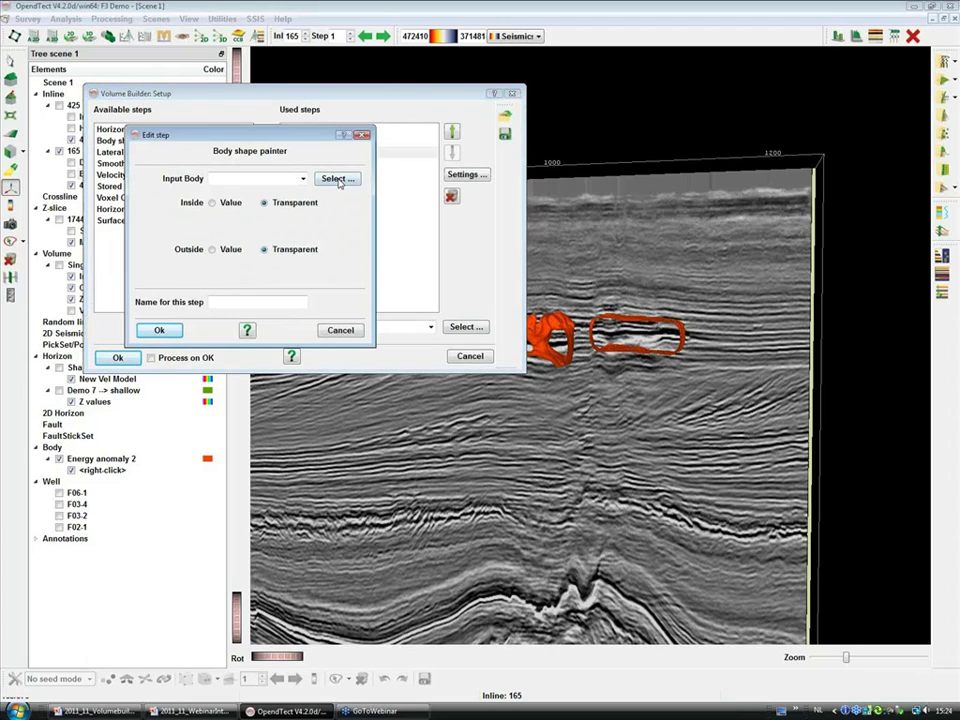
pyautogui.click(336, 179)
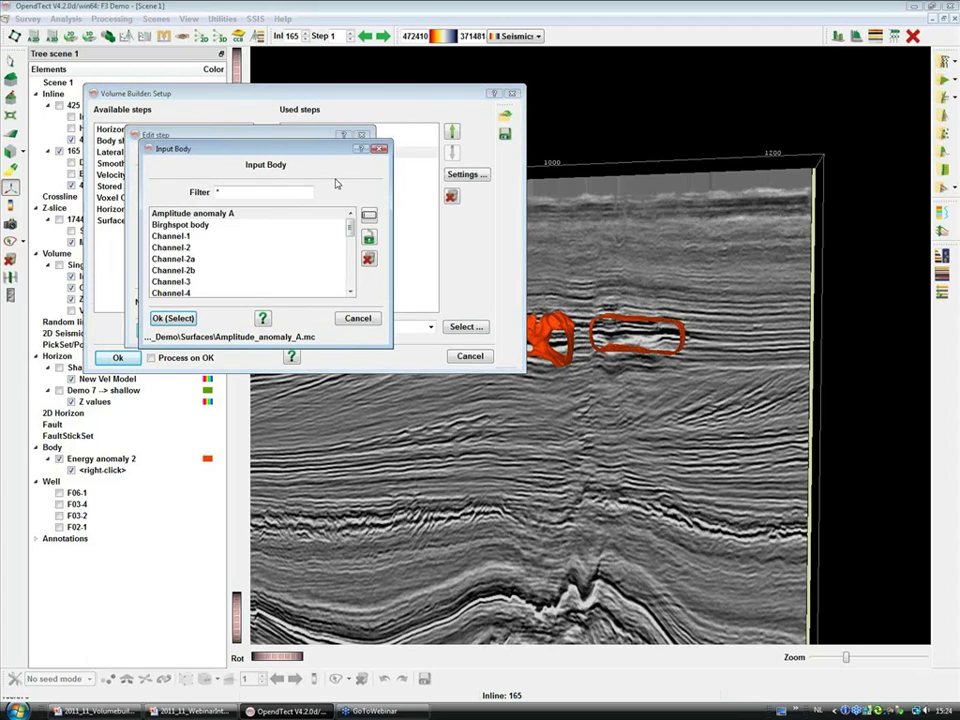
pyautogui.scroll(-3, 229, 229)
pyautogui.doubleClick(246, 216)
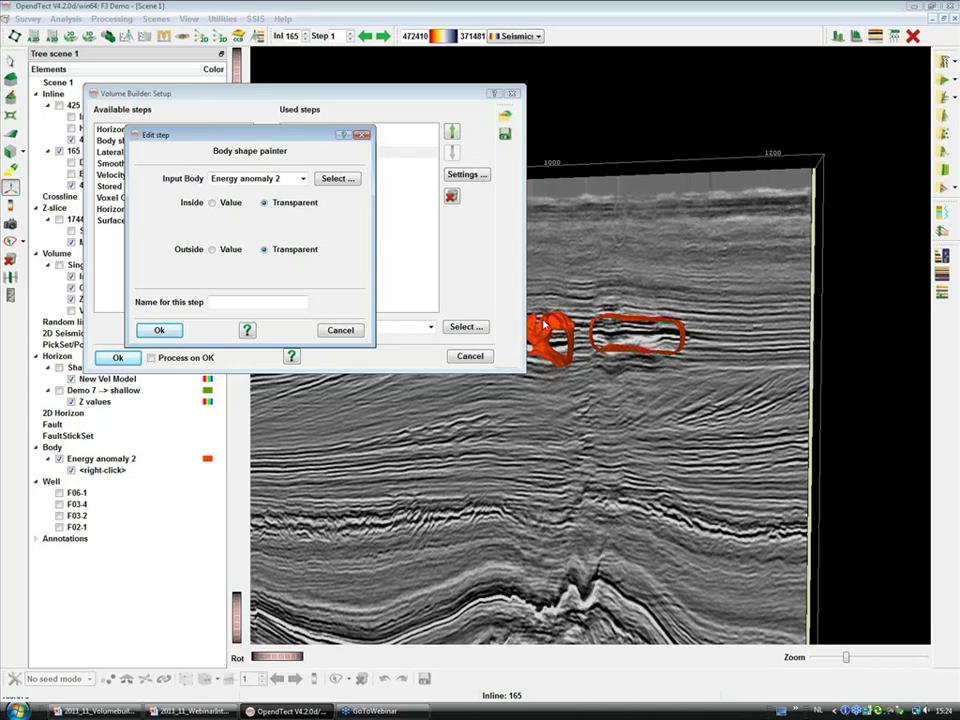
# - Set the painter's inside value to 1900, name the step Shallow anomoly, and store the volume builder setup as Demo
pyautogui.click(212, 203)
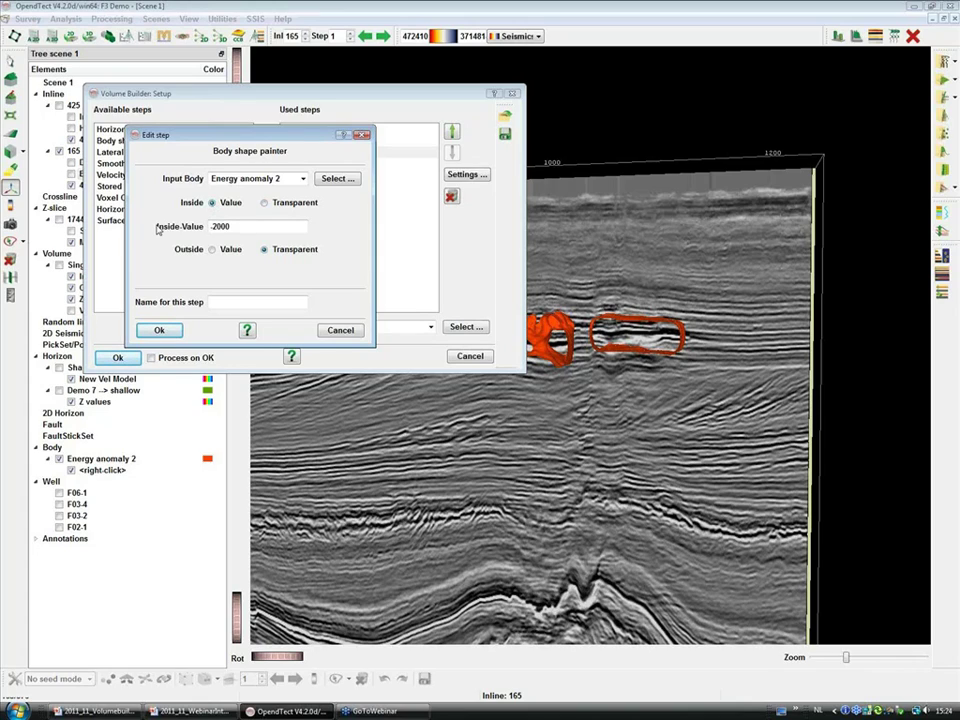
pyautogui.write('1900')
pyautogui.click(222, 301)
pyautogui.write('Shall')
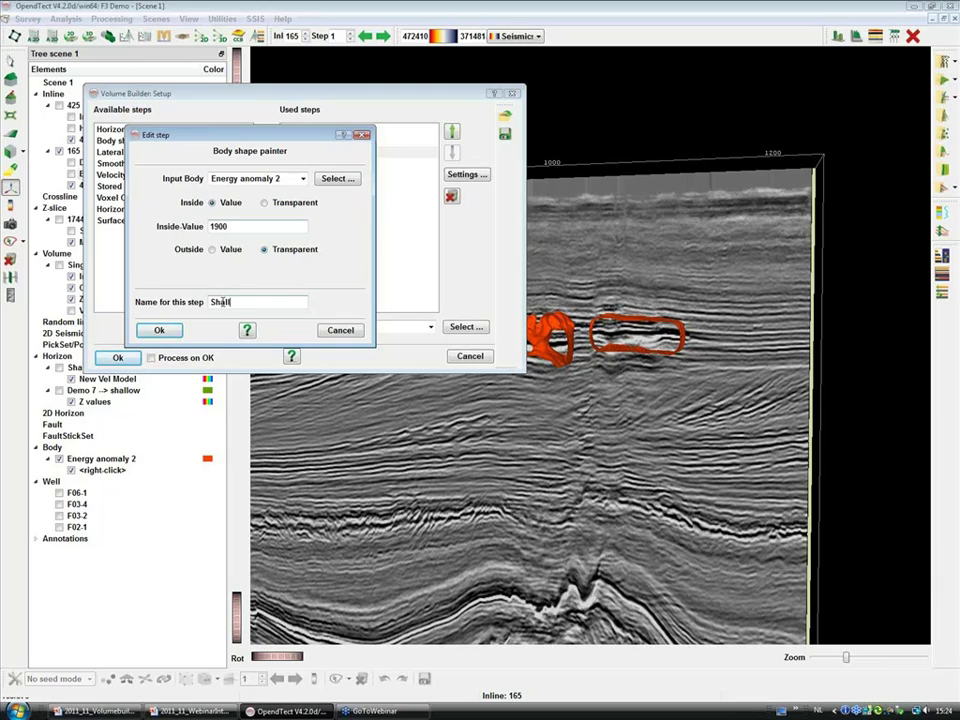
pyautogui.write('ow anomoly')
pyautogui.click(159, 330)
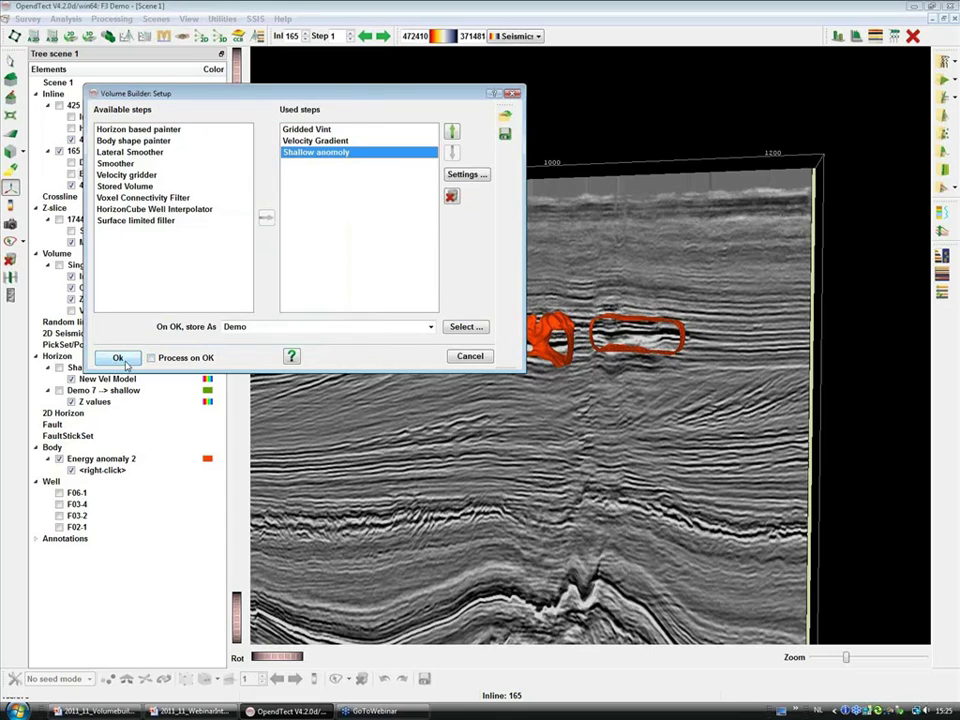
pyautogui.click(118, 358)
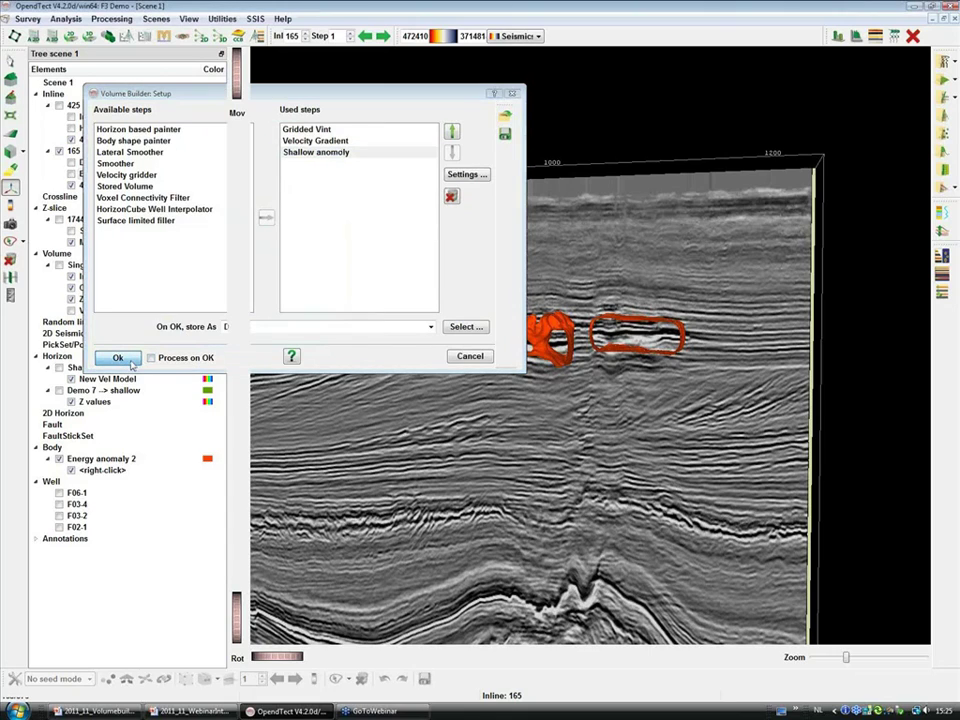
# - Show and reload the Demo velocities on inline 165, hide the Energy anomaly 2 body, and inspect the painted anomaly
pyautogui.click(72, 163)
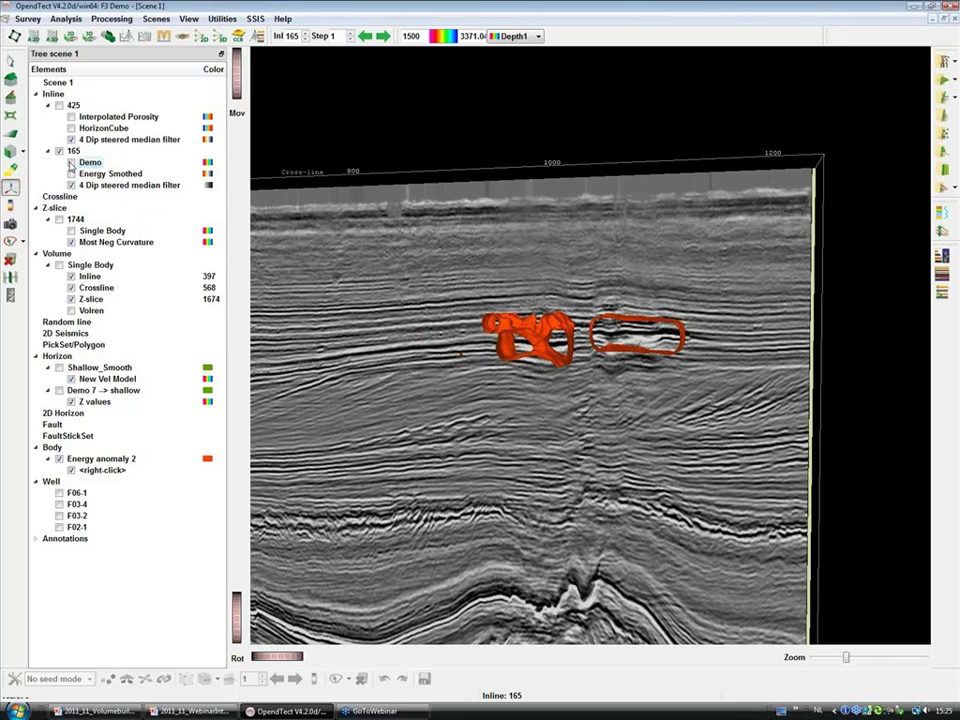
pyautogui.rightClick(92, 163)
pyautogui.click(127, 182)
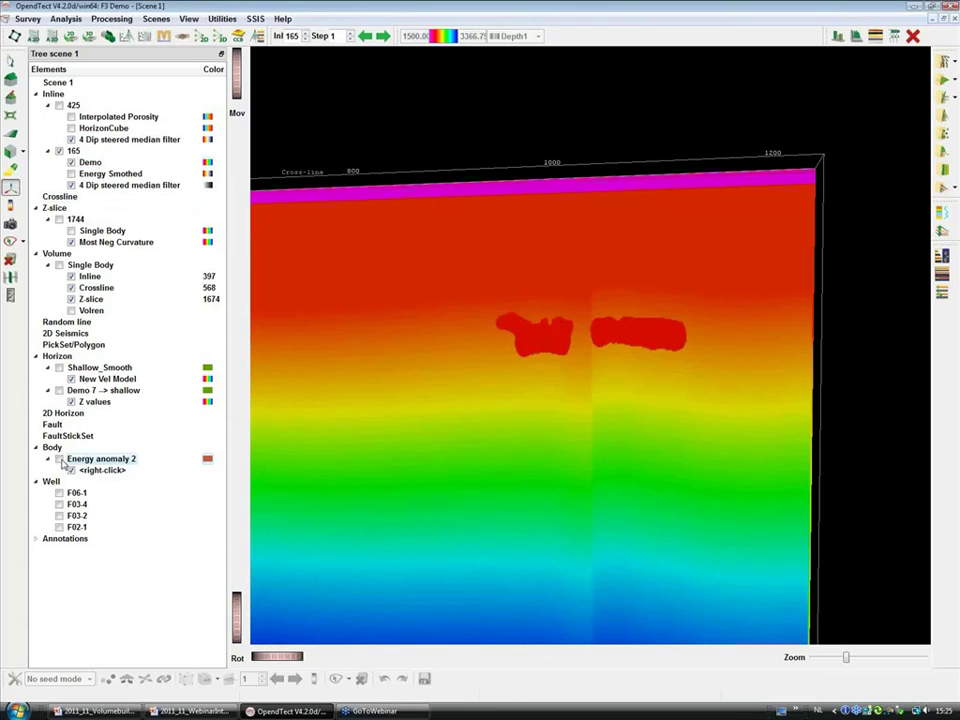
pyautogui.scroll(1, 532, 375)
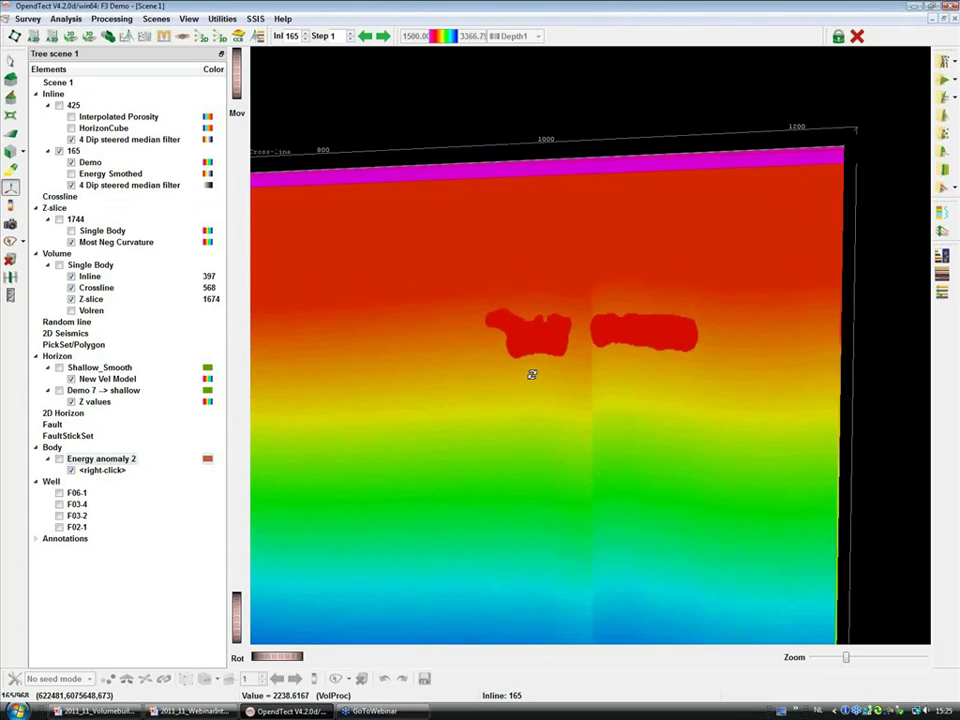
pyautogui.scroll(1, 513, 353)
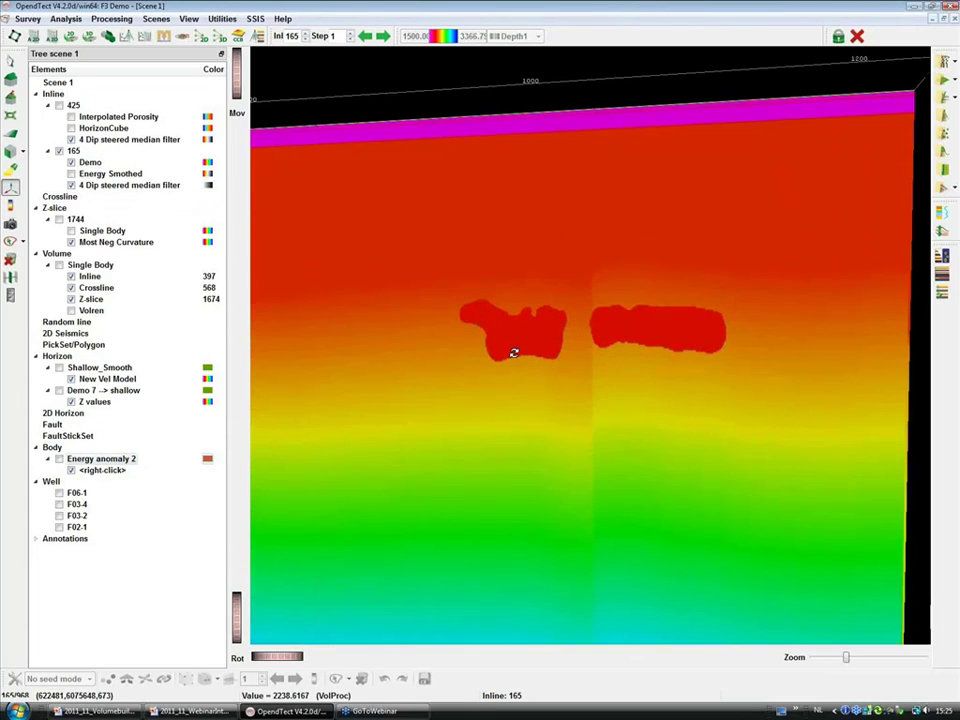
pyautogui.moveTo(513, 353); pyautogui.dragTo(584, 373)
pyautogui.scroll(3, 588, 378)
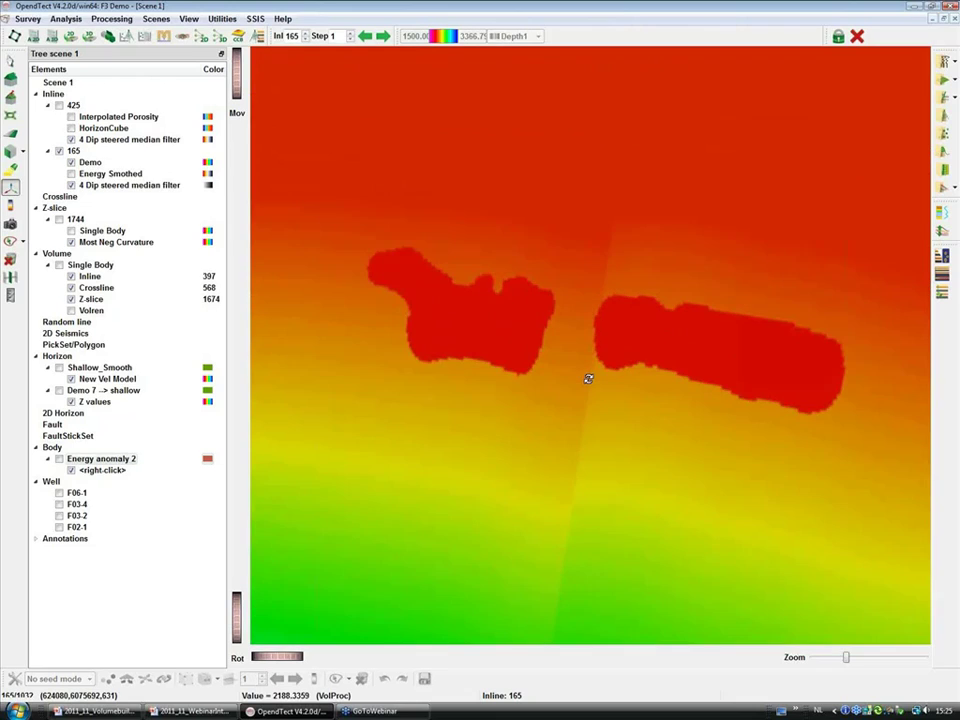
# - Add a Smoother step to the volume builder setup, following the Shallow anomoly step
pyautogui.scroll(2, 588, 378)
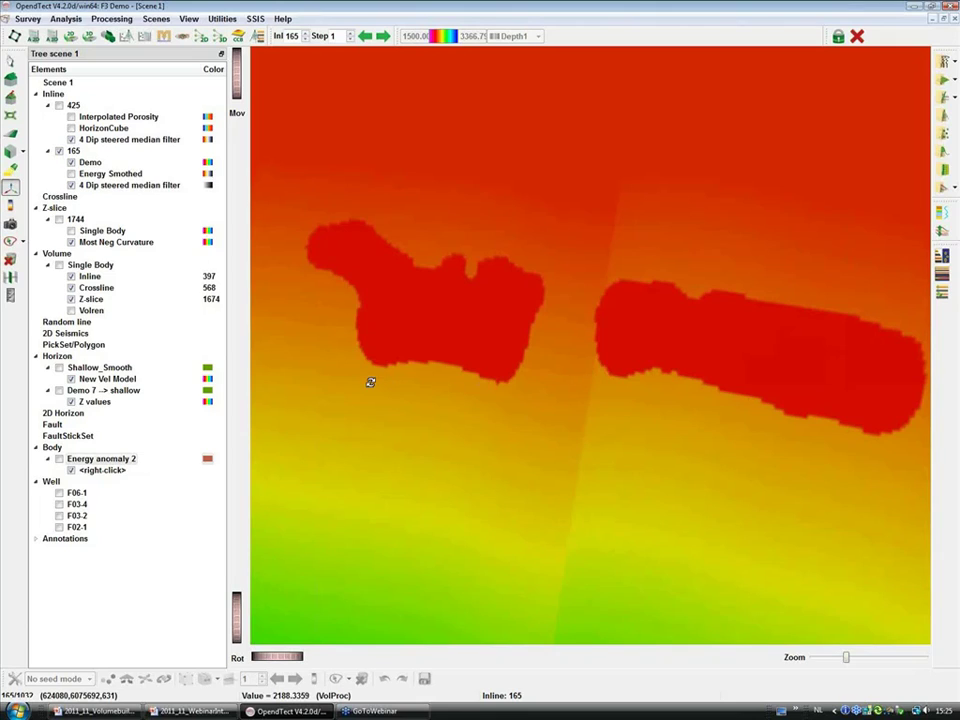
pyautogui.scroll(-1, 540, 409)
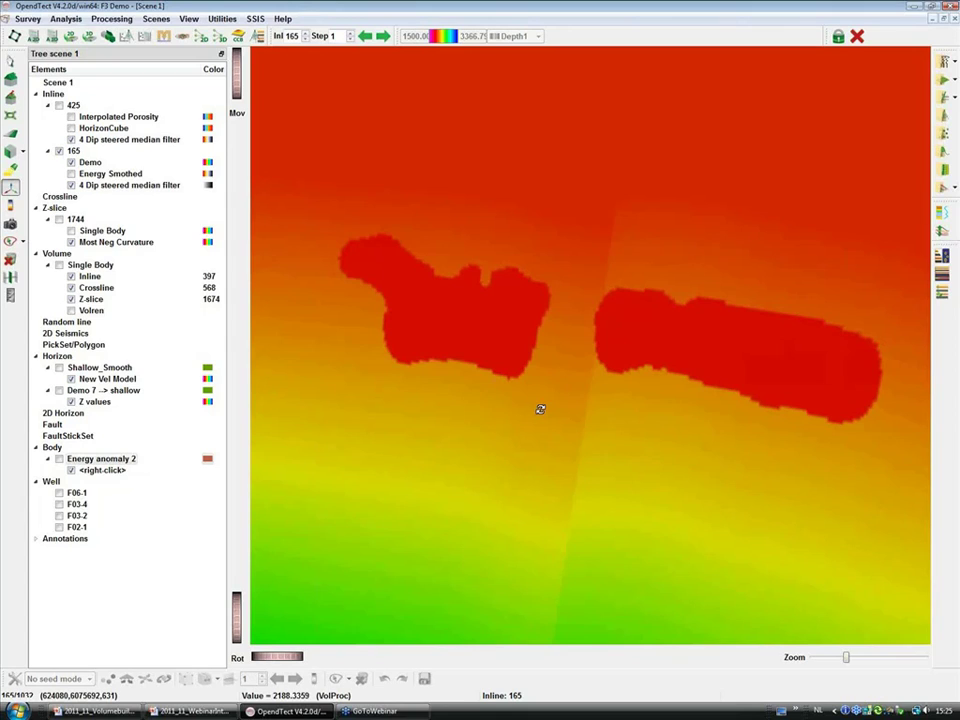
pyautogui.scroll(-4, 540, 409)
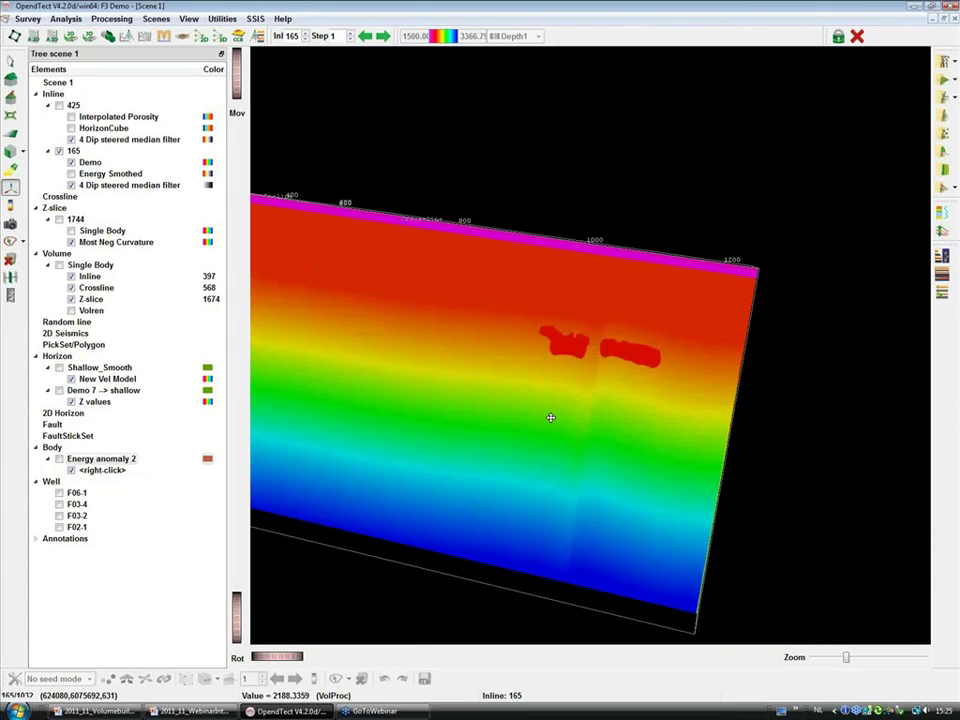
pyautogui.moveTo(550, 417); pyautogui.dragTo(581, 393)
pyautogui.scroll(5, 581, 393)
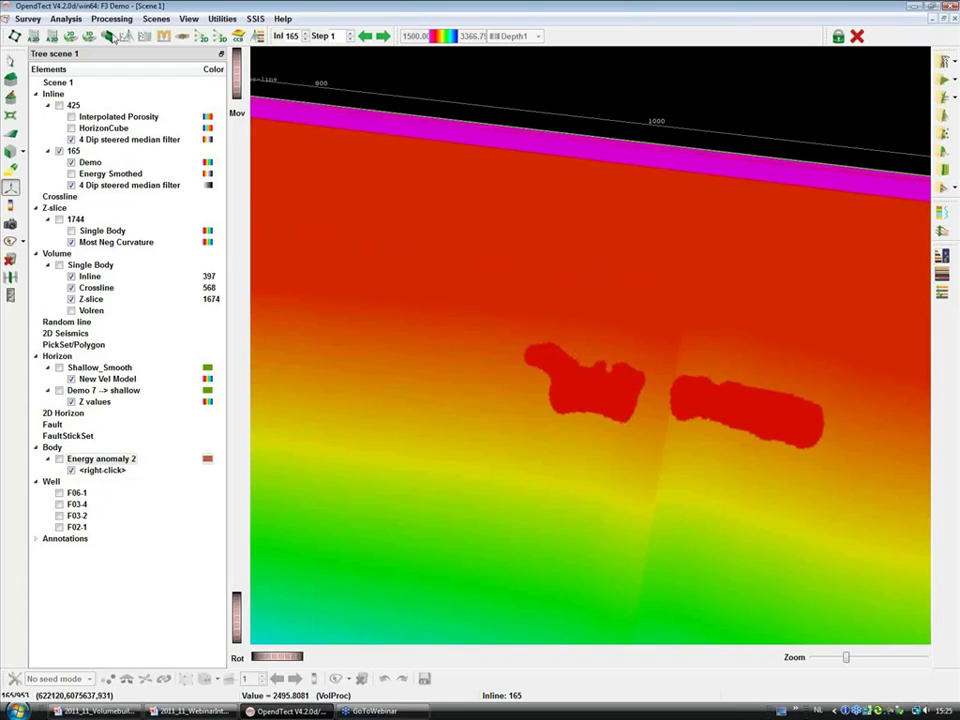
pyautogui.click(113, 37)
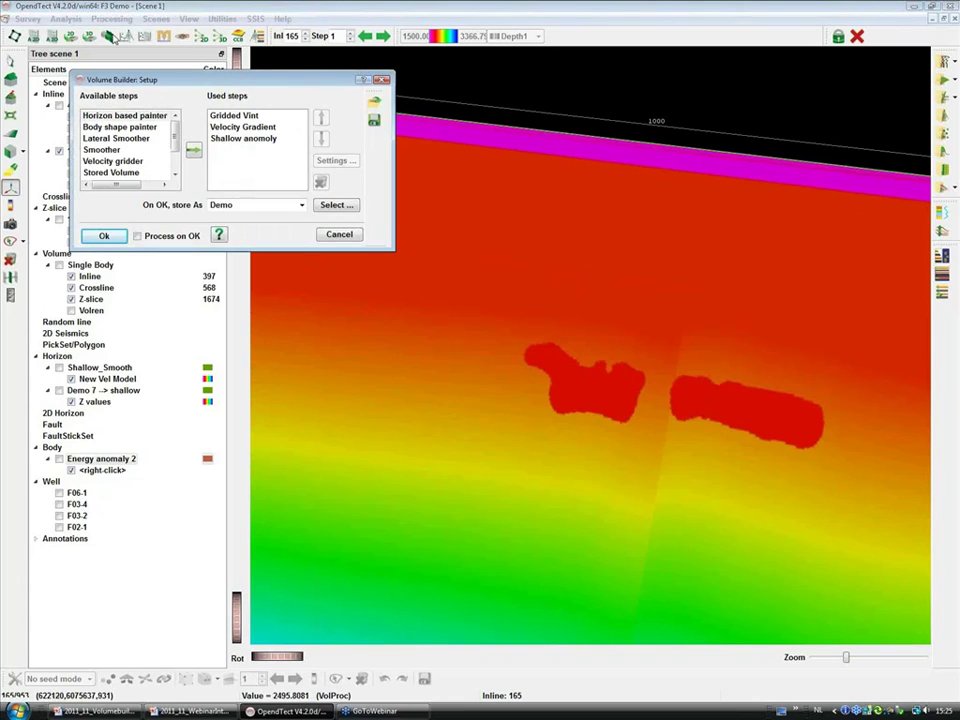
pyautogui.click(110, 149)
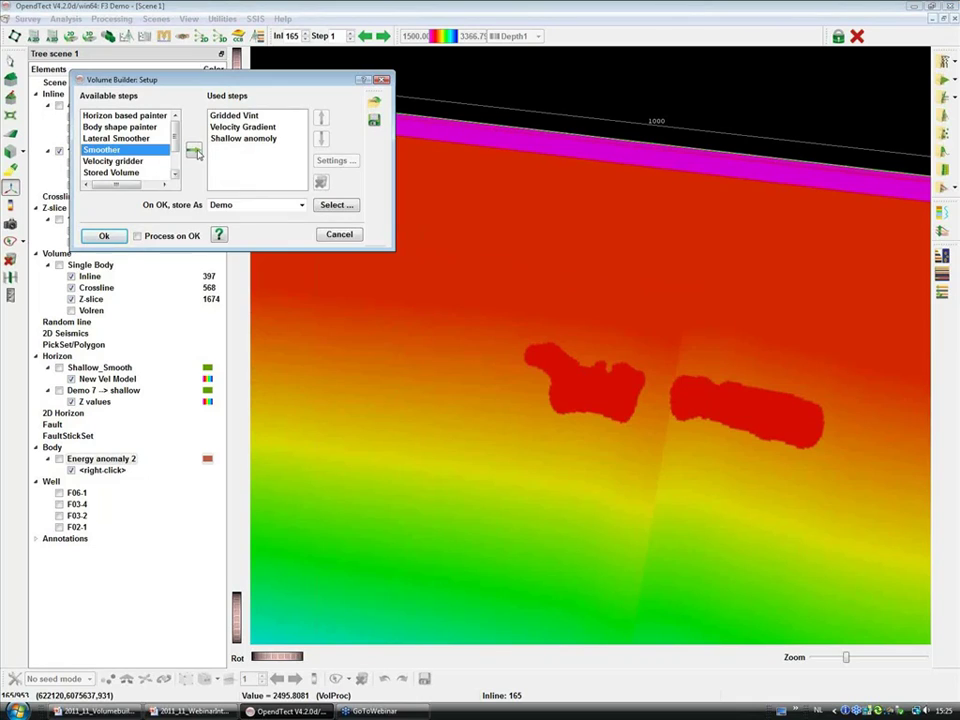
pyautogui.click(195, 150)
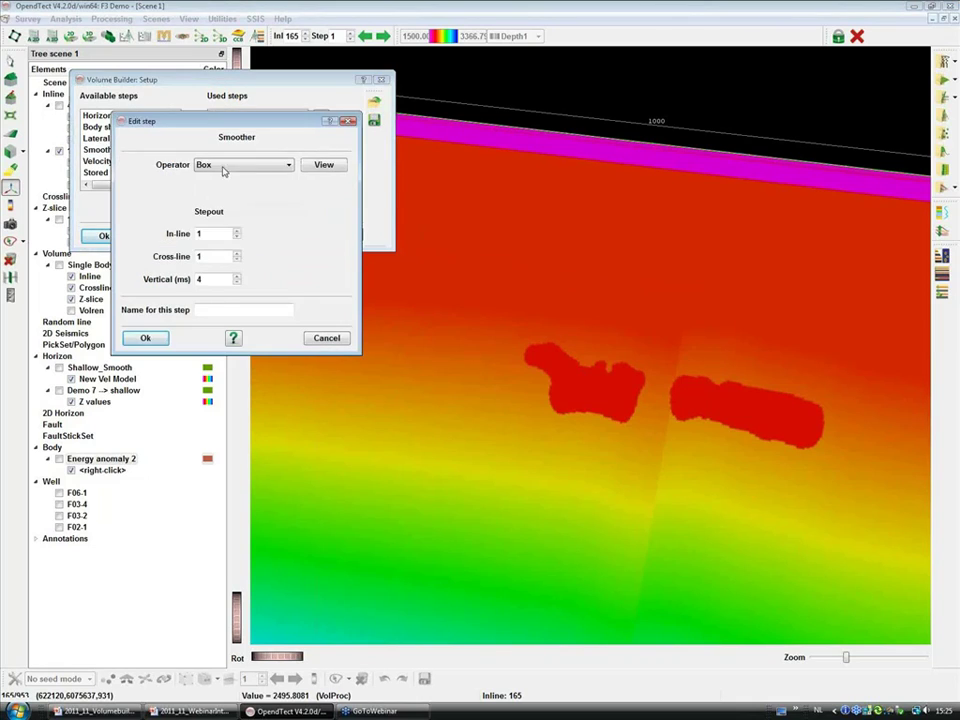
# - Set the smoother's in-line and cross-line stepouts to 5, name the step Smoother, and store the volume builder setup
pyautogui.click(237, 232)
pyautogui.click(237, 232)
pyautogui.click(237, 232)
pyautogui.click(237, 232)
pyautogui.click(237, 254)
pyautogui.click(237, 254)
pyautogui.click(216, 312)
pyautogui.write('Smoother')
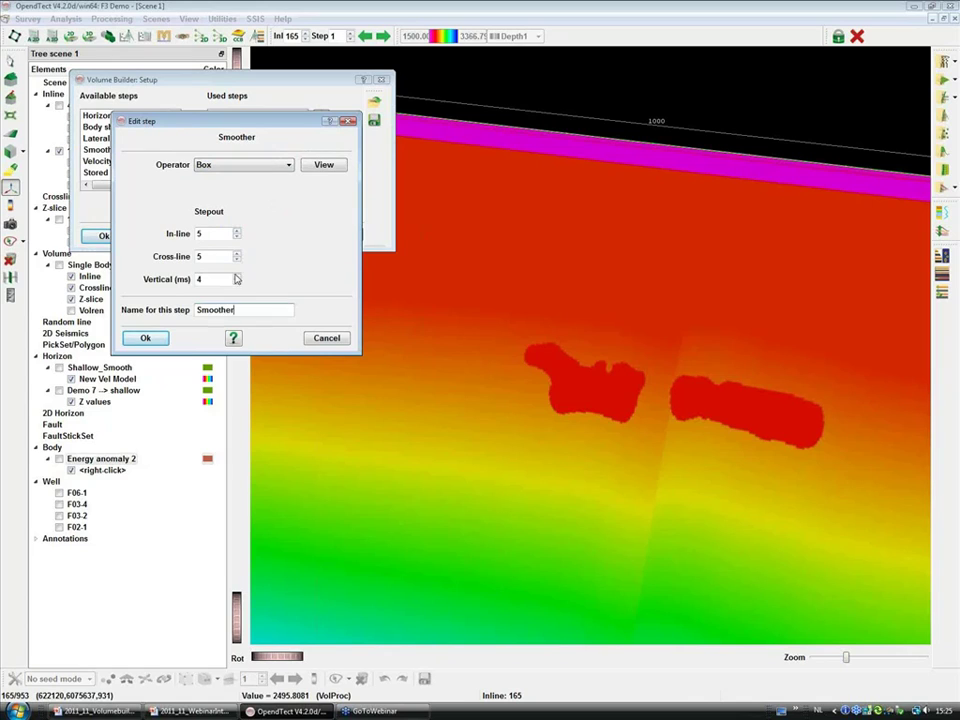
pyautogui.click(145, 338)
pyautogui.click(102, 236)
# - Reload the Demo velocities on inline 165 and inspect the edges of the smoothed anomaly across the section
pyautogui.rightClick(97, 163)
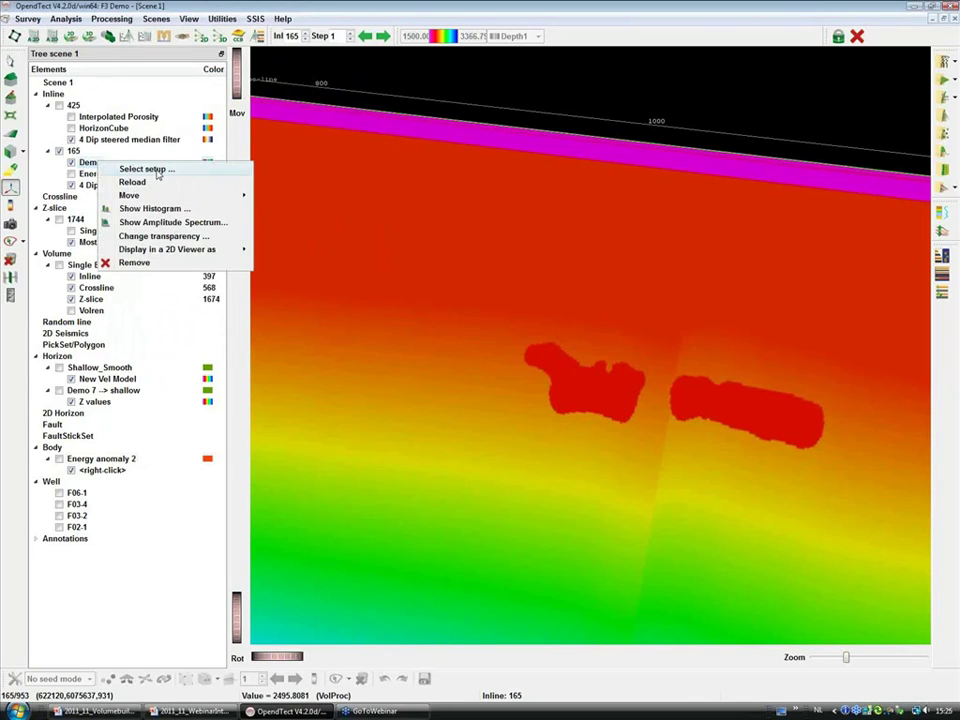
pyautogui.click(155, 182)
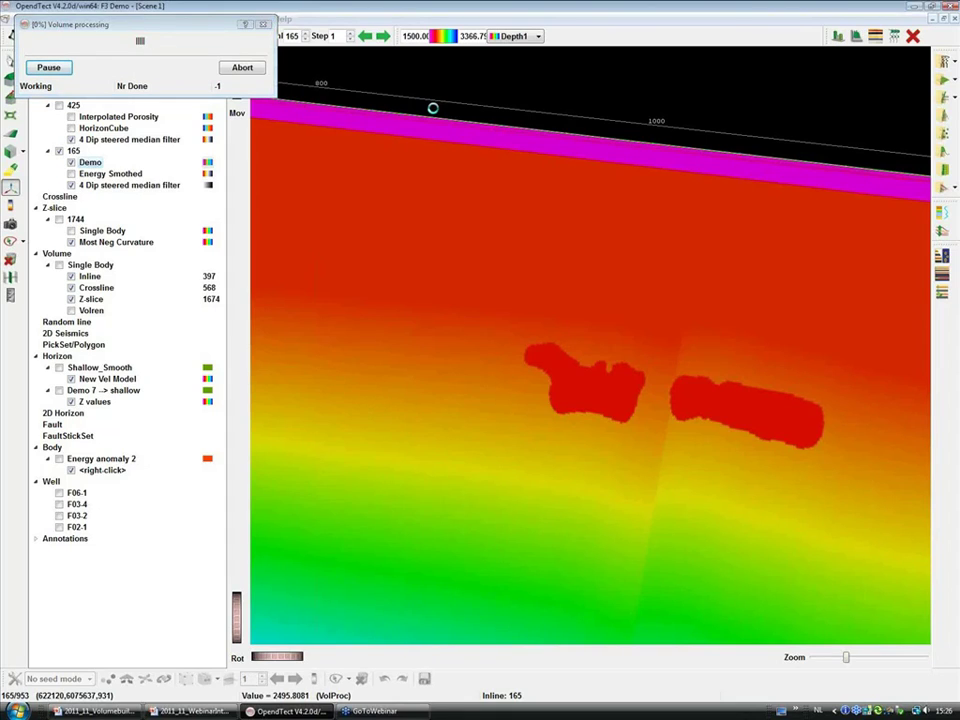
pyautogui.moveTo(434, 107); pyautogui.dragTo(814, 503)
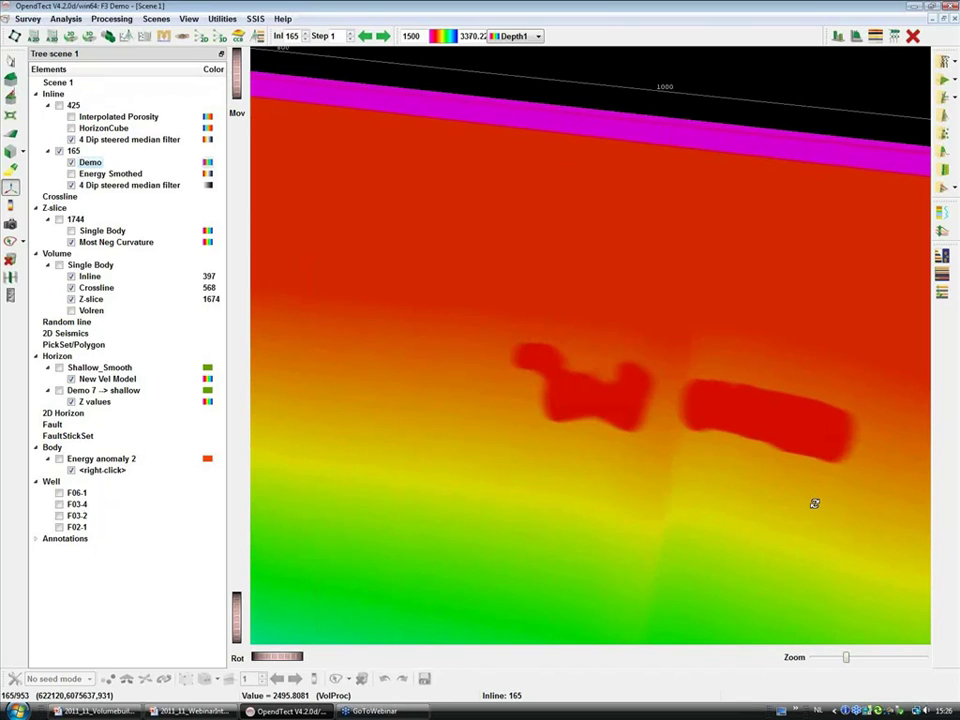
pyautogui.moveTo(814, 503); pyautogui.dragTo(771, 446, button='middle')
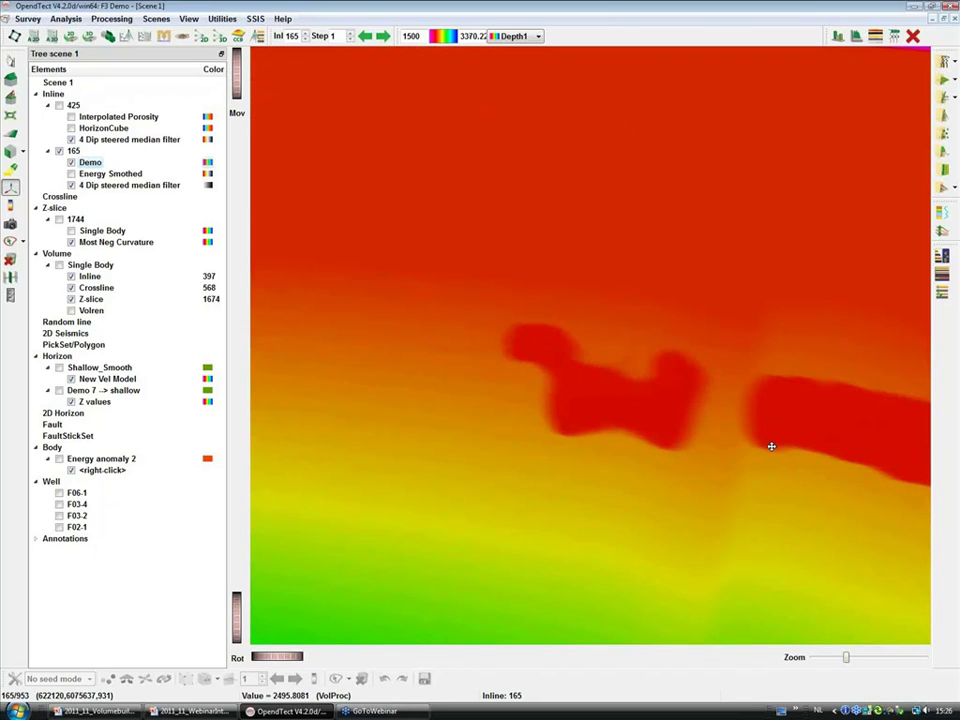
pyautogui.moveTo(771, 446); pyautogui.dragTo(572, 417)
pyautogui.scroll(-5, 572, 417)
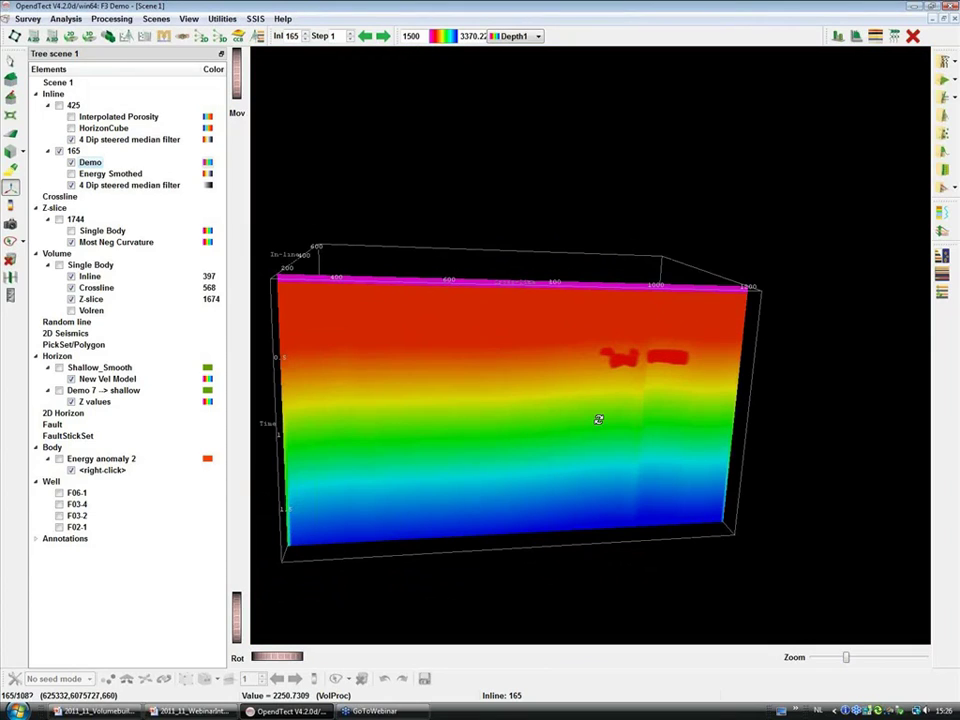
pyautogui.scroll(2, 598, 419)
pyautogui.moveTo(598, 419); pyautogui.dragTo(610, 397)
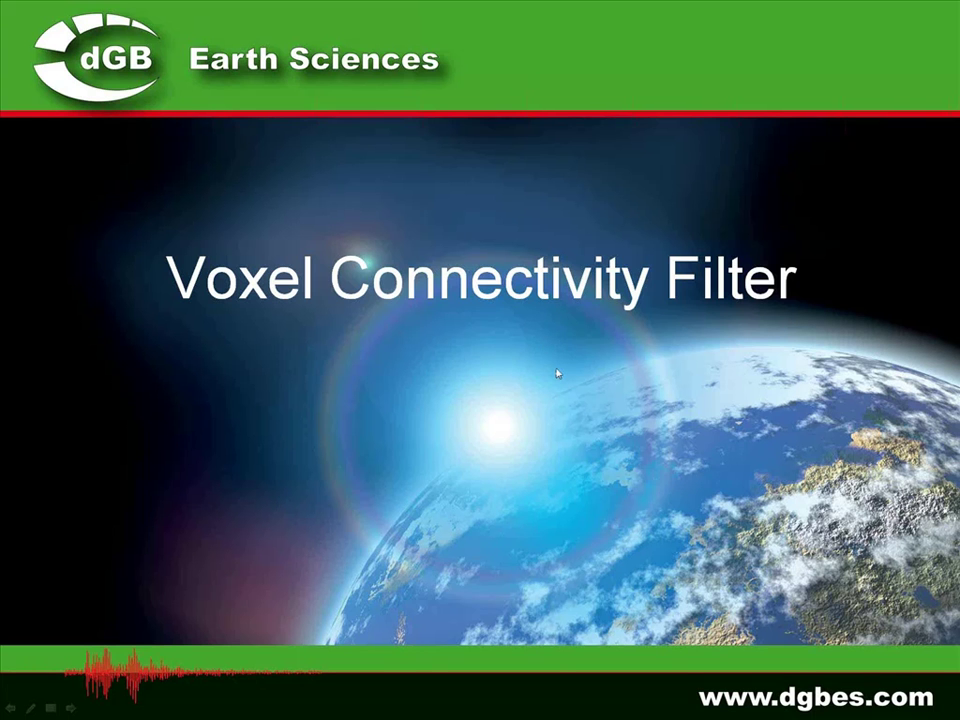
pyautogui.click(557, 373)
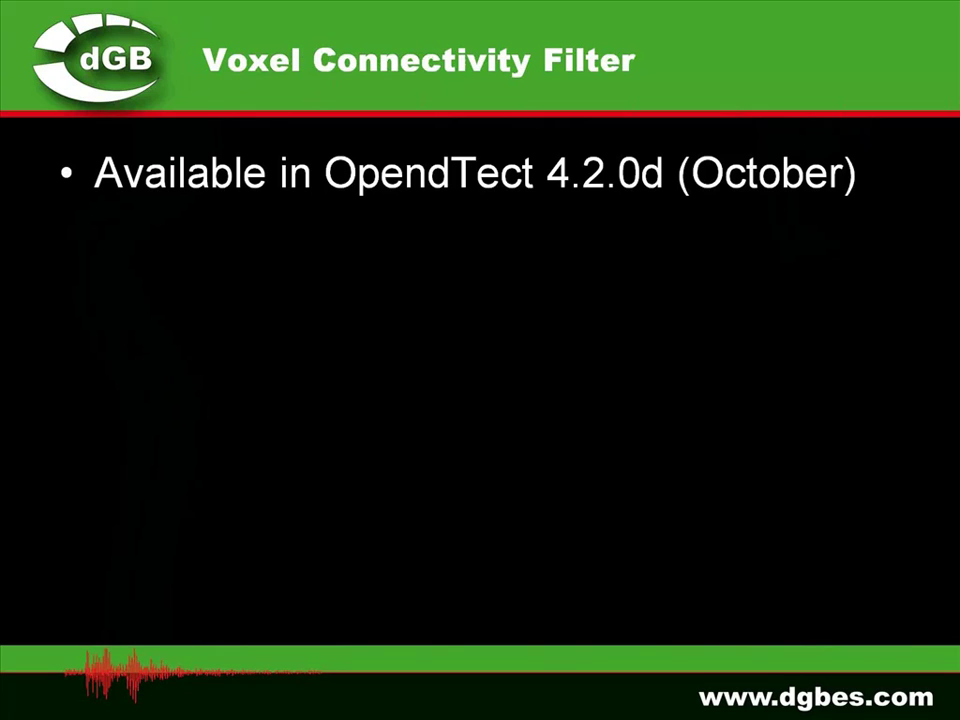
pyautogui.click(446, 408)
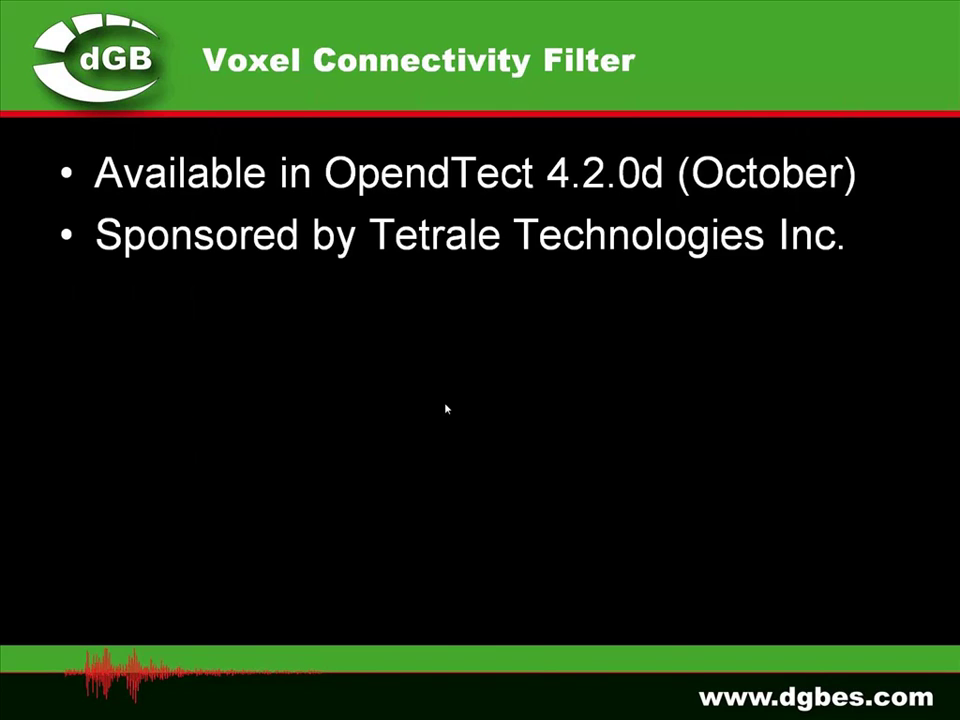
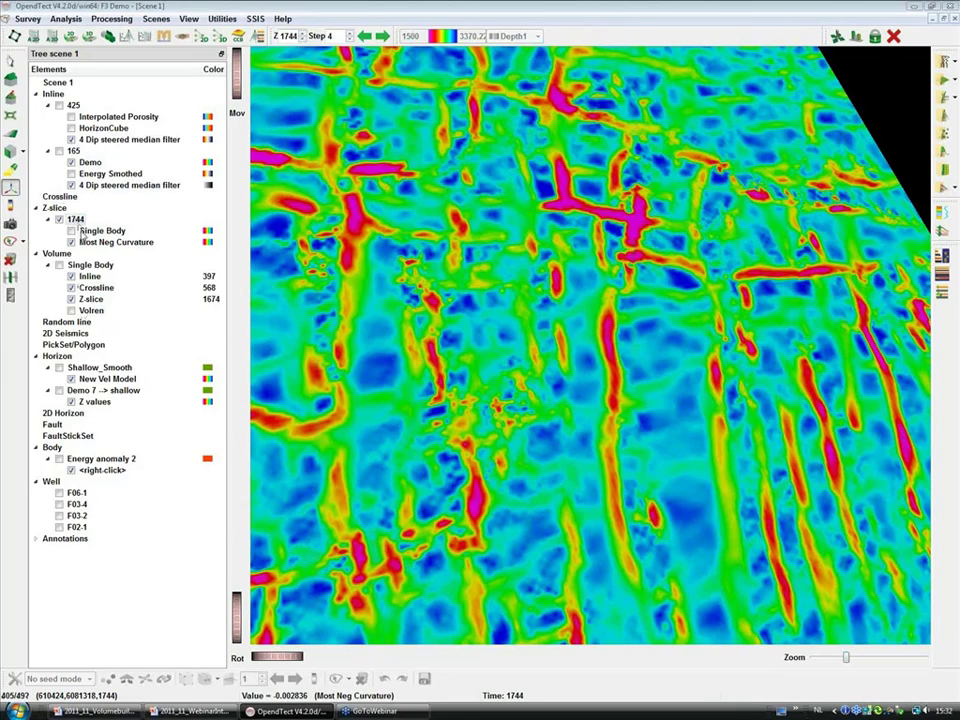
# - View the histogram of the Most Neg Curvature attribute on Z-slice 1744 and close it after checking the value distribution
pyautogui.click(88, 244)
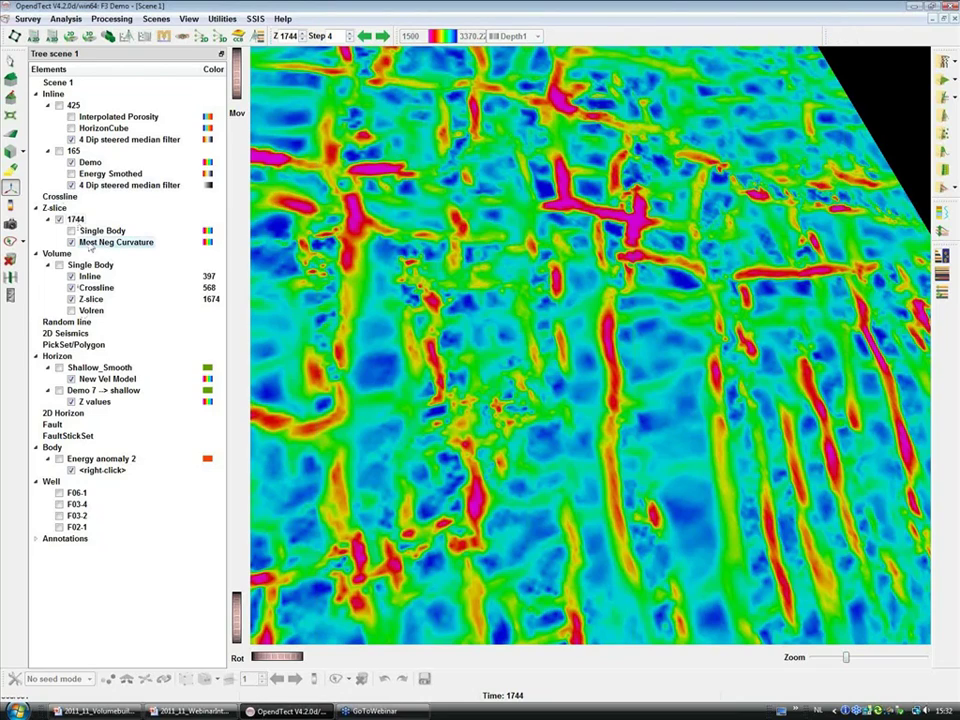
pyautogui.rightClick(90, 246)
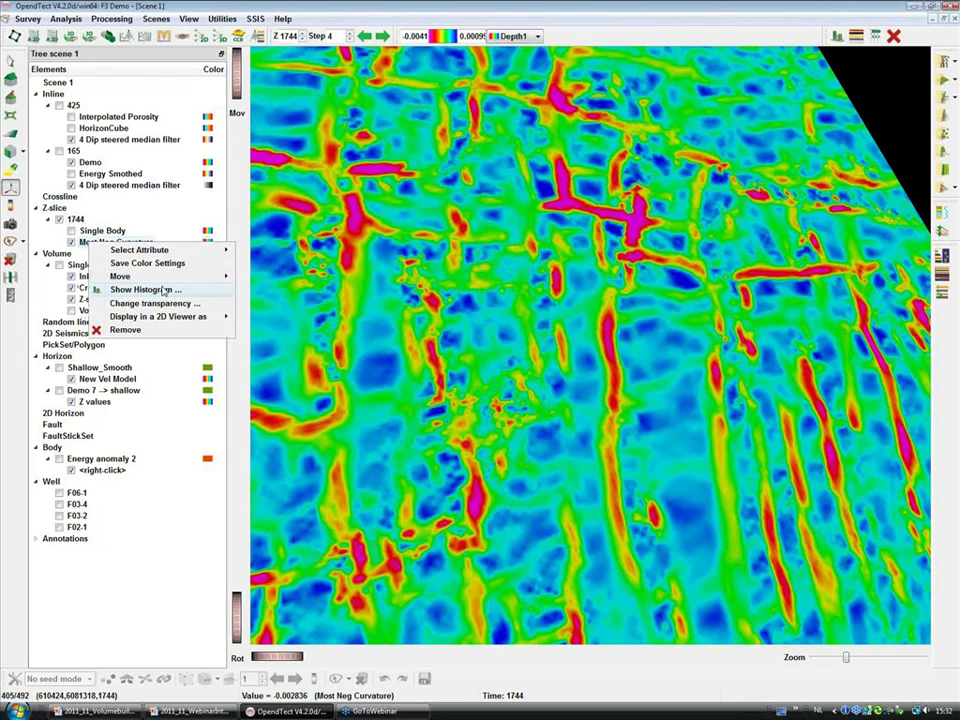
pyautogui.click(165, 290)
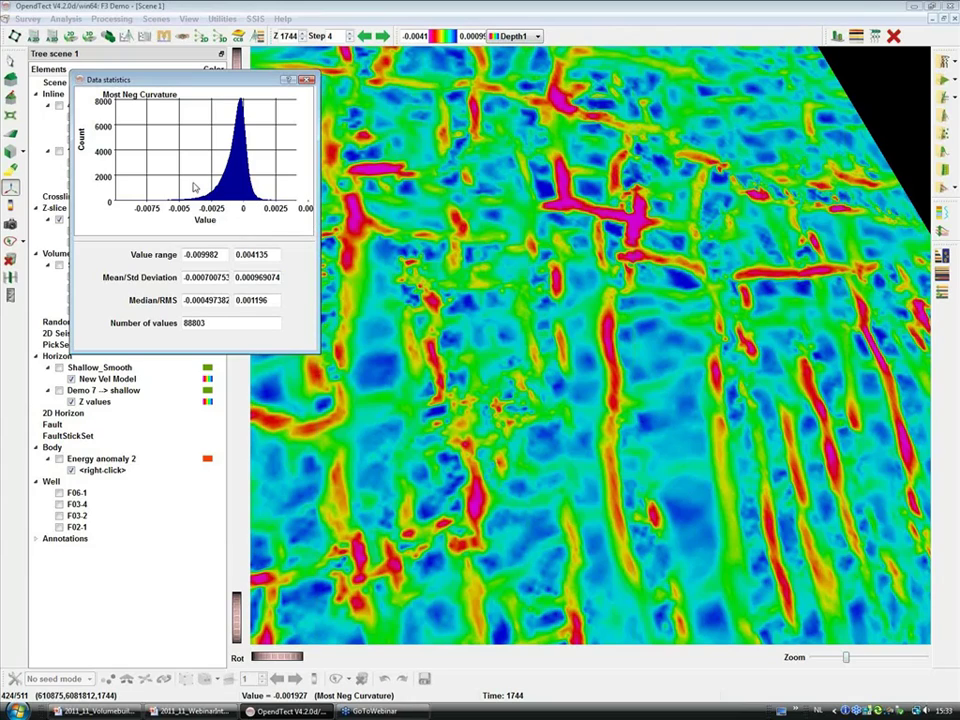
pyautogui.click(309, 81)
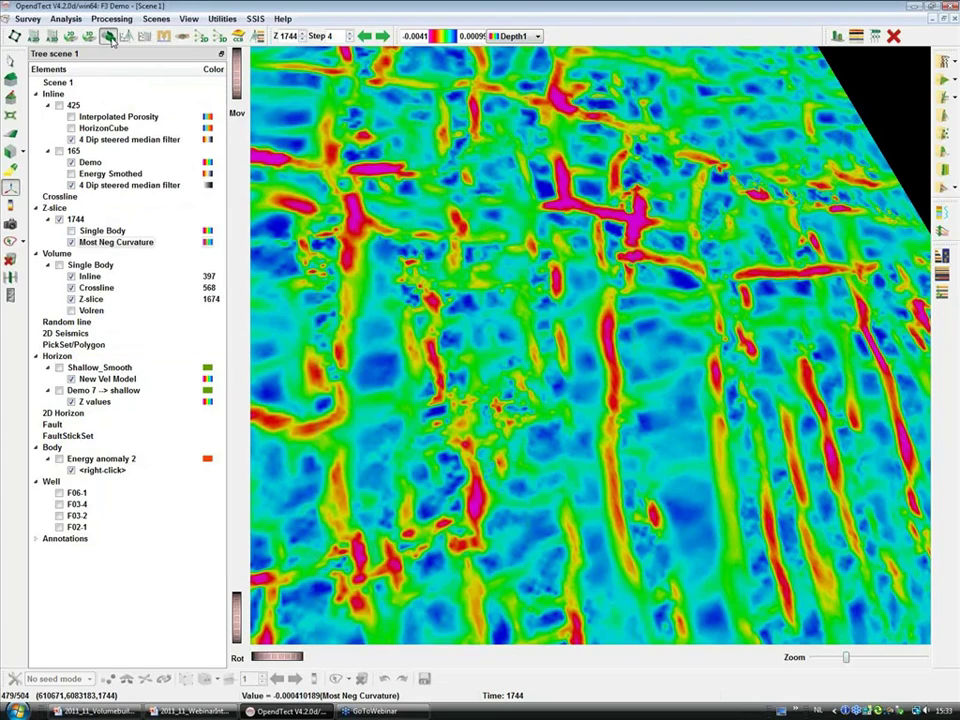
# - Open the volume builder setup and remove all of its used velocity model steps
pyautogui.click(110, 36)
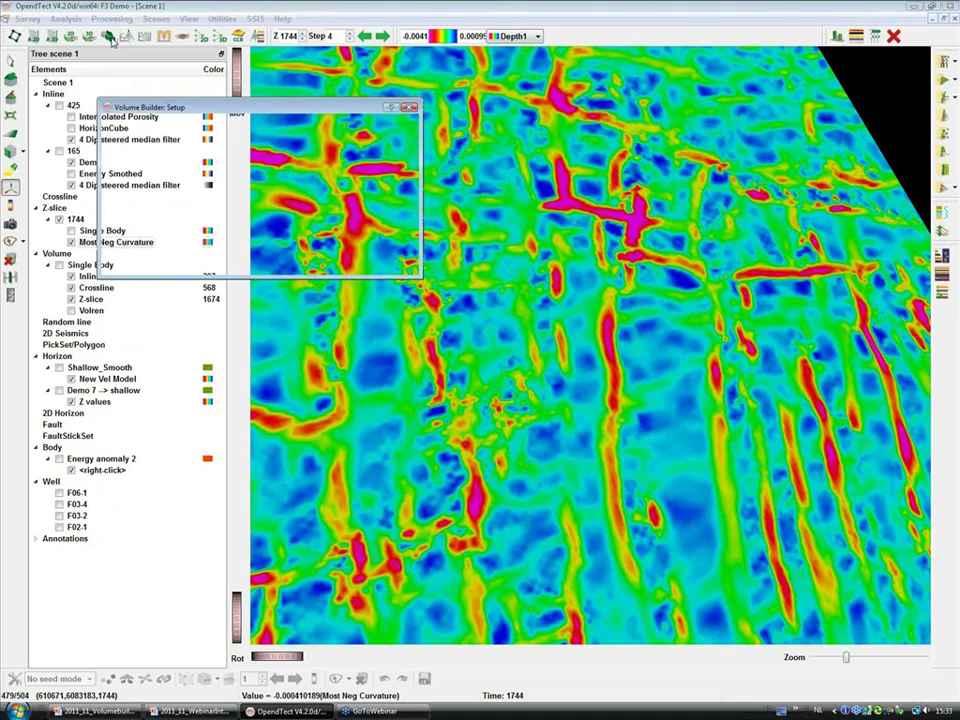
pyautogui.click(311, 167)
pyautogui.click(303, 156)
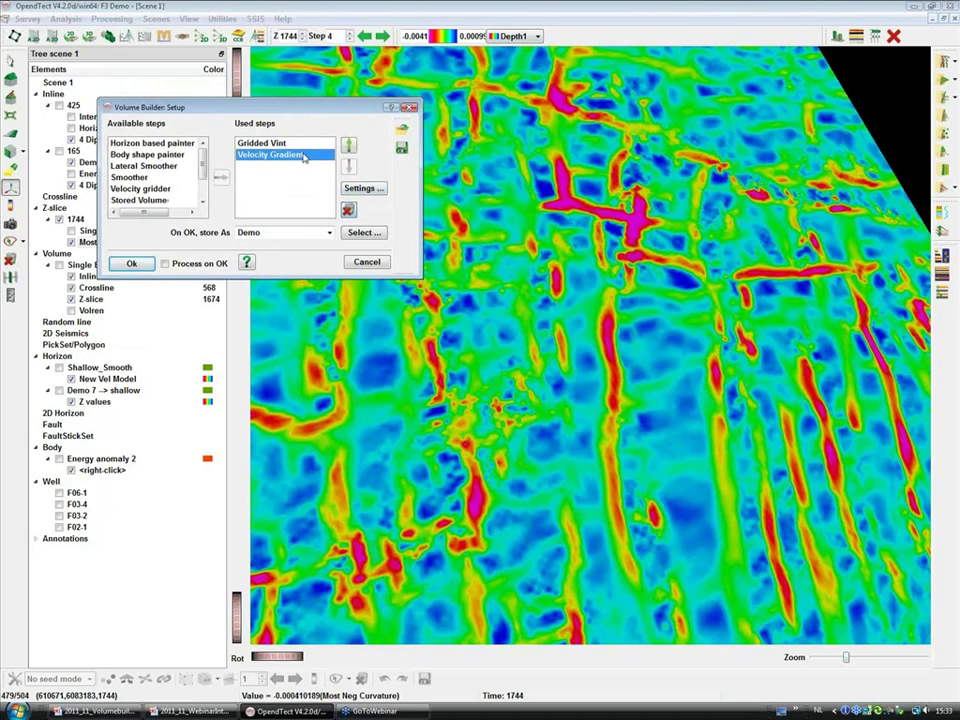
pyautogui.click(347, 210)
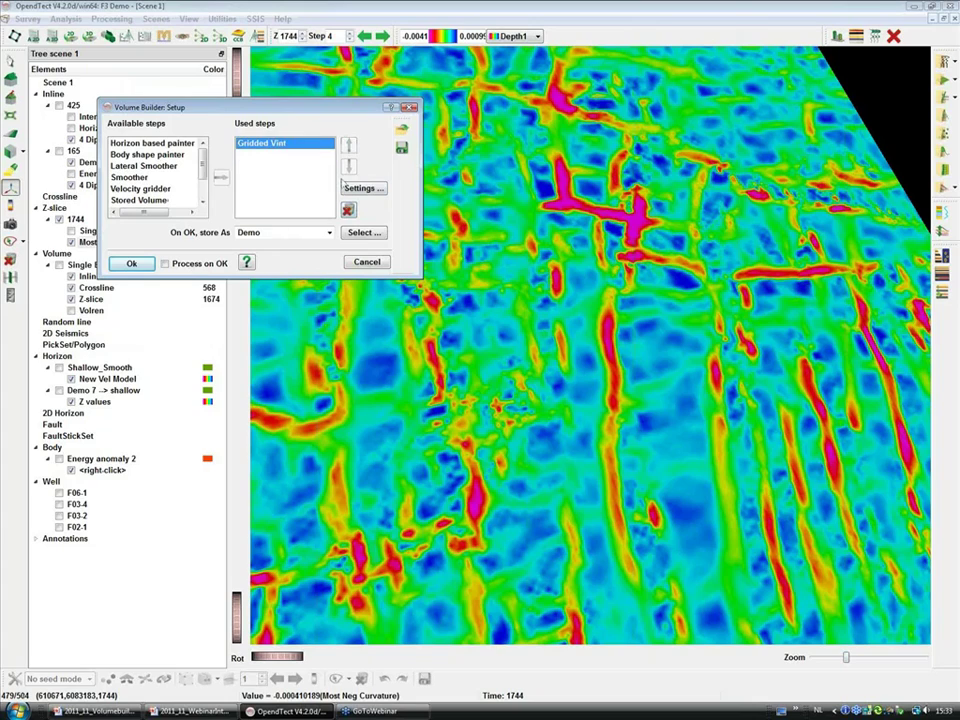
pyautogui.click(347, 210)
# - Add a Stored Volume step to the volume builder setup with Most Neg Curvature as its input cube
pyautogui.click(160, 178)
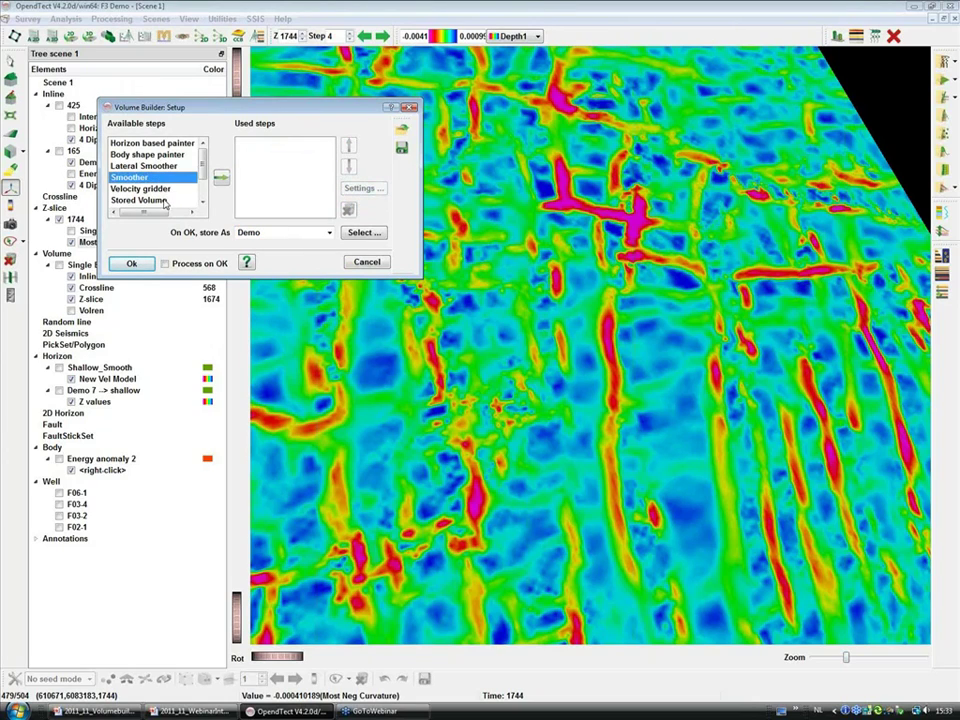
pyautogui.click(160, 200)
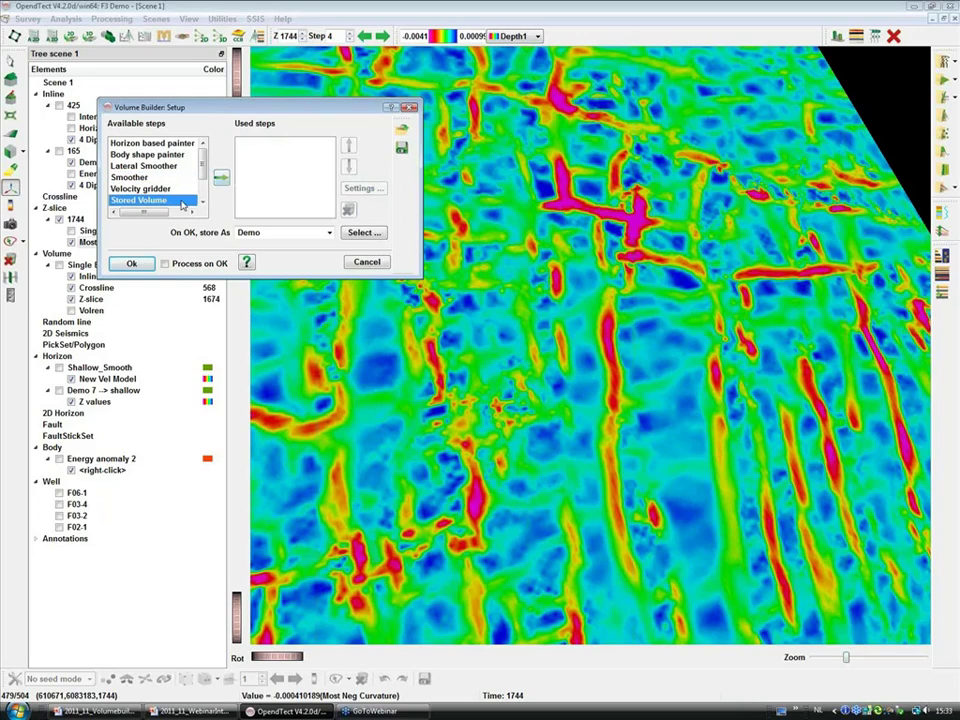
pyautogui.click(221, 179)
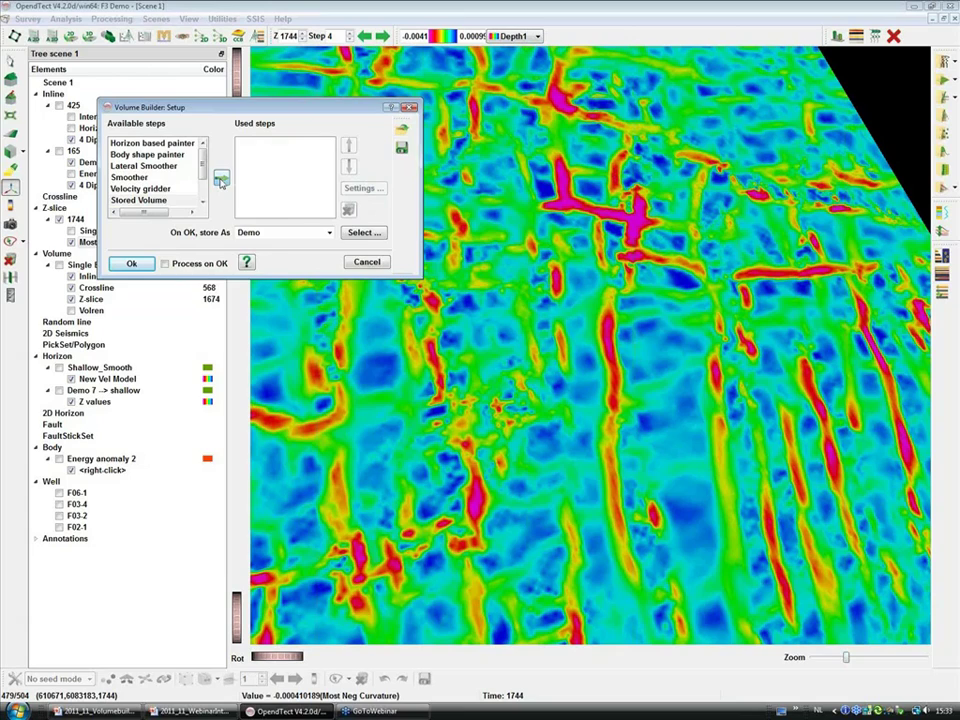
pyautogui.click(221, 179)
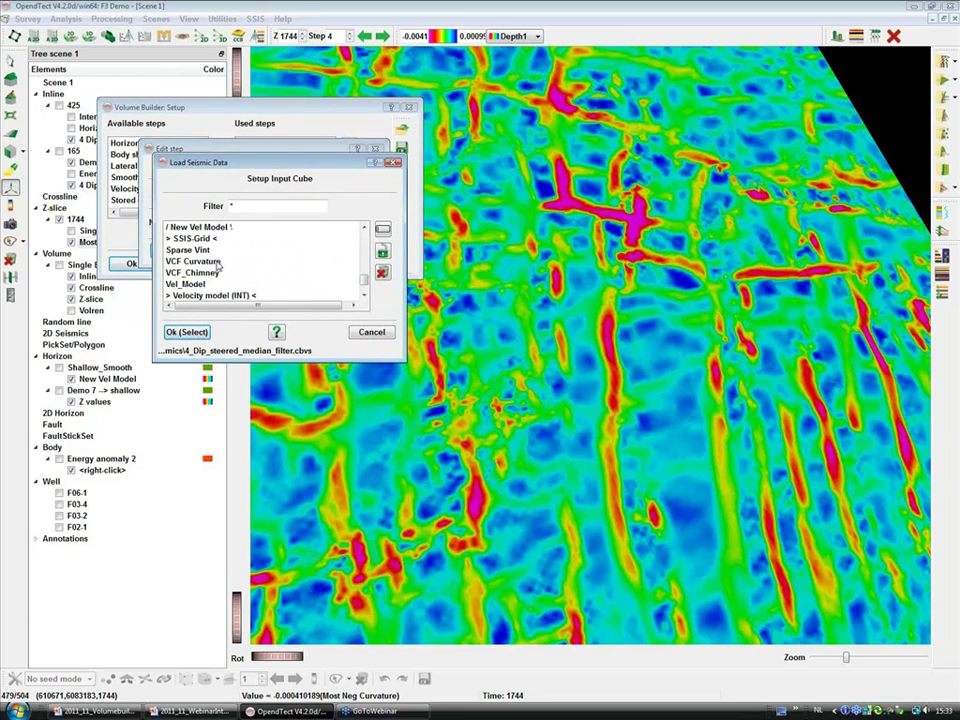
pyautogui.scroll(-1, 217, 265)
pyautogui.scroll(3, 219, 265)
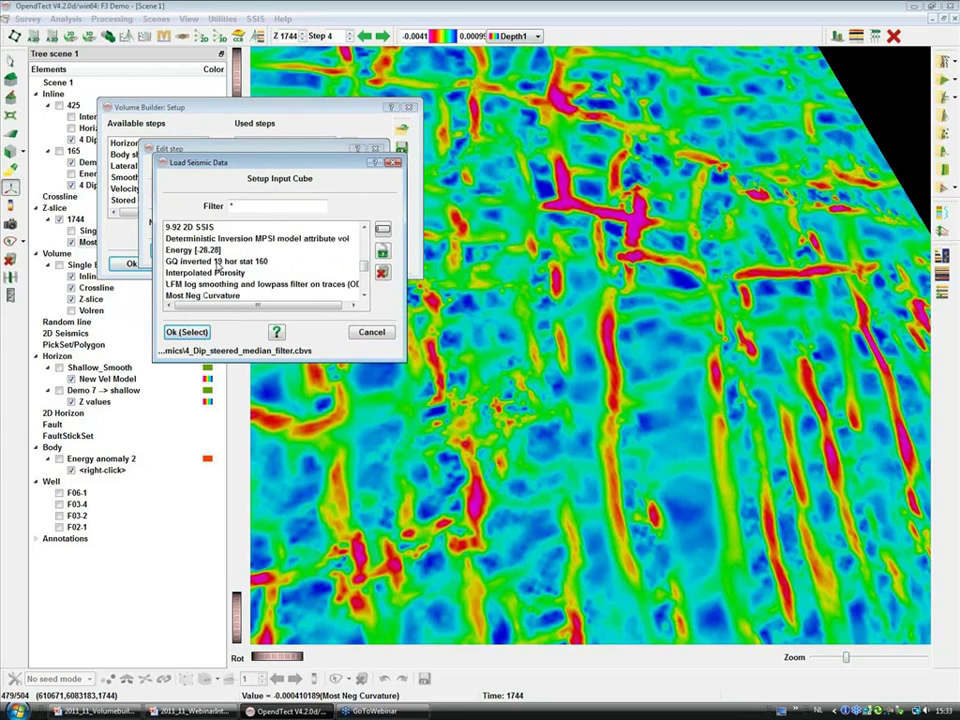
pyautogui.scroll(-1, 224, 262)
pyautogui.click(226, 262)
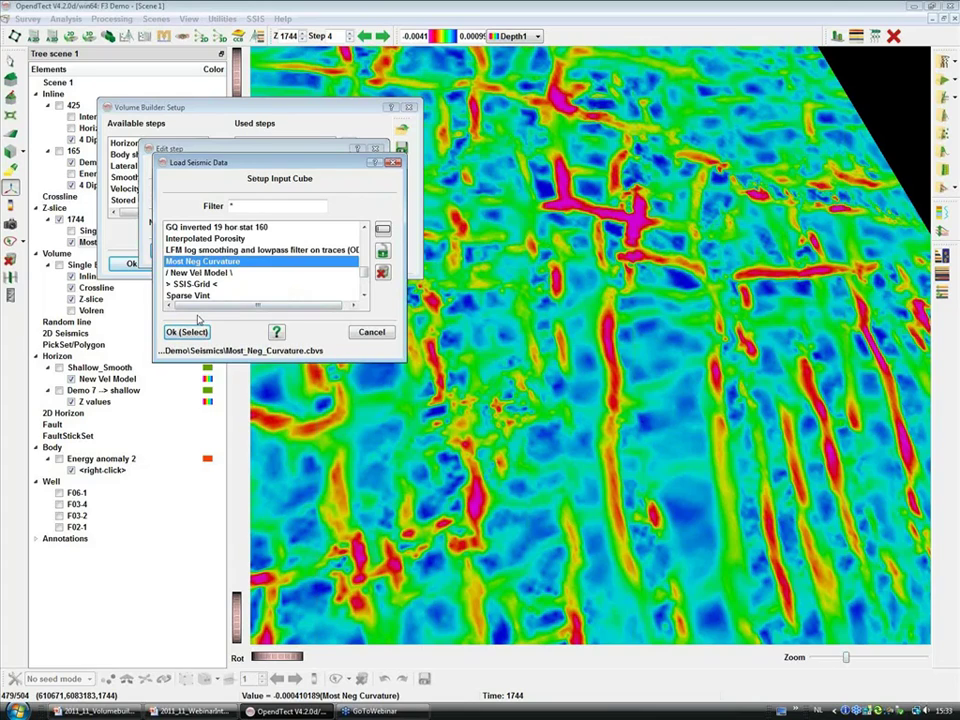
pyautogui.click(187, 331)
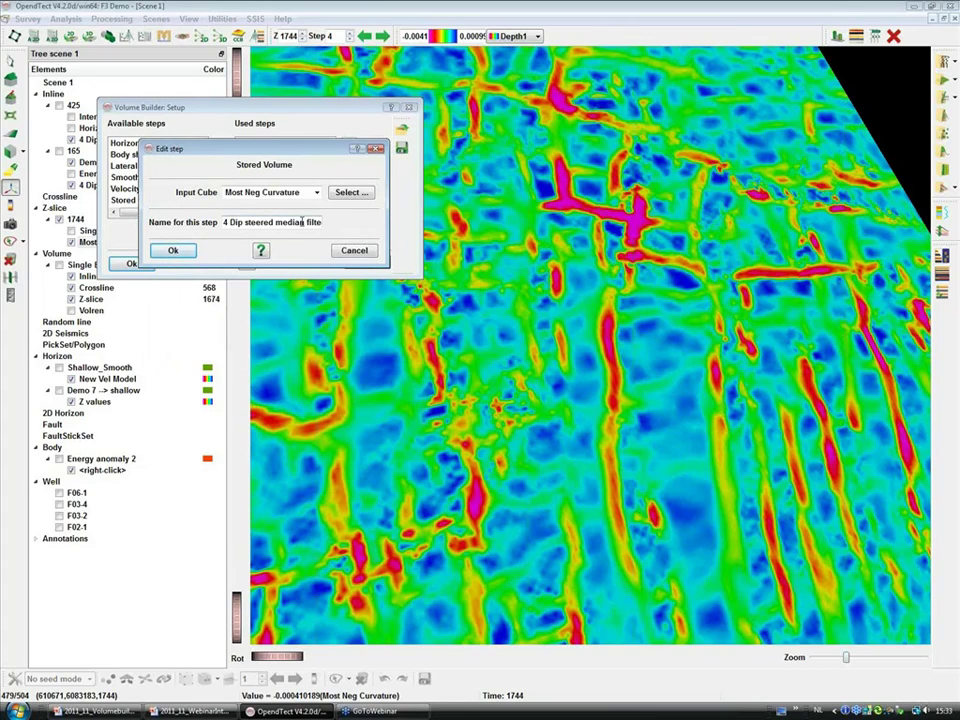
# - Name the stored volume step Most neg curvature and accept its settings
pyautogui.tripleClick(302, 222)
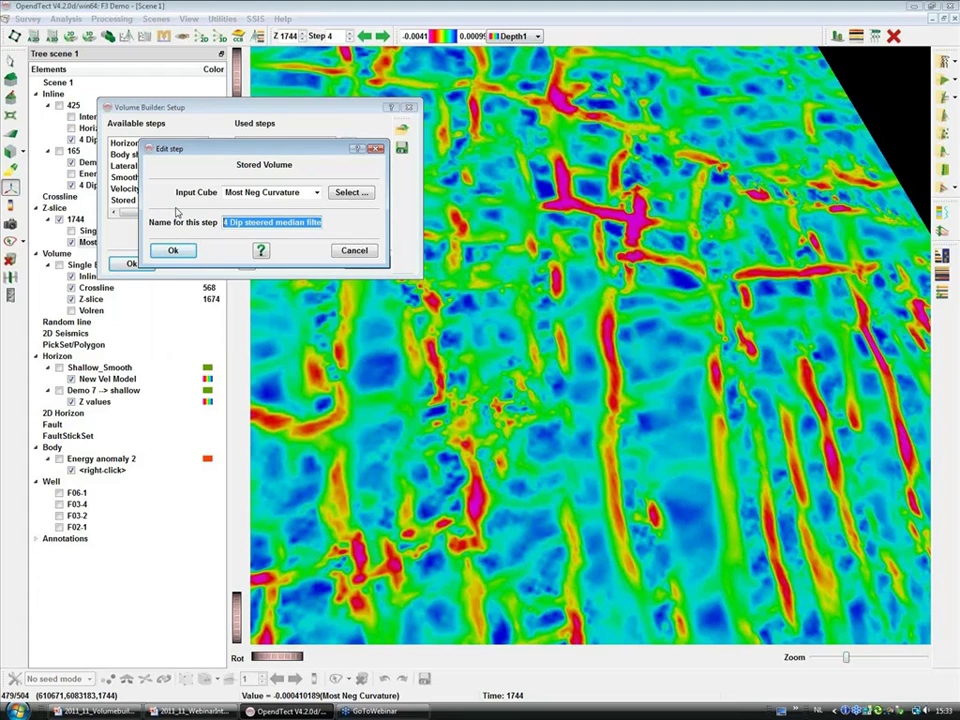
pyautogui.write('Most ne')
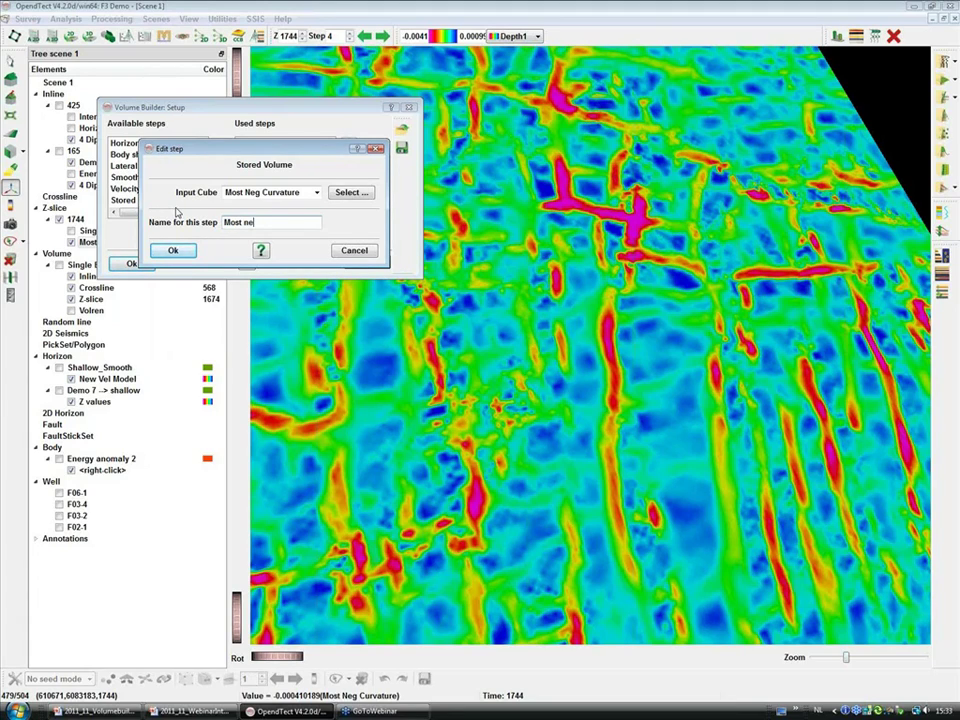
pyautogui.write('g curvature')
pyautogui.click(173, 251)
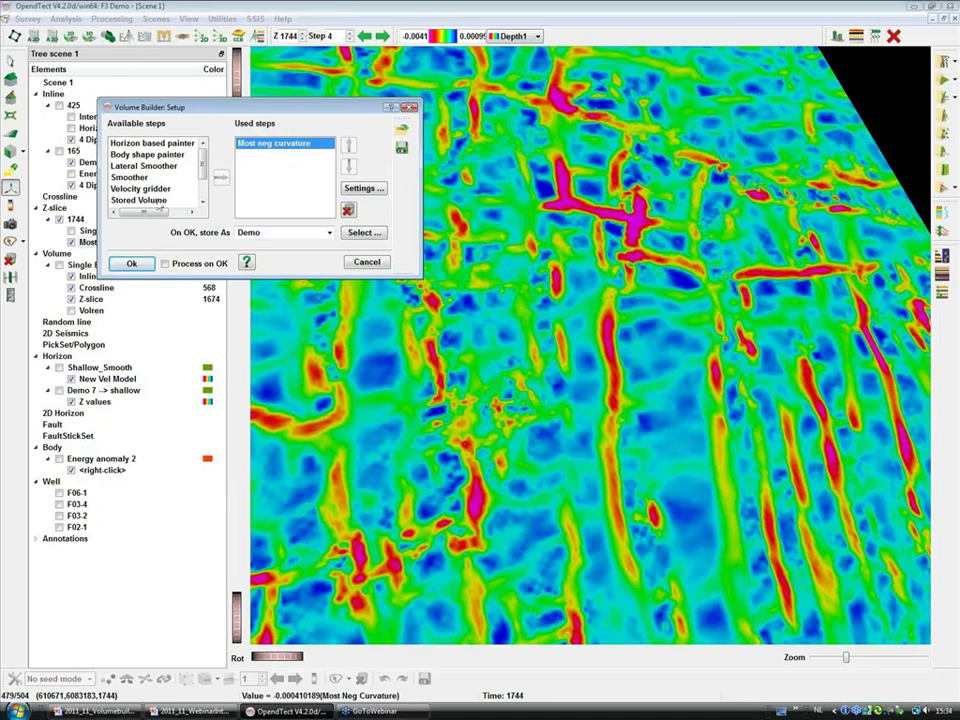
# - Add a Voxel Connectivity Filter step to the volume builder setup that keeps values less than -0.002
pyautogui.scroll(-1, 140, 190)
pyautogui.click(155, 178)
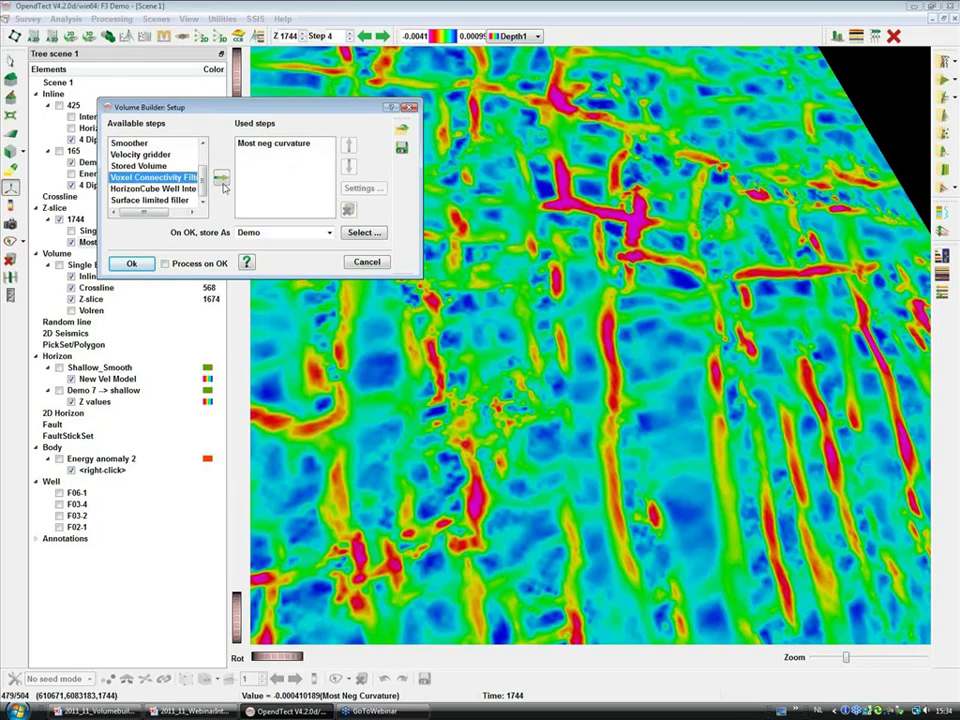
pyautogui.click(221, 179)
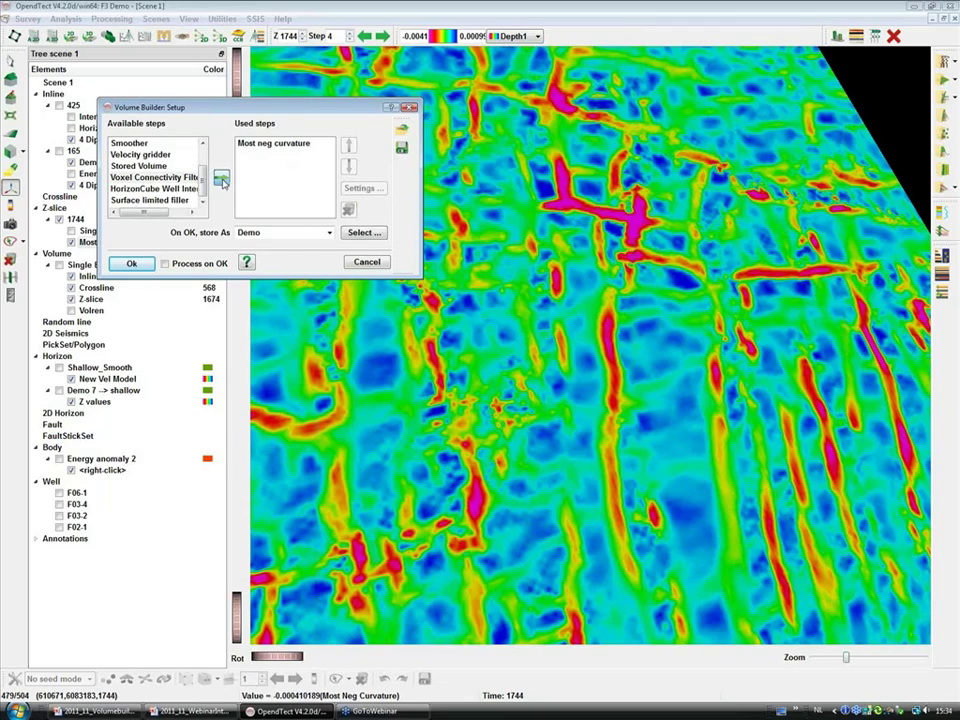
pyautogui.click(334, 244)
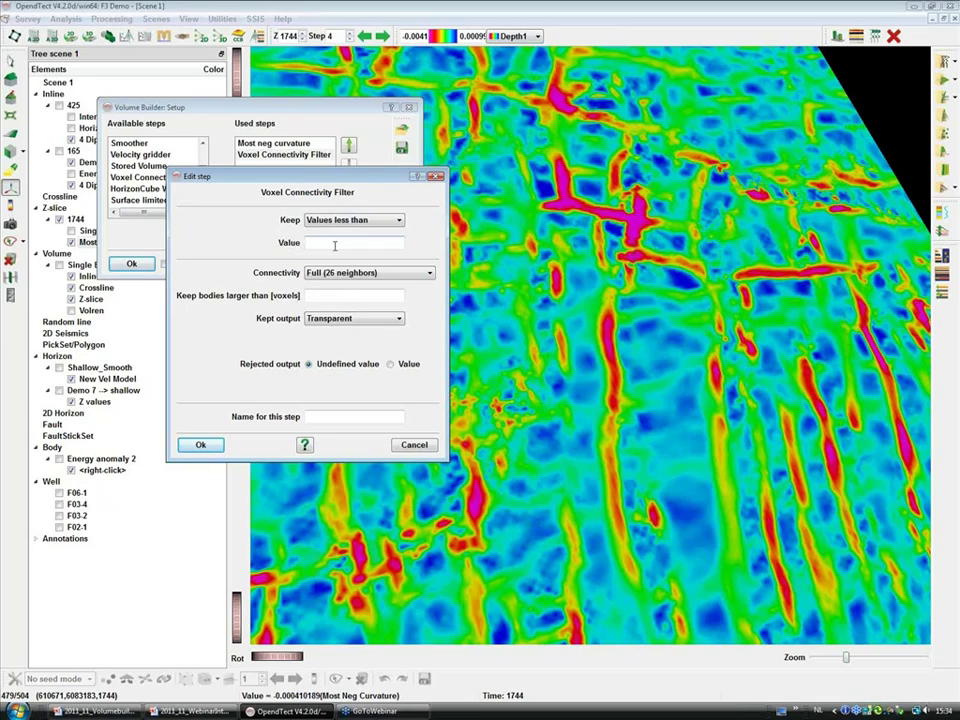
pyautogui.write('-0.002')
# - Set the filter's connectivity to common faces (6 neighbors) and keep bodies larger than 1 voxel
pyautogui.click(357, 272)
pyautogui.click(369, 283)
pyautogui.click(337, 294)
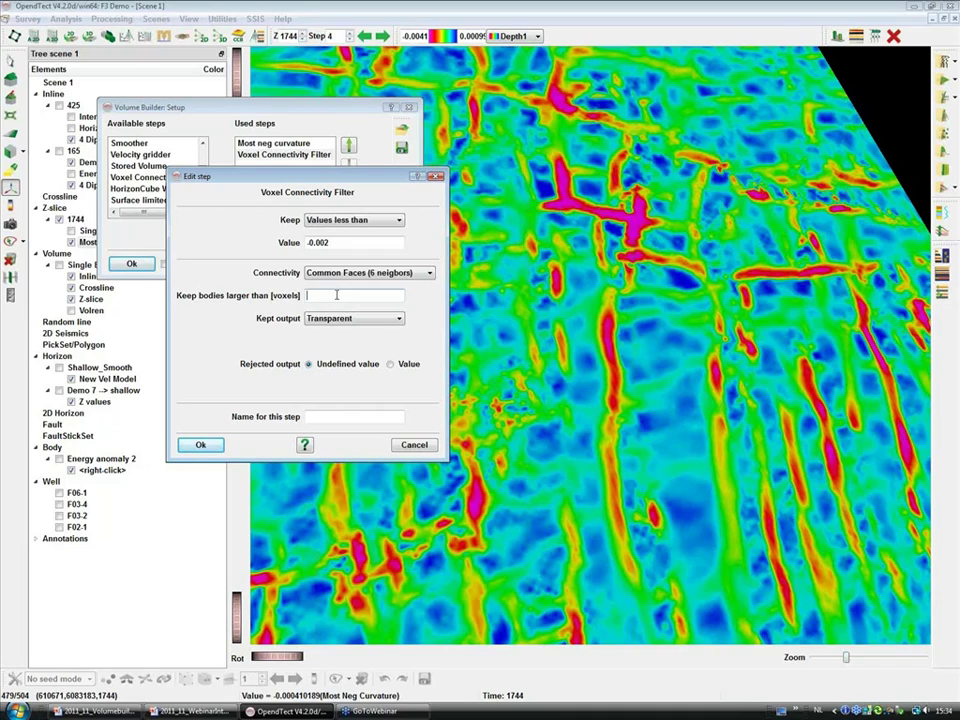
pyautogui.write('1')
# - Output the body-size rank for kept bodies and assign the value -1 to rejected voxels
pyautogui.click(373, 319)
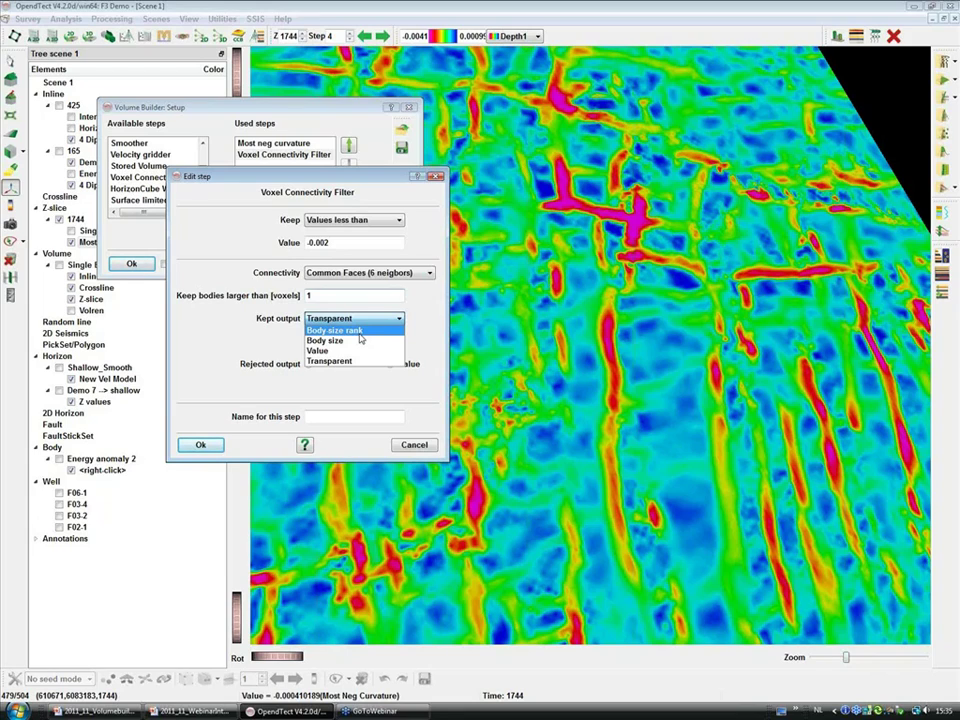
pyautogui.click(362, 331)
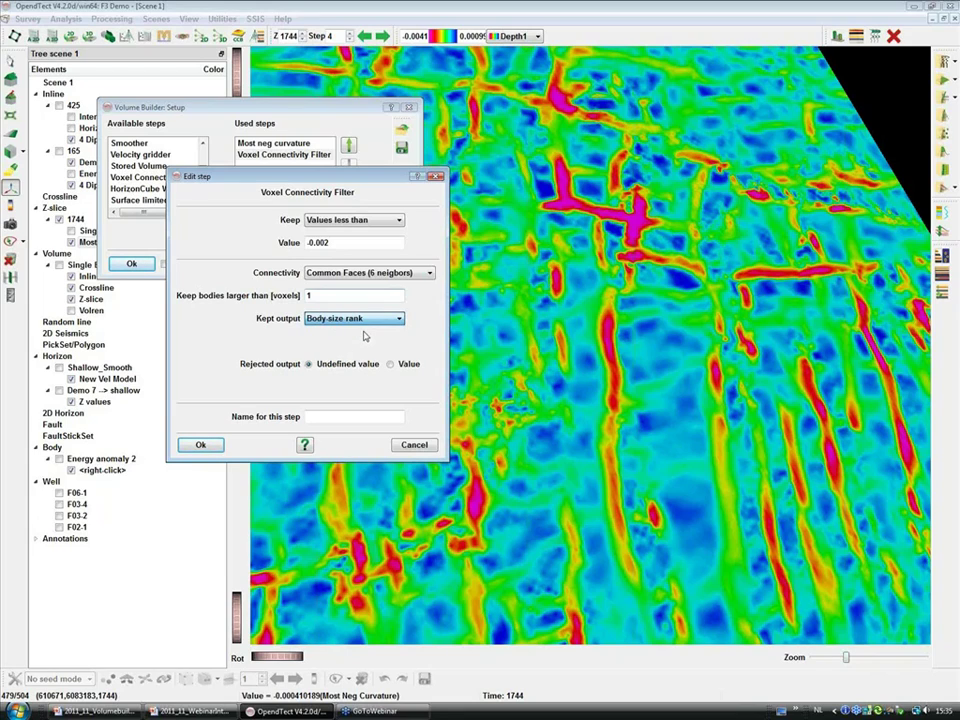
pyautogui.click(317, 367)
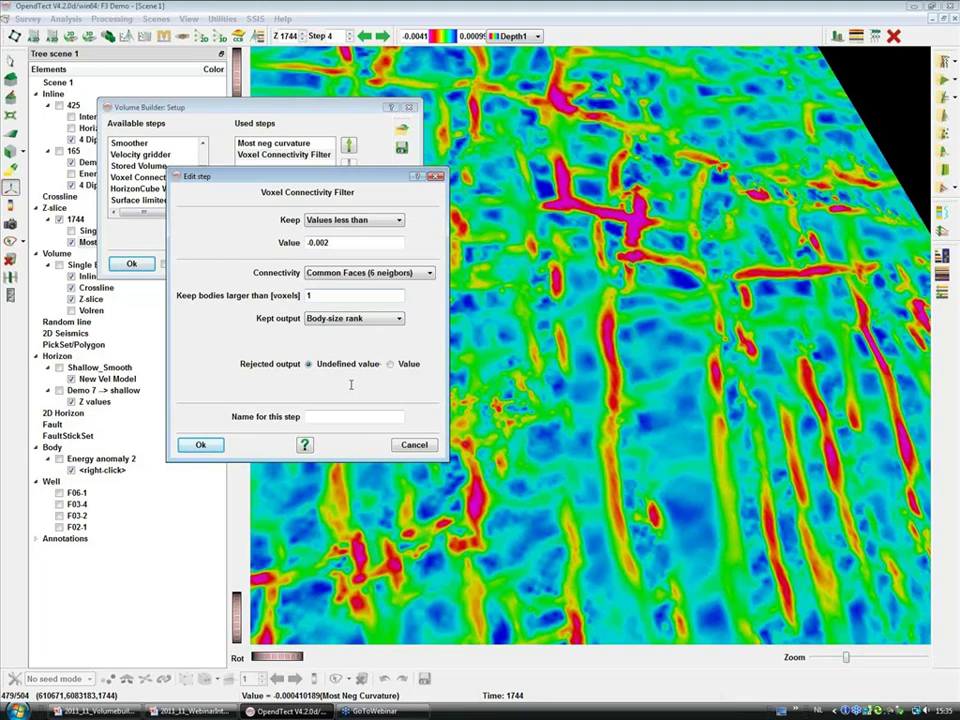
pyautogui.click(389, 364)
pyautogui.click(351, 387)
pyautogui.write('-1')
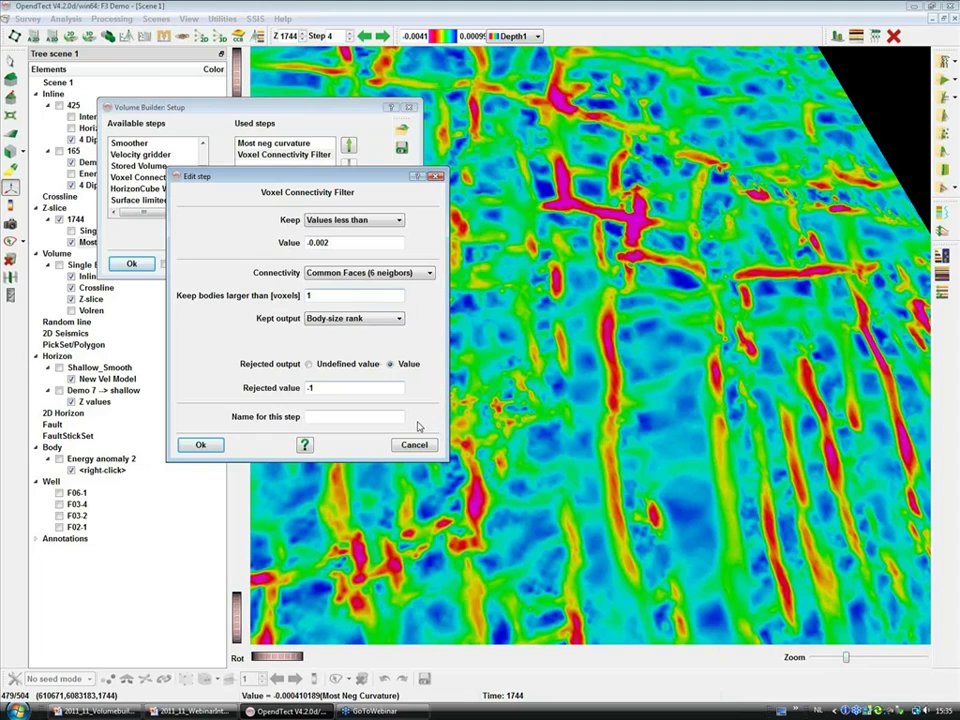
# - Name the filter step VCF Curvature, accept it, and confirm the Demo setup with processing on OK enabled
pyautogui.click(330, 416)
pyautogui.write('VCF Curvature')
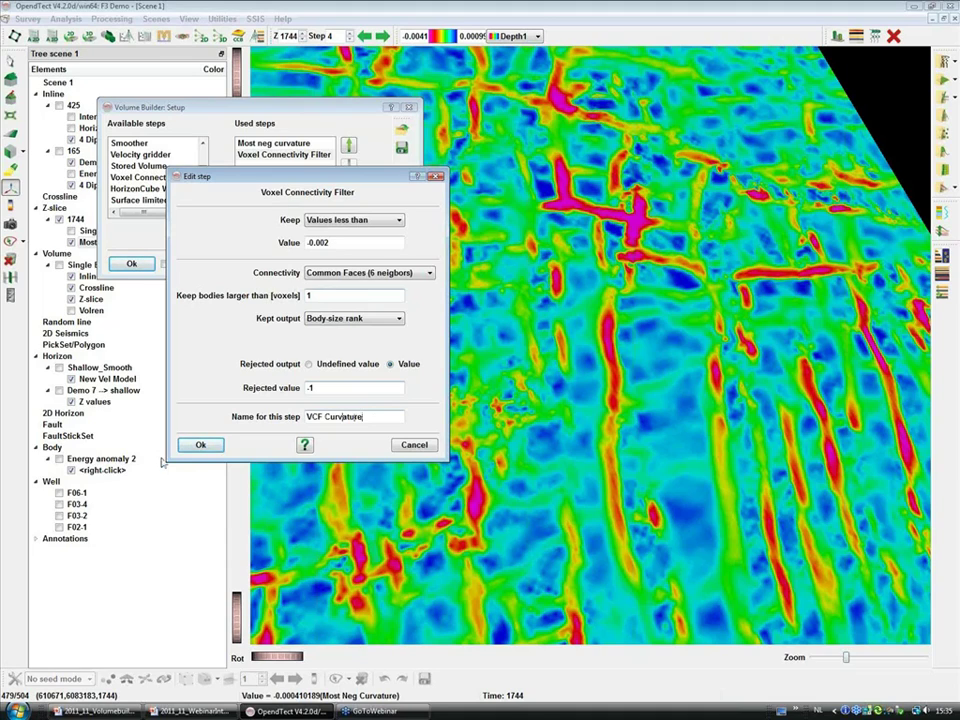
pyautogui.click(199, 445)
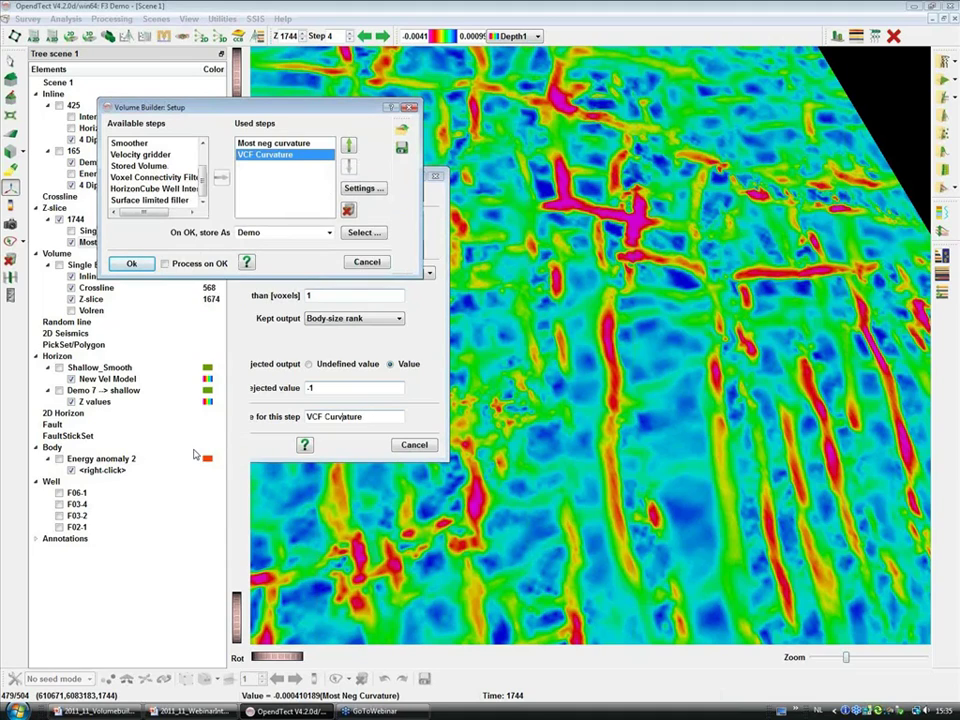
pyautogui.click(164, 263)
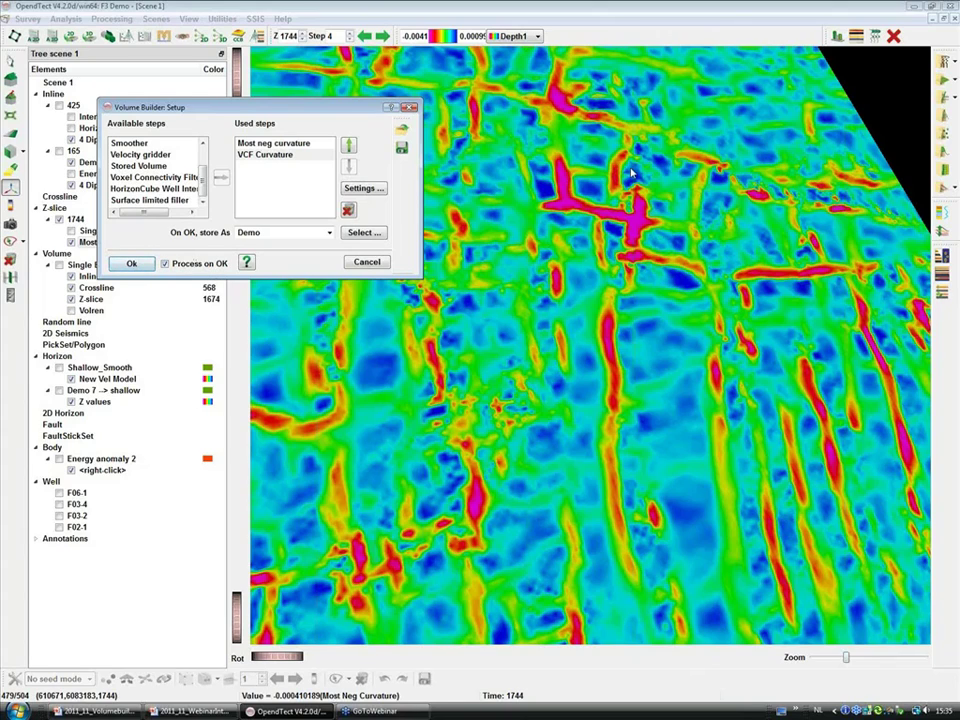
pyautogui.click(133, 264)
# - Limit the volume subselection to an end crossline of 660 and a start time of 1500 ms
pyautogui.click(281, 62)
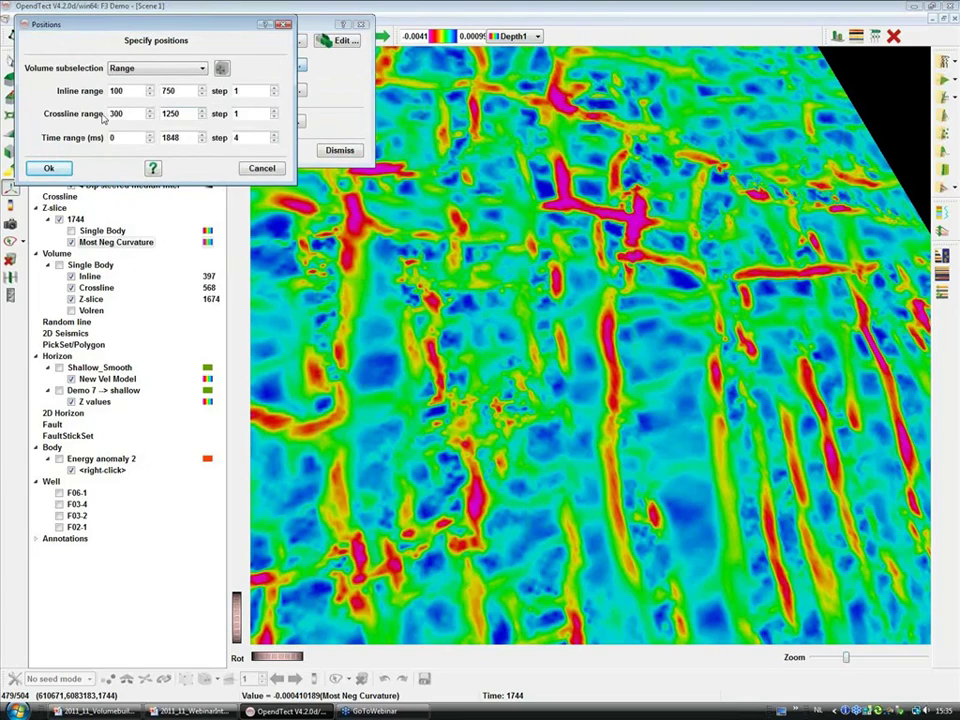
pyautogui.press('Tab')
pyautogui.write('660')
pyautogui.press('Tab')
pyautogui.press('Tab')
pyautogui.write('1500')
pyautogui.click(62, 169)
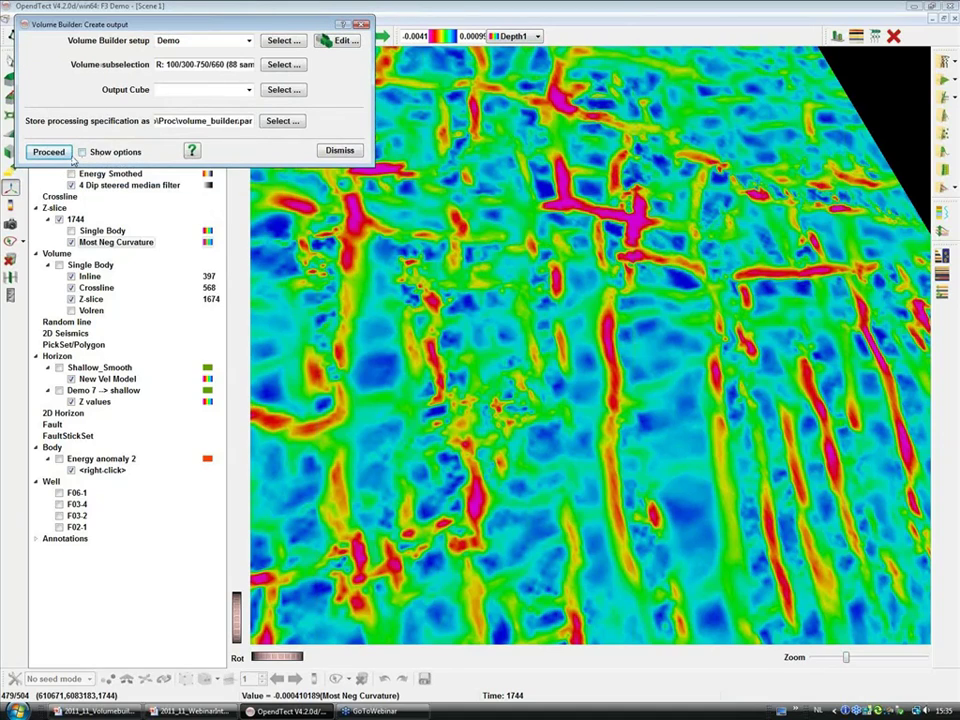
# - Choose VCF Curvature as the output cube, start the processing with overwriting allowed, and dismiss the output window
pyautogui.click(283, 90)
pyautogui.scroll(-5, 197, 161)
pyautogui.scroll(-2, 197, 161)
pyautogui.click(95, 114)
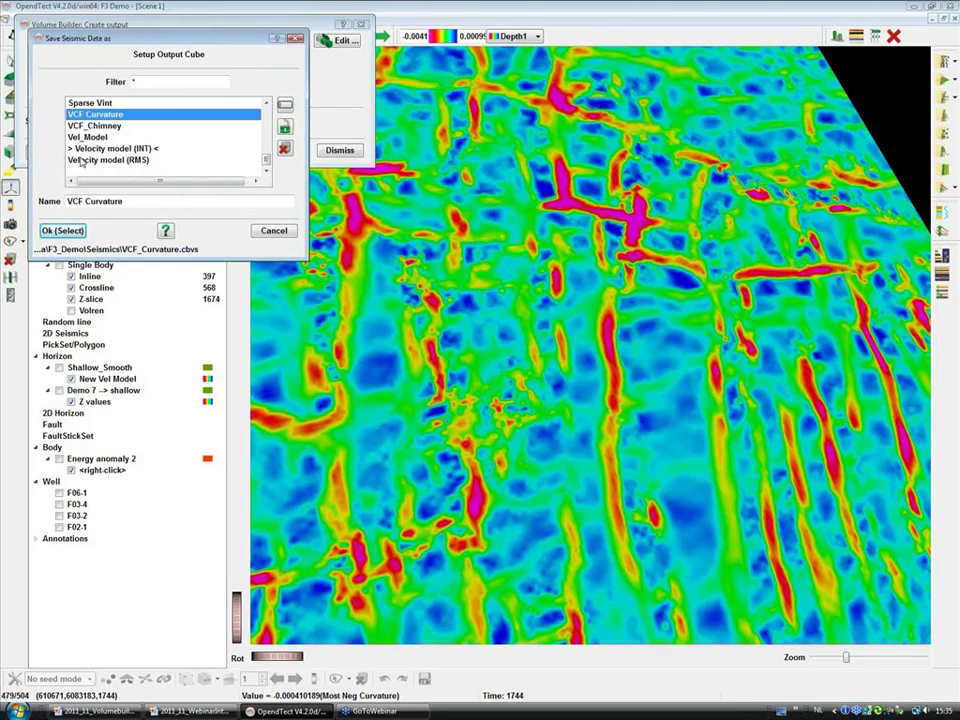
pyautogui.click(62, 231)
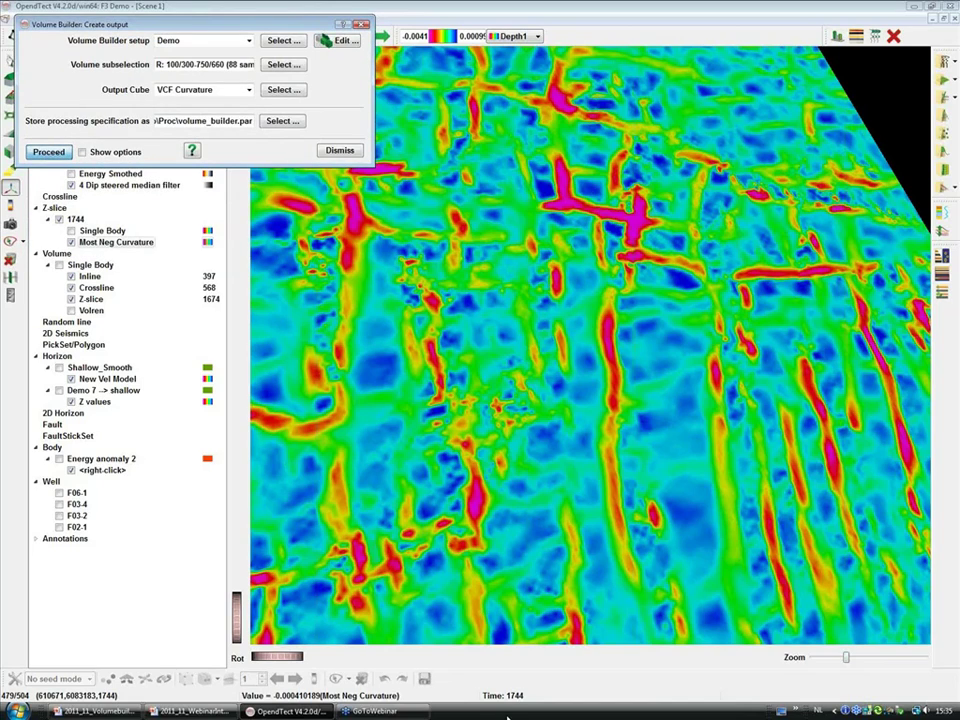
pyautogui.click(47, 152)
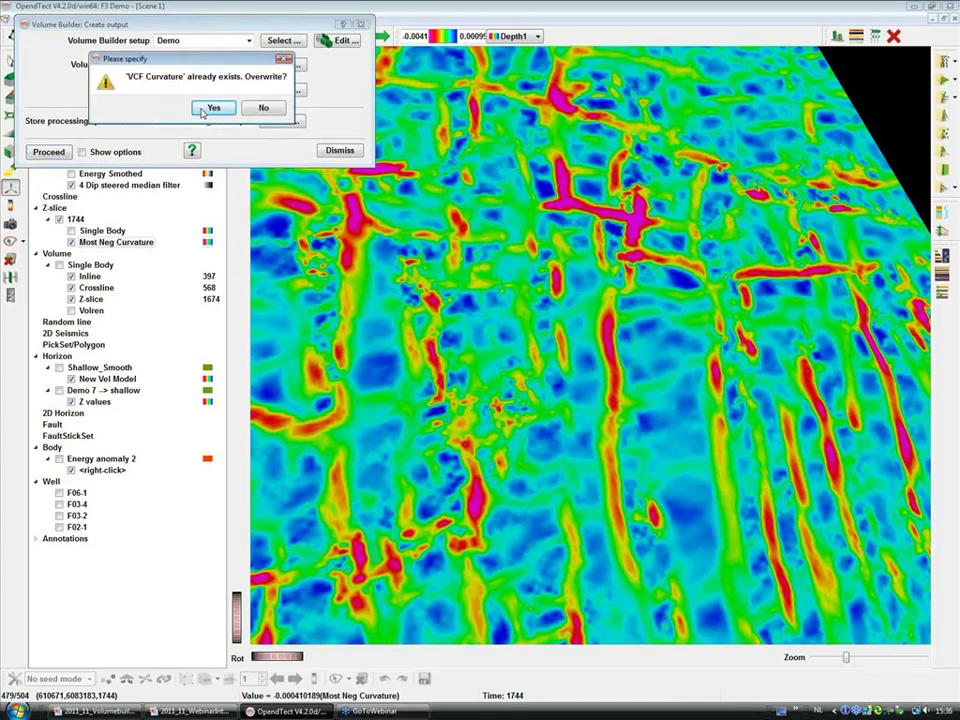
pyautogui.click(207, 108)
pyautogui.click(345, 152)
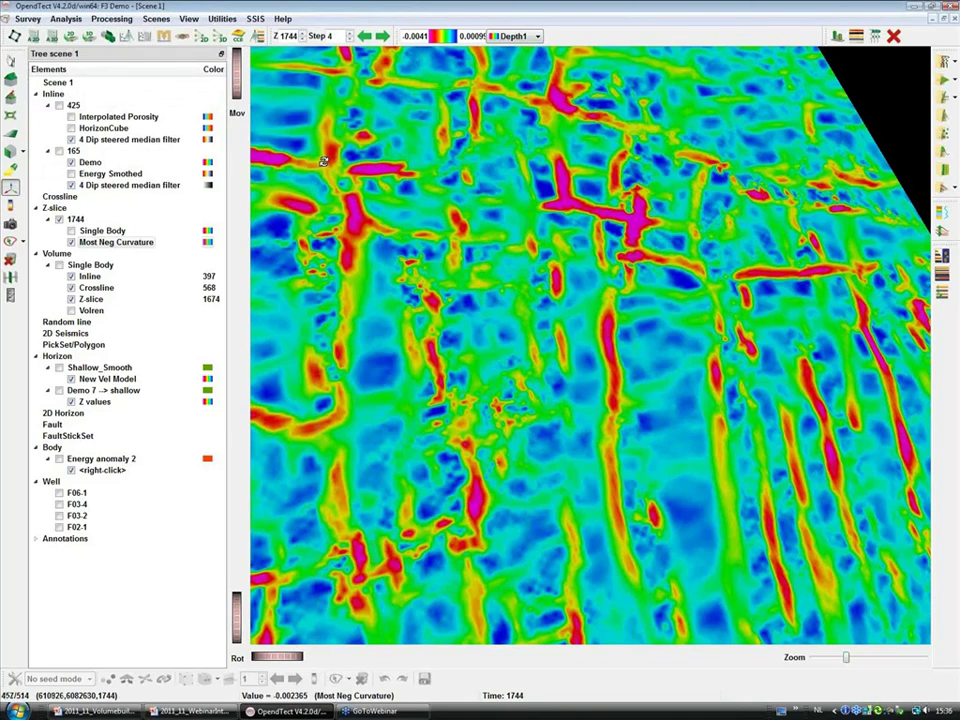
# - Add an attribute to Z-slice 1744 and display the stored cube VCF Curvature on it
pyautogui.moveTo(491, 380); pyautogui.dragTo(765, 350)
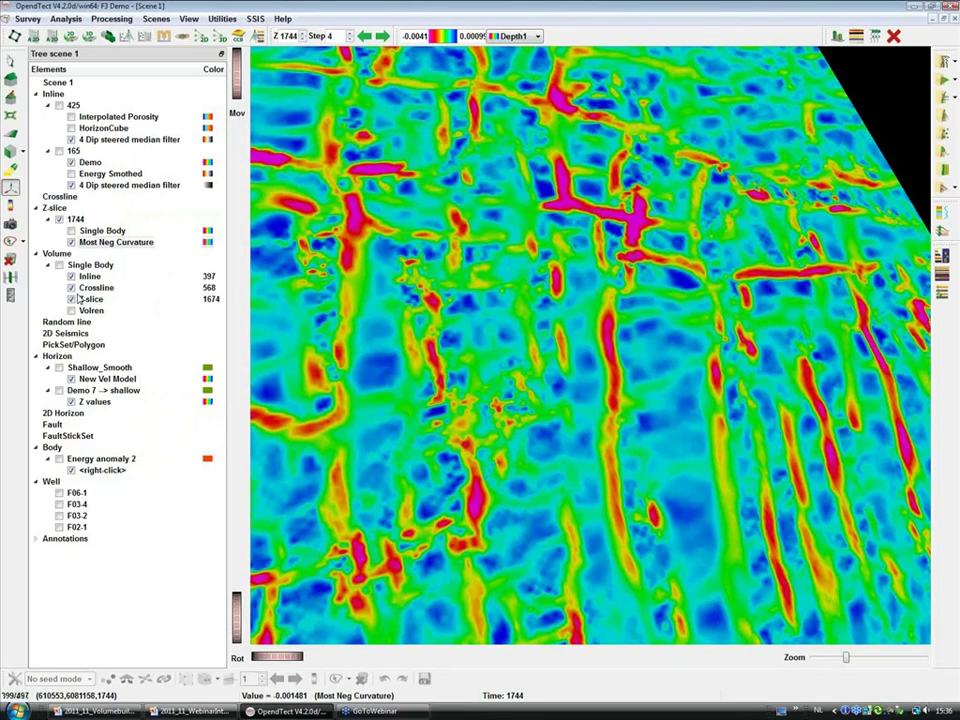
pyautogui.click(77, 219)
pyautogui.rightClick(77, 219)
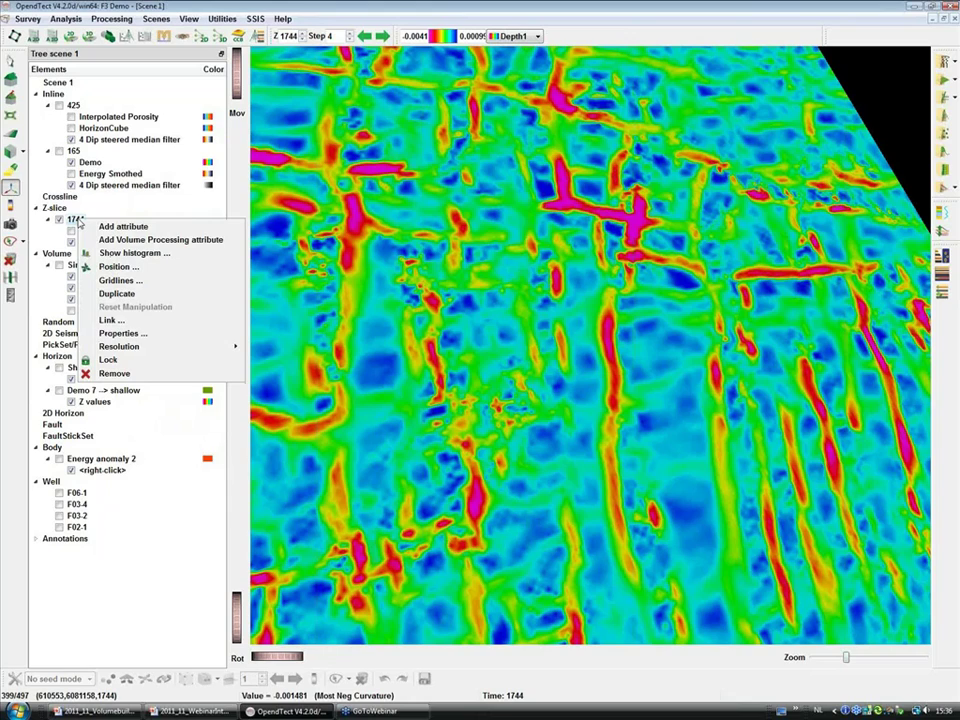
pyautogui.click(123, 226)
pyautogui.rightClick(132, 236)
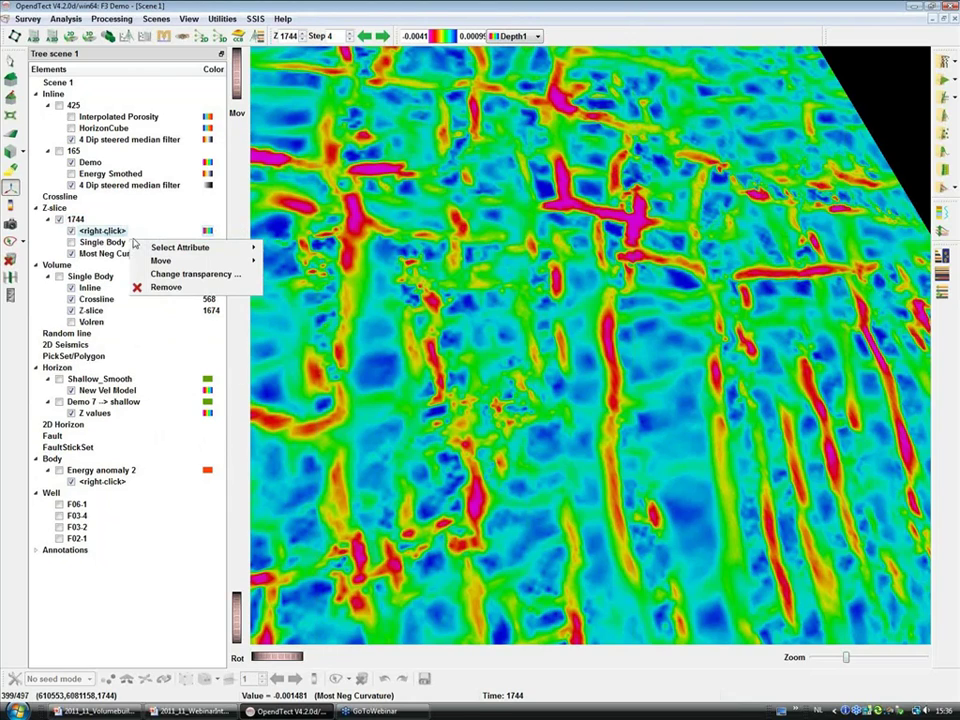
pyautogui.moveTo(230, 248)
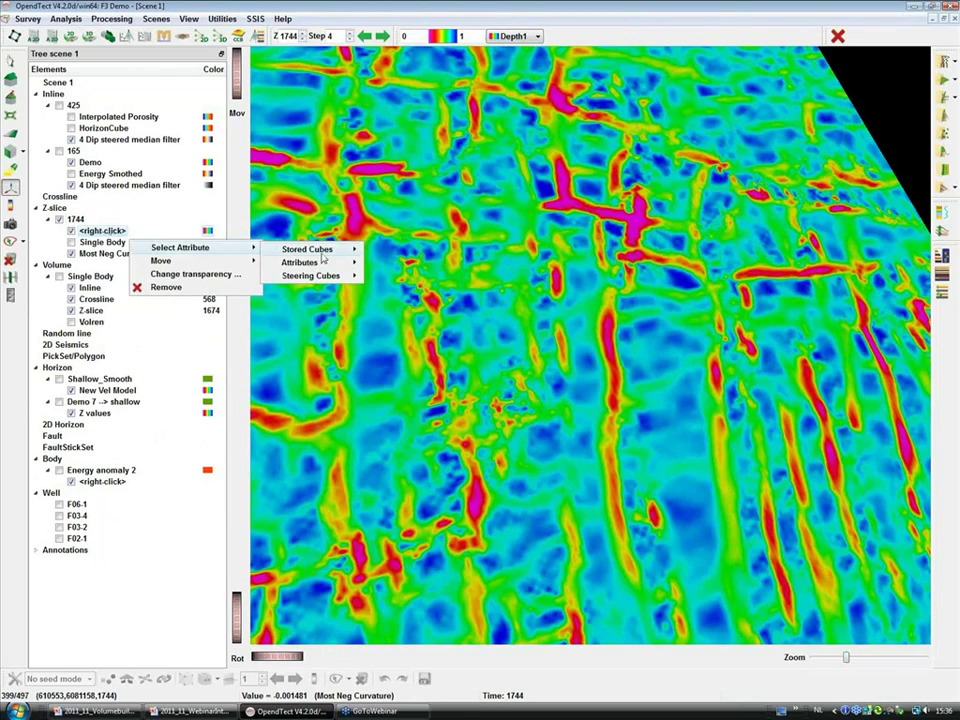
pyautogui.moveTo(322, 256)
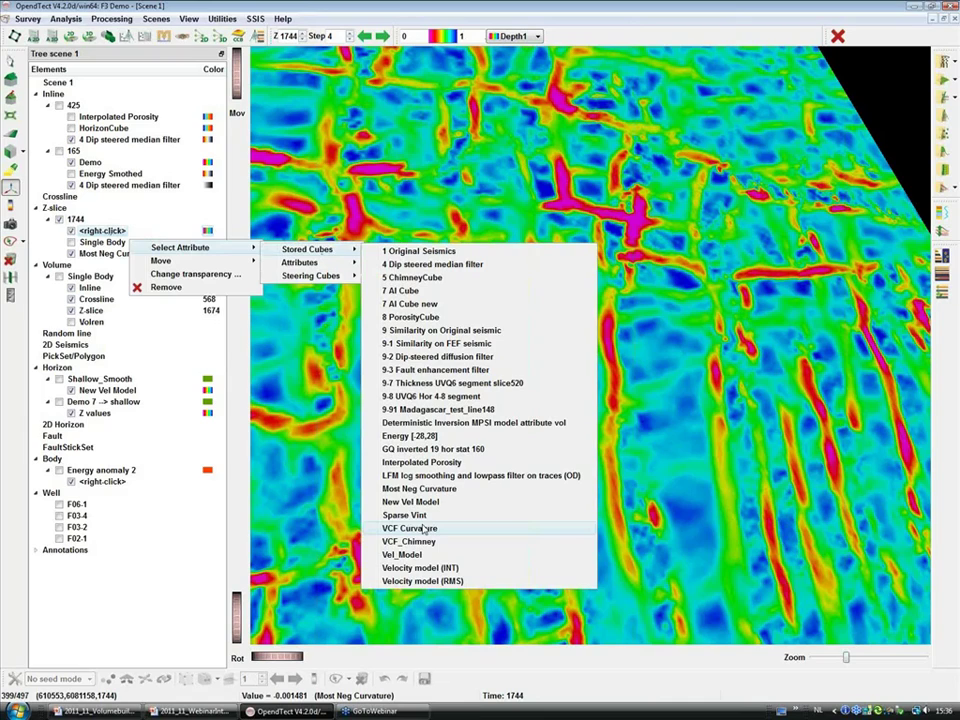
pyautogui.click(424, 529)
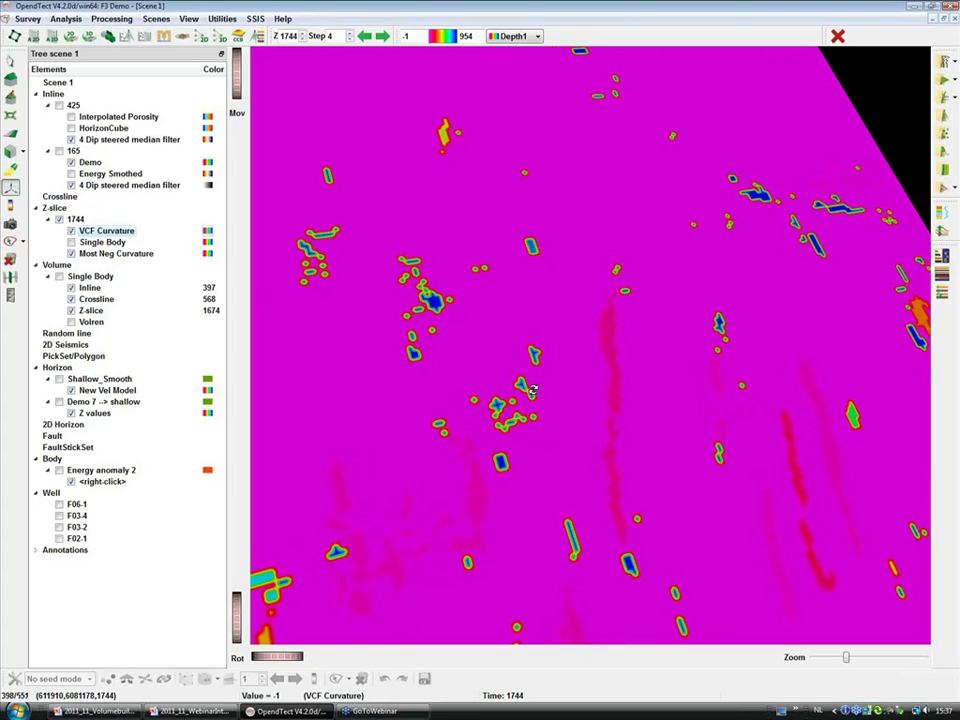
# - Change the texture display of Z-slice 1744 from interpolation to classification
pyautogui.click(76, 220)
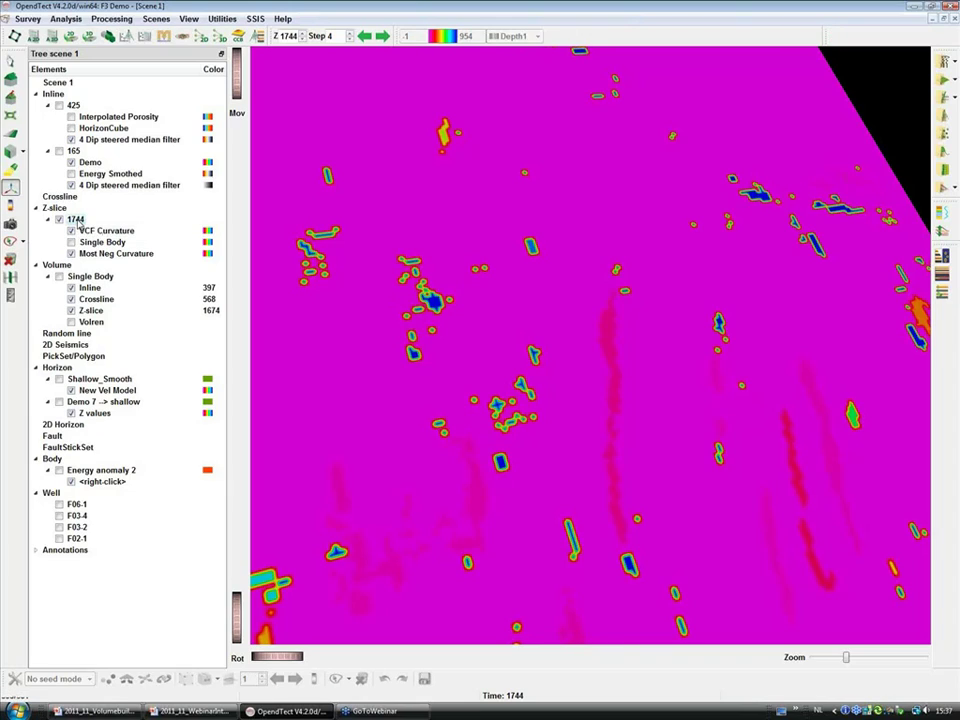
pyautogui.rightClick(77, 222)
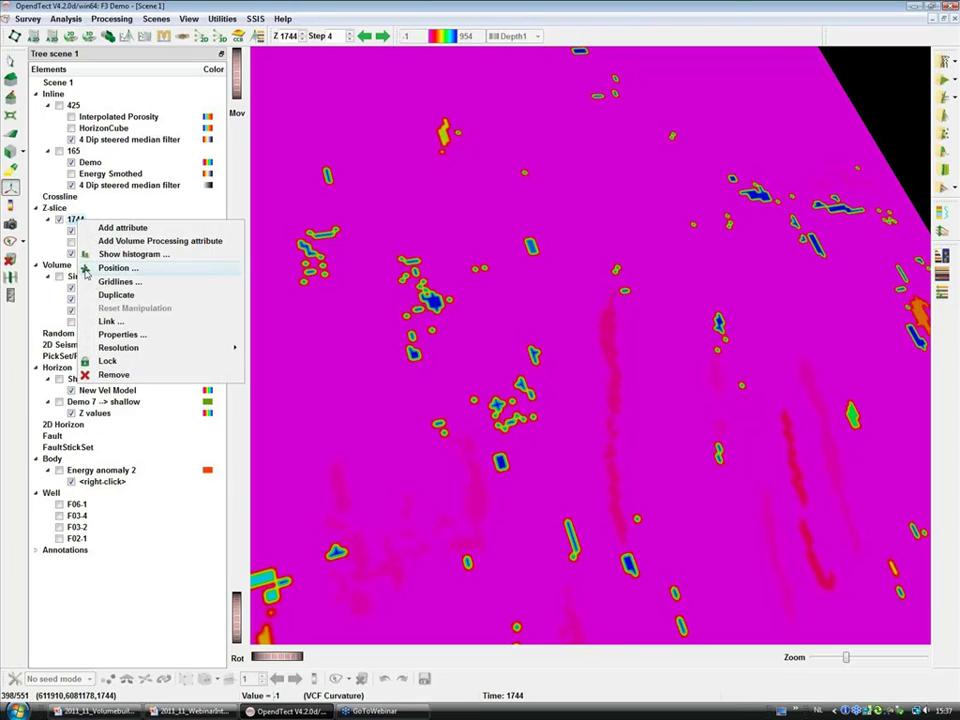
pyautogui.click(125, 335)
pyautogui.click(117, 95)
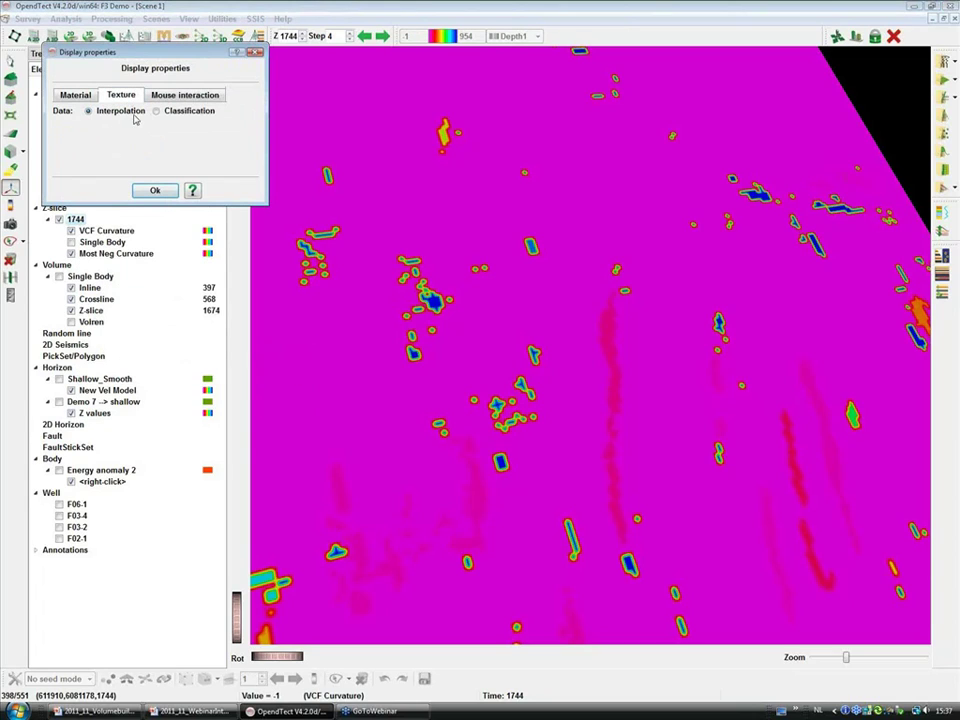
pyautogui.click(158, 112)
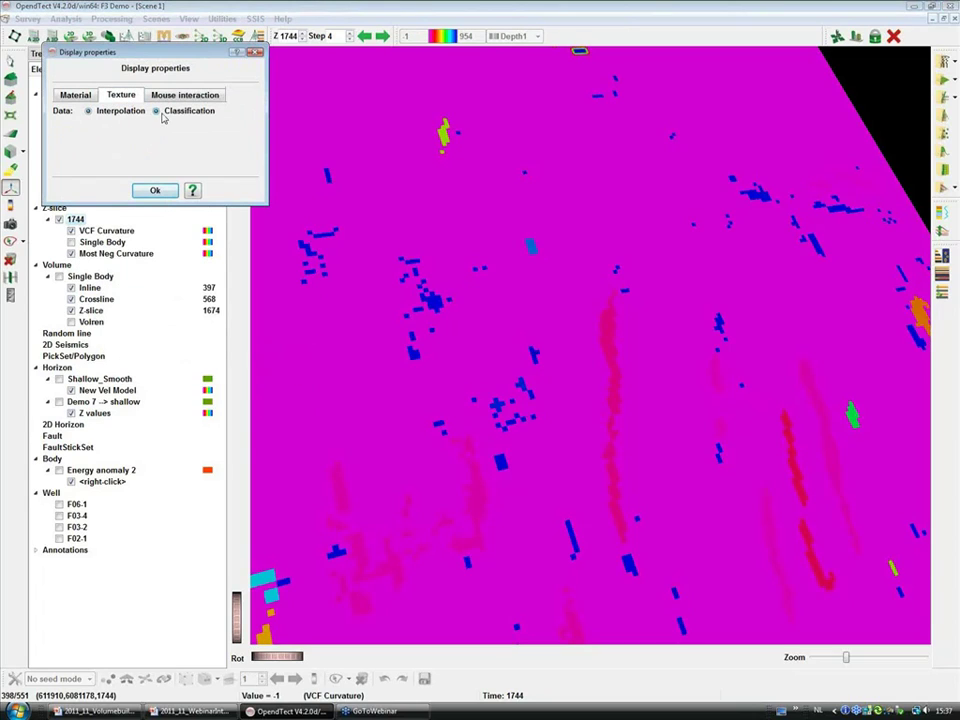
pyautogui.click(155, 191)
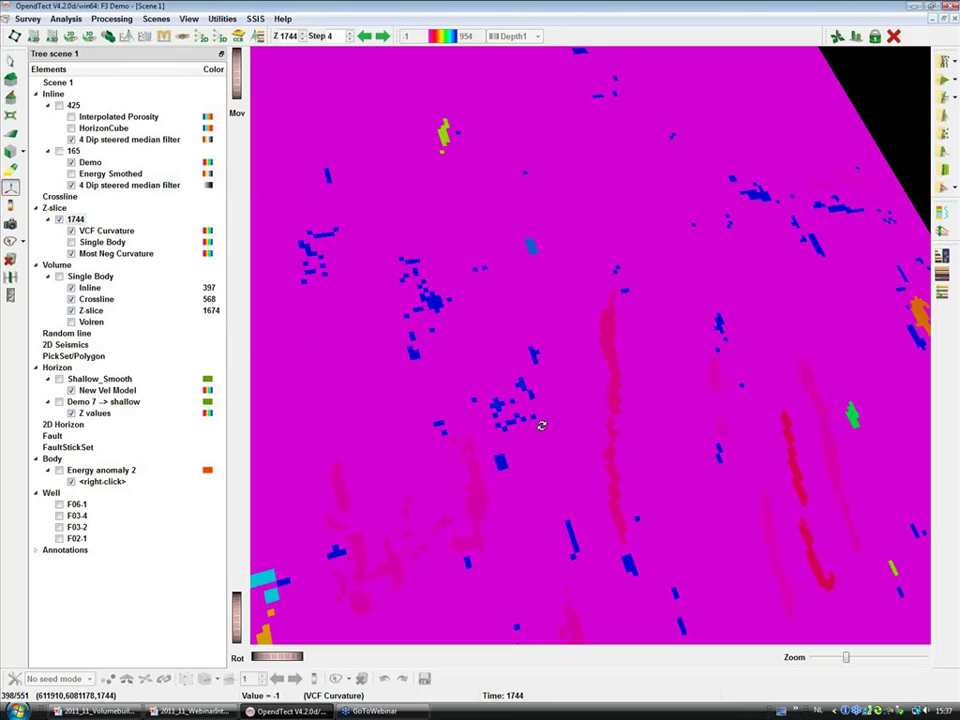
# - Set the upper limit of the VCF Curvature color range on Z-slice 1744 to 150 and inspect the ranked bodies
pyautogui.scroll(2, 541, 425)
pyautogui.scroll(4, 541, 425)
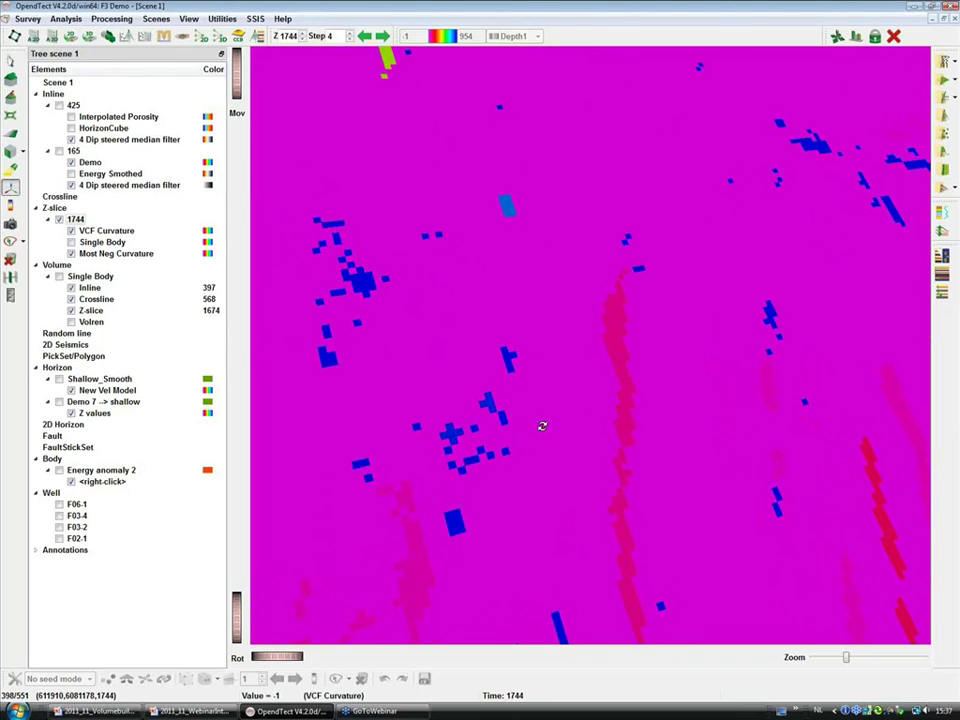
pyautogui.scroll(-6, 541, 426)
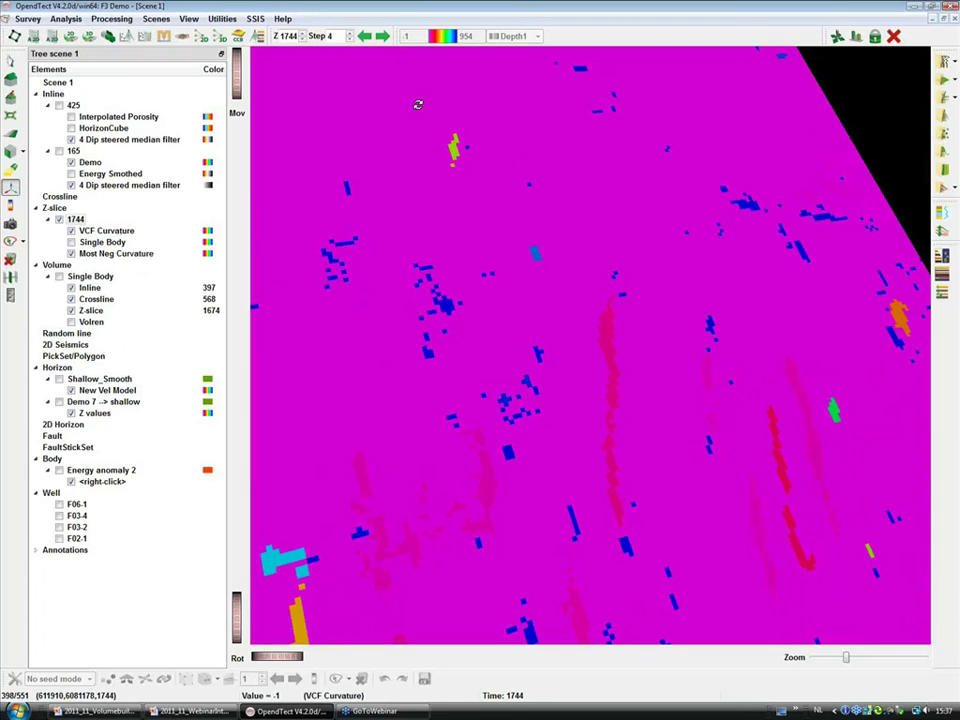
pyautogui.click(113, 232)
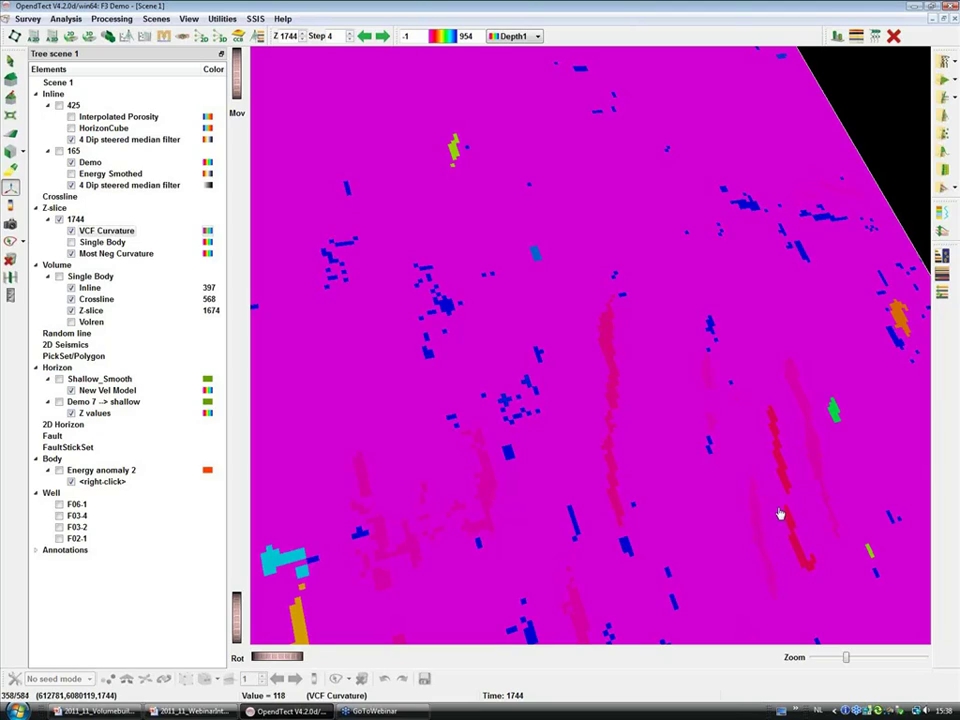
pyautogui.doubleClick(467, 37)
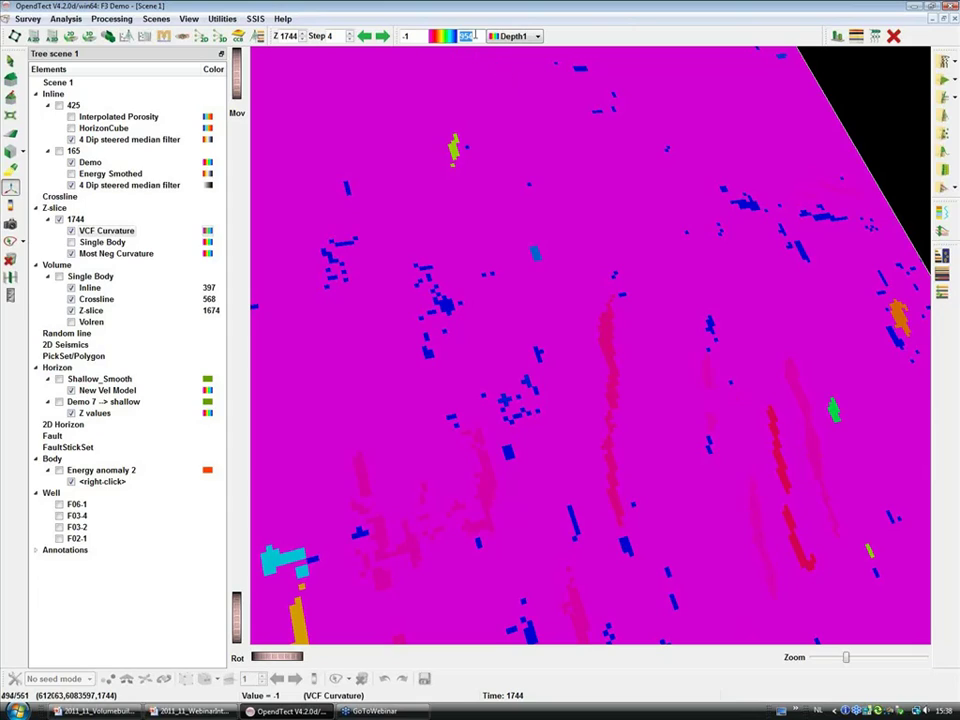
pyautogui.write('150')
pyautogui.press('Return')
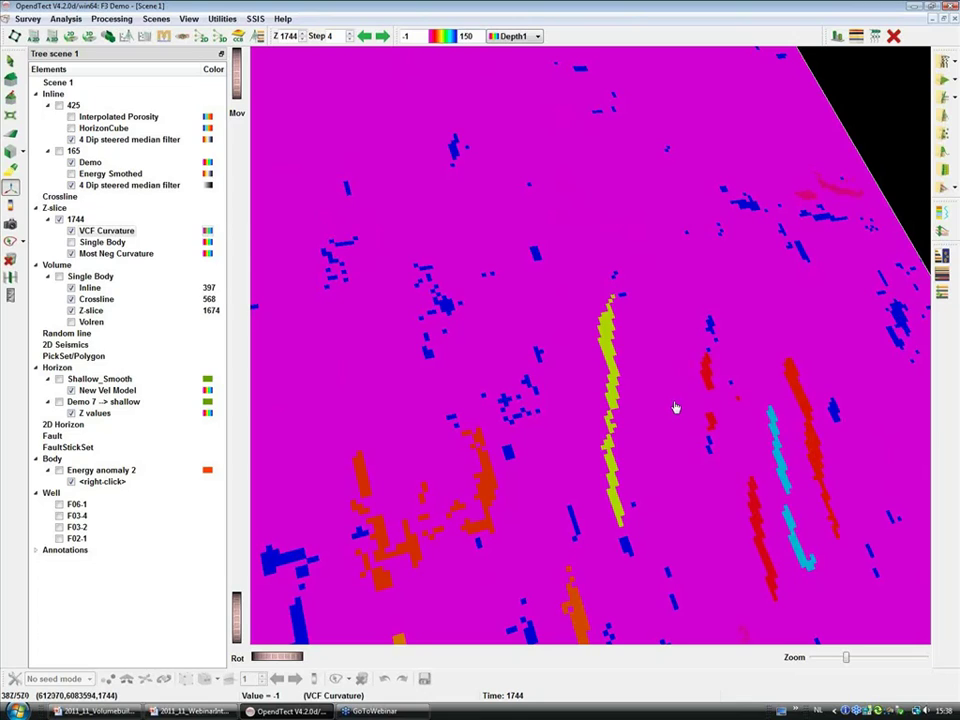
pyautogui.scroll(-1, 676, 407)
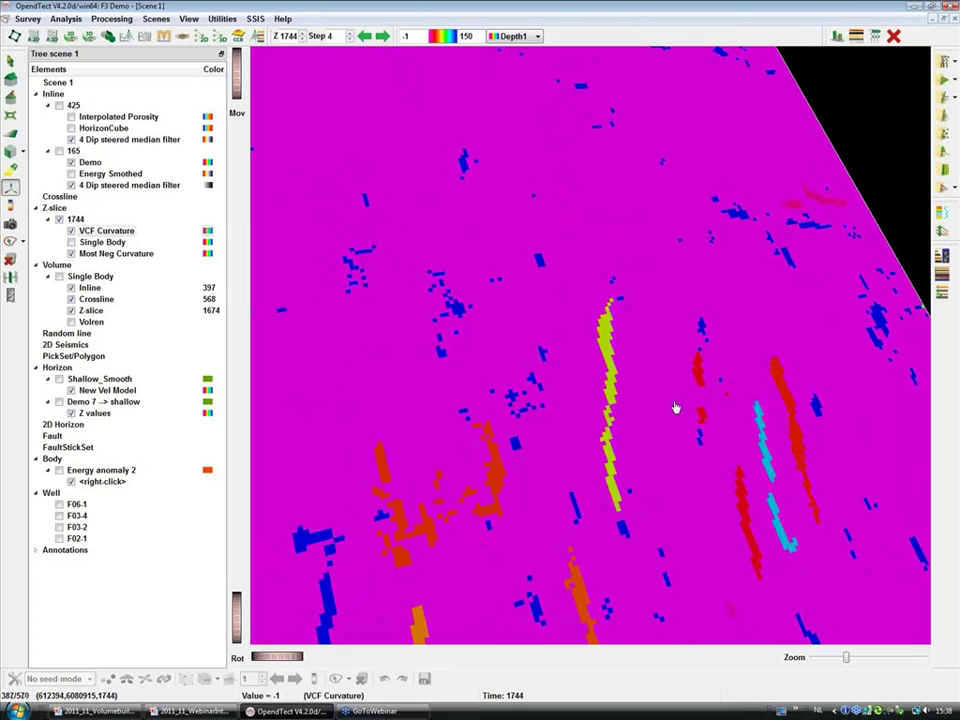
pyautogui.scroll(-3, 676, 407)
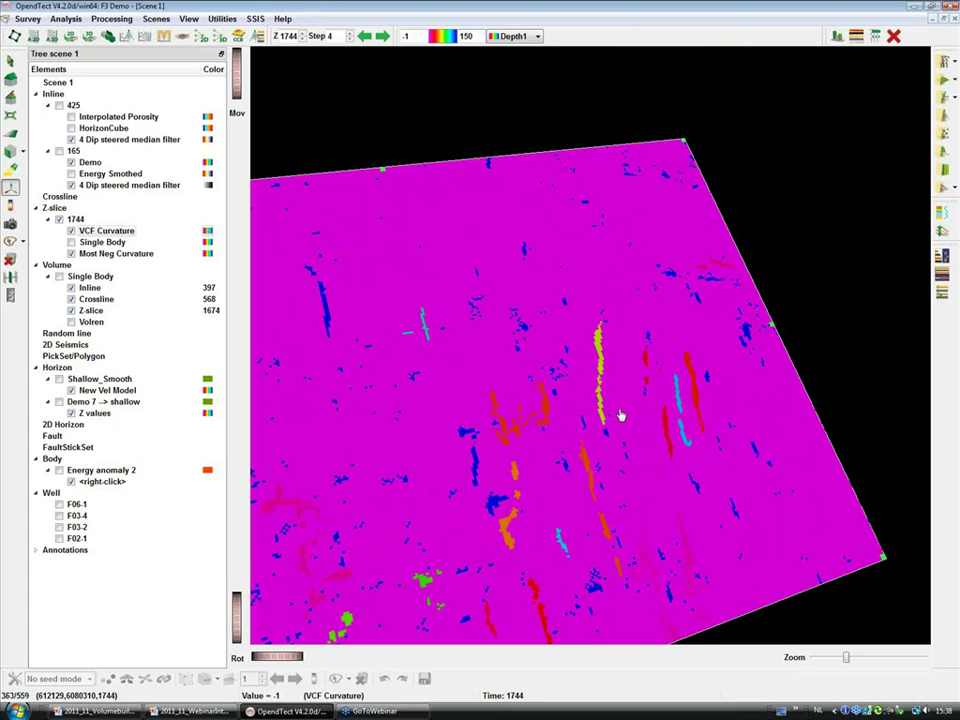
# - Compare the VCF Curvature bodies with the underlying Most Neg Curvature on Z-slice 1744 by toggling the VCF Curvature display
pyautogui.scroll(2, 620, 415)
pyautogui.moveTo(628, 428); pyautogui.dragTo(482, 375, button='middle')
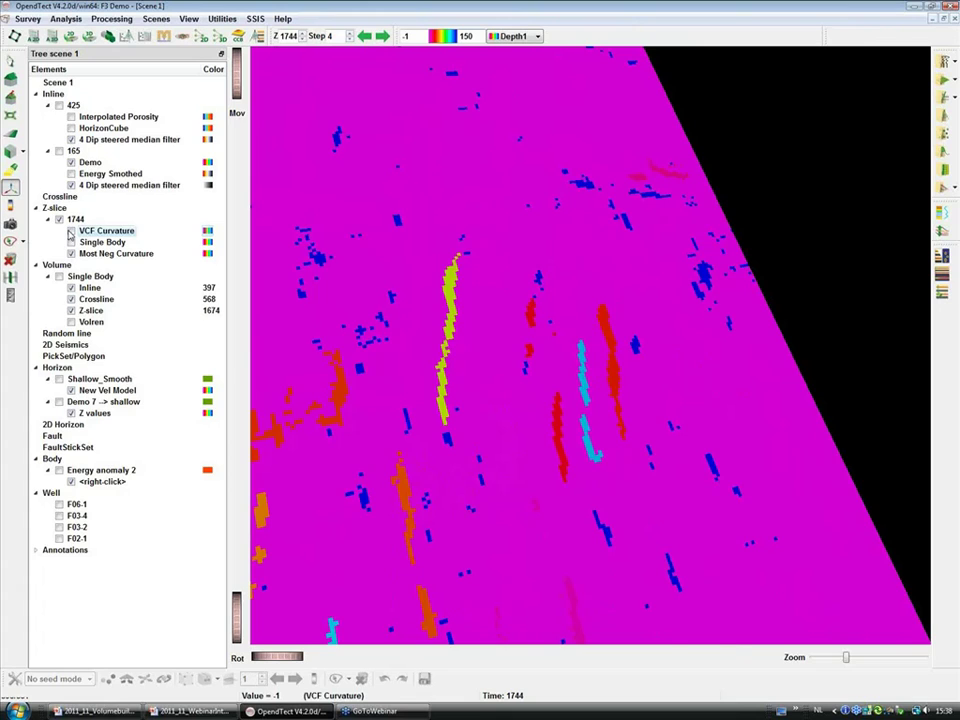
pyautogui.click(71, 231)
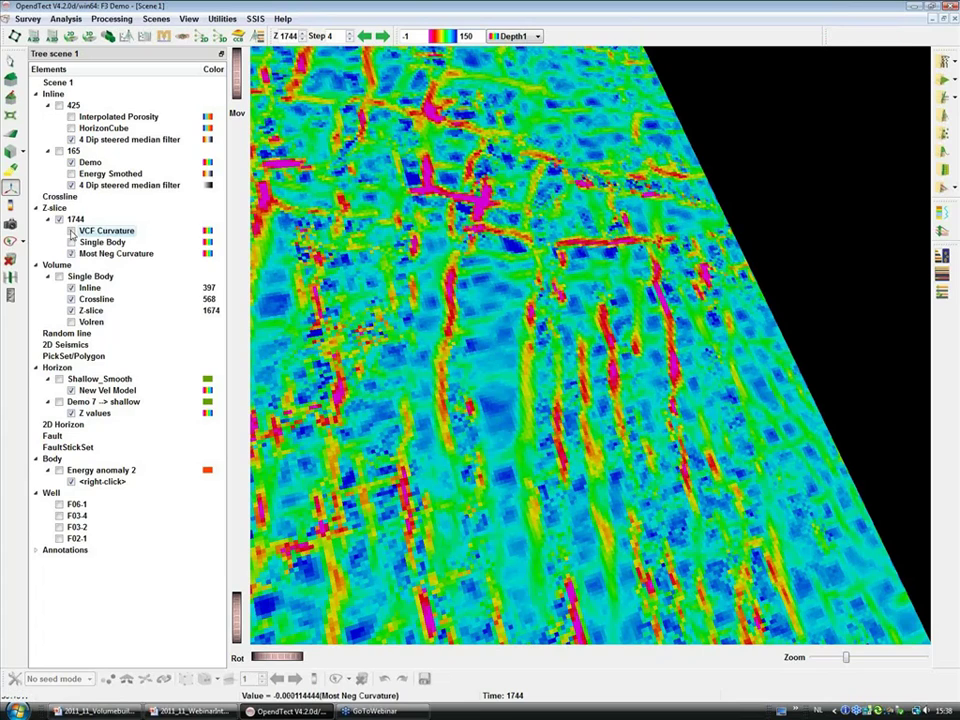
pyautogui.click(71, 231)
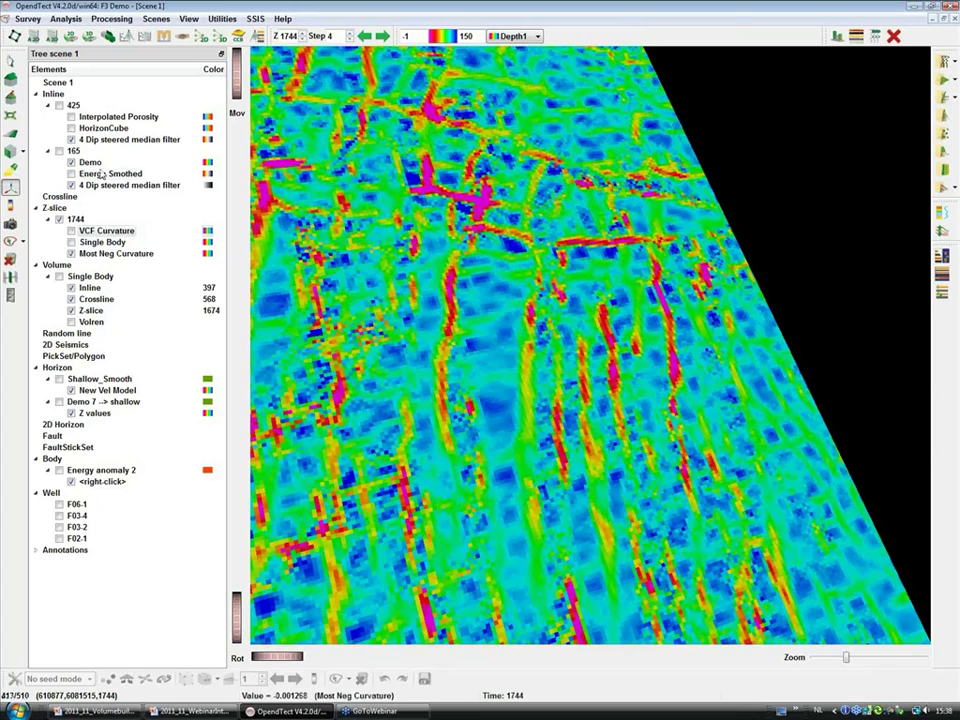
pyautogui.click(71, 231)
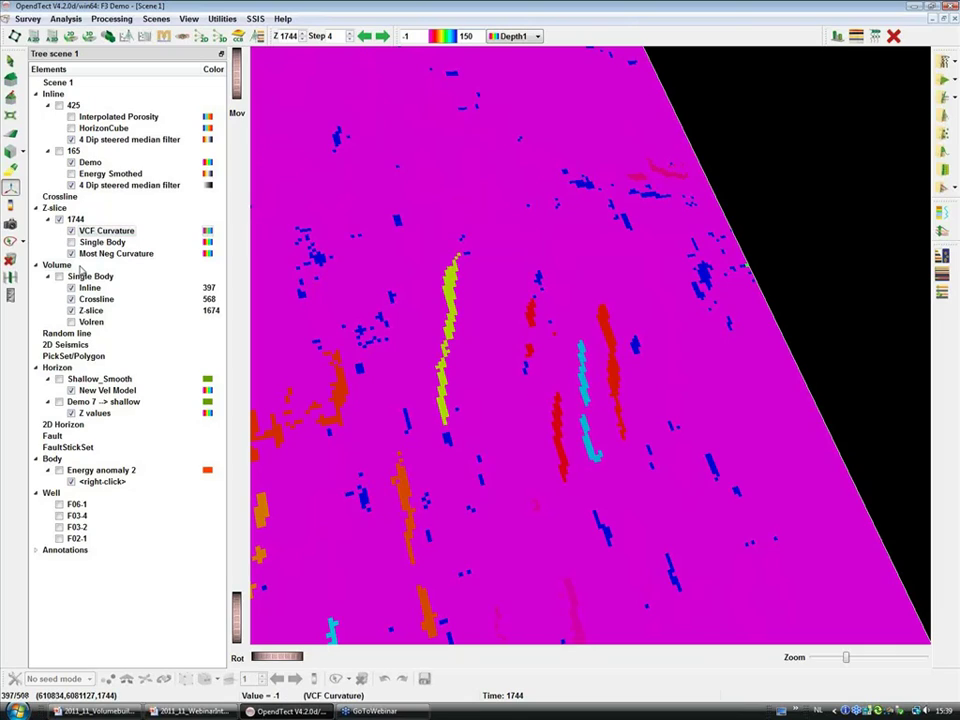
# - Review the Single Body attribute's formula, input cube and c0 value in the 3D attribute set, and close it without changes
pyautogui.click(52, 36)
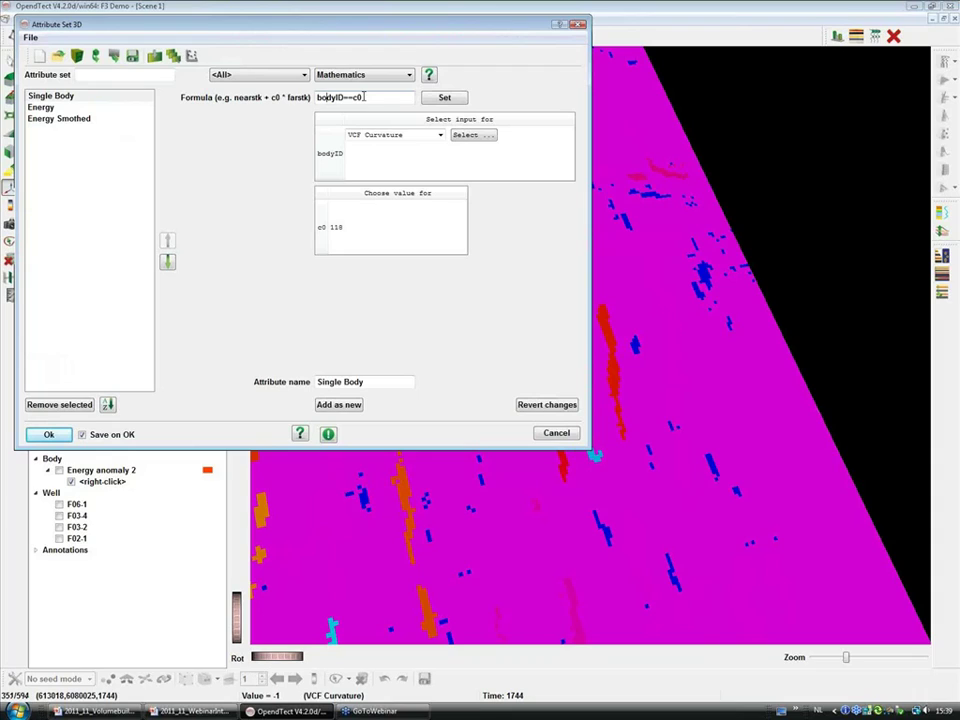
pyautogui.click(348, 231)
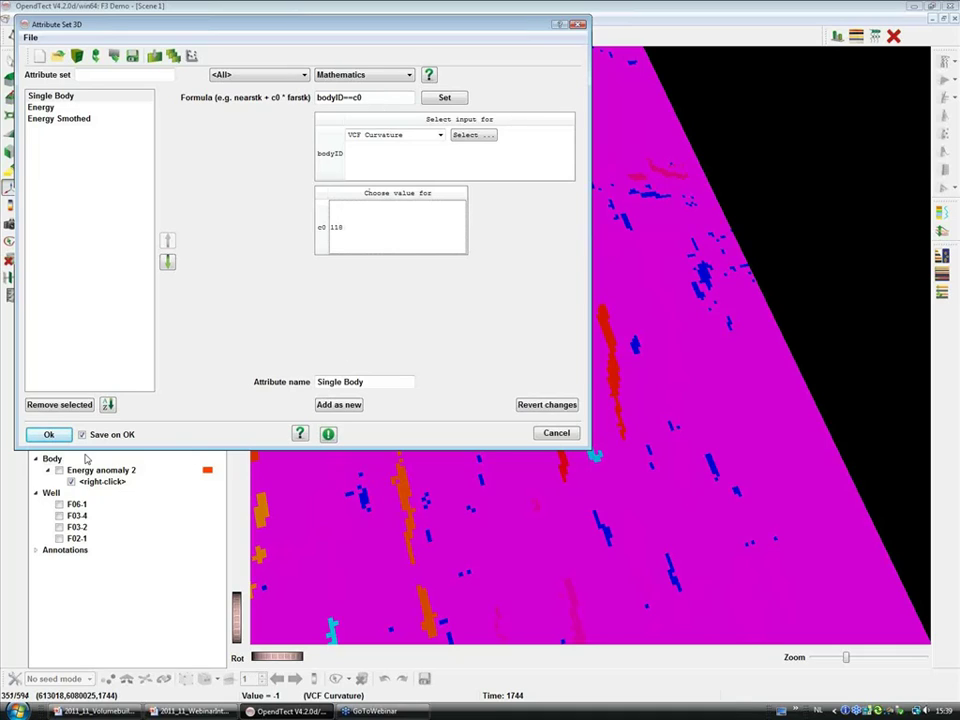
pyautogui.click(556, 434)
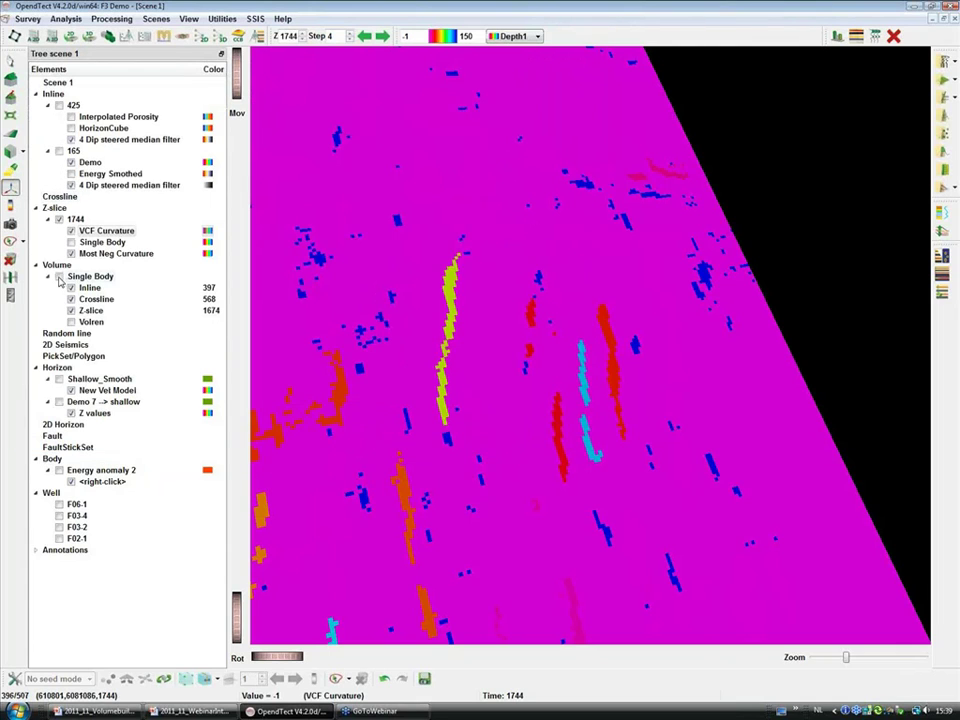
# - Display the Single Body volume and hide Z-slice 1744
pyautogui.click(60, 281)
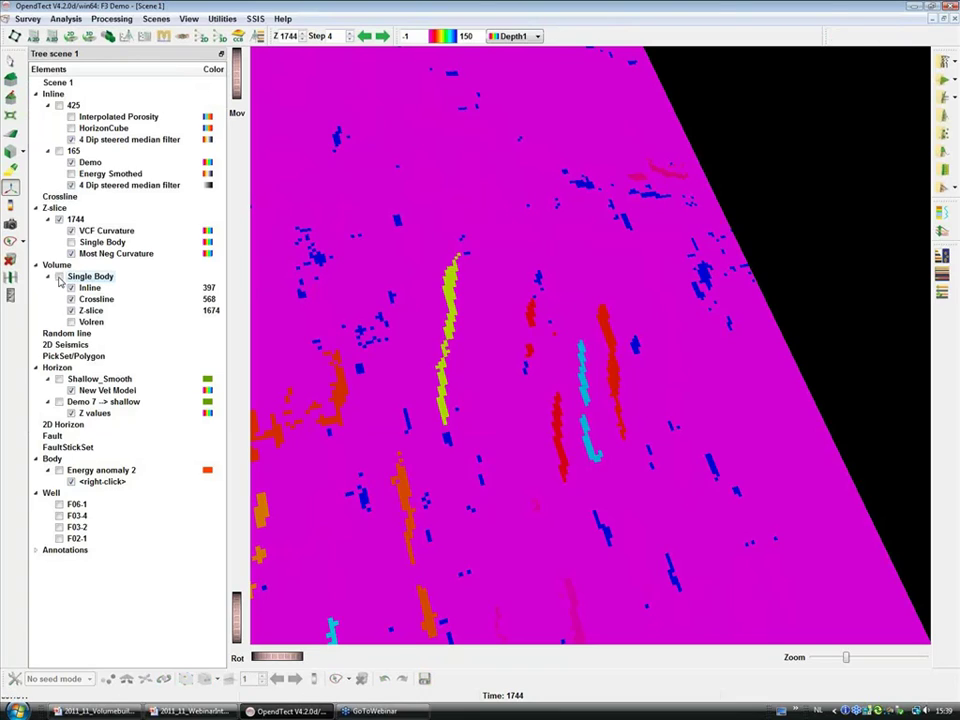
pyautogui.click(59, 277)
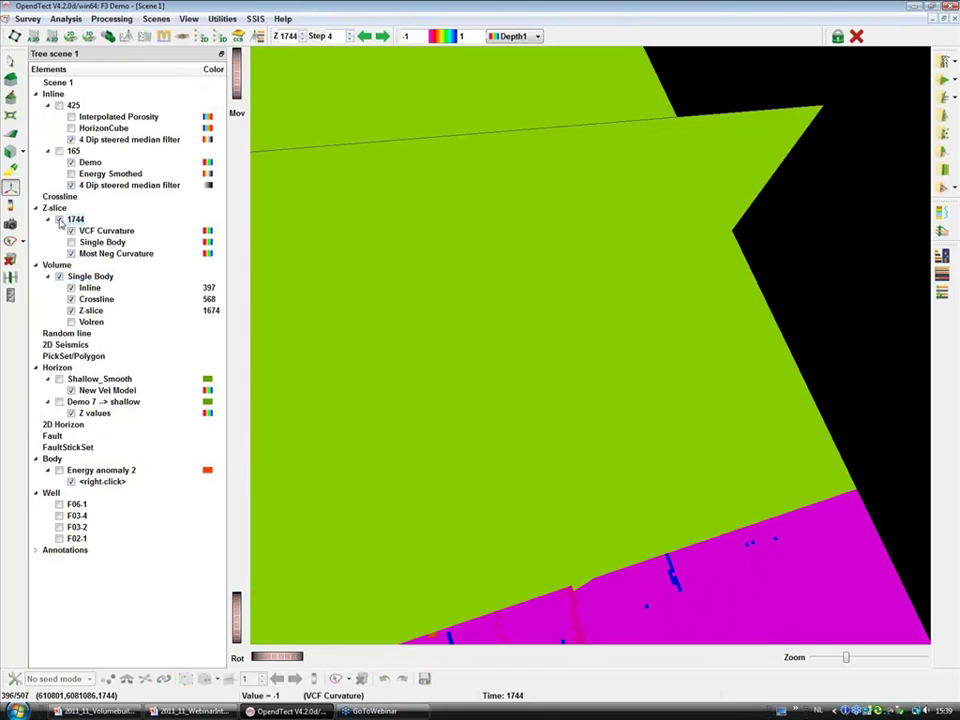
pyautogui.click(59, 219)
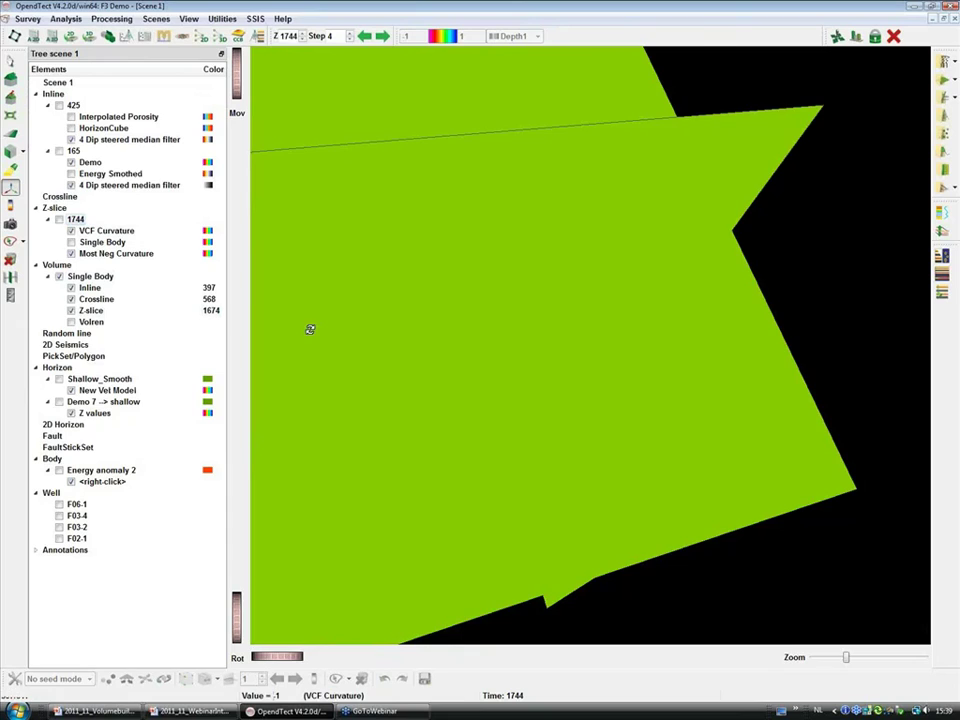
# - Move the Single Body volume's inline slice to 336 and its Z-slice to 1844
pyautogui.scroll(-5, 311, 328)
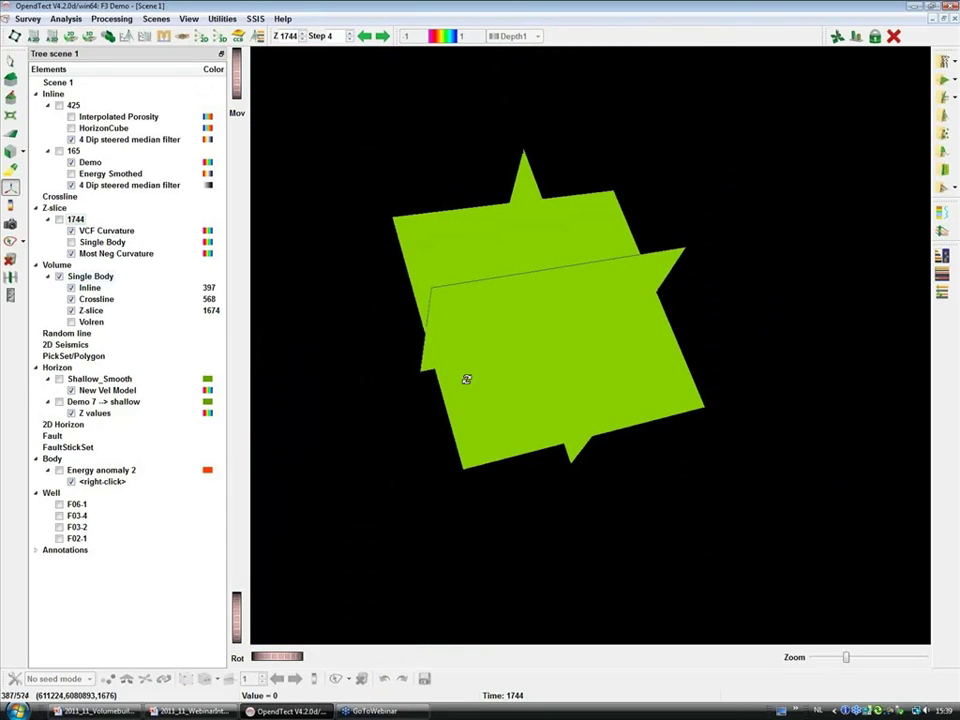
pyautogui.press('Escape')
pyautogui.moveTo(523, 411); pyautogui.dragTo(512, 448)
pyautogui.moveTo(510, 343); pyautogui.dragTo(525, 414)
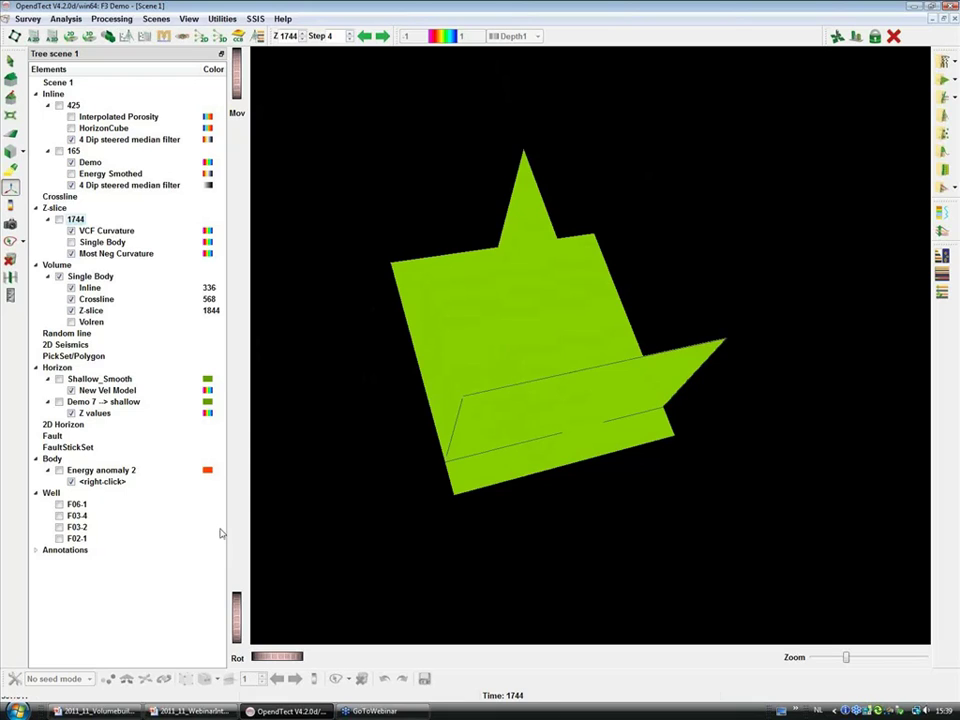
# - Redisplay Z-slice 1744 and move the Single Body volume's crossline slice to 532
pyautogui.press('space')
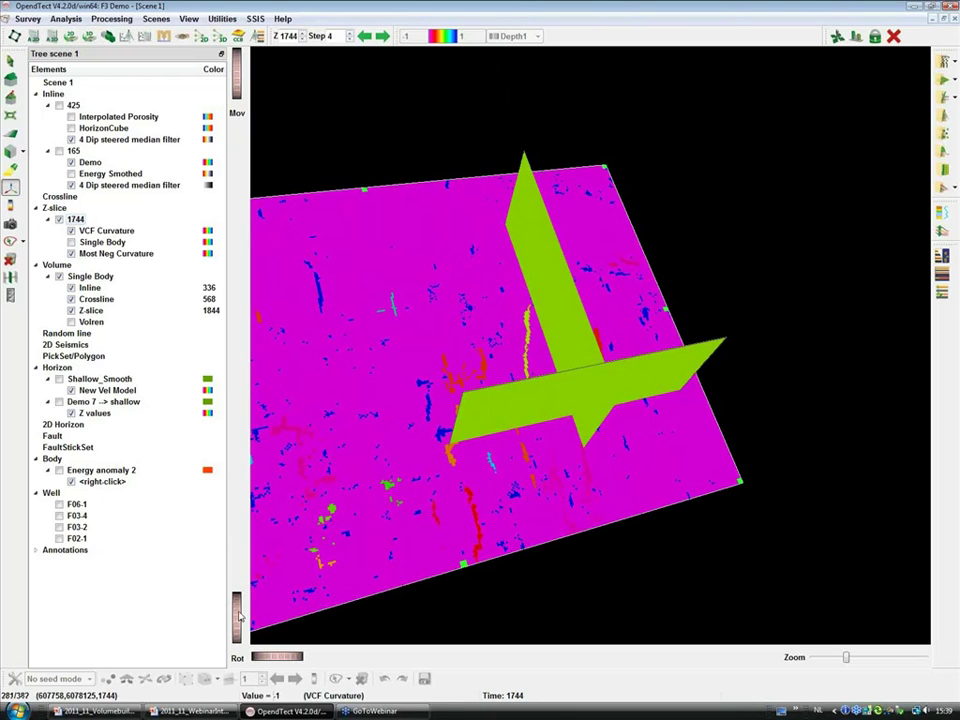
pyautogui.moveTo(240, 622); pyautogui.dragTo(235, 636)
pyautogui.moveTo(560, 392); pyautogui.dragTo(503, 400)
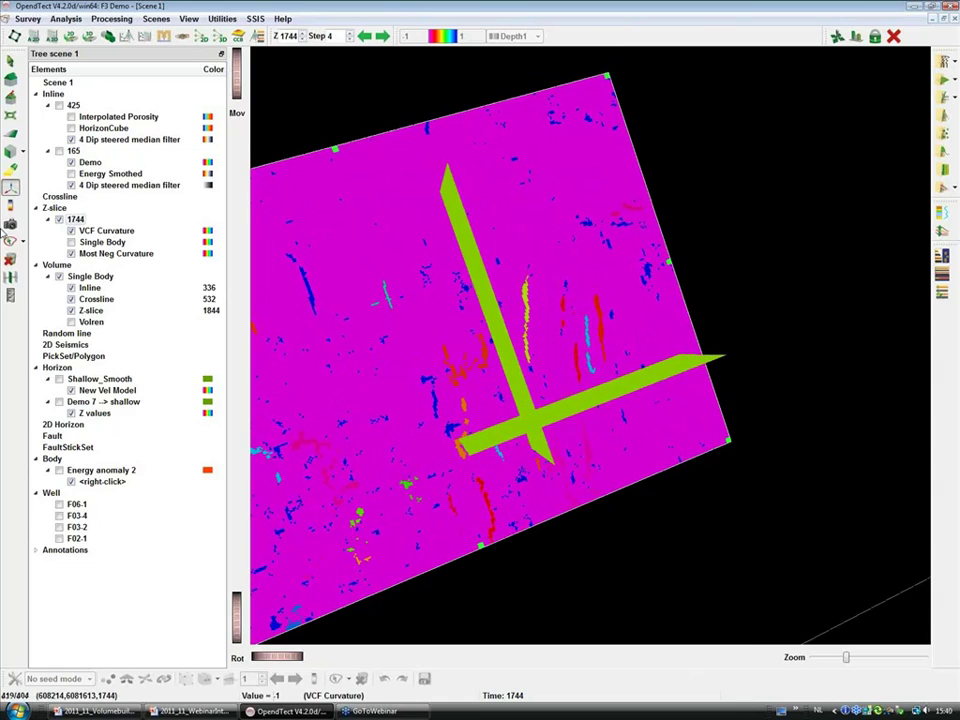
# - With Z-slice 1744 and the volume's inline and crossline slices hidden, move the Single Body volume's Z-slice to 1769
pyautogui.click(59, 219)
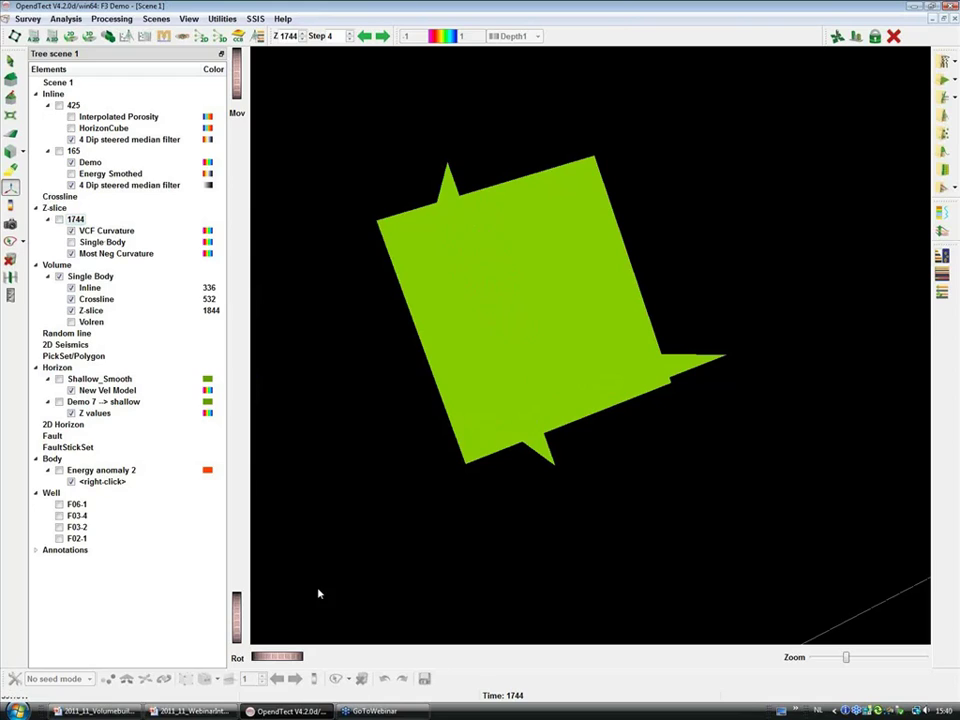
pyautogui.moveTo(236, 628); pyautogui.dragTo(236, 570)
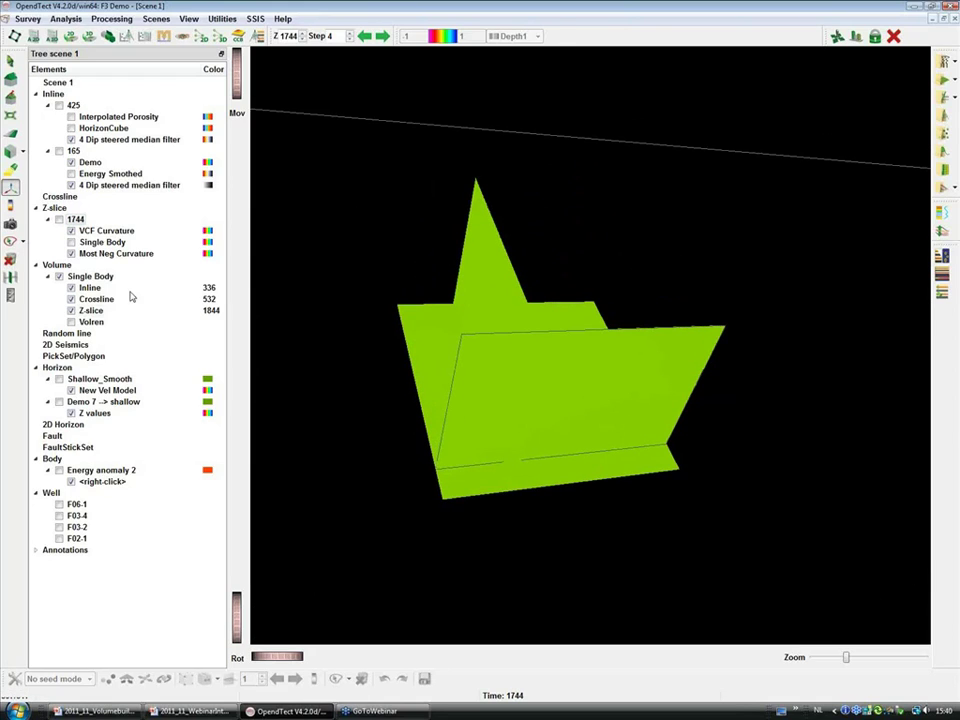
pyautogui.click(71, 287)
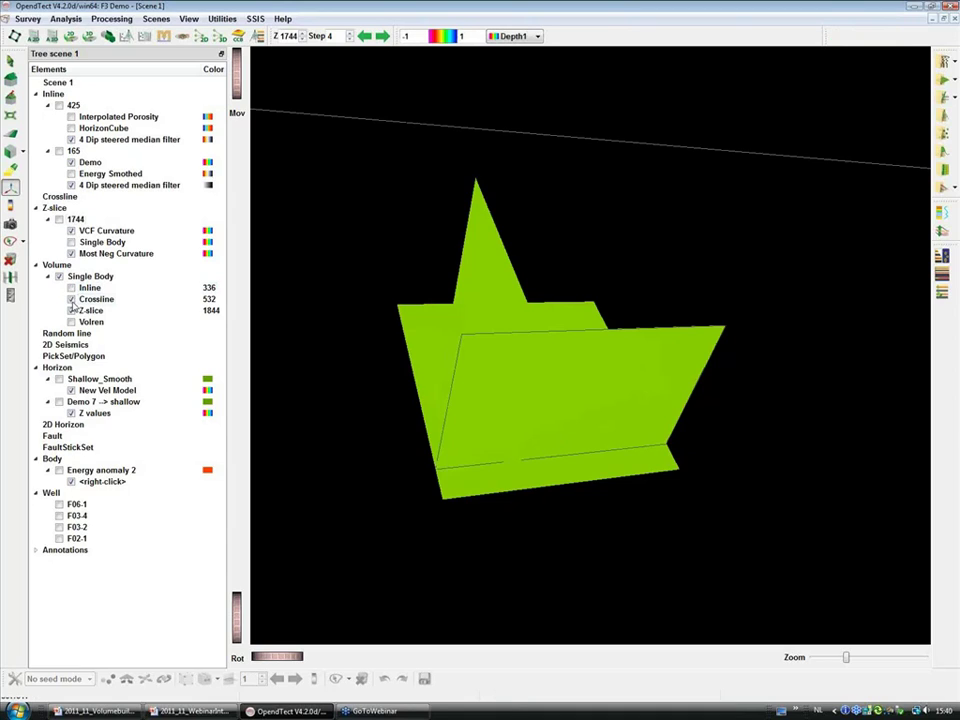
pyautogui.click(71, 298)
pyautogui.moveTo(508, 455); pyautogui.dragTo(530, 455)
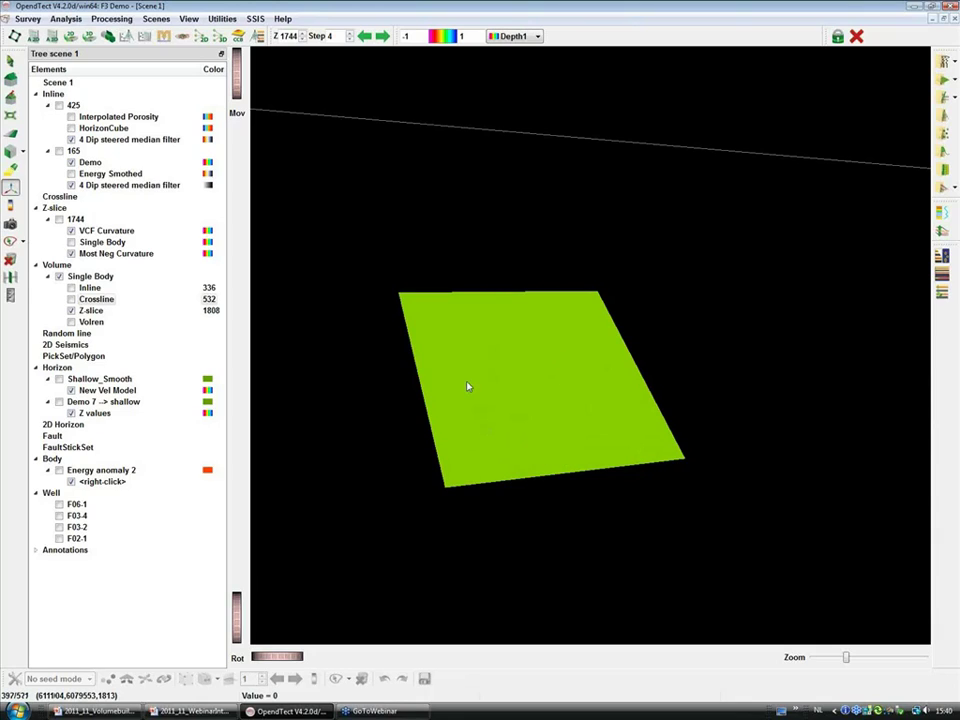
pyautogui.moveTo(476, 439); pyautogui.dragTo(494, 426)
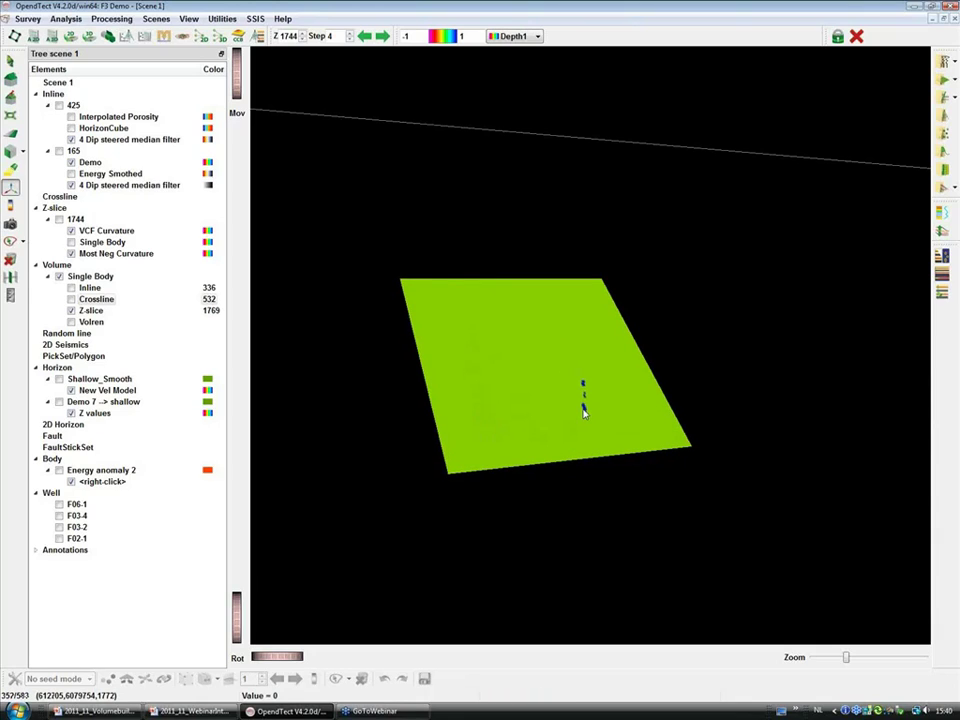
# - Add a full-volume iso surface to the Single Body volume with an iso value of 0.732026
pyautogui.rightClick(90, 278)
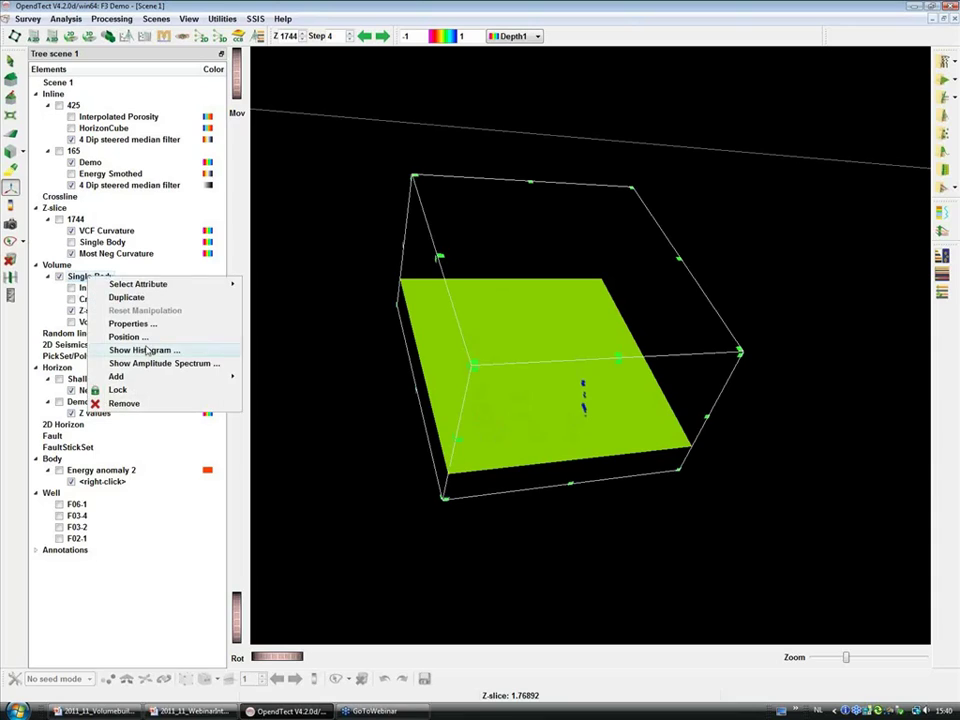
pyautogui.moveTo(214, 380)
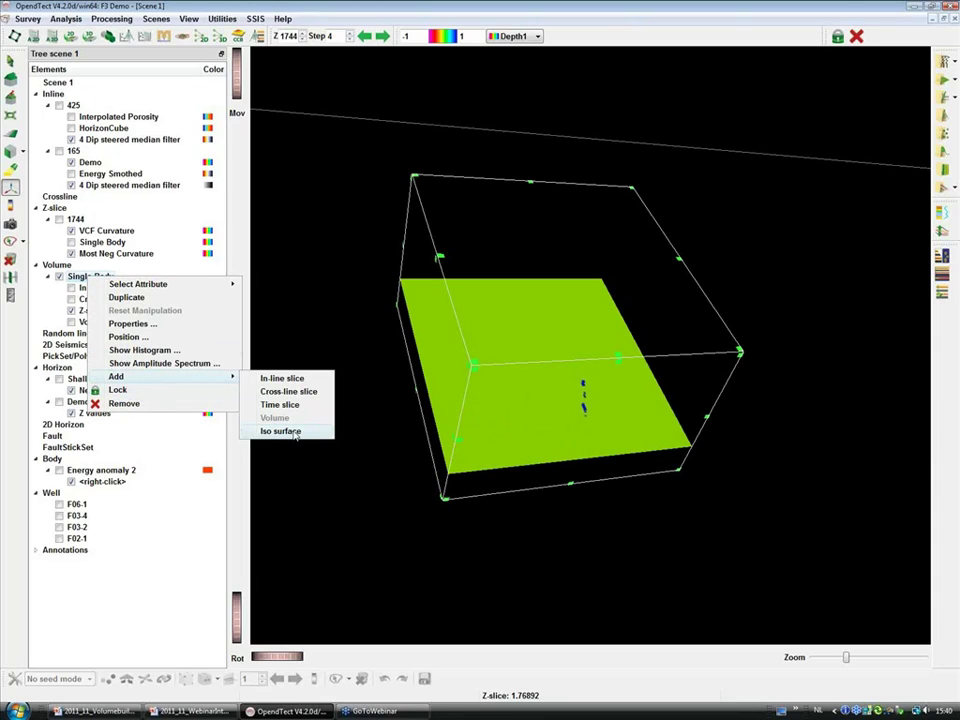
pyautogui.click(294, 432)
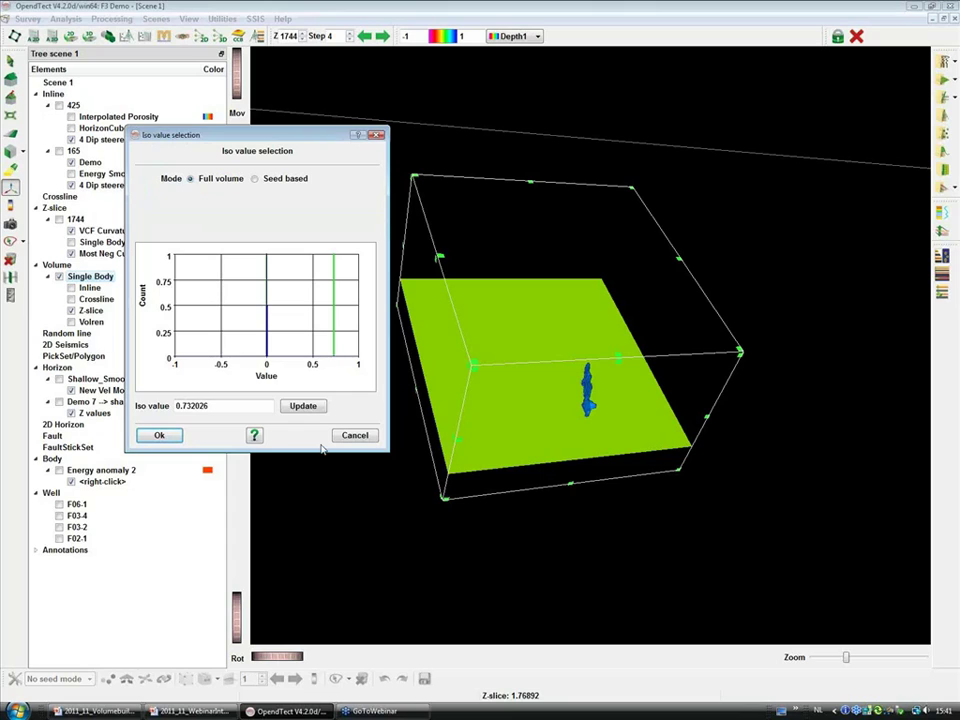
pyautogui.click(155, 436)
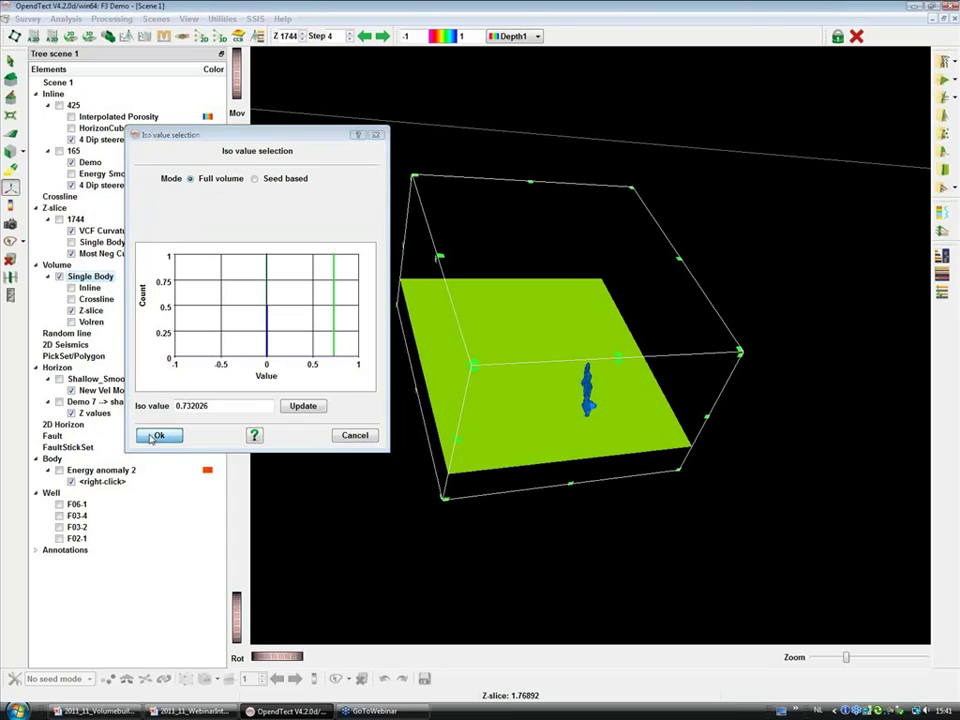
# - Hide the Single Body volume's Z-slice and inspect the iso surface's shape from the side
pyautogui.click(71, 311)
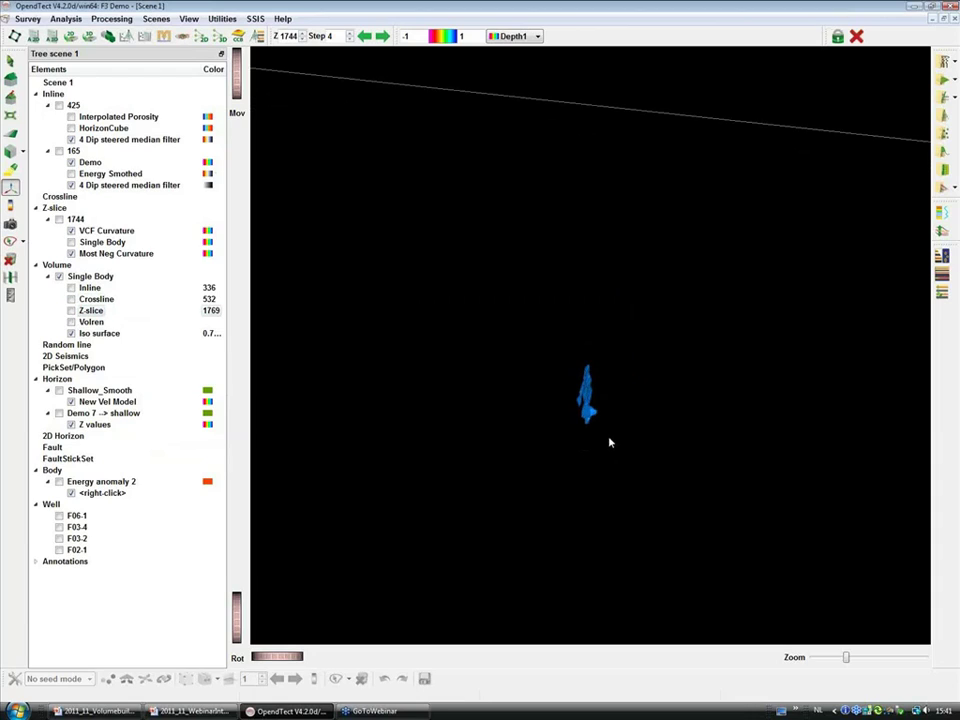
pyautogui.scroll(3, 610, 442)
pyautogui.click(10, 60)
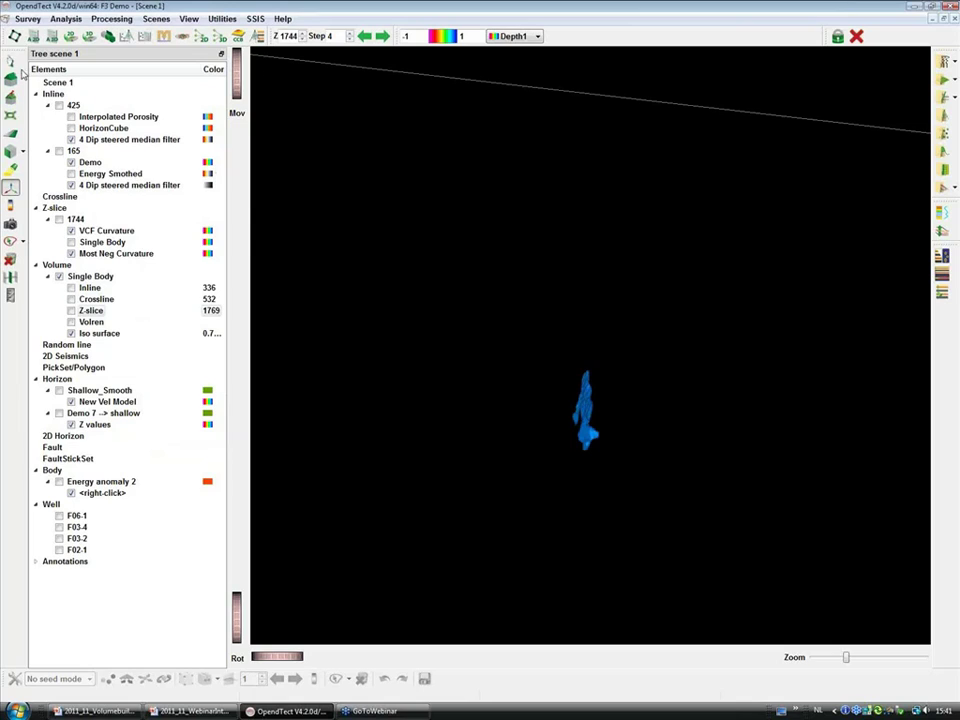
pyautogui.moveTo(761, 508); pyautogui.dragTo(493, 379)
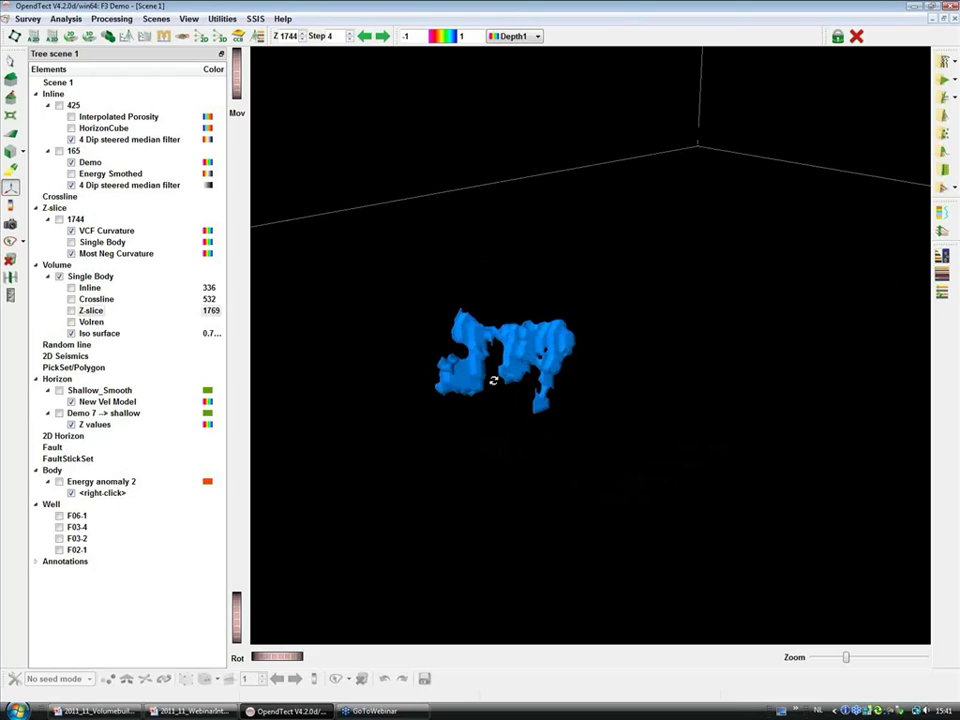
# - Display Z-slice 1744 together with the iso surface and view them at a low angle
pyautogui.click(75, 219)
pyautogui.click(59, 219)
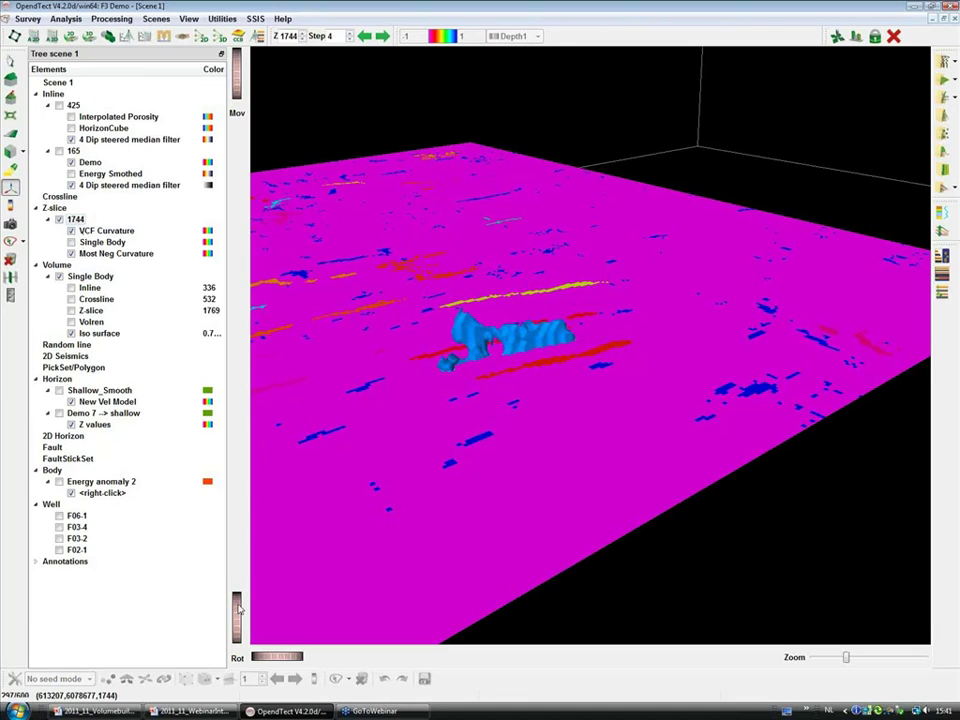
pyautogui.moveTo(239, 609)
pyautogui.mouseDown()
pyautogui.moveTo(239, 622)
pyautogui.moveTo(238, 604)
pyautogui.mouseUp()
# - Convert the Single Body volume's iso surface to a body
pyautogui.click(101, 332)
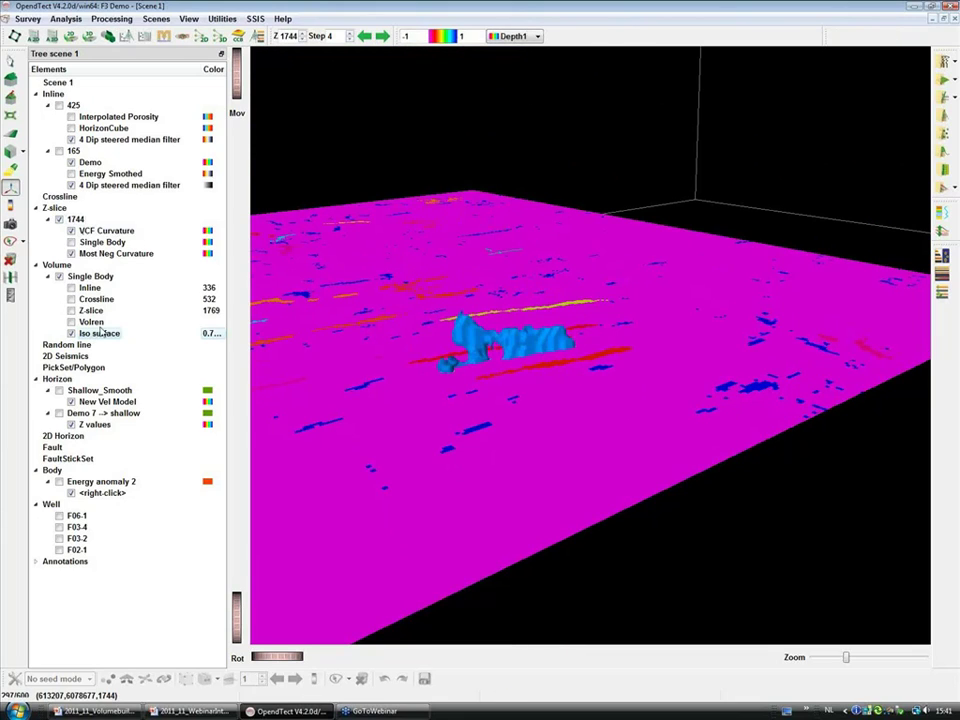
pyautogui.rightClick(101, 332)
pyautogui.click(144, 346)
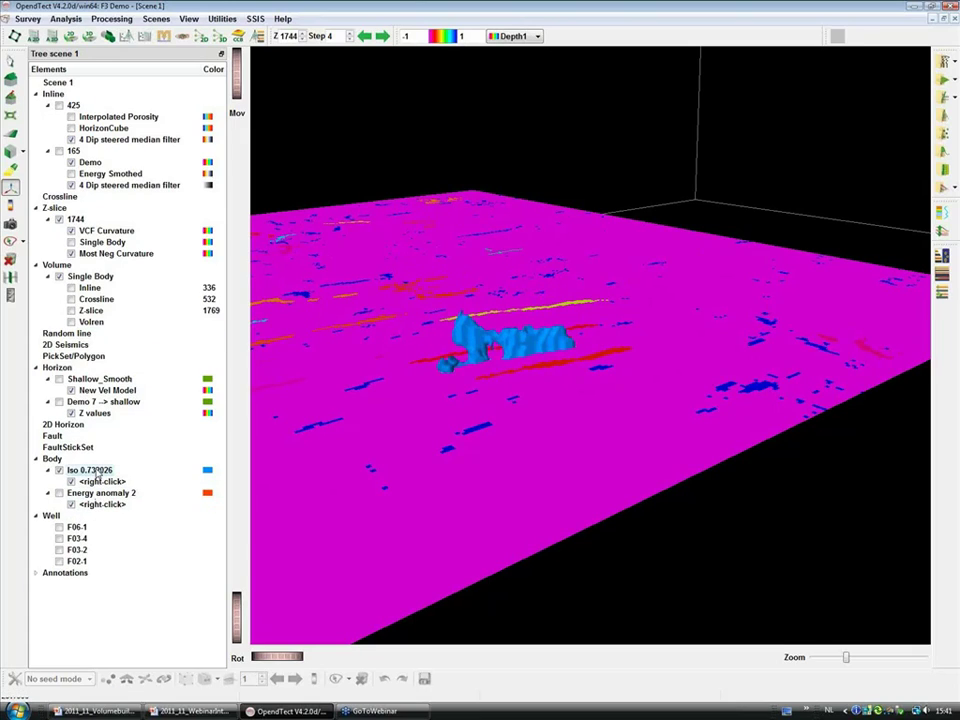
# - Save the converted iso body as Fracture 118, overwriting the existing body, and view it with Z-slice 1744
pyautogui.rightClick(100, 471)
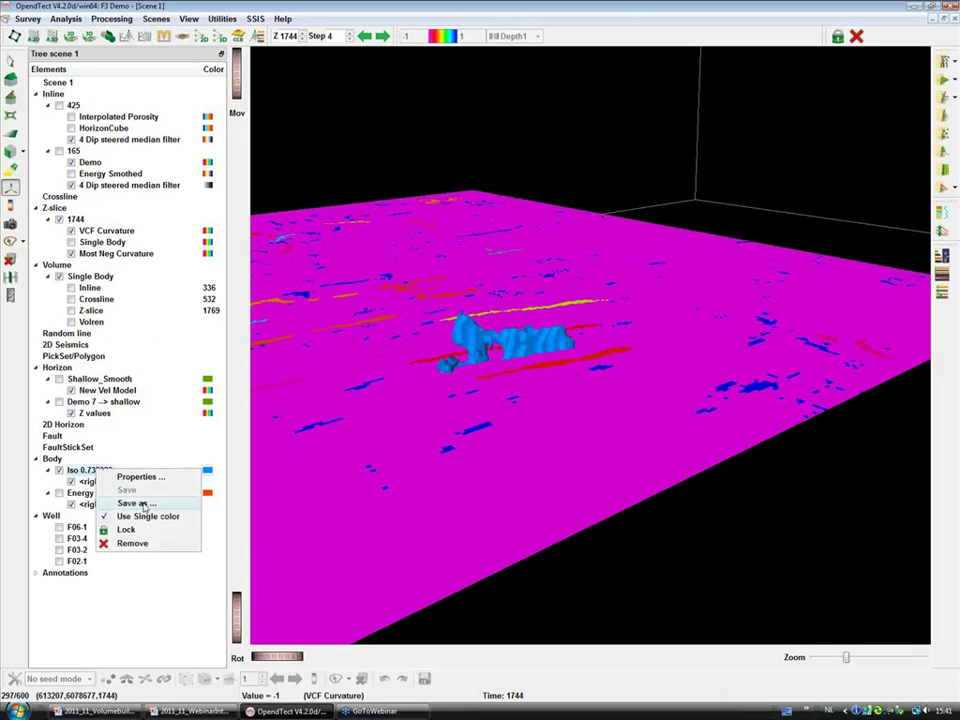
pyautogui.click(138, 503)
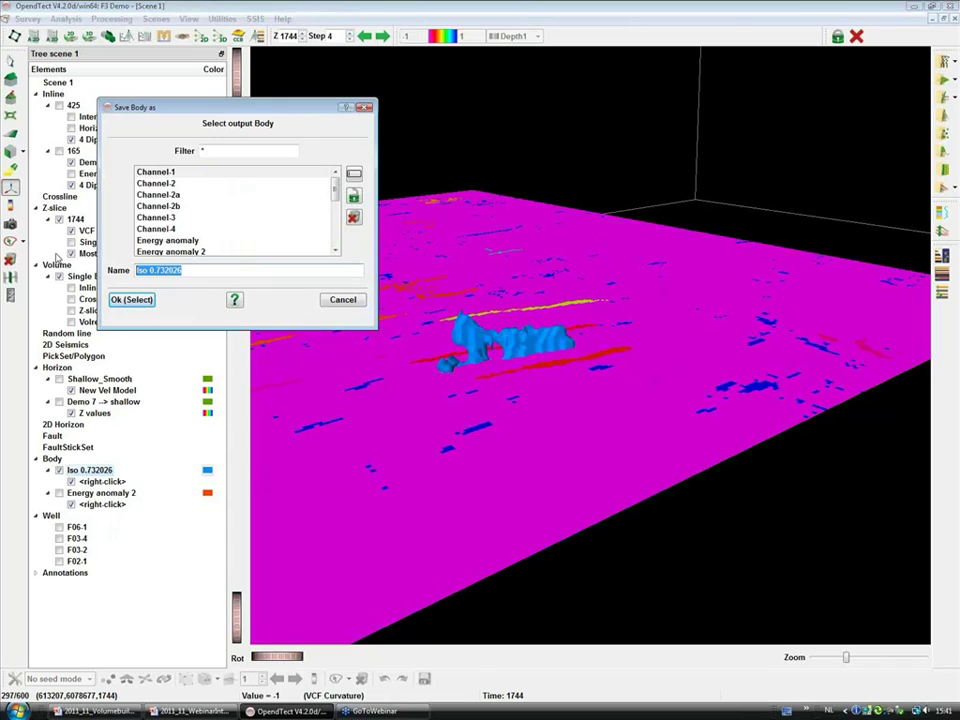
pyautogui.scroll(-1, 253, 229)
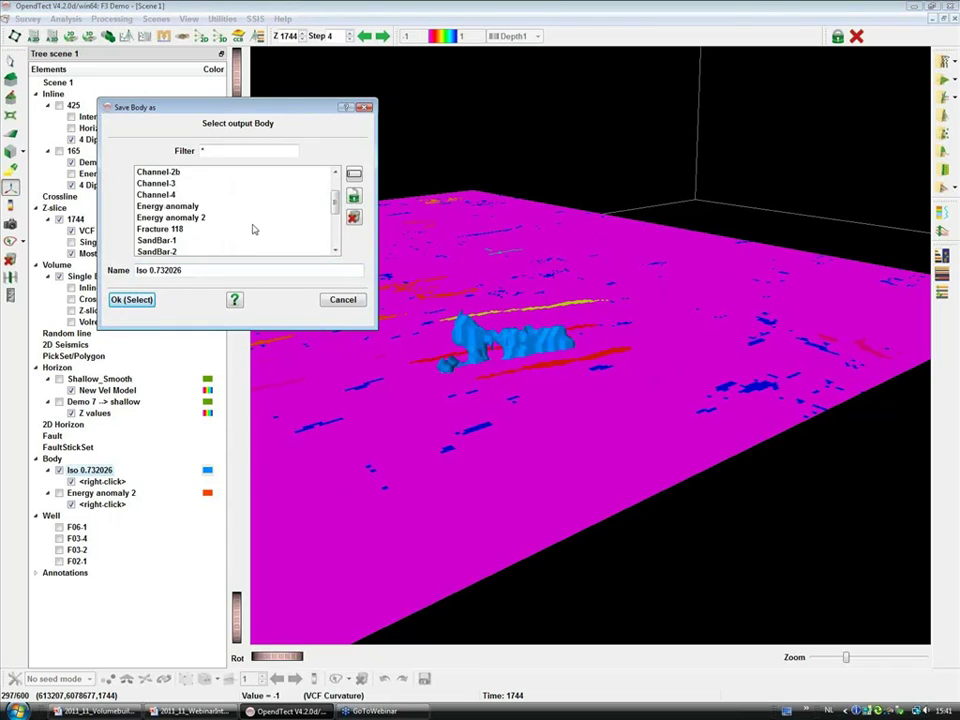
pyautogui.scroll(-2, 253, 229)
pyautogui.scroll(3, 253, 229)
pyautogui.scroll(-1, 253, 229)
pyautogui.click(155, 229)
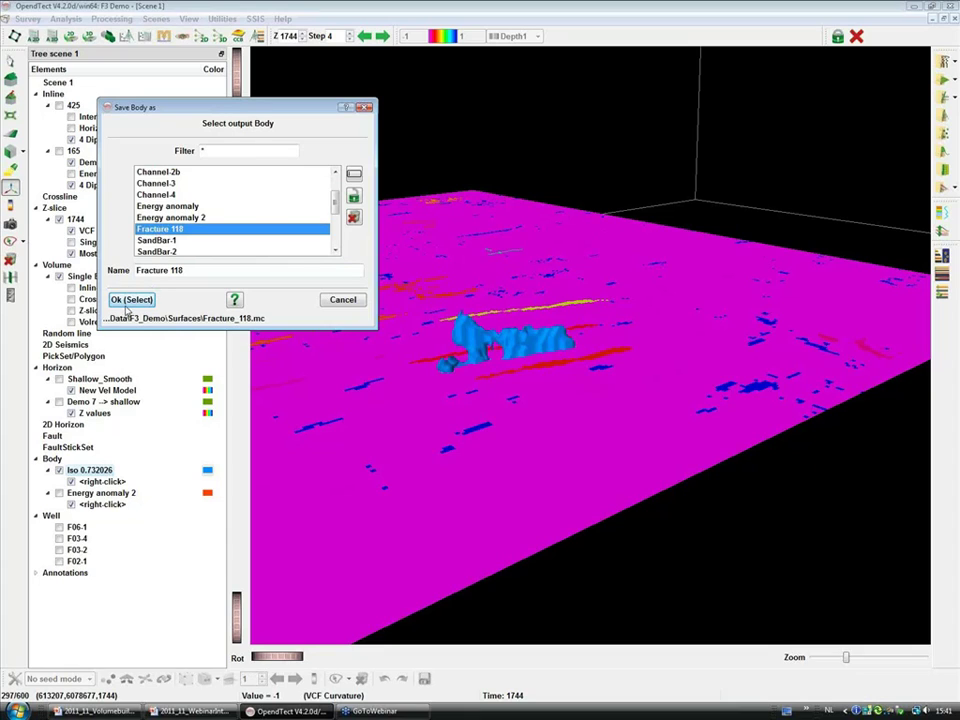
pyautogui.click(131, 299)
pyautogui.click(227, 229)
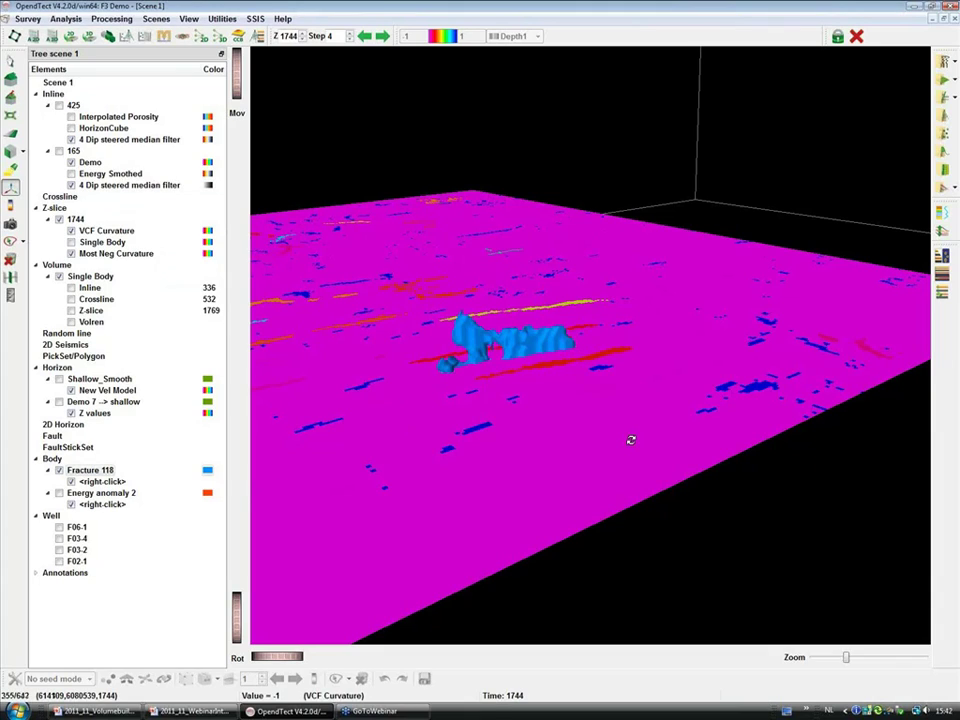
pyautogui.moveTo(628, 447); pyautogui.dragTo(955, 347)
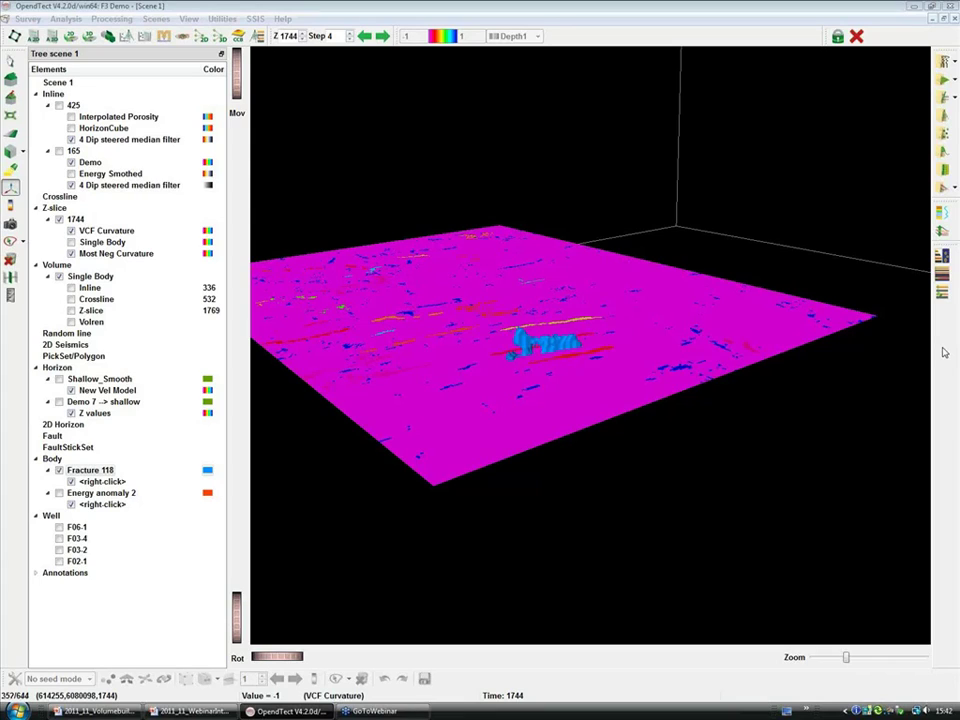
pyautogui.hotkey('alt', 'Tab')
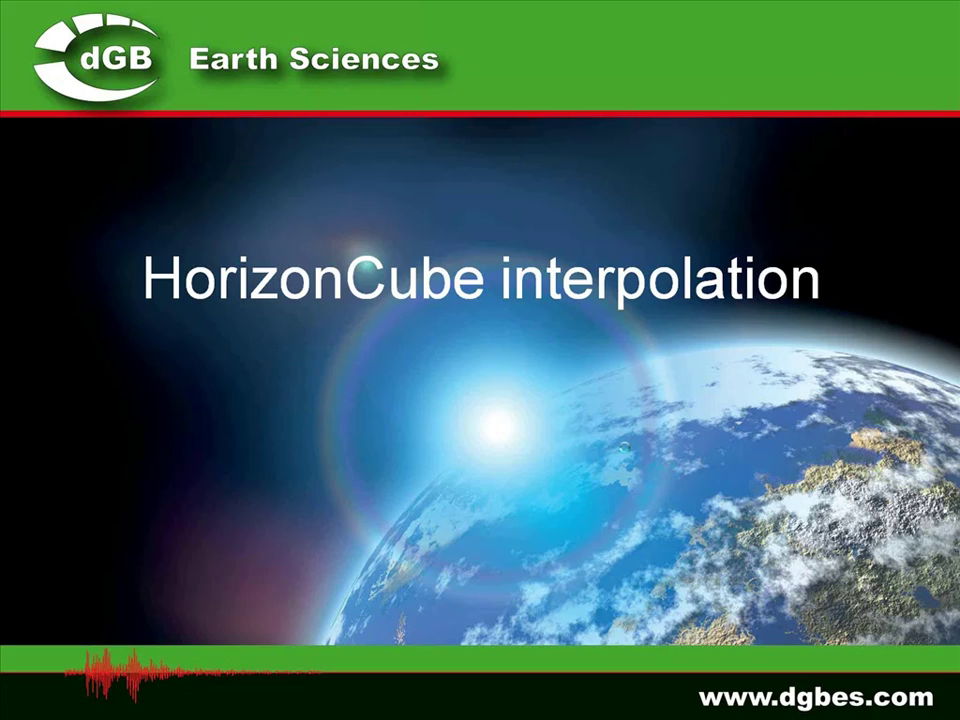
pyautogui.press('Right')
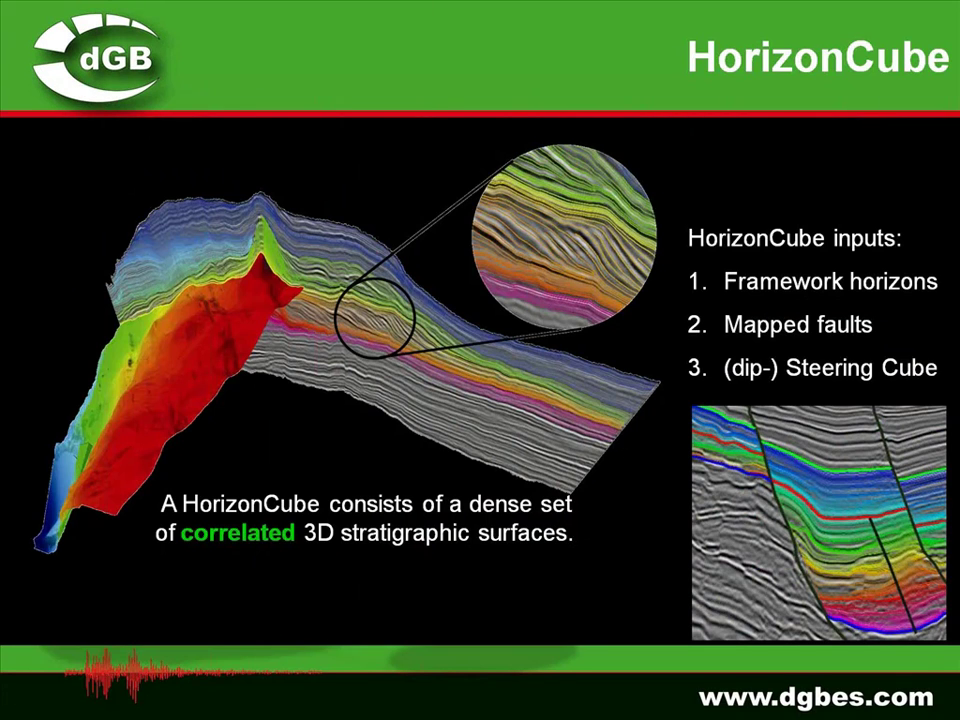
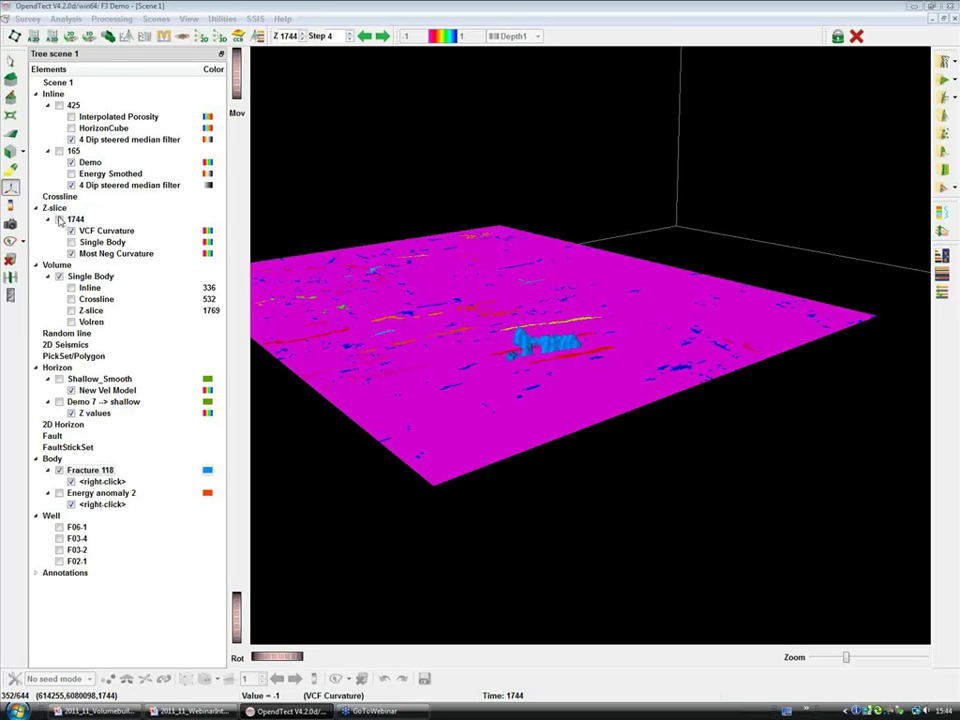
# - Hide Z-slice 1744 and the Fracture 118 body, and display inline 425 face-on
pyautogui.click(47, 167)
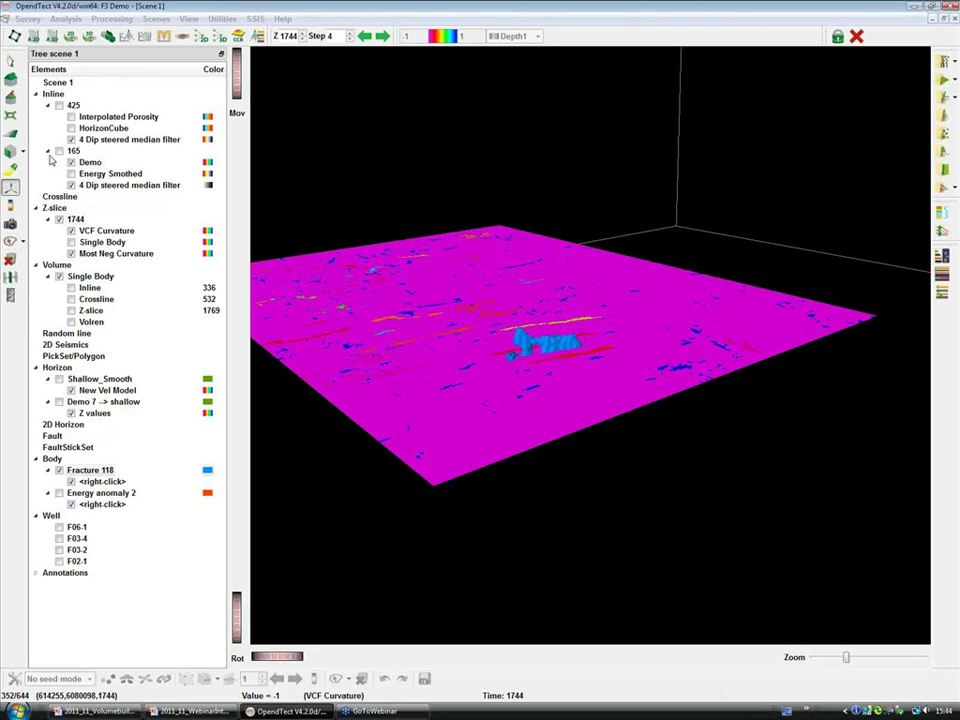
pyautogui.click(60, 472)
pyautogui.click(59, 471)
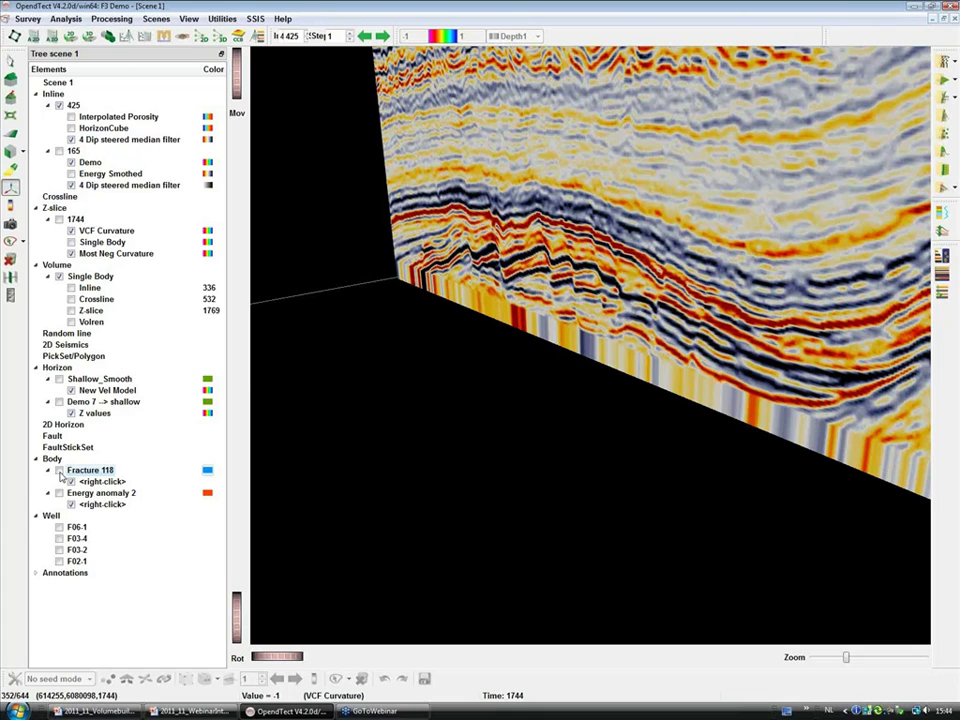
pyautogui.click(9, 80)
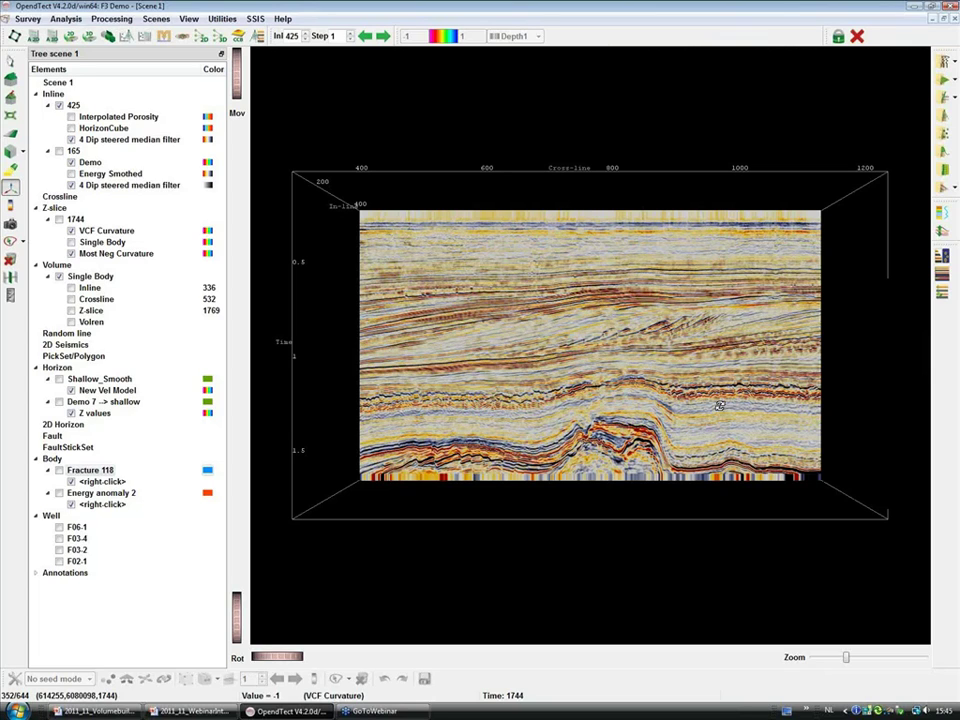
pyautogui.scroll(3, 720, 406)
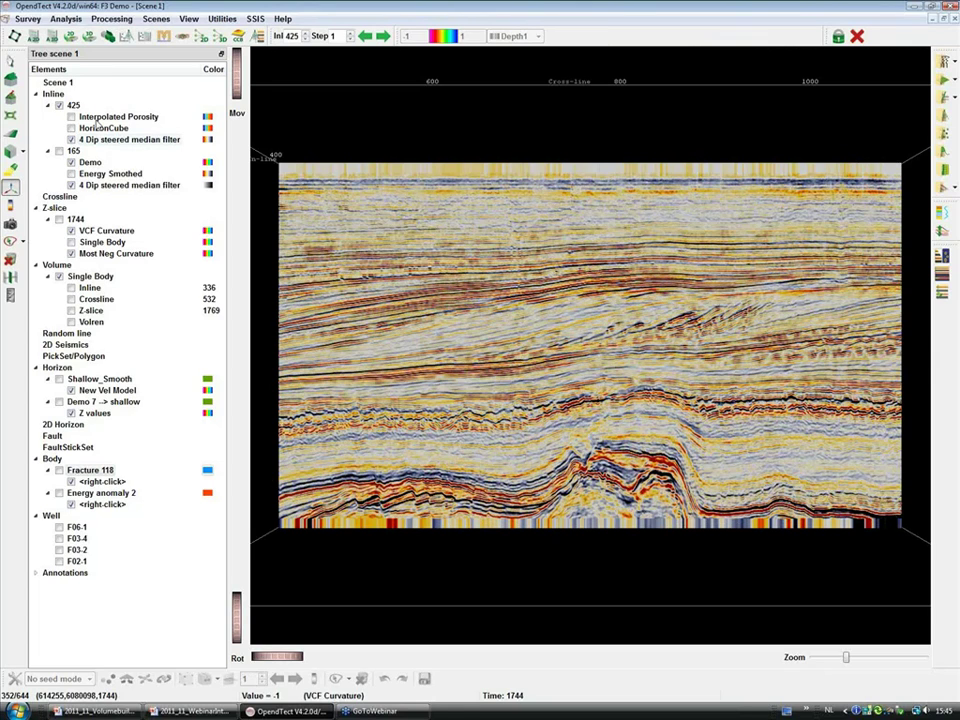
# - Apply the grey scale colour table to inline 425's 4 Dip steered median filter and display the HorizonCube overlay on it
pyautogui.click(112, 140)
pyautogui.click(520, 37)
pyautogui.scroll(1, 516, 74)
pyautogui.click(516, 70)
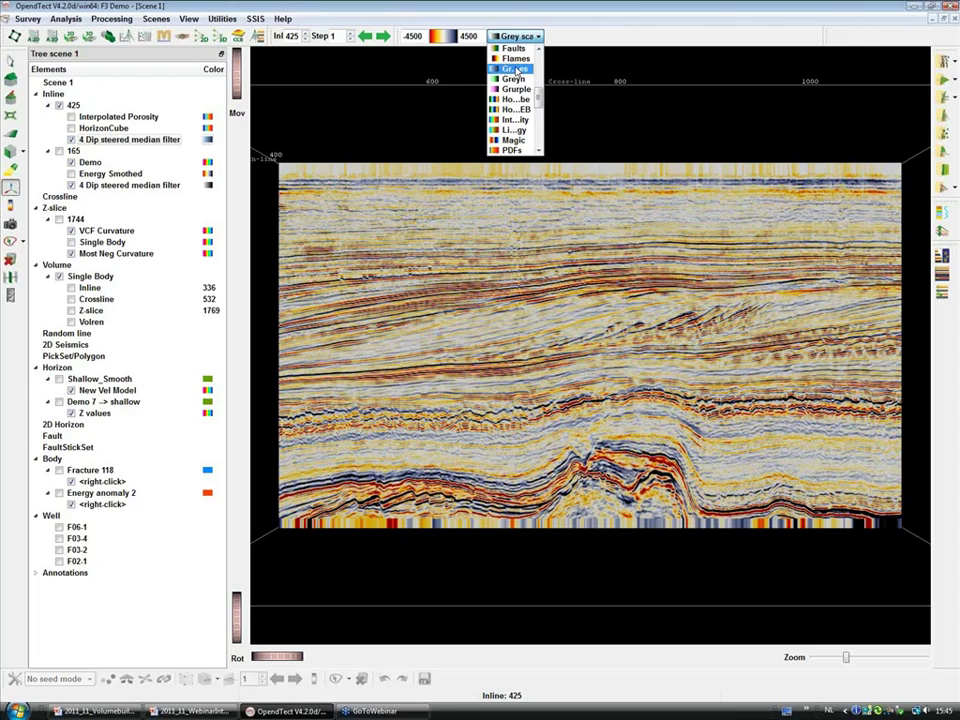
pyautogui.click(516, 69)
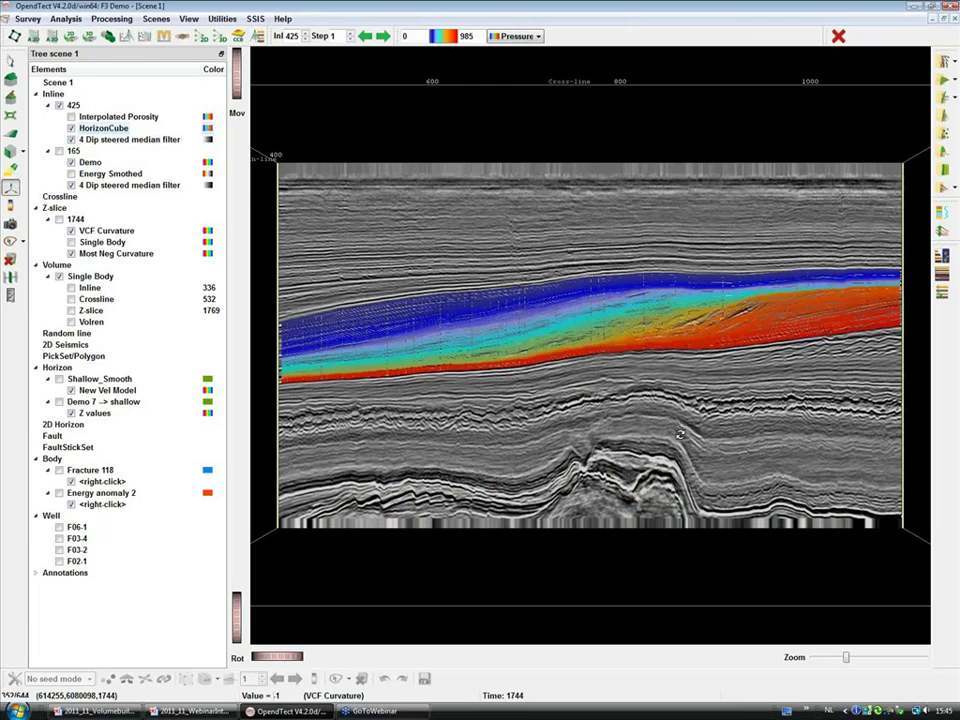
pyautogui.scroll(3, 609, 344)
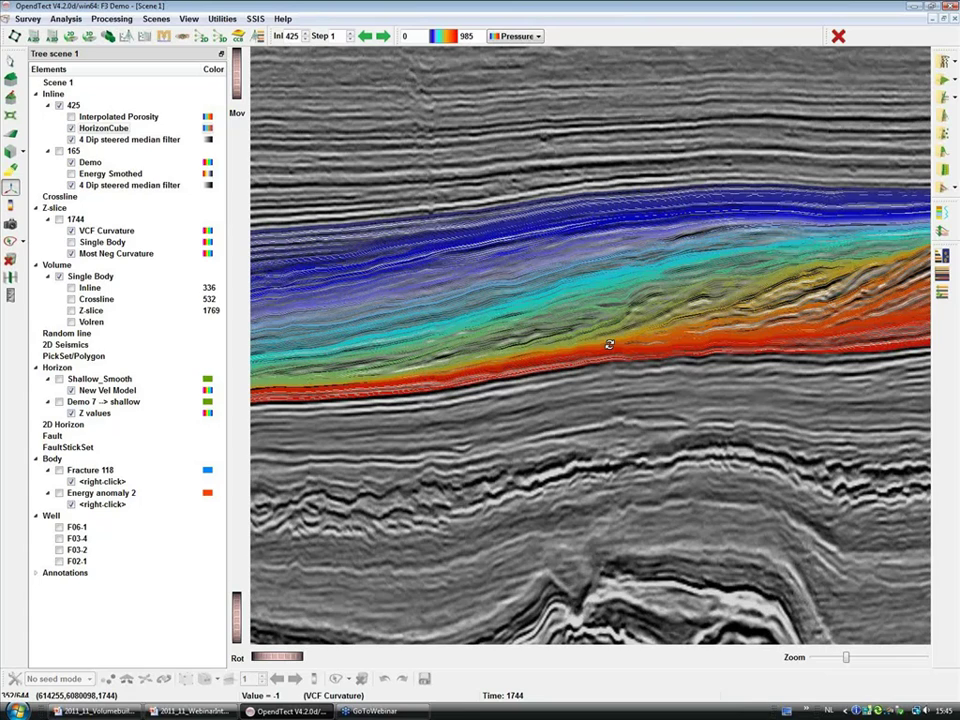
pyautogui.moveTo(609, 344); pyautogui.dragTo(528, 443)
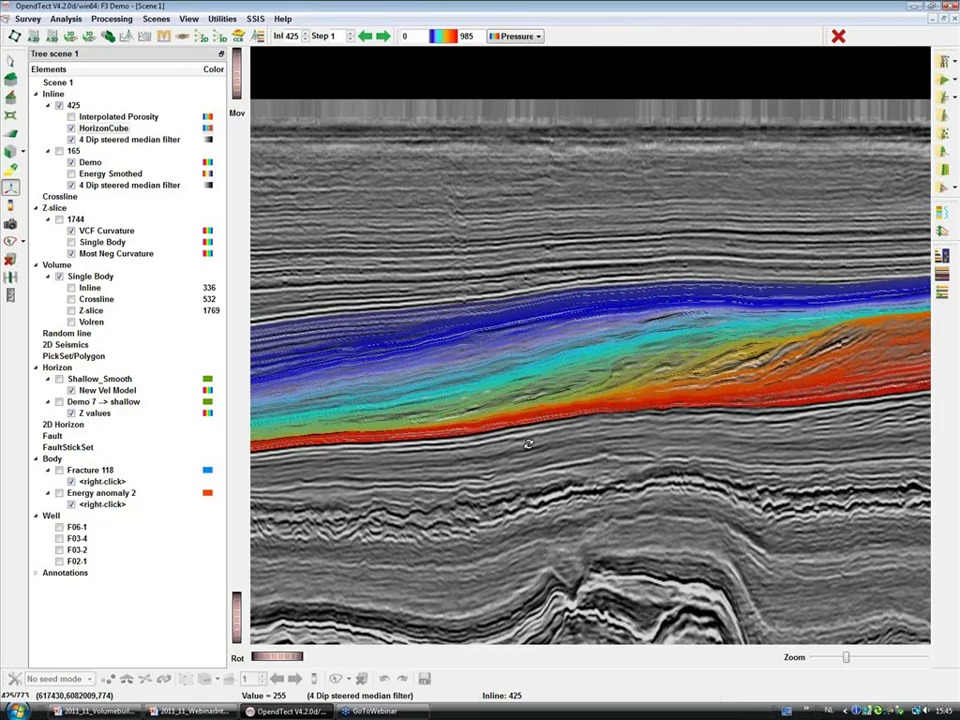
# - Examine the HorizonCube with its slider by restricting the top to 467 and the bottom to 654, restoring the full range and closing the slider
pyautogui.click(945, 213)
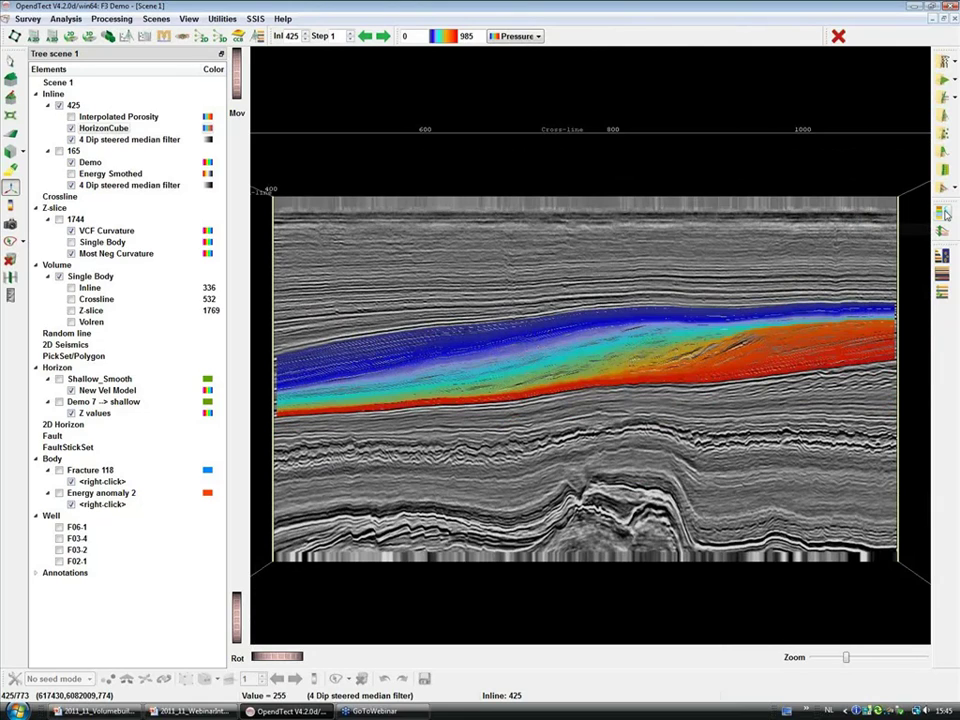
pyautogui.moveTo(48, 102); pyautogui.dragTo(48, 166)
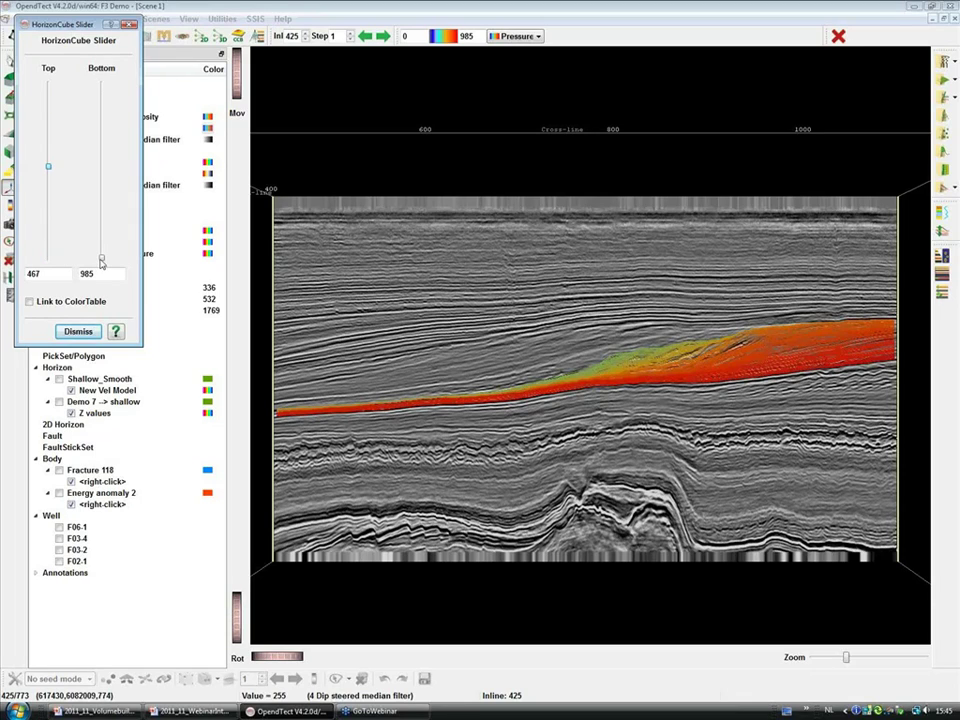
pyautogui.moveTo(101, 260); pyautogui.dragTo(101, 199)
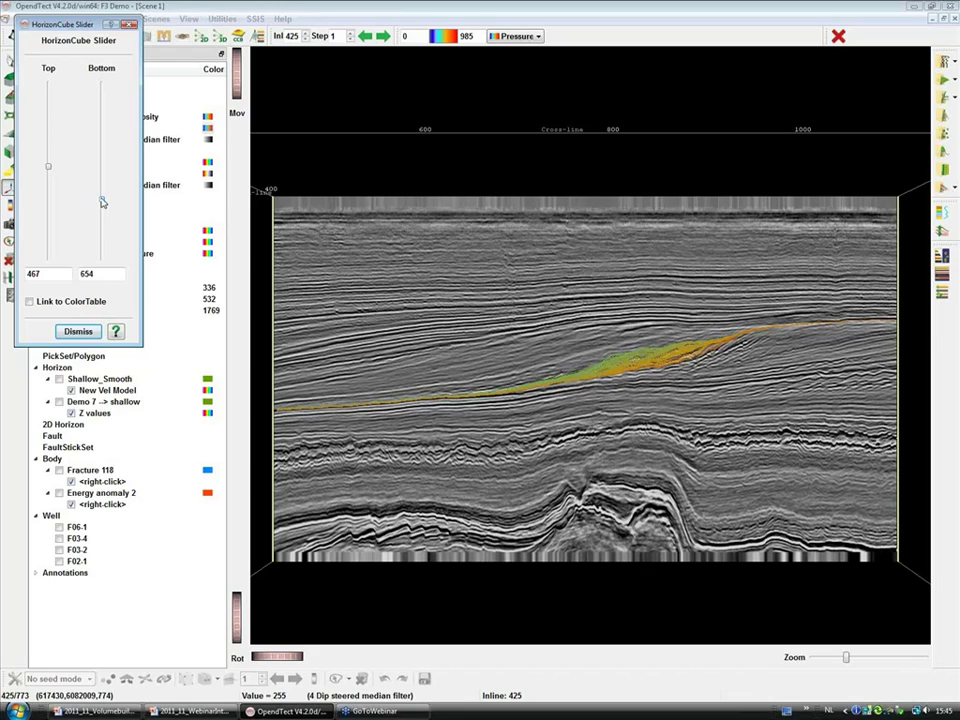
pyautogui.moveTo(102, 200); pyautogui.dragTo(101, 255)
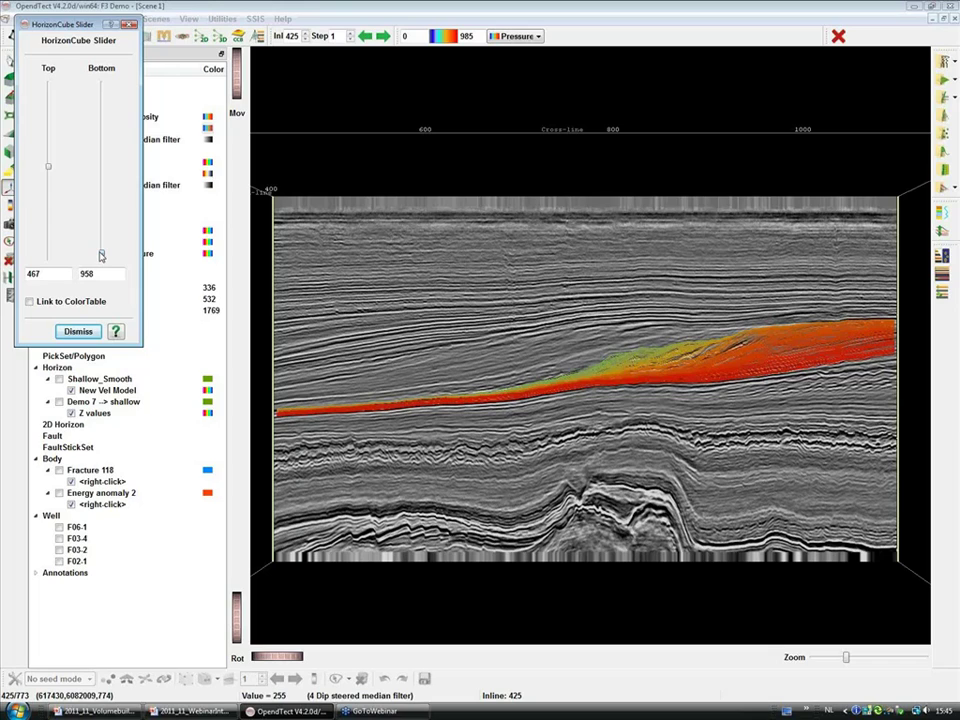
pyautogui.moveTo(101, 256); pyautogui.dragTo(101, 258)
pyautogui.moveTo(48, 166); pyautogui.dragTo(51, 98)
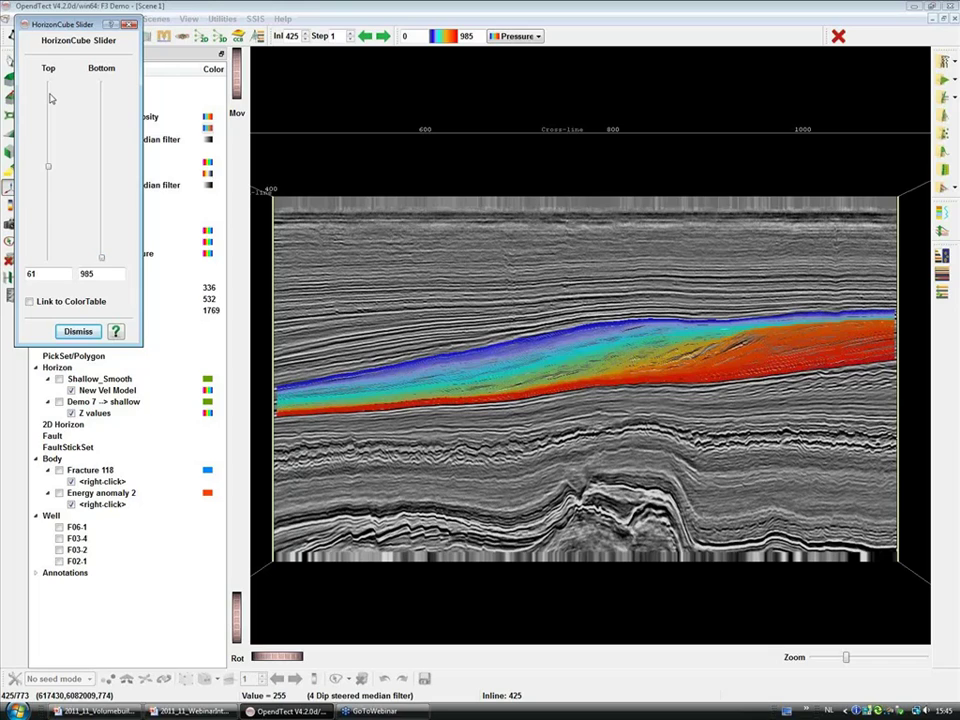
pyautogui.click(78, 331)
# - Display wells F06-1, F03-4, F03-2 and F02-1 and view them obliquely around inline 425
pyautogui.click(59, 527)
pyautogui.click(59, 538)
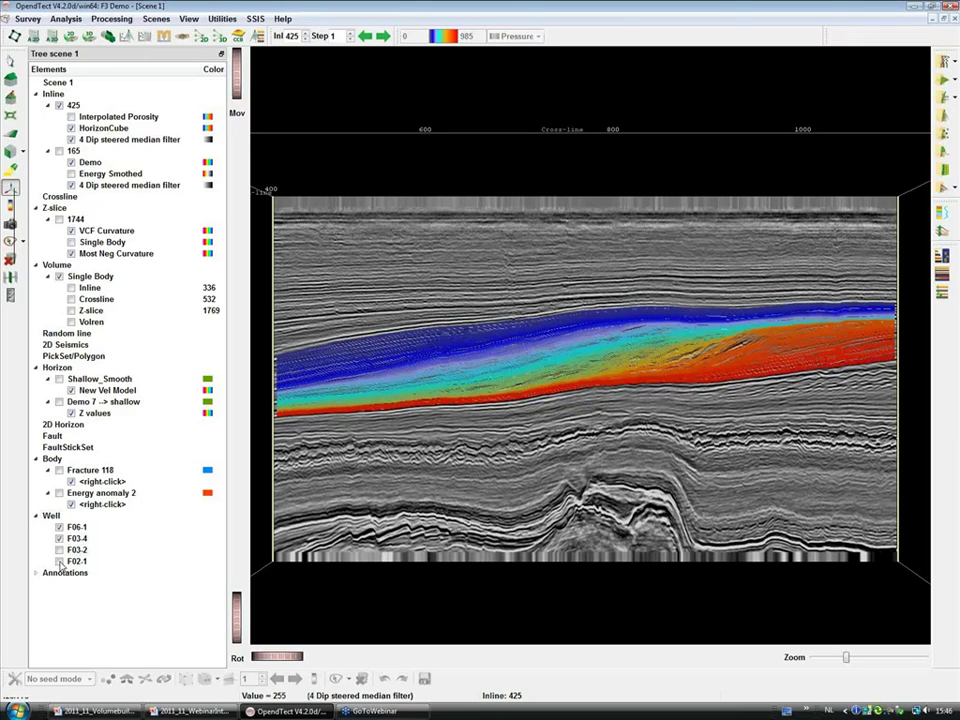
pyautogui.click(59, 549)
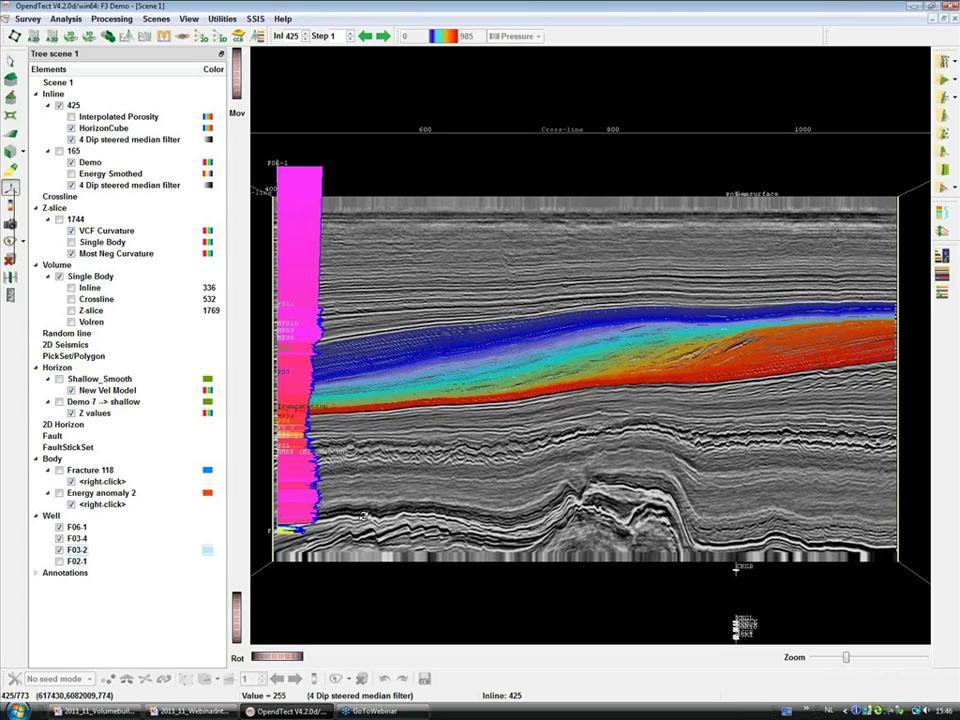
pyautogui.scroll(-3, 365, 515)
pyautogui.moveTo(365, 515); pyautogui.dragTo(470, 535)
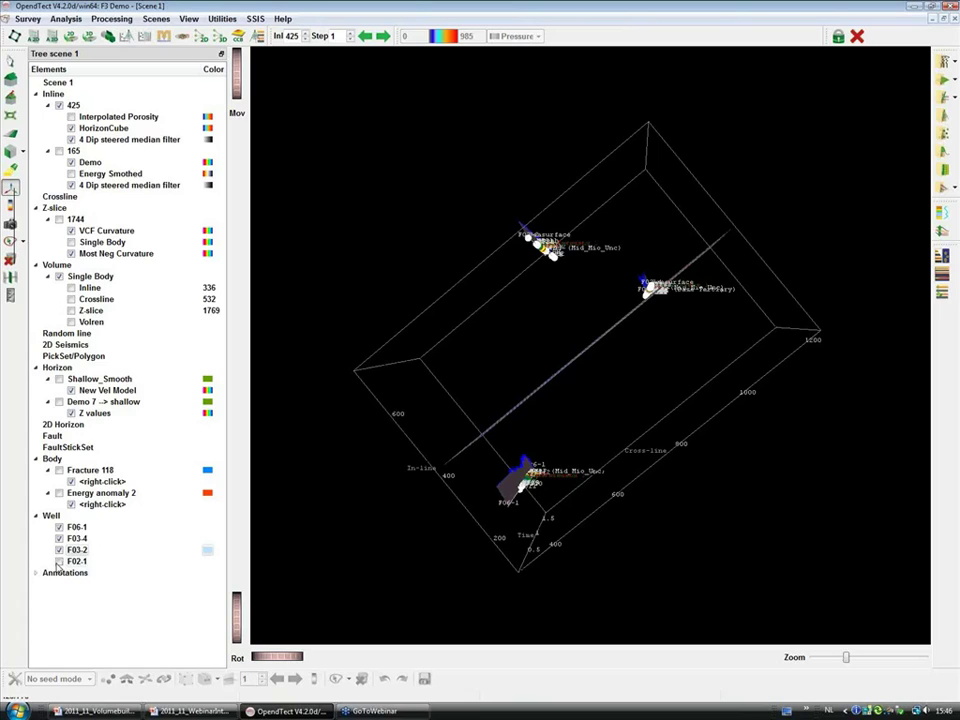
pyautogui.click(59, 561)
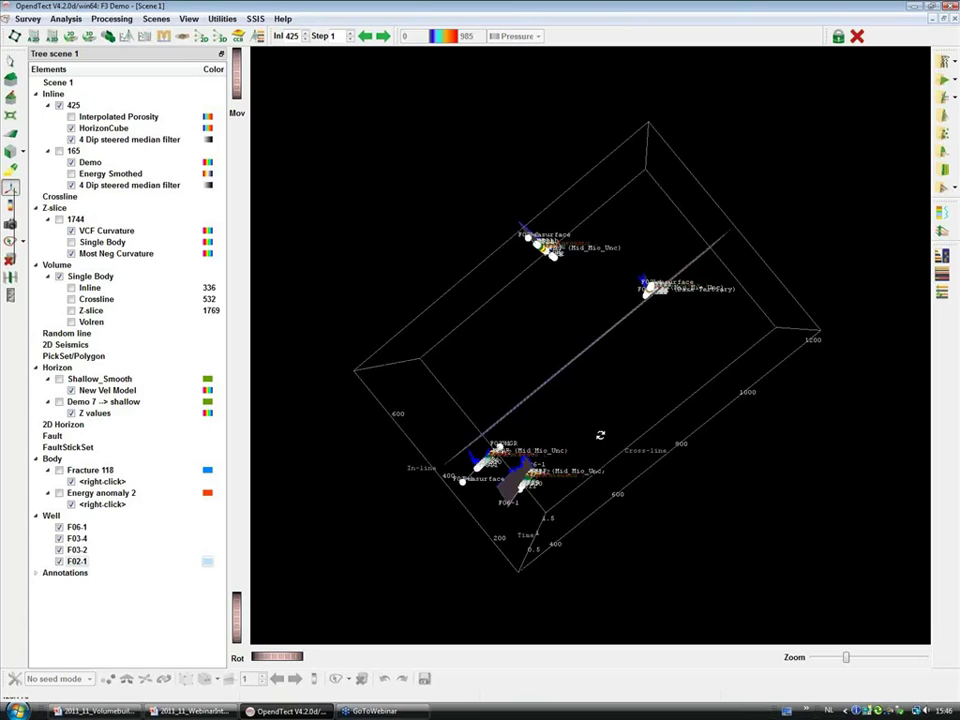
pyautogui.moveTo(573, 456); pyautogui.dragTo(593, 351)
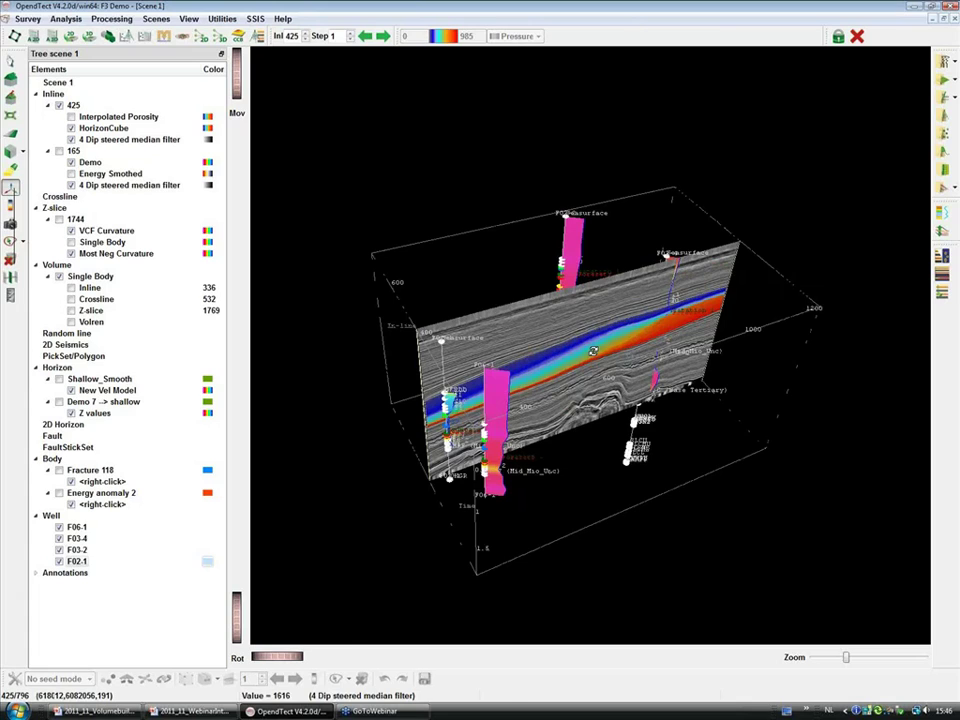
pyautogui.scroll(3, 593, 351)
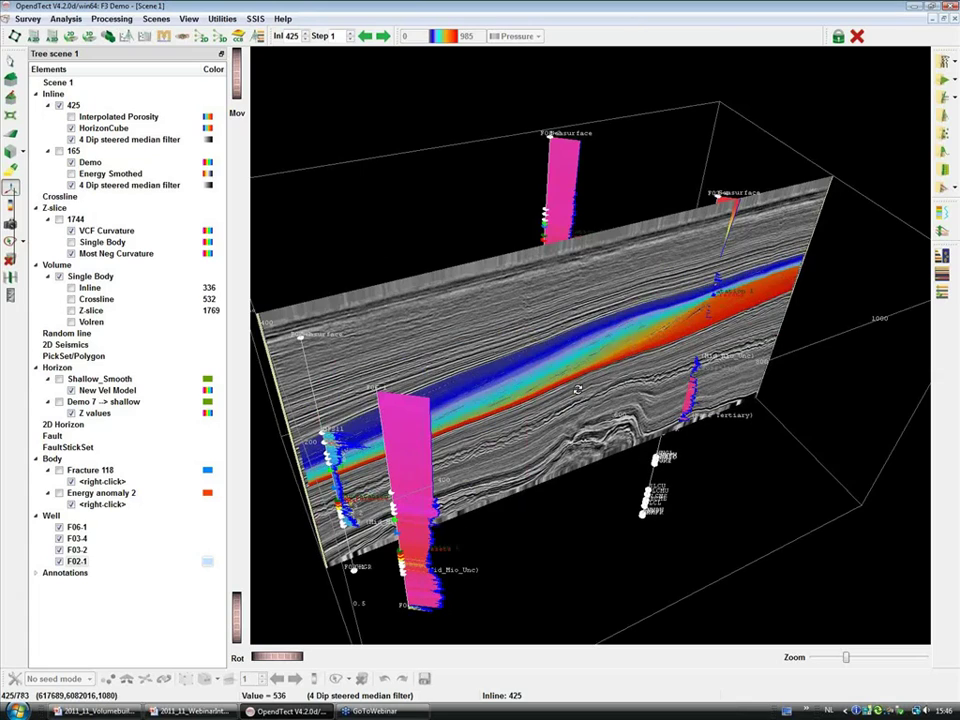
# - Remove the existing used steps from the Demo setup in the Volume Builder and enlarge the setup window
pyautogui.click(108, 37)
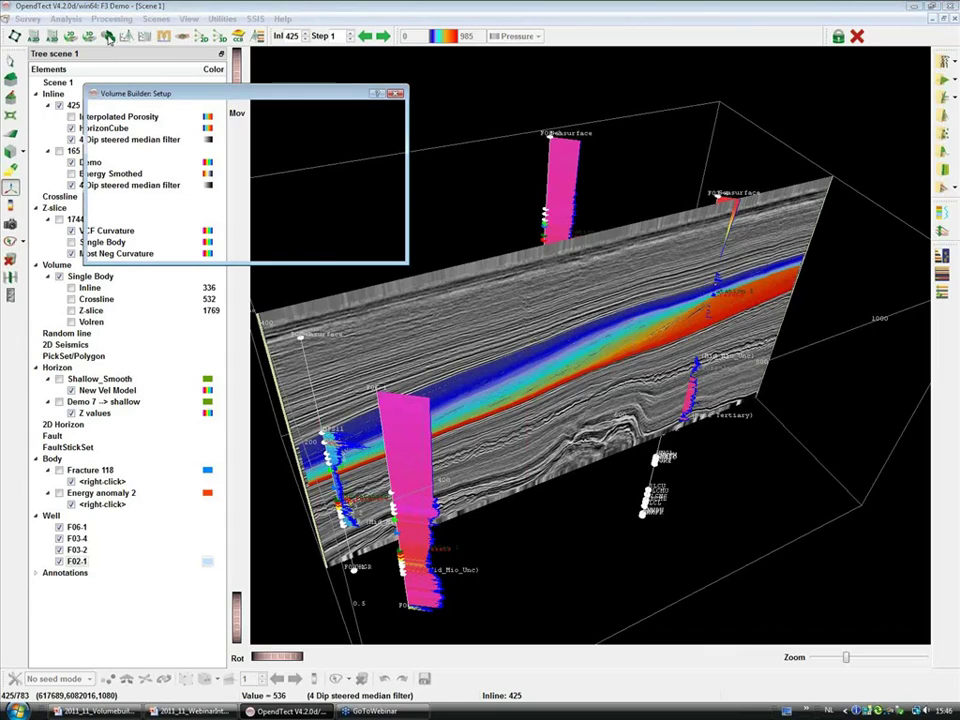
pyautogui.doubleClick(255, 141)
pyautogui.click(371, 404)
pyautogui.click(335, 196)
pyautogui.click(255, 131)
pyautogui.click(335, 196)
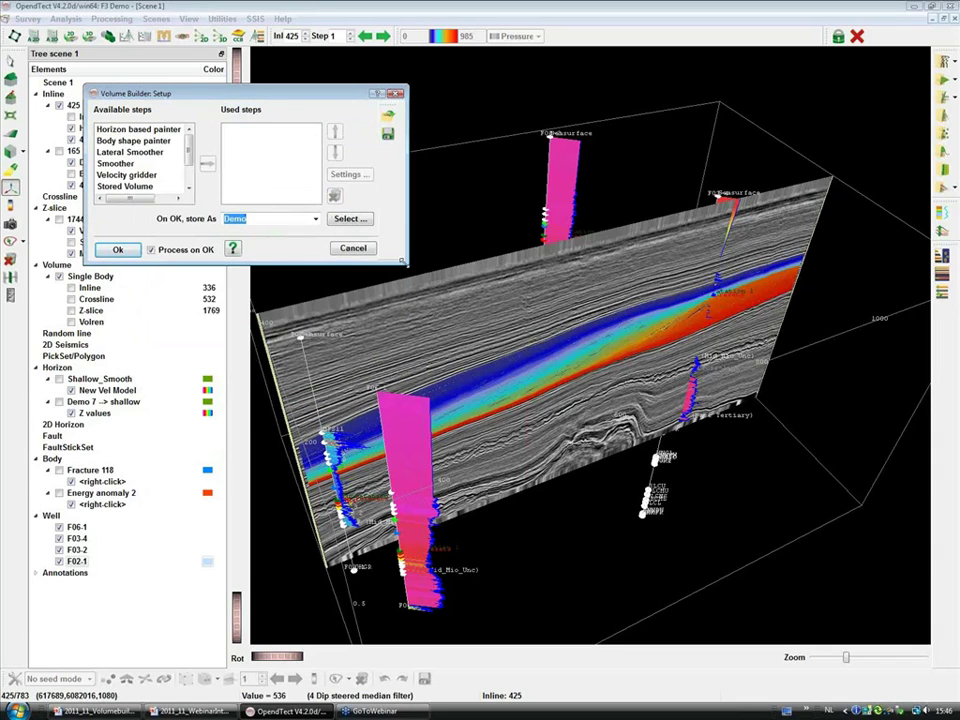
pyautogui.moveTo(403, 261); pyautogui.dragTo(540, 346)
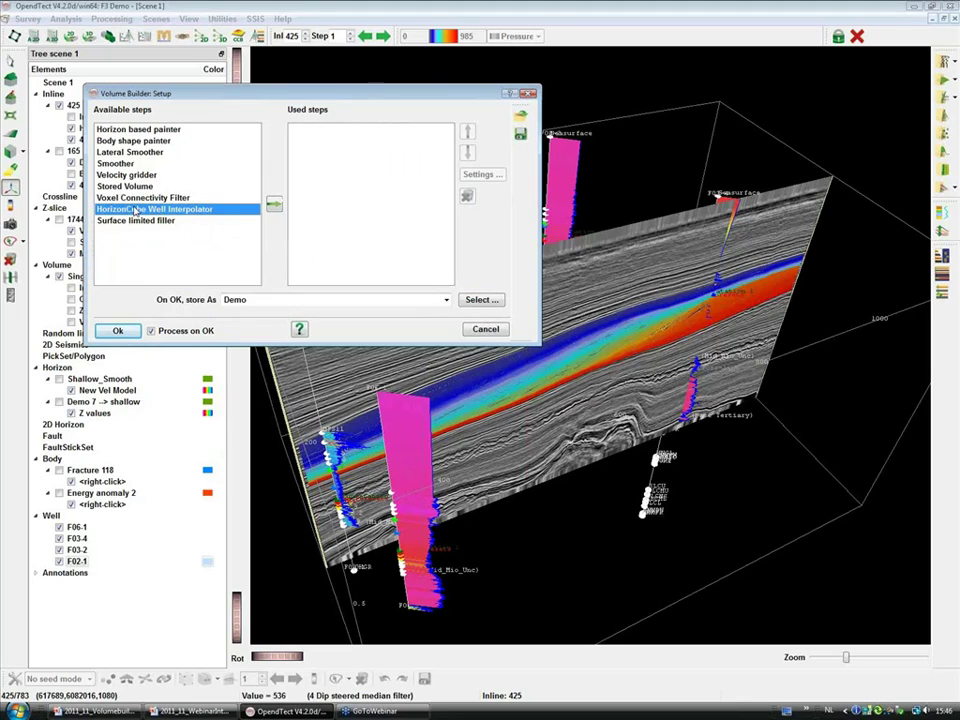
# - Add a HorizonCube Well Interpolator step with HorizonCube as input and the vertical extension set to None
pyautogui.click(274, 206)
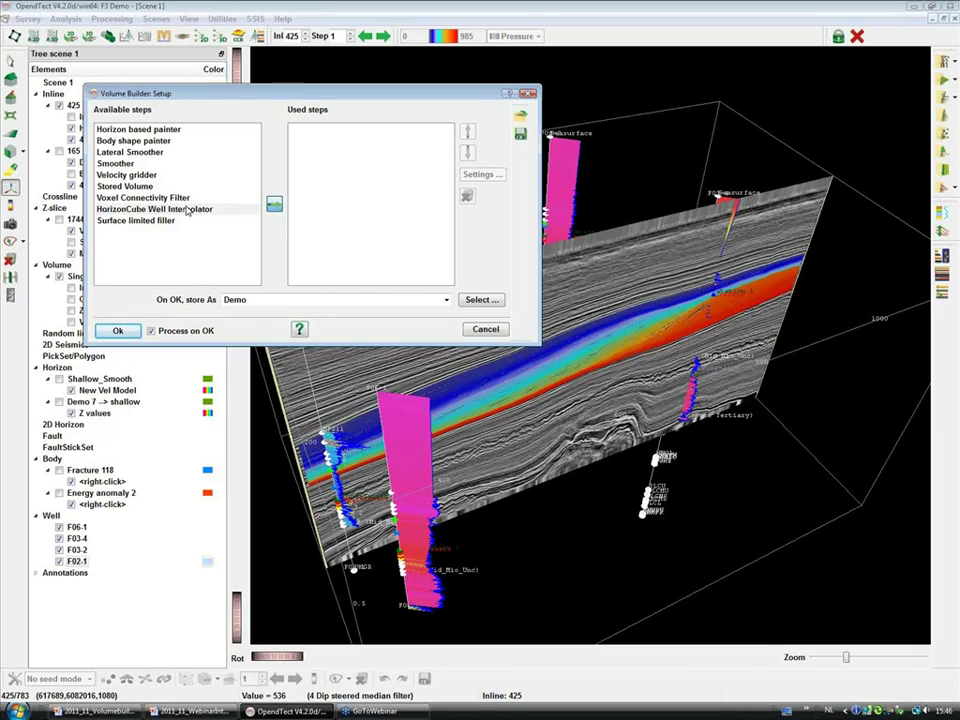
pyautogui.doubleClick(187, 209)
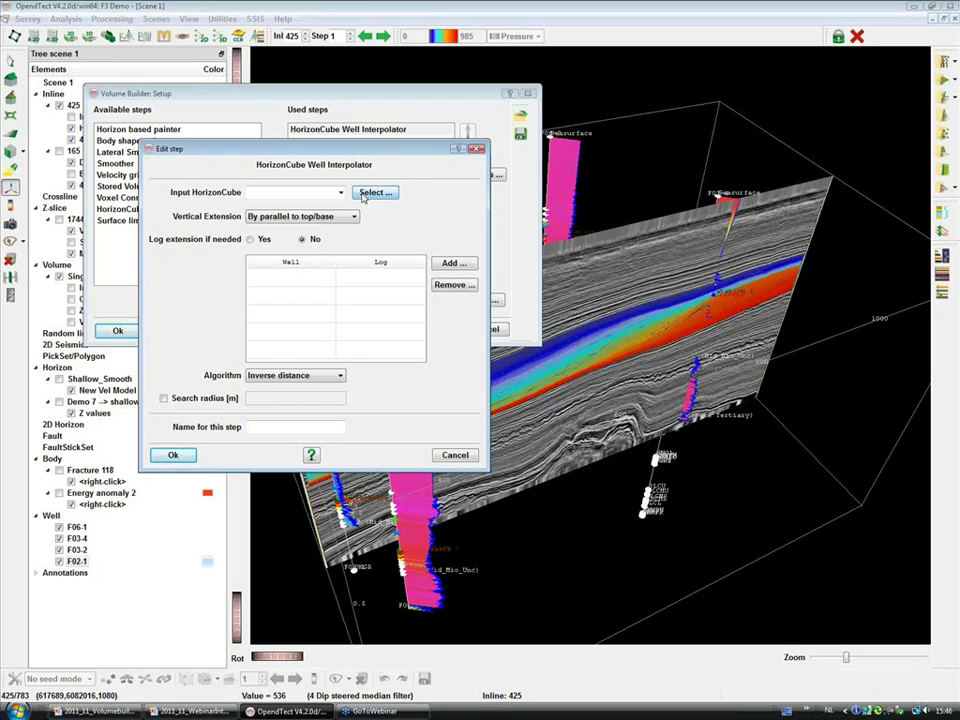
pyautogui.click(366, 193)
pyautogui.click(205, 346)
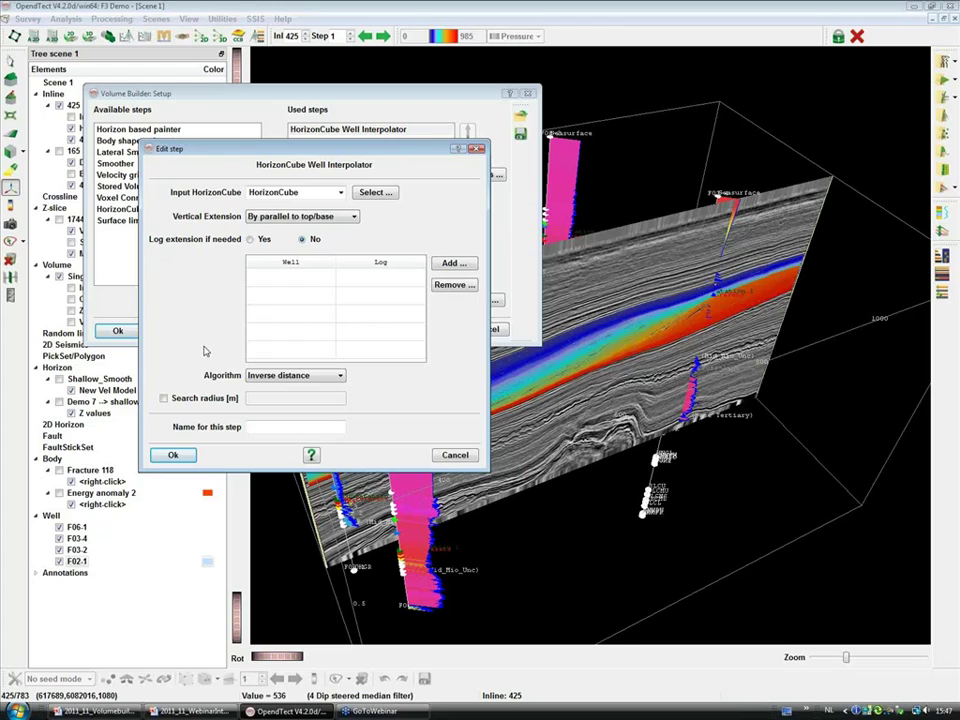
pyautogui.click(347, 216)
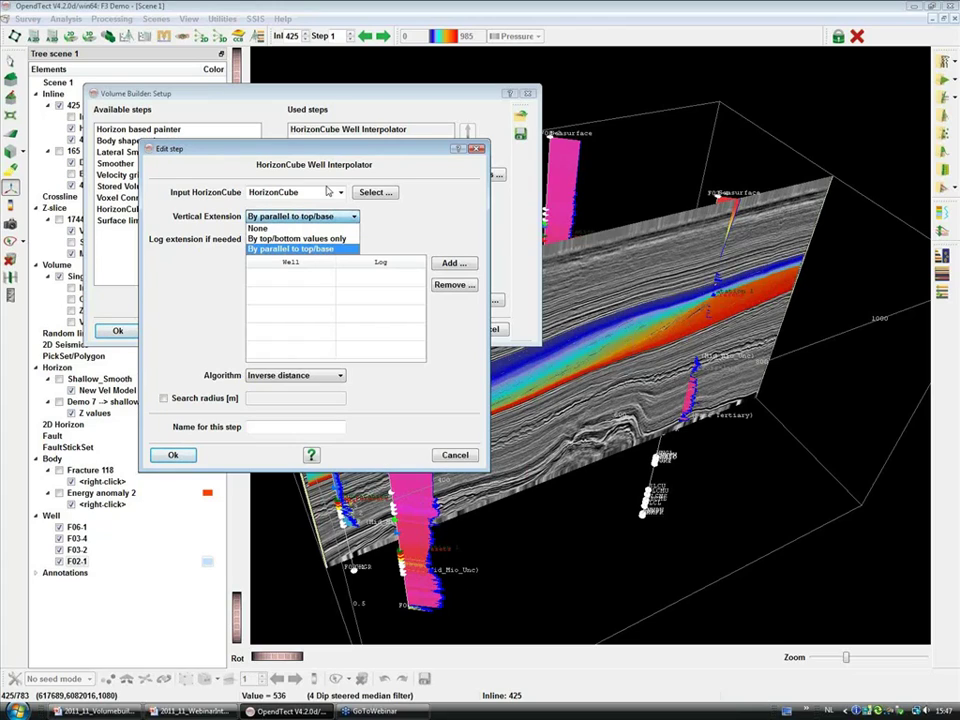
pyautogui.click(318, 227)
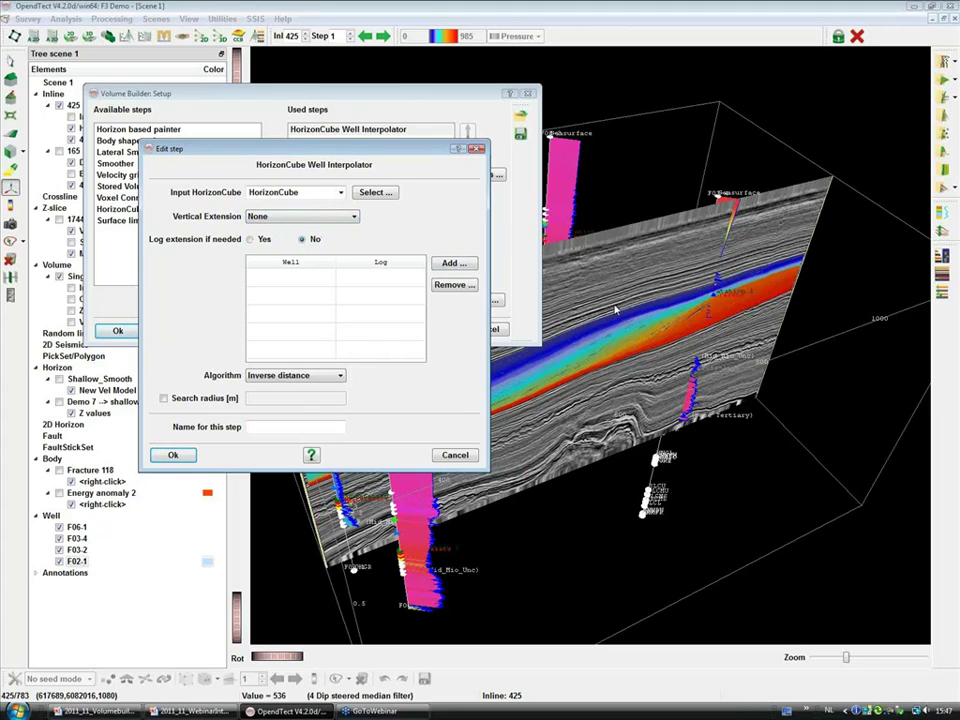
# - Add the Porosity log of wells F02-1, F03-2, F03-4 and F06-1 to the interpolator
pyautogui.click(449, 264)
pyautogui.click(180, 232)
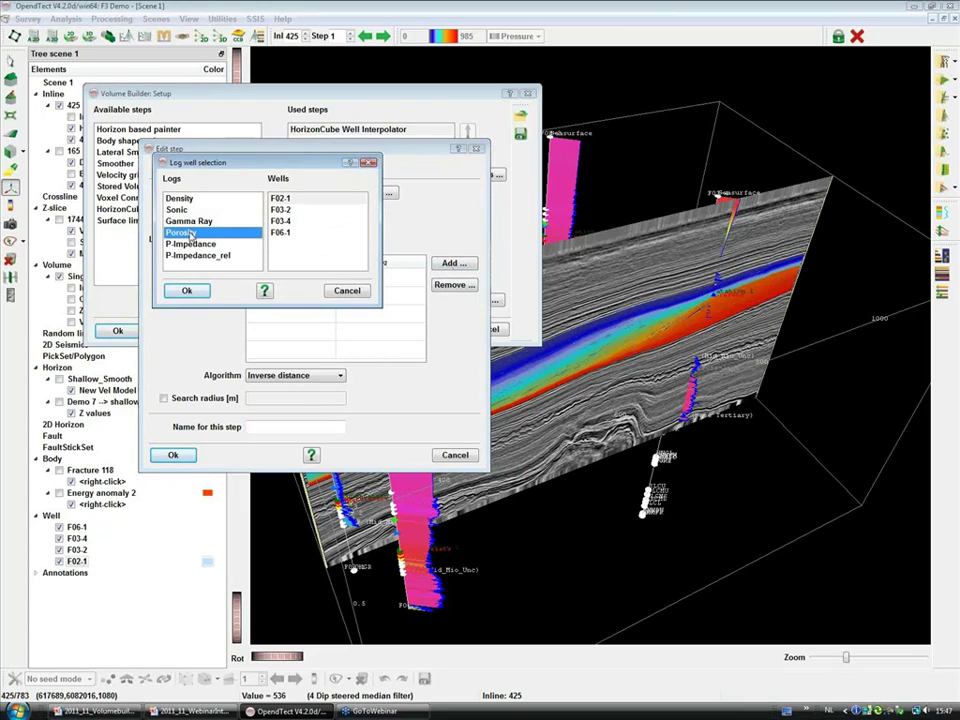
pyautogui.moveTo(280, 198); pyautogui.dragTo(280, 232)
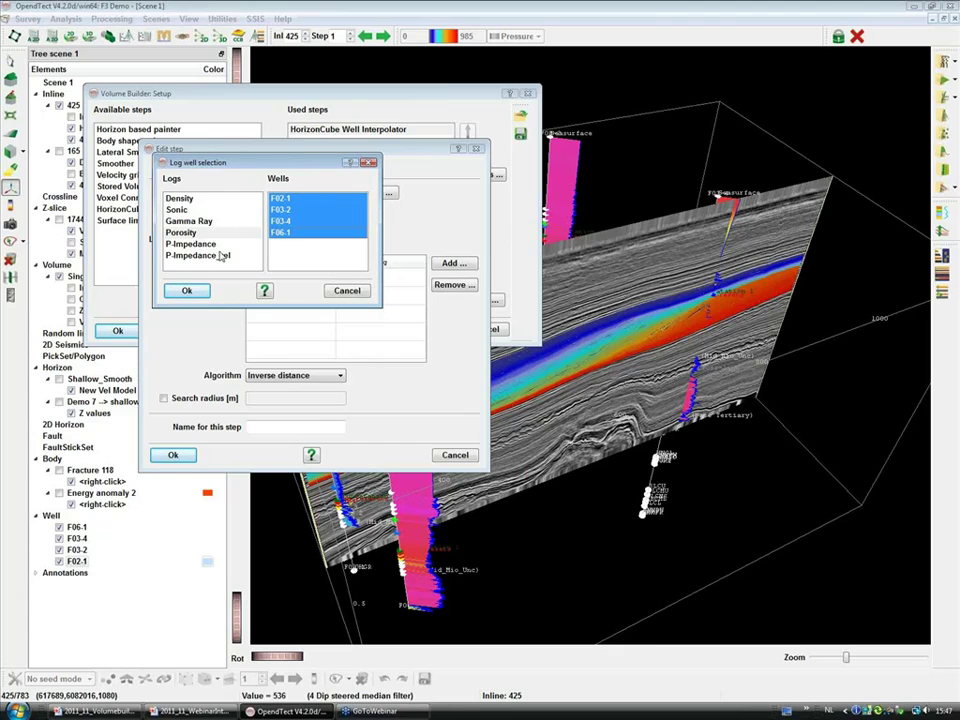
pyautogui.click(187, 290)
# - Name the interpolation step Horizon Cube Porosity and accept its settings
pyautogui.click(259, 428)
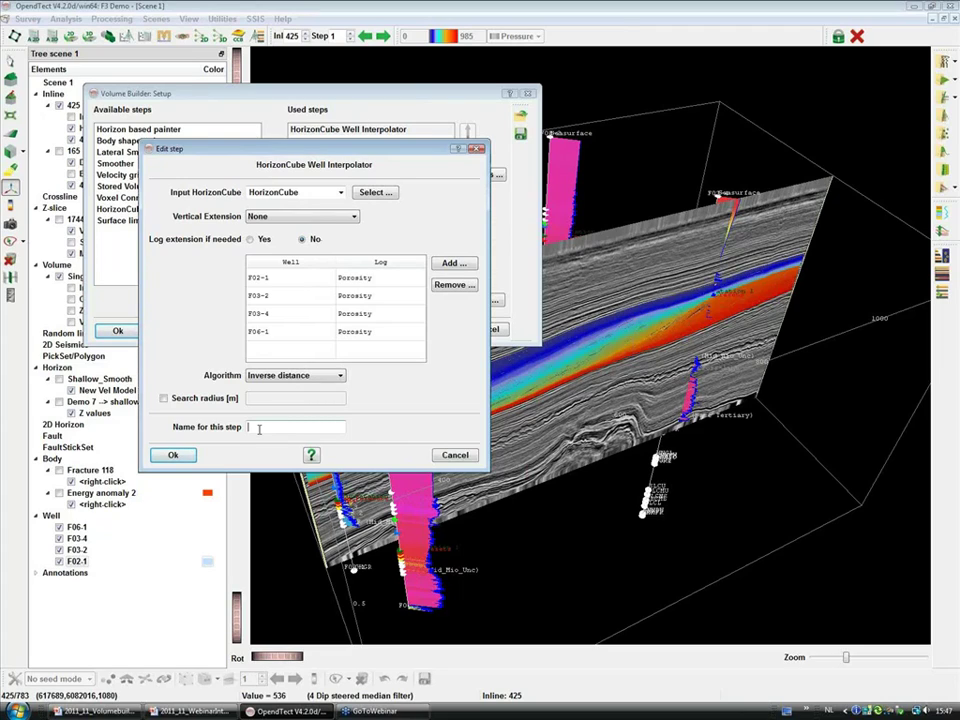
pyautogui.write('Horizon')
pyautogui.write('Cube Porosity')
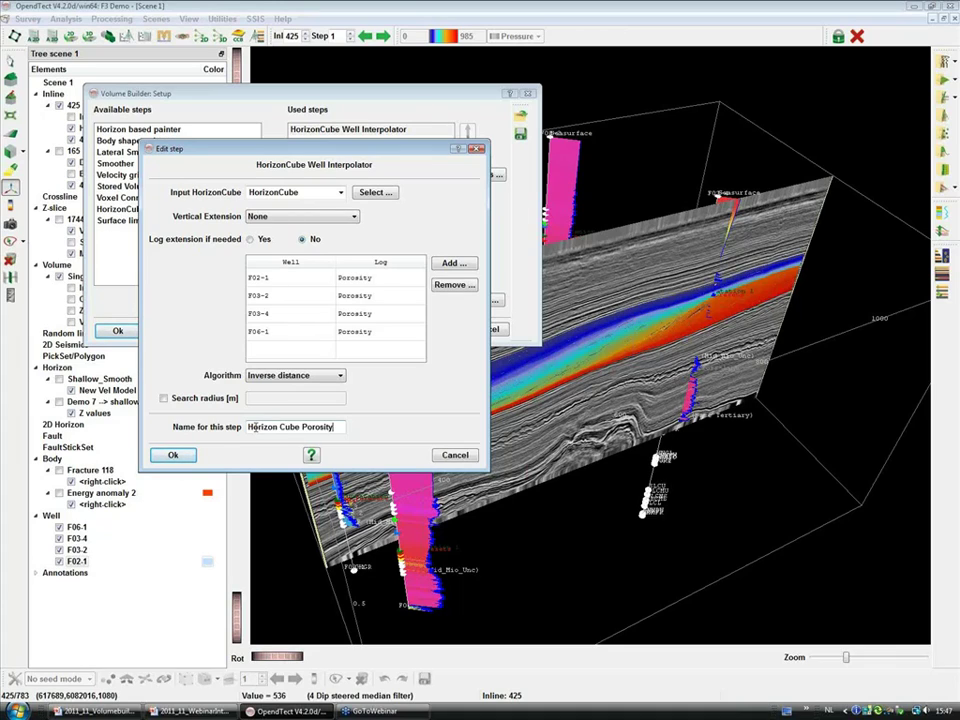
pyautogui.click(158, 462)
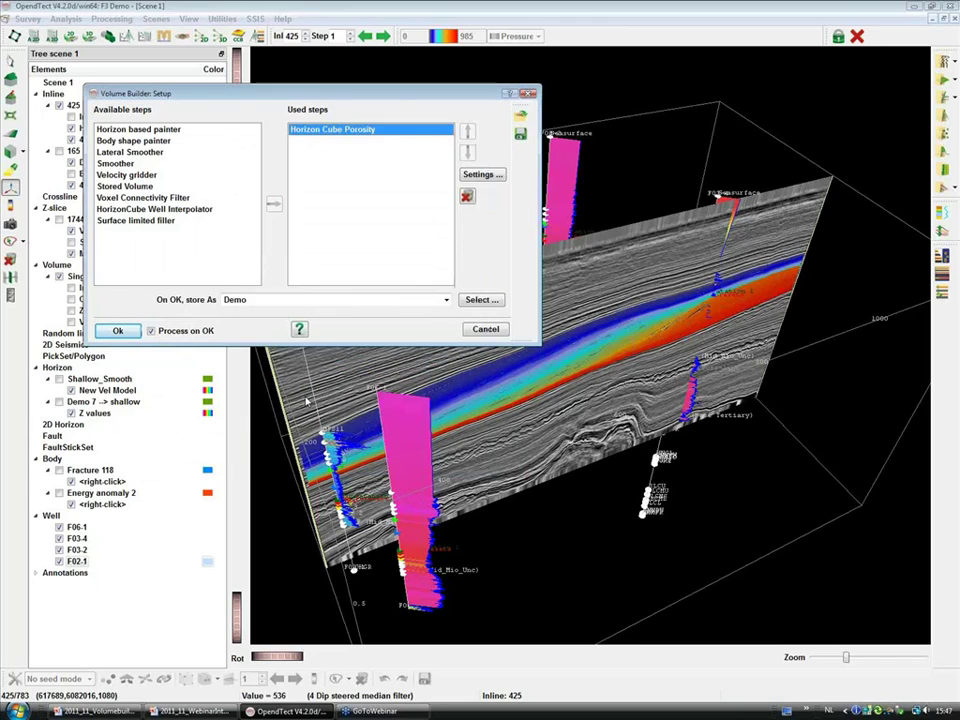
# - Turn off processing on OK and accept the Volume Builder setup stored as Demo
pyautogui.click(118, 331)
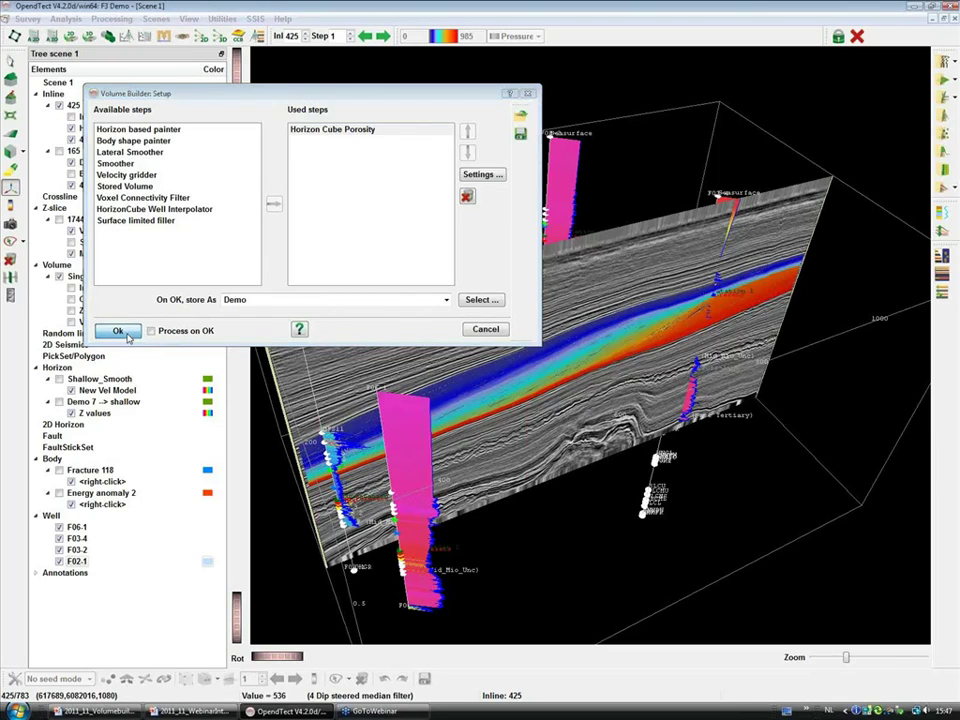
pyautogui.click(122, 333)
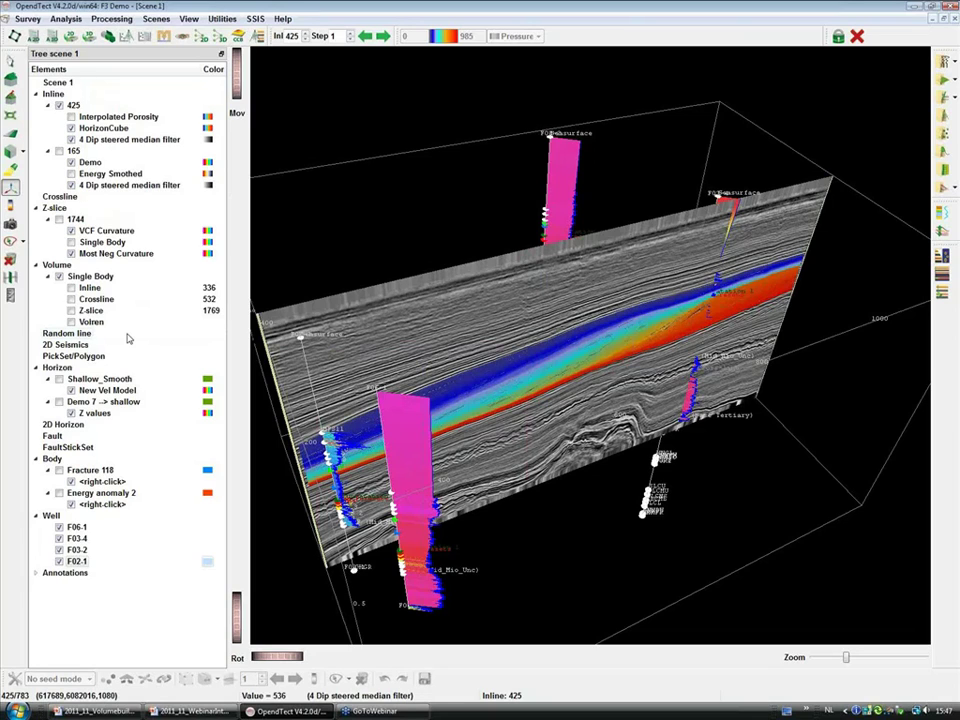
# - Examine the Interpolated Porosity on inline 425 against the well log displays, up close and from both sides of the section
pyautogui.scroll(3, 481, 489)
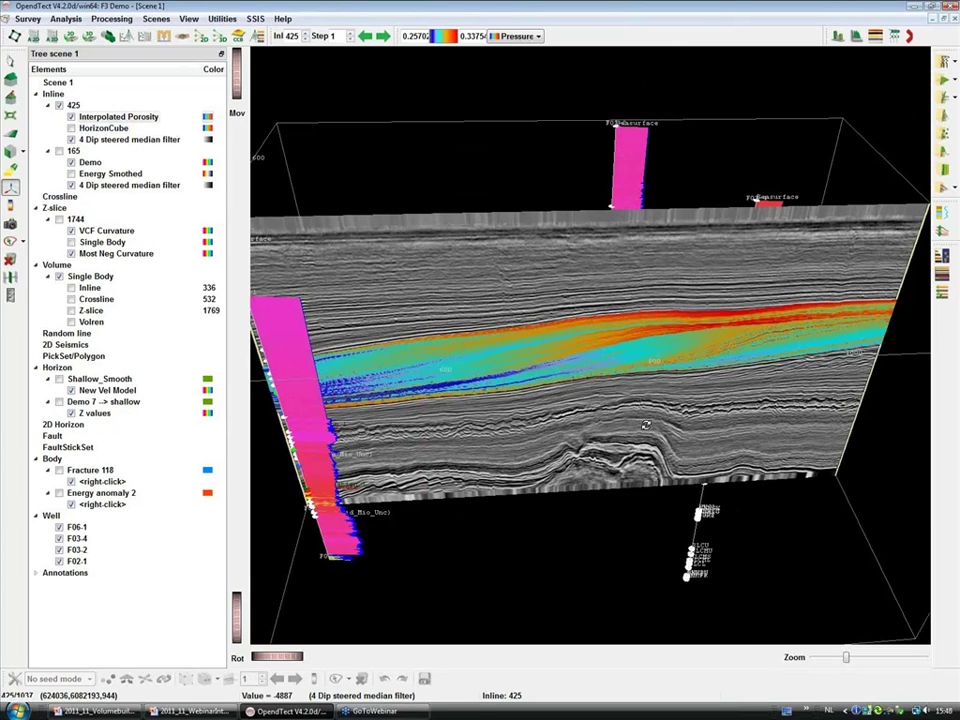
pyautogui.moveTo(645, 425); pyautogui.dragTo(633, 361)
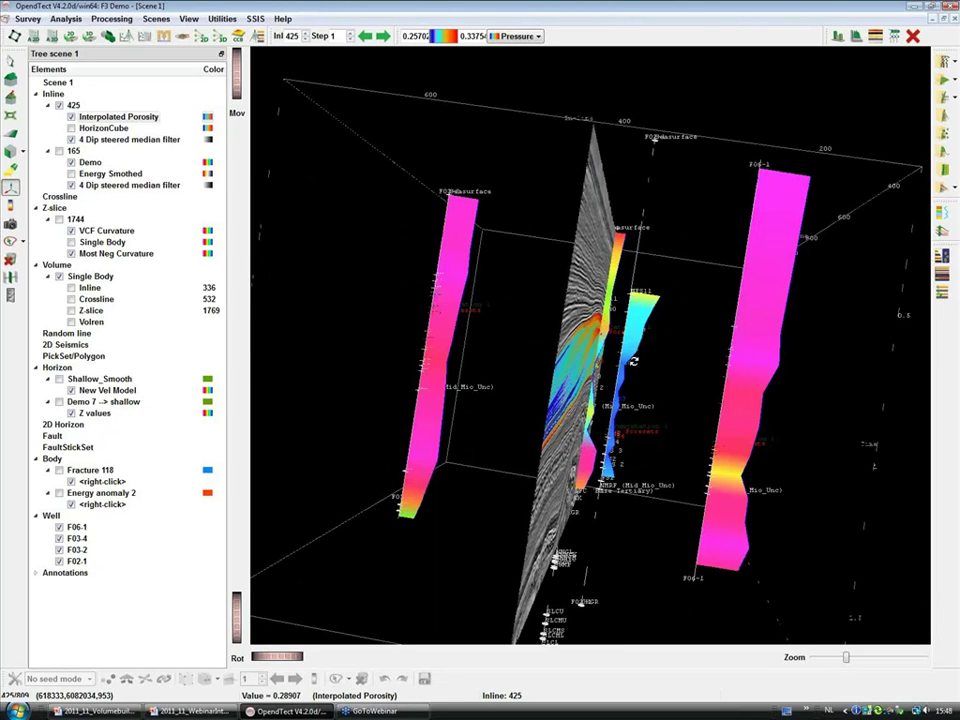
pyautogui.moveTo(633, 361); pyautogui.dragTo(536, 352)
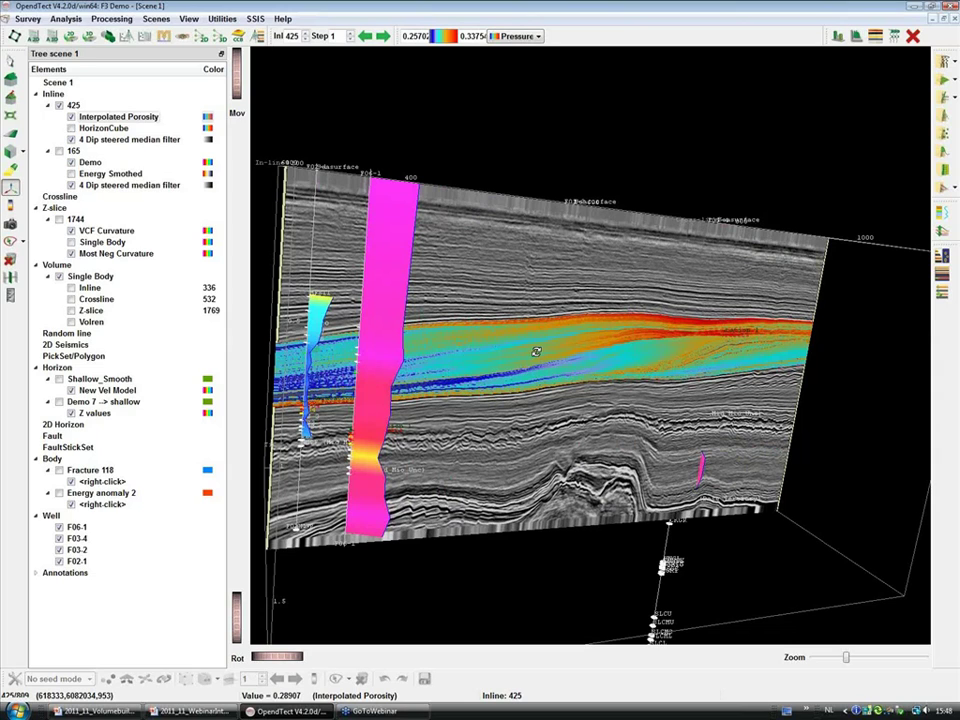
pyautogui.moveTo(536, 352); pyautogui.dragTo(307, 379)
pyautogui.scroll(10, 599, 364)
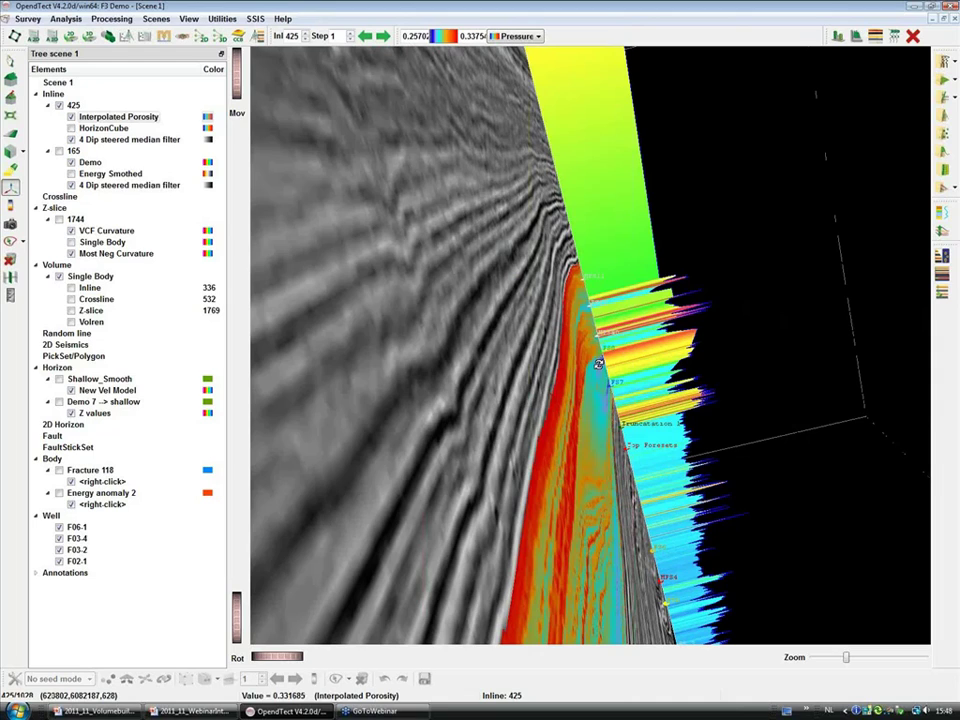
pyautogui.moveTo(598, 364); pyautogui.dragTo(556, 395)
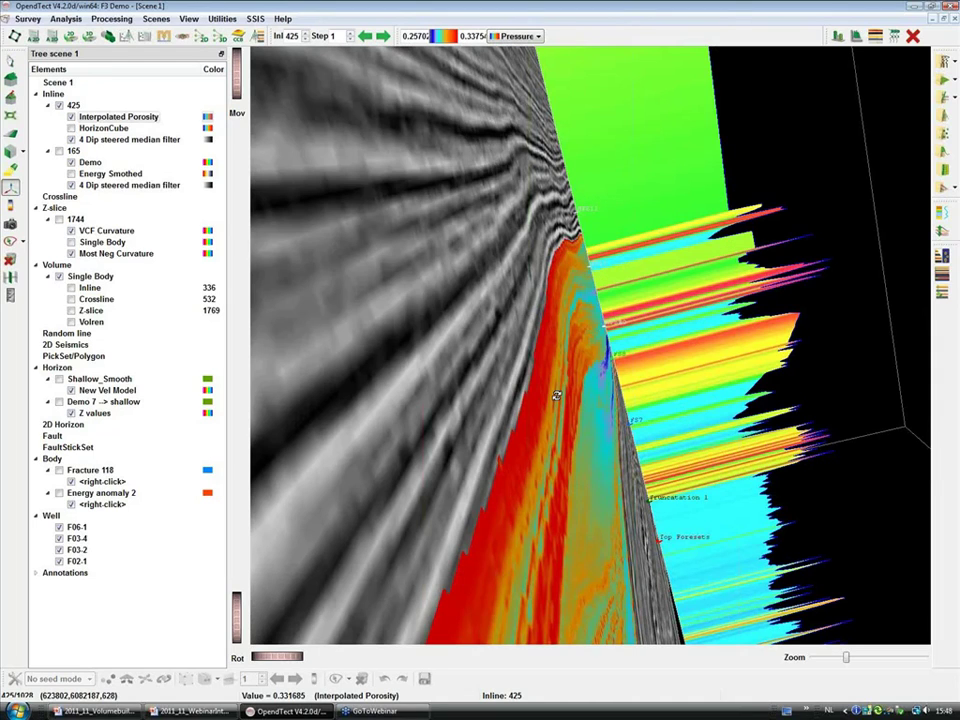
pyautogui.moveTo(556, 395); pyautogui.dragTo(580, 325)
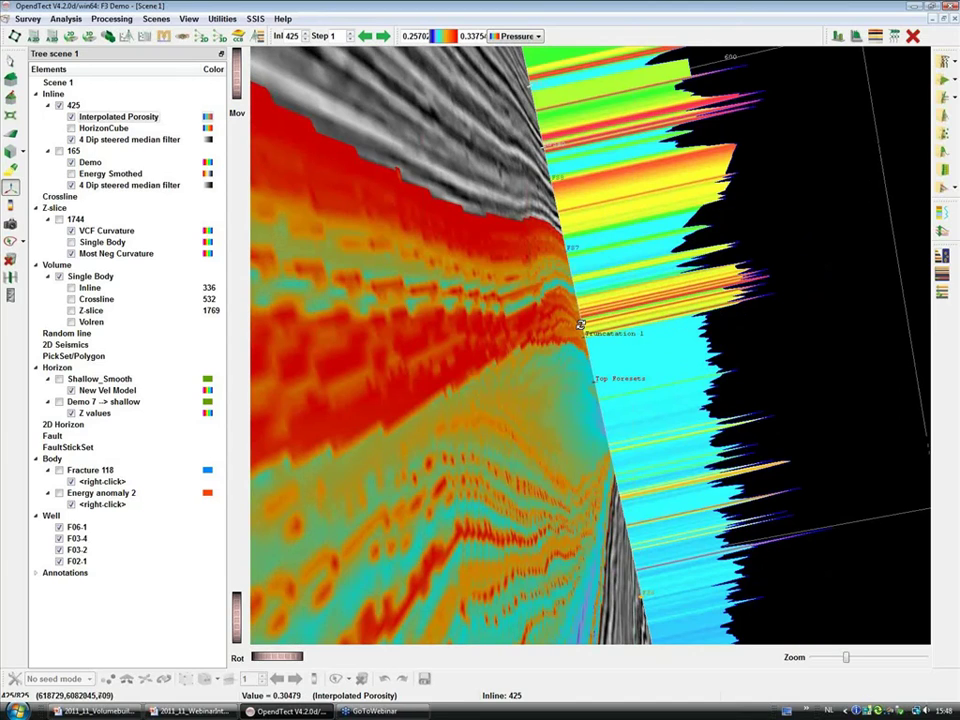
pyautogui.moveTo(580, 325); pyautogui.dragTo(595, 373)
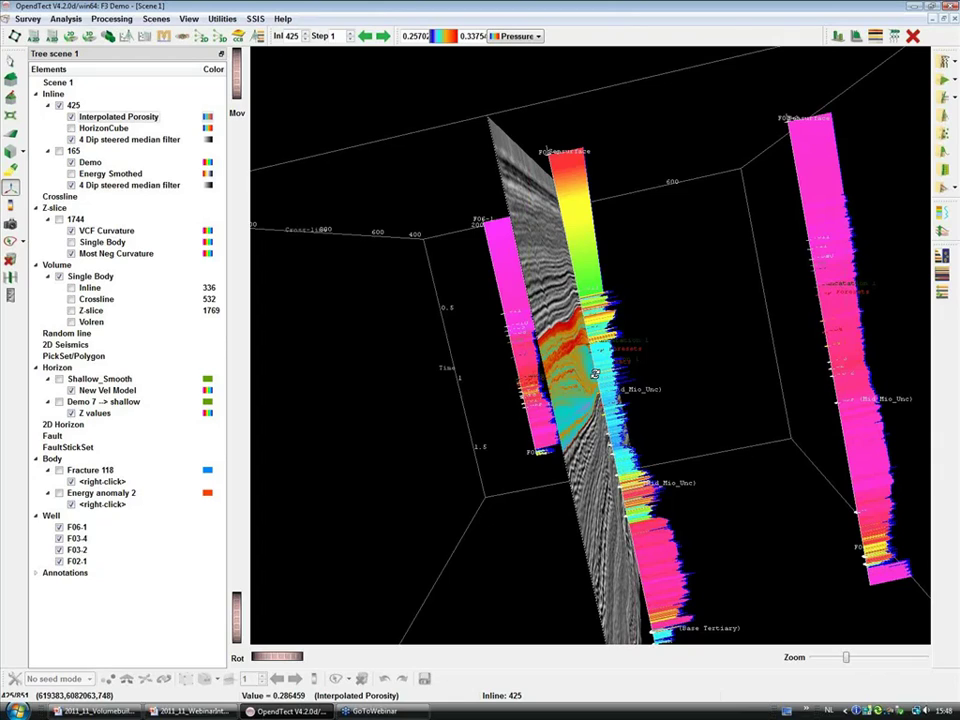
pyautogui.moveTo(595, 373); pyautogui.dragTo(463, 427)
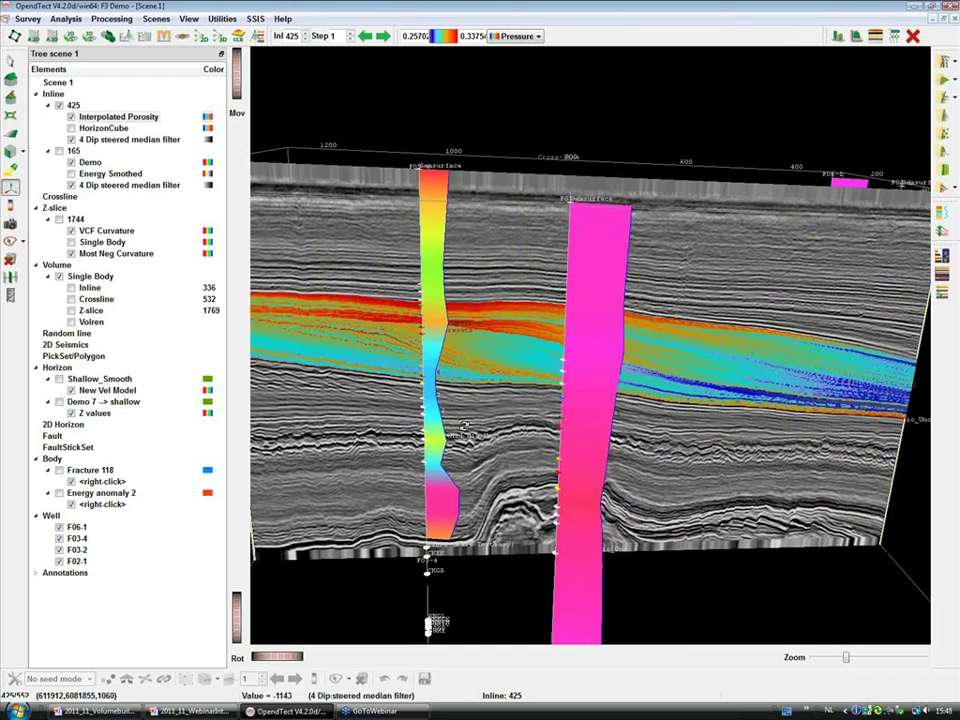
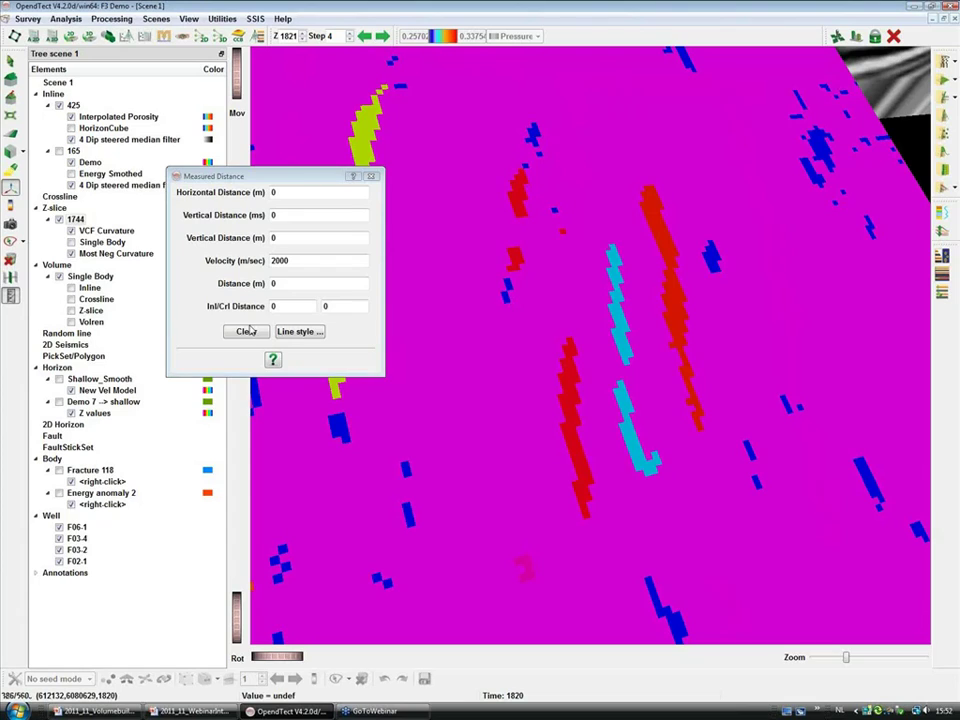
# - Clear the distance measurement, try to measure beside the light-blue fracture on the Z-slice, and close the measuring tool
pyautogui.moveTo(288, 180); pyautogui.dragTo(121, 170)
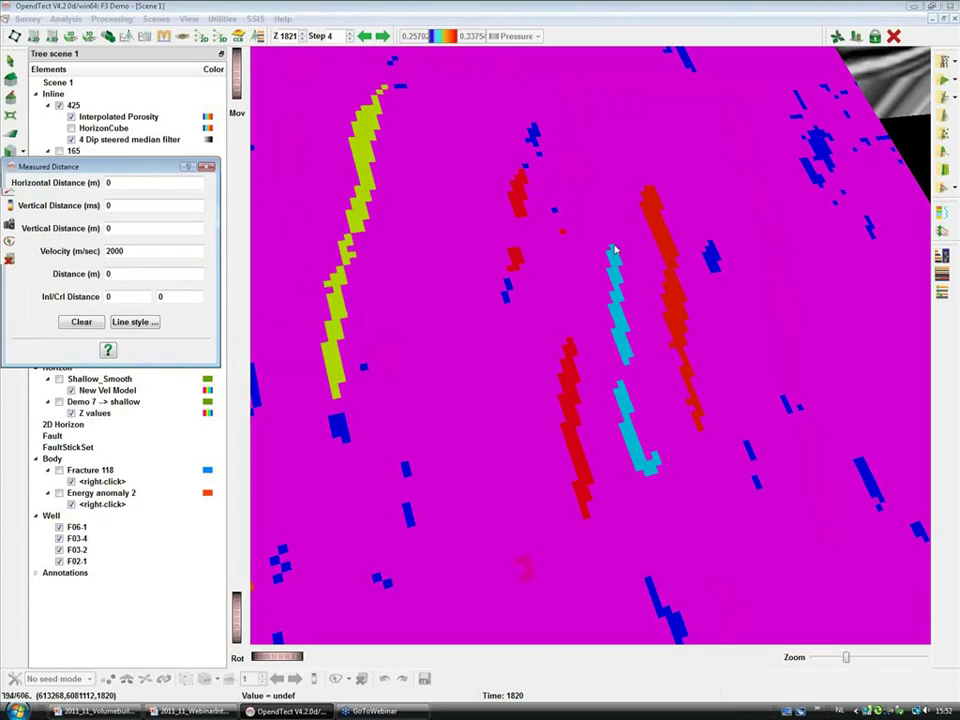
pyautogui.click(80, 325)
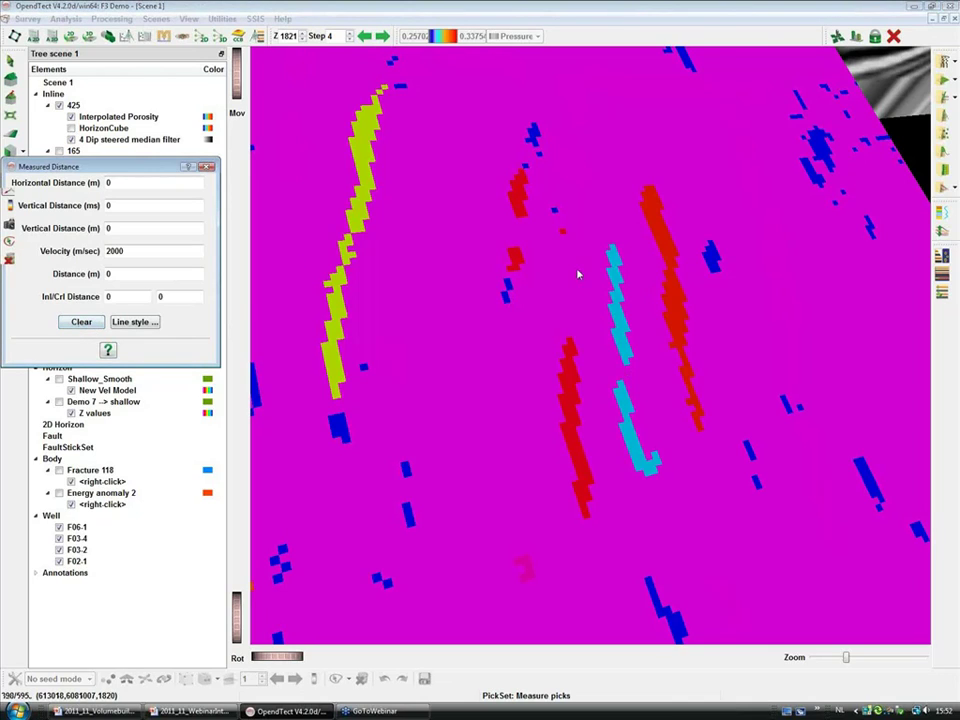
pyautogui.click(608, 275)
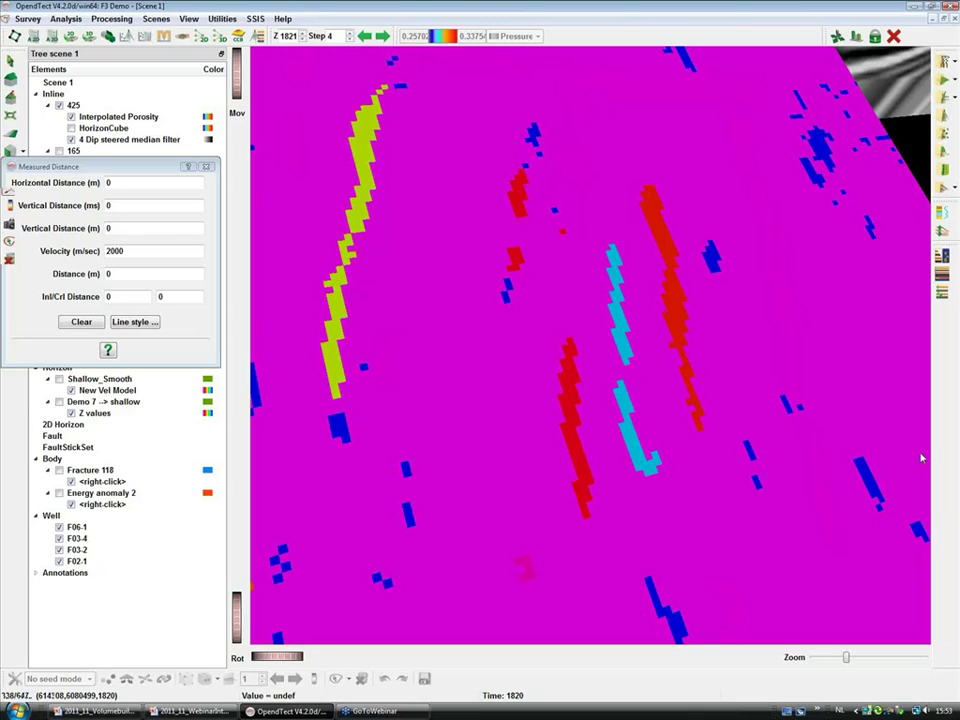
pyautogui.click(955, 315)
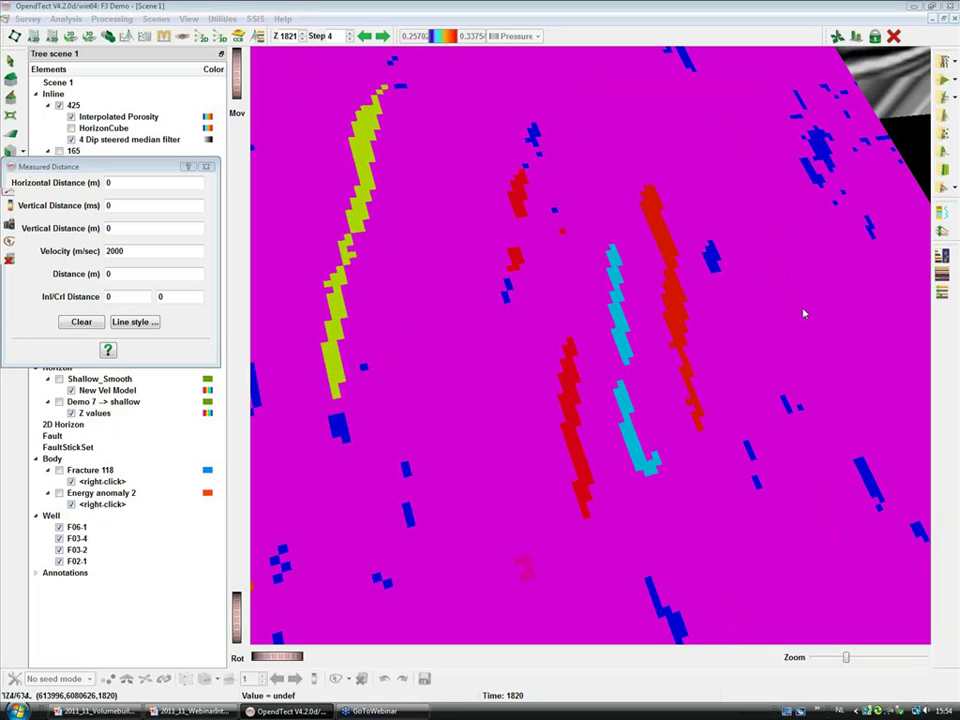
pyautogui.click(206, 167)
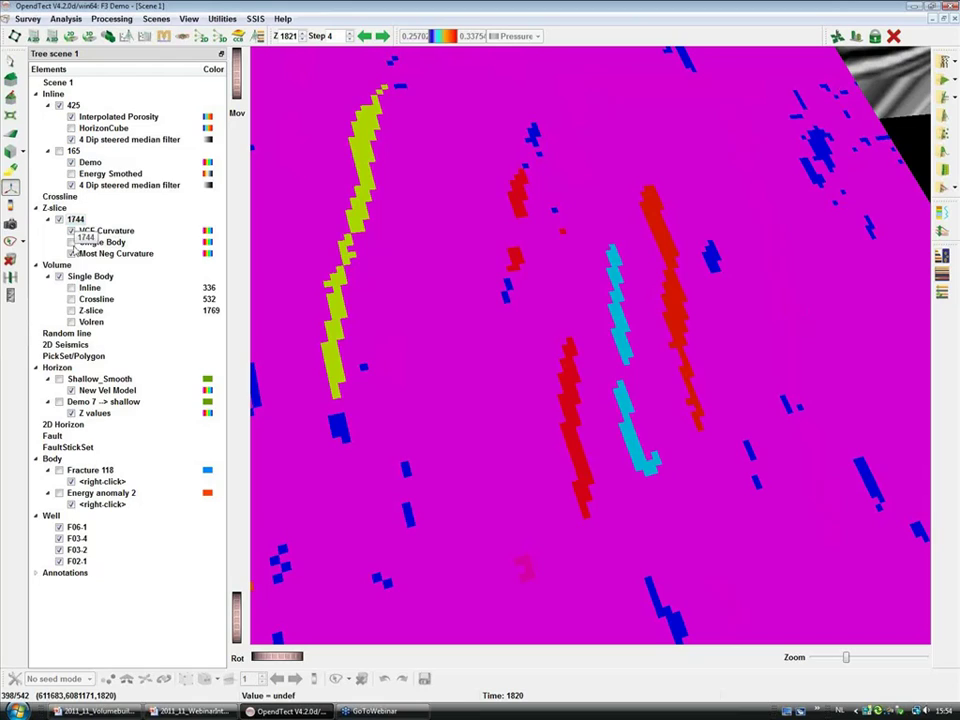
# - Compare the Interpolation and Classification texture options in the display properties of Z-slice 1820, ending on Classification
pyautogui.rightClick(75, 219)
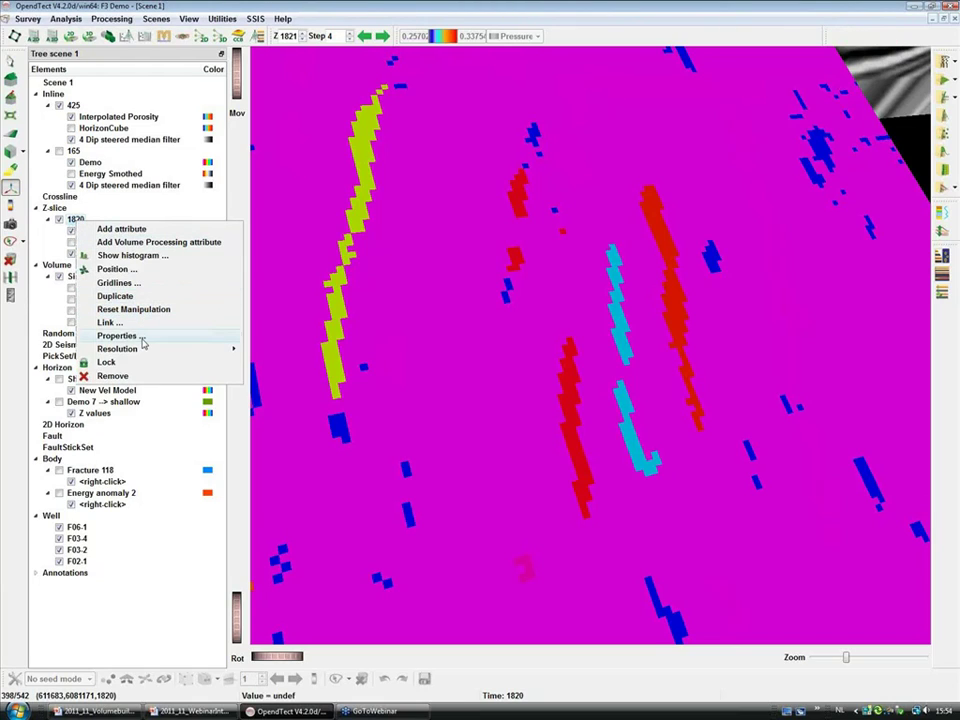
pyautogui.moveTo(144, 347)
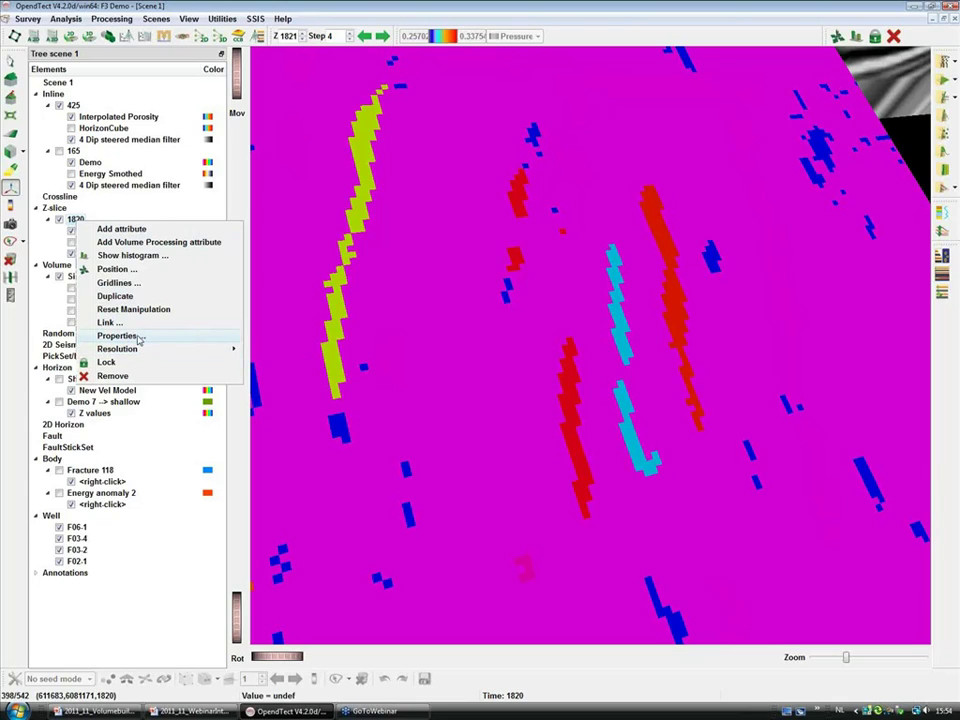
pyautogui.click(139, 338)
pyautogui.click(90, 67)
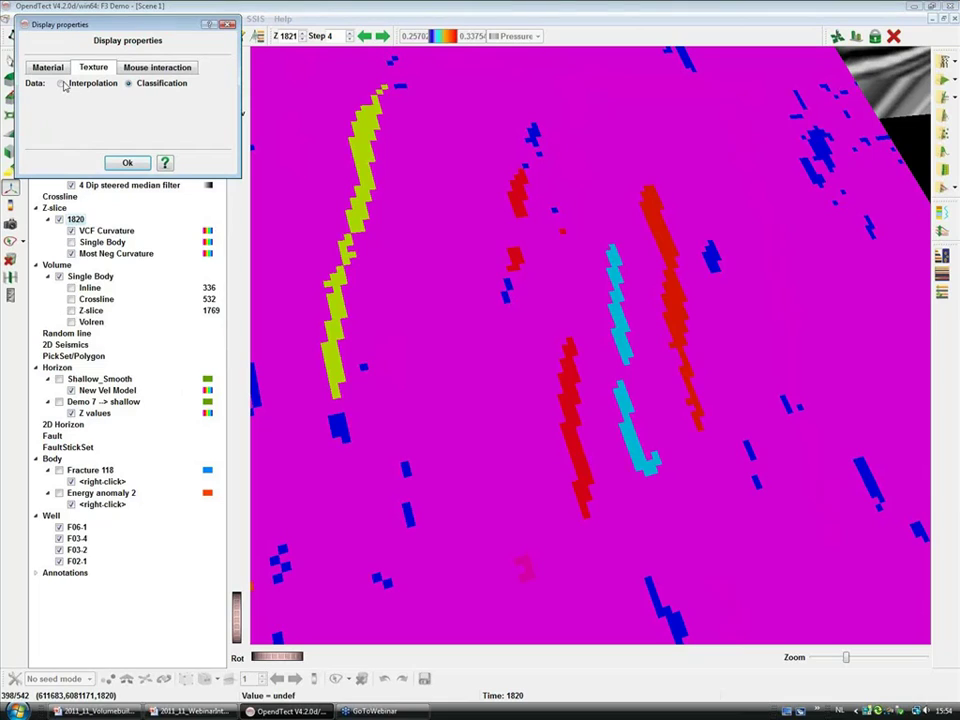
pyautogui.click(61, 84)
pyautogui.click(128, 83)
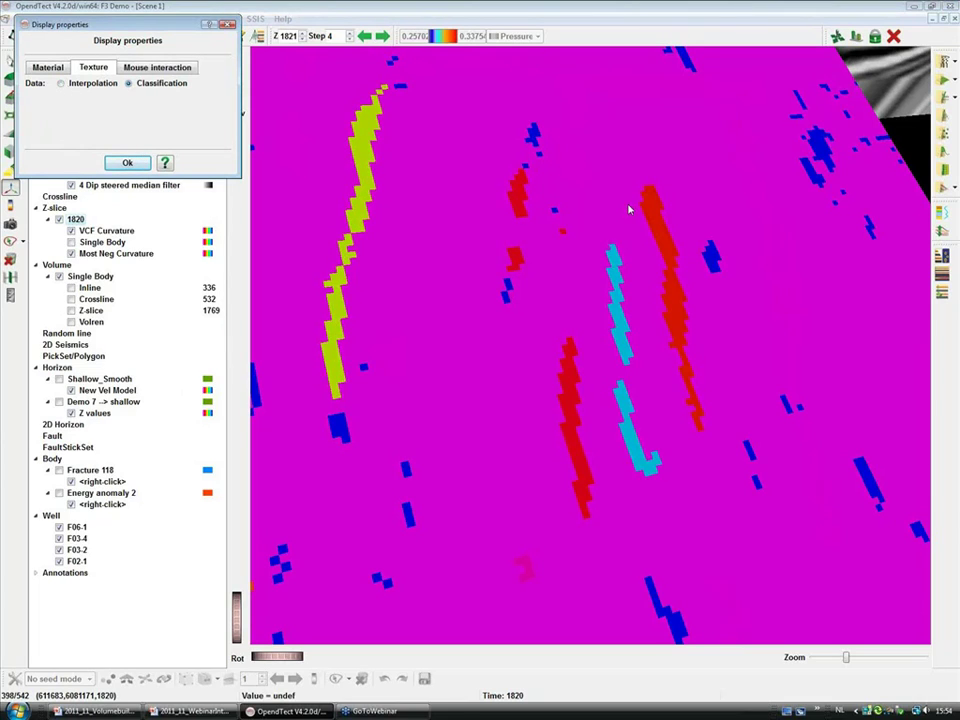